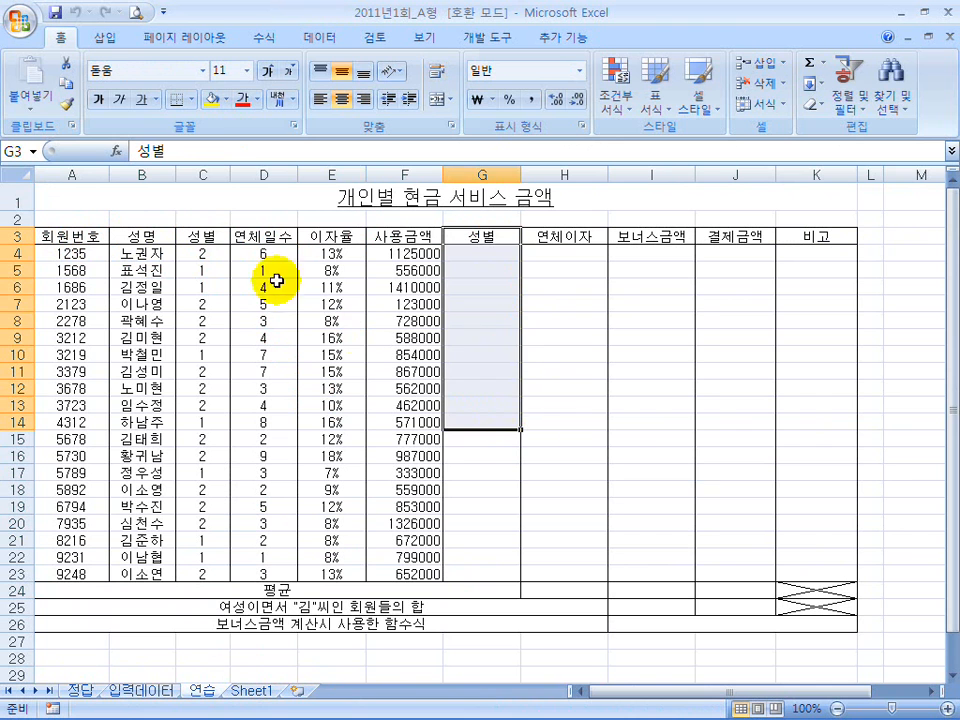
left_click_drag(200, 252, 219, 469)
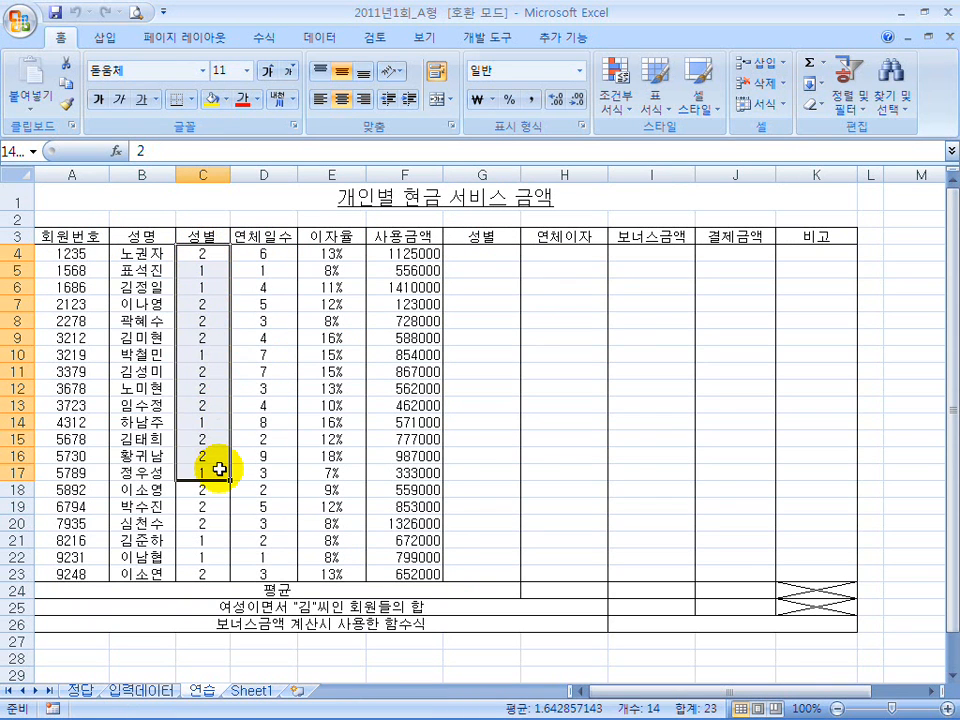
left_click(487, 253)
left_click_drag(203, 253, 215, 355)
left_click_drag(478, 240, 462, 432)
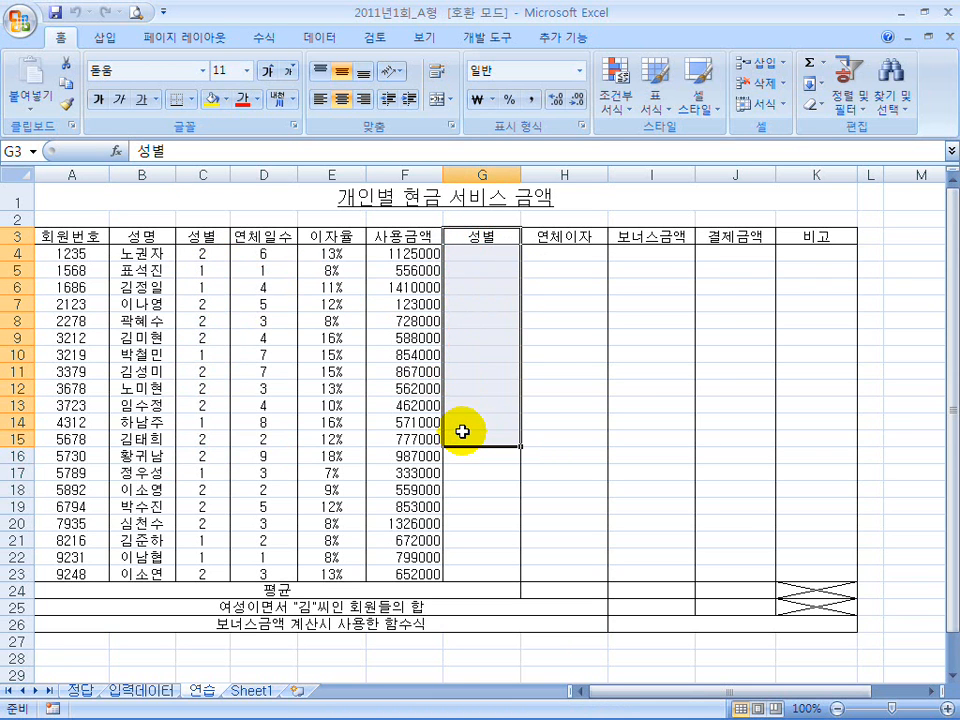
Switch to the 2011년1회_A형 document in Hangul, reduce its window and bring calculation rules ① to ⑧ into view.
mouse_move(516, 712)
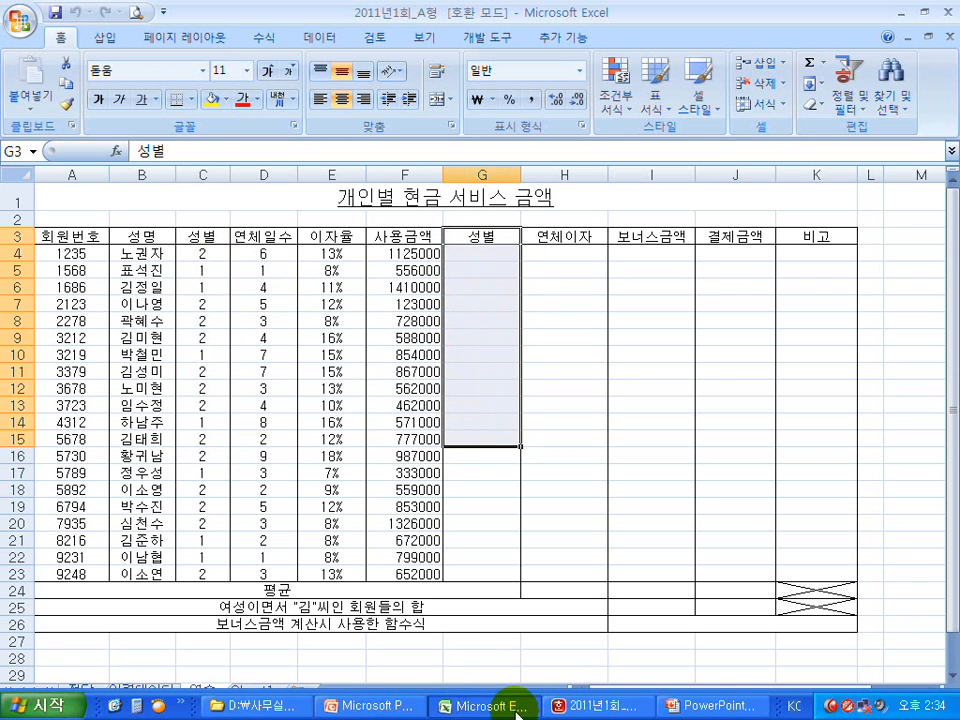
left_click(583, 704)
double_click(499, 21)
scroll(489, 244, "up", 15)
scroll(489, 244, "up", 3)
scroll(489, 244, "down", 3)
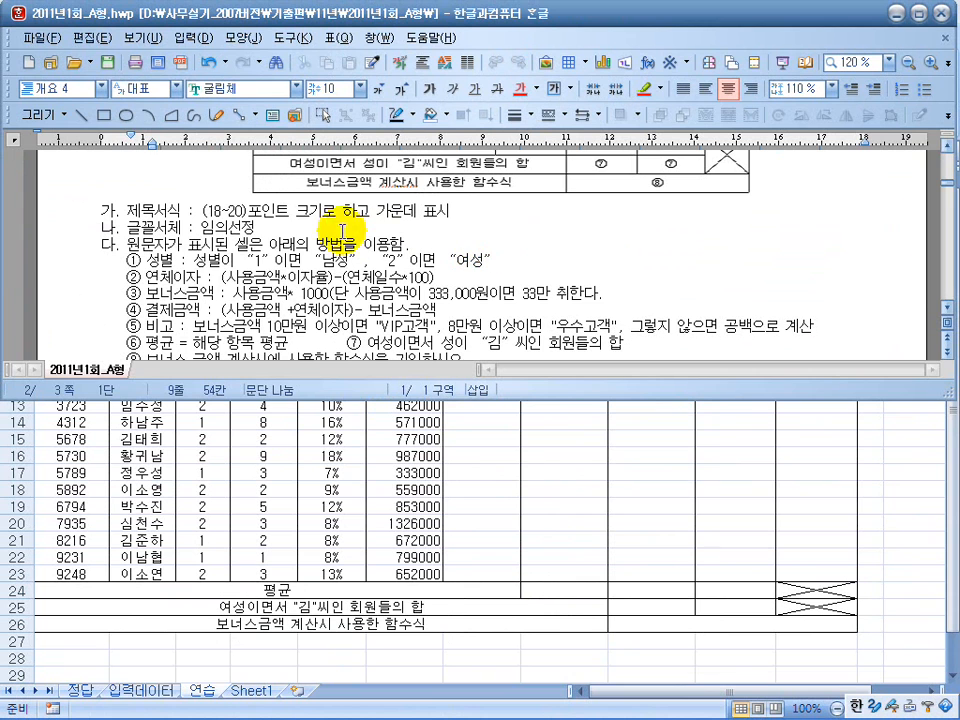
left_click(152, 243)
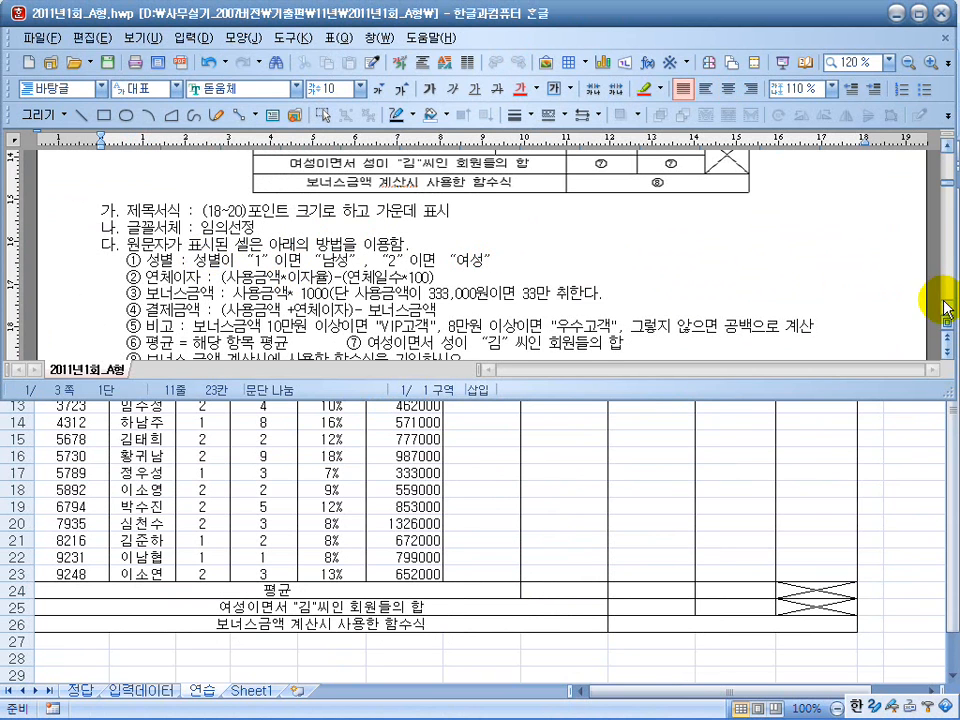
left_click_drag(944, 306, 944, 310)
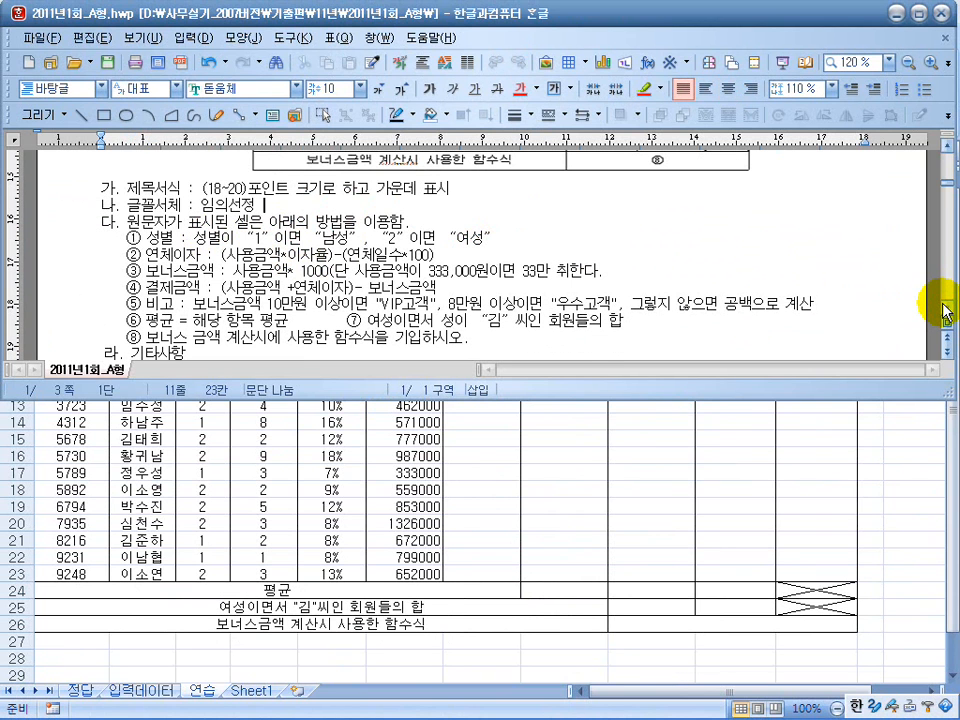
scroll(944, 313, "down", 3)
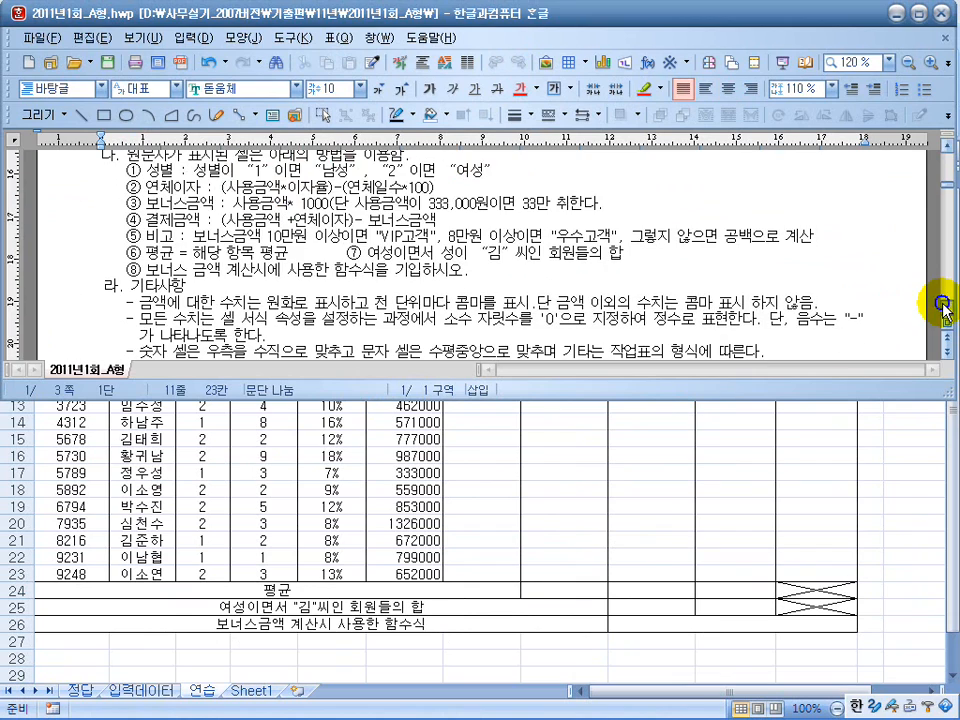
Return to Excel and restore, widen and lower its window so the calculation rules stay visible above the 연습 sheet.
left_click(563, 525)
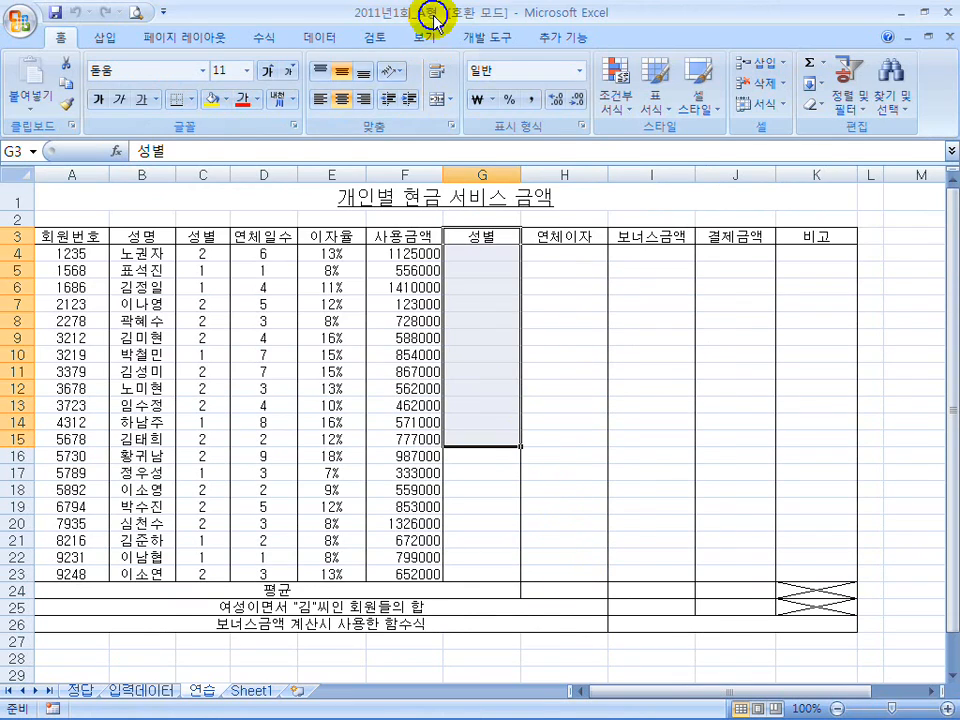
double_click(497, 11)
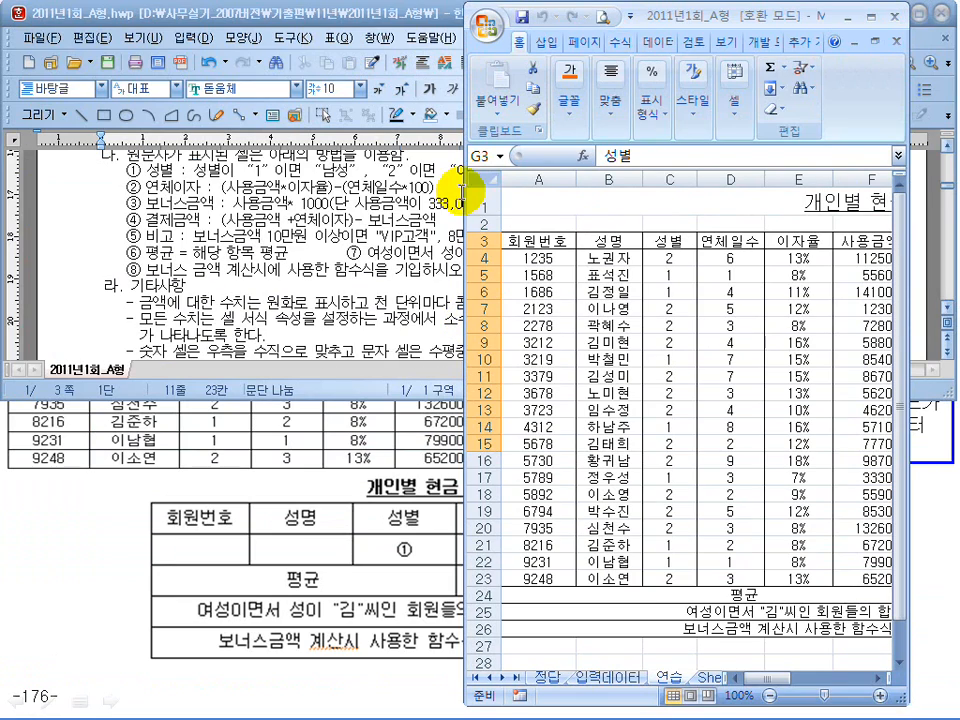
left_click_drag(467, 190, 8, 228)
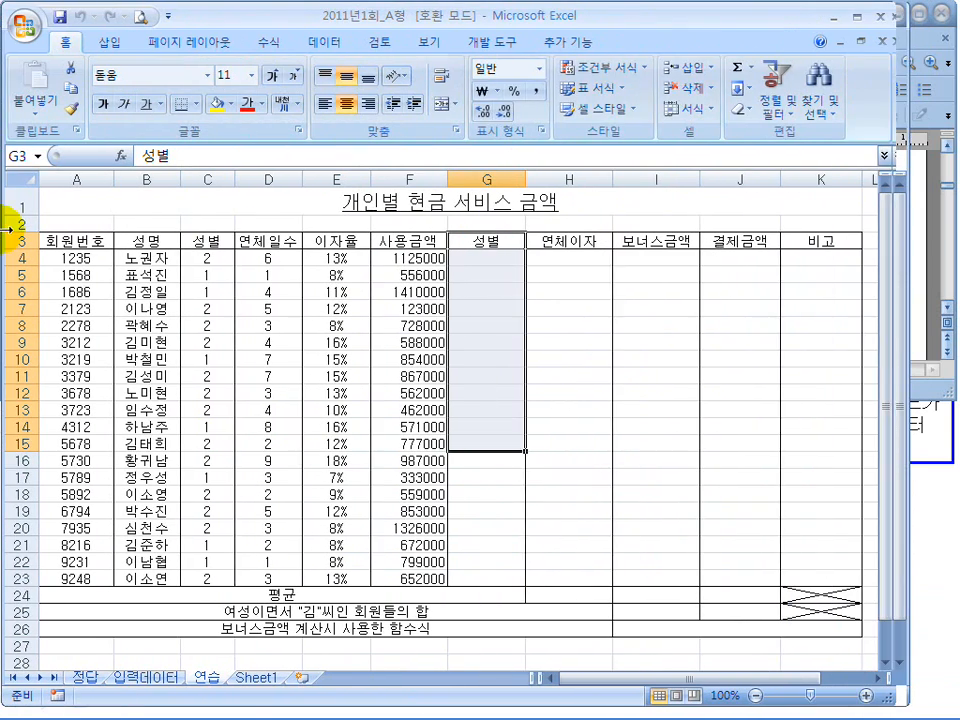
left_click_drag(908, 268, 950, 271)
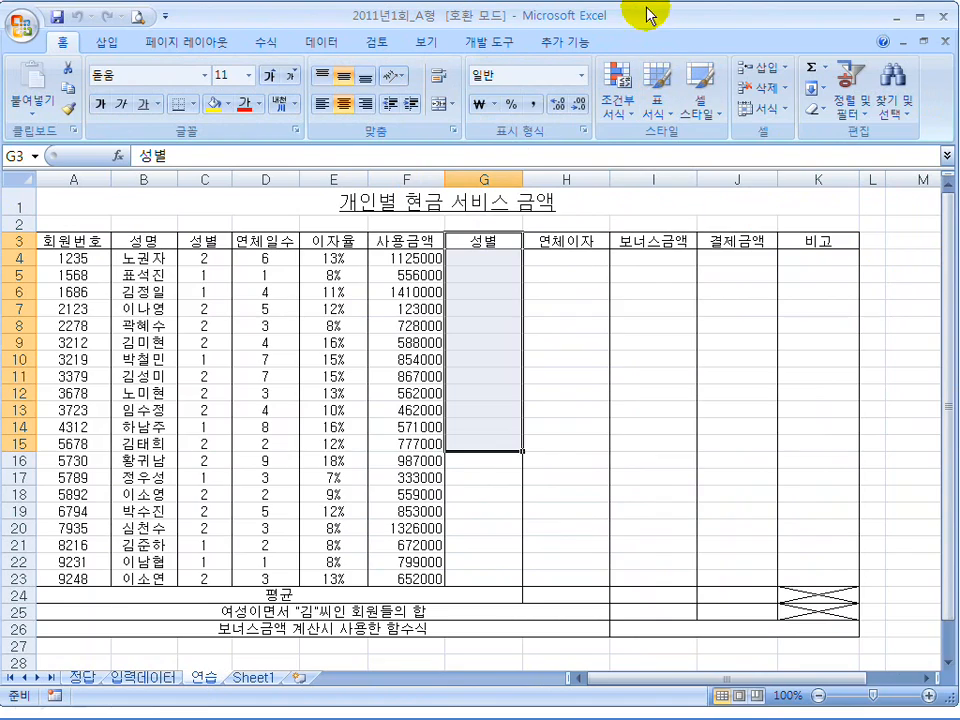
left_click_drag(645, 5, 654, 216)
Enter the formula =IF(C4=1,"남성","여성") in cell G4 of the second 성별 column.
left_click(489, 472)
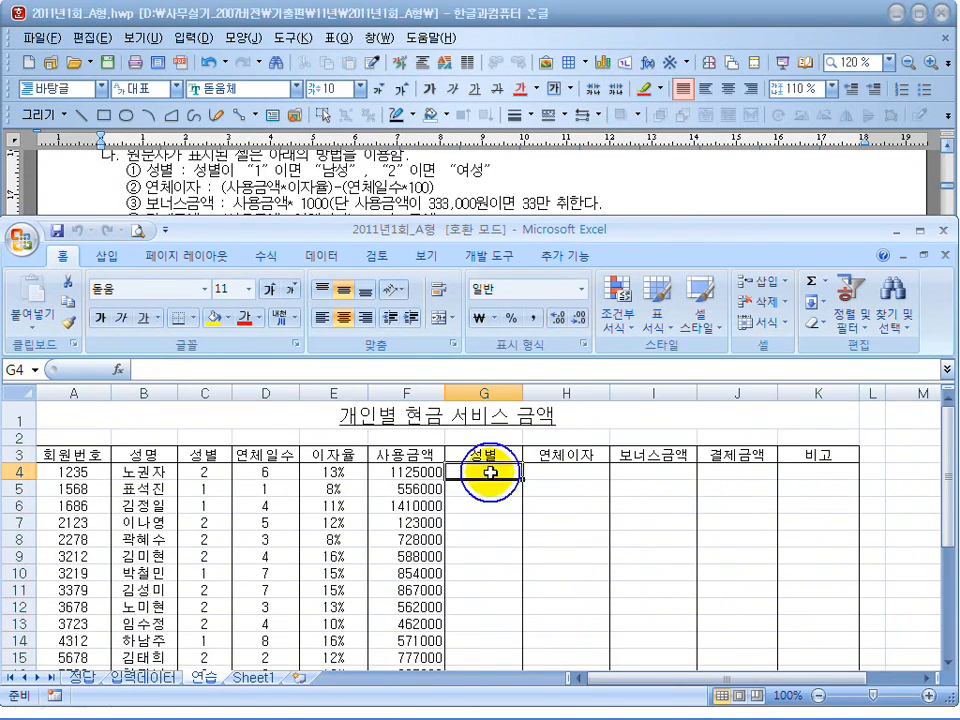
type("=")
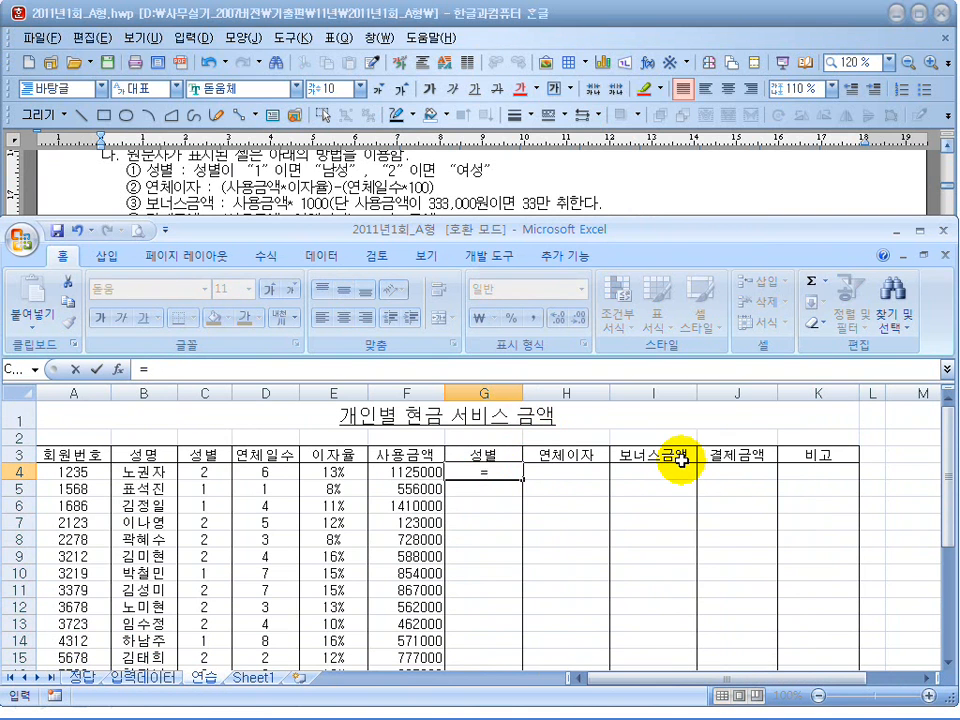
type("if(")
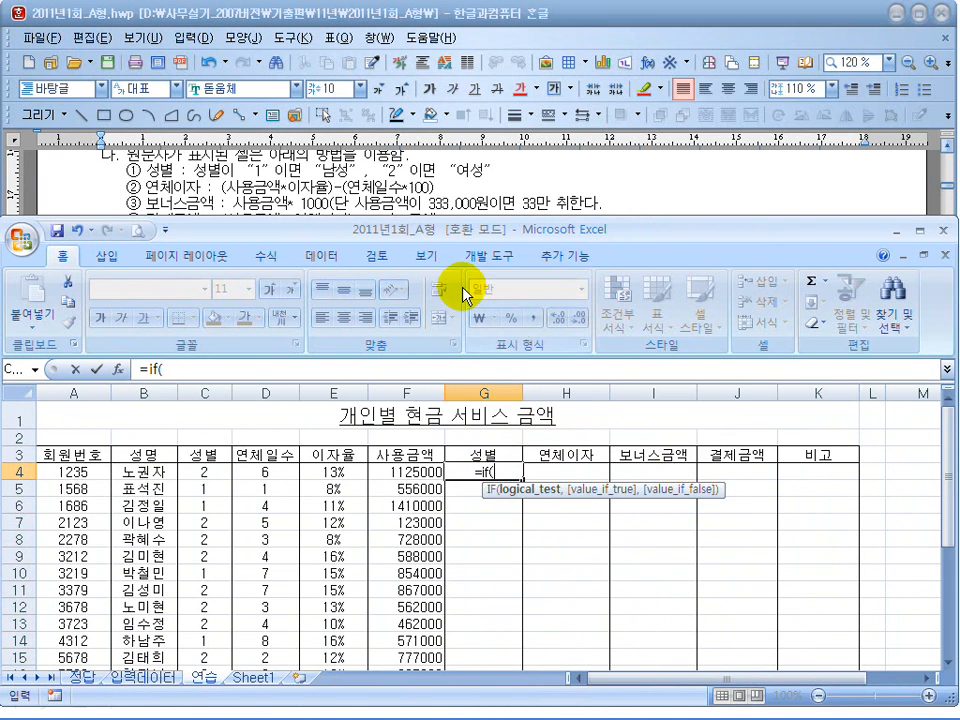
left_click(210, 470)
type("=")
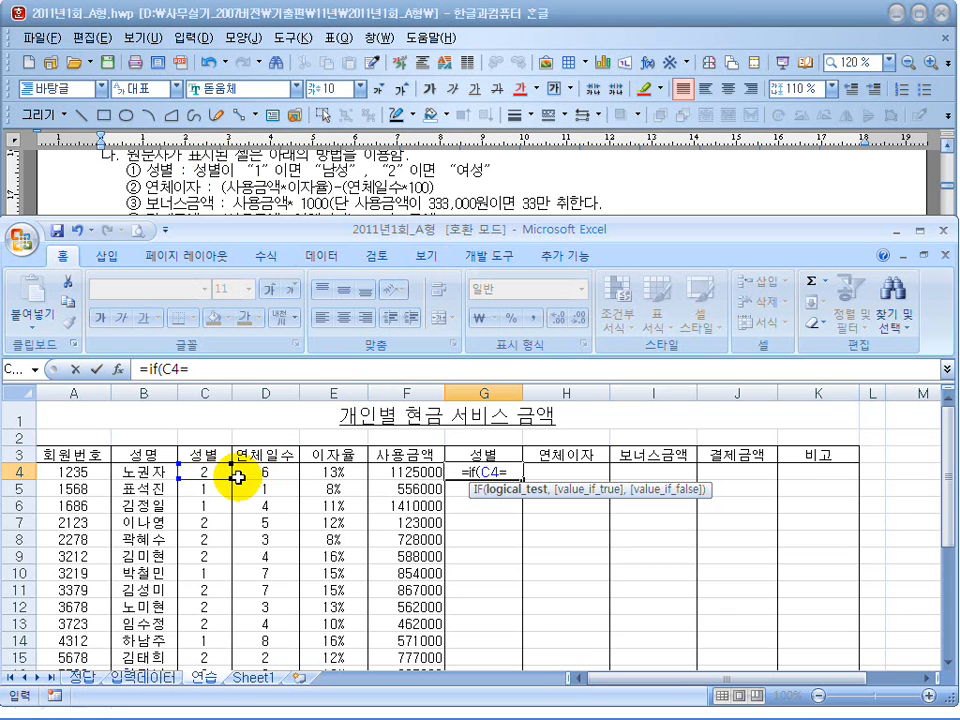
type("1")
type(",")
type("\"ska")
key("BackSpace")
key("BackSpace")
key("BackSpace")
type("남성\",")
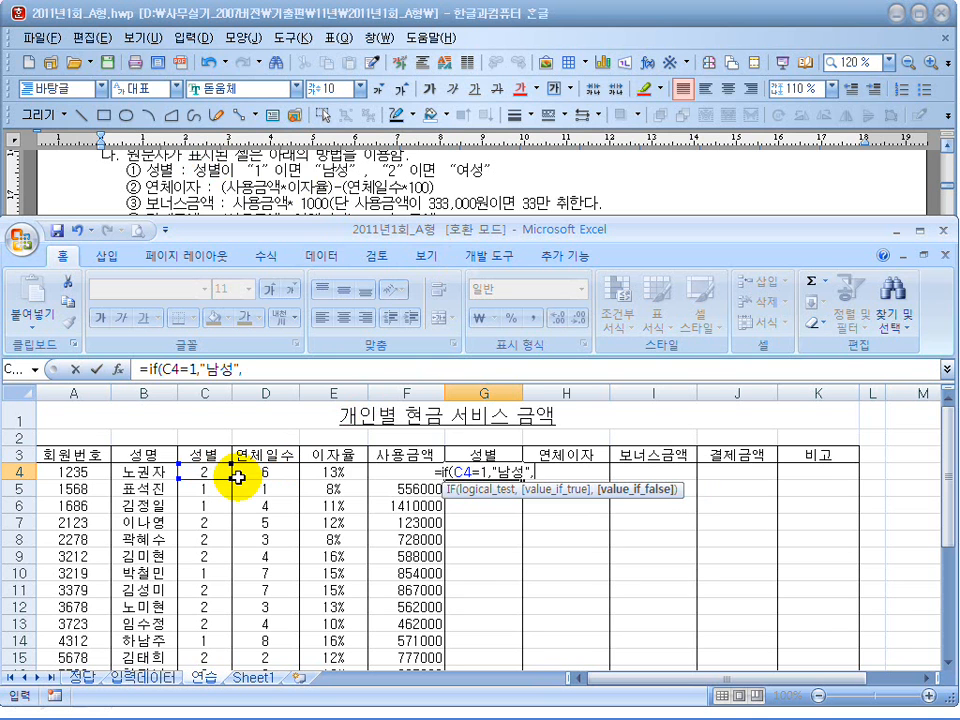
type("\"여성\"")
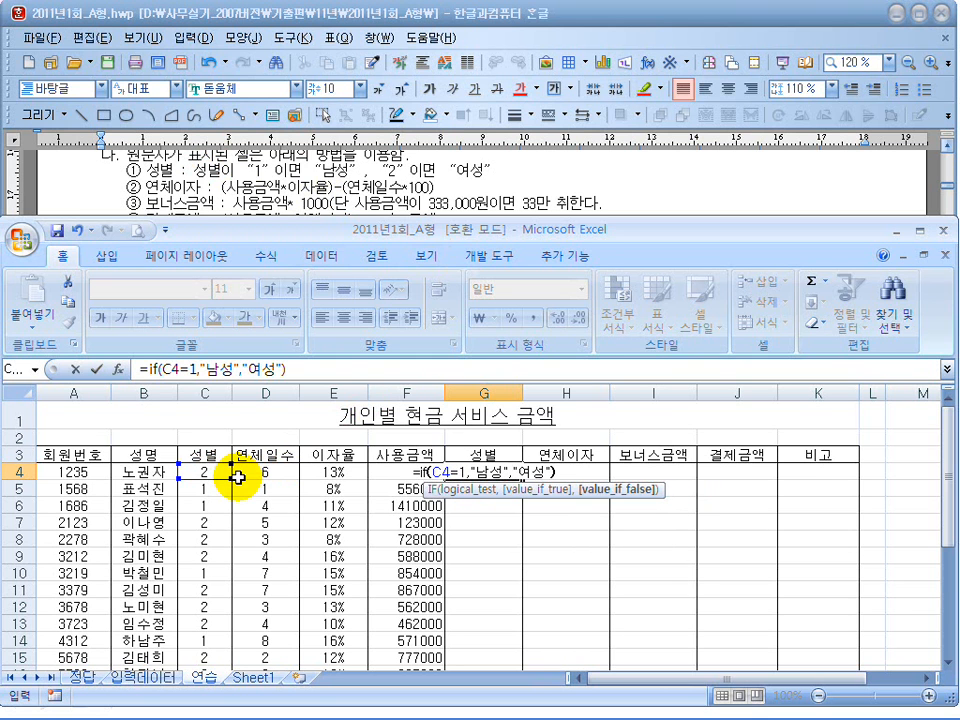
key("Return")
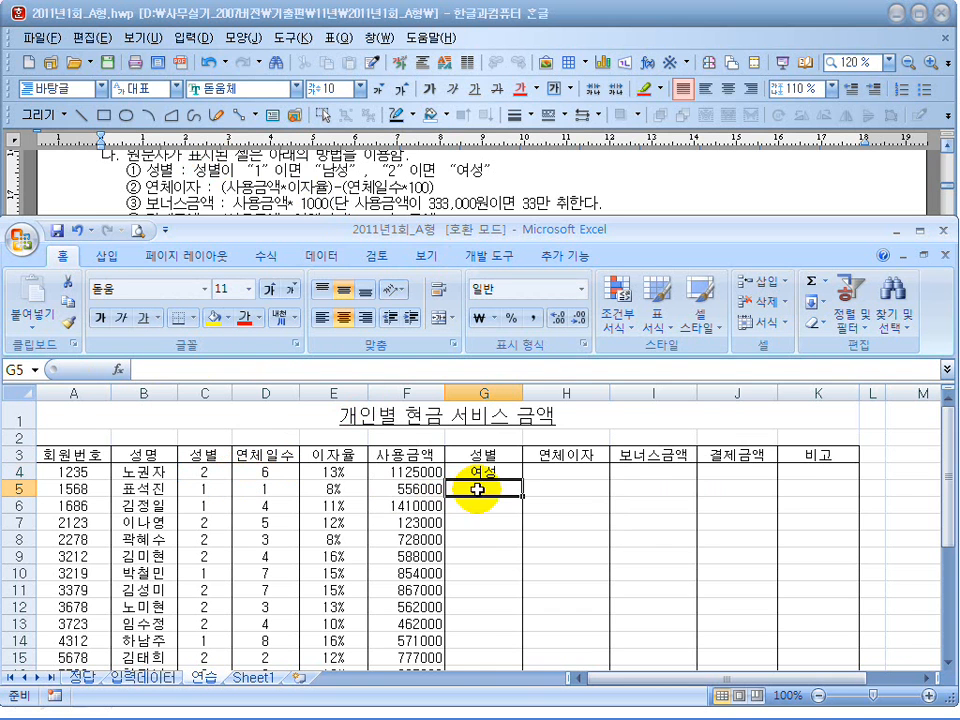
left_click(482, 468)
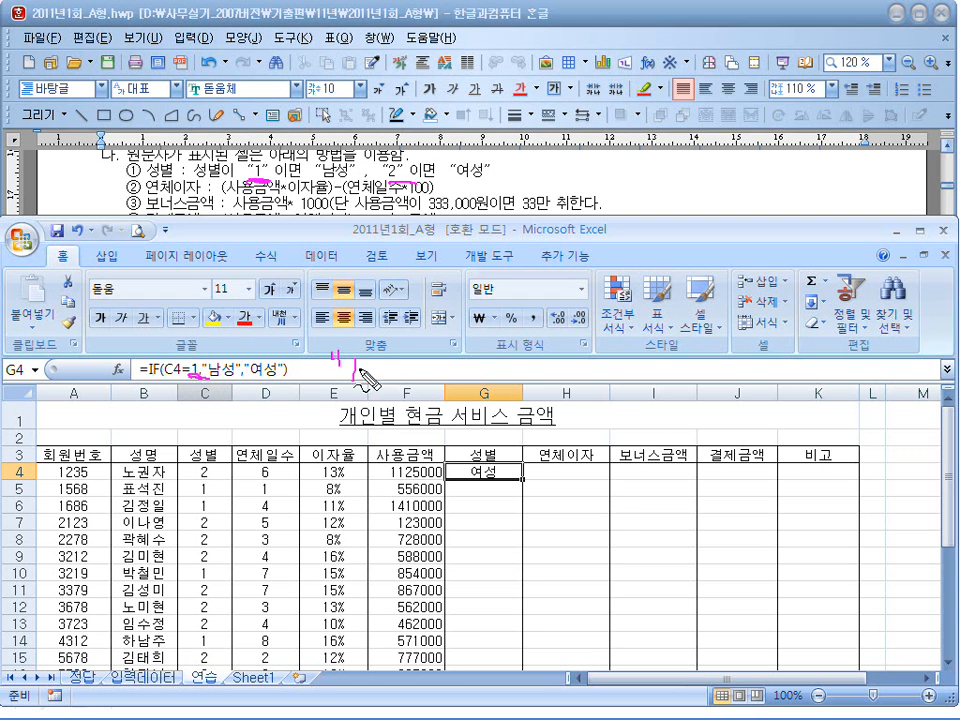
left_click_drag(376, 378, 377, 424)
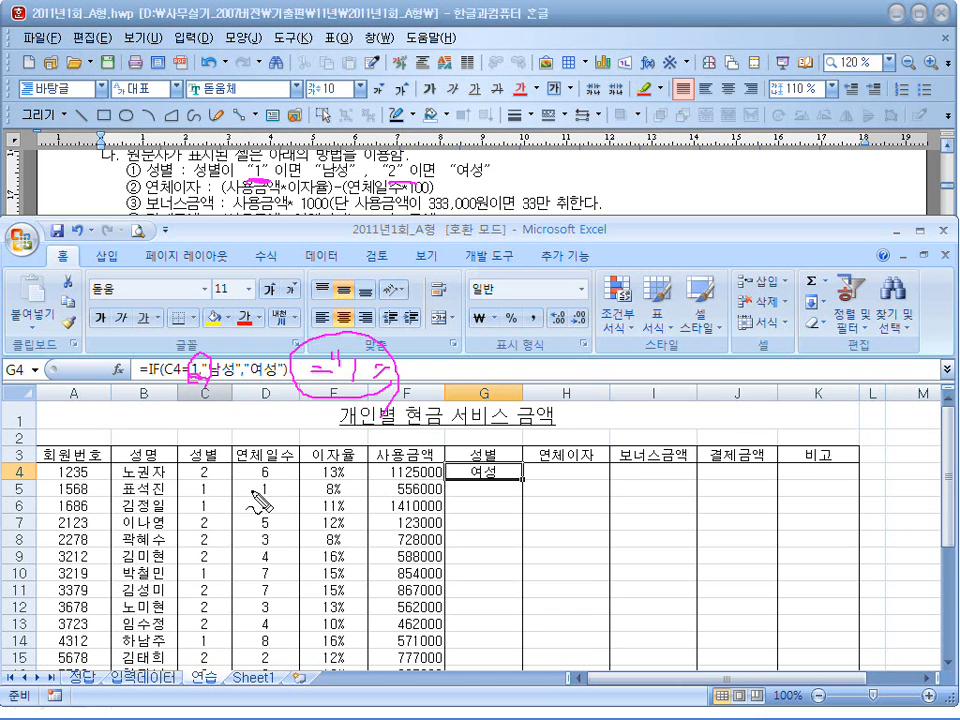
left_click_drag(224, 479, 233, 467)
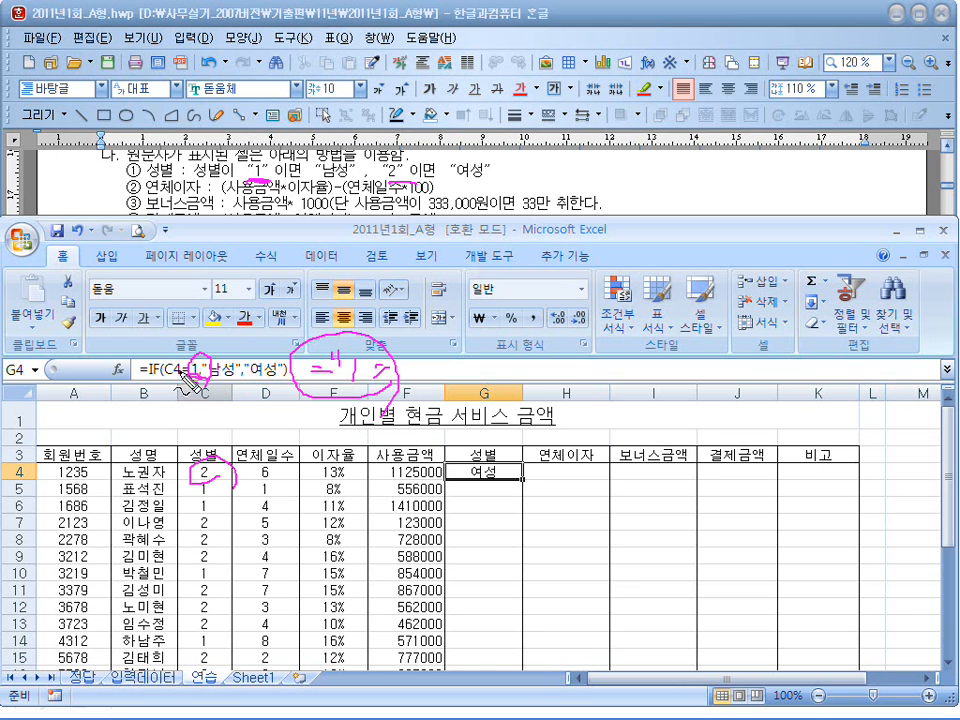
key("Escape")
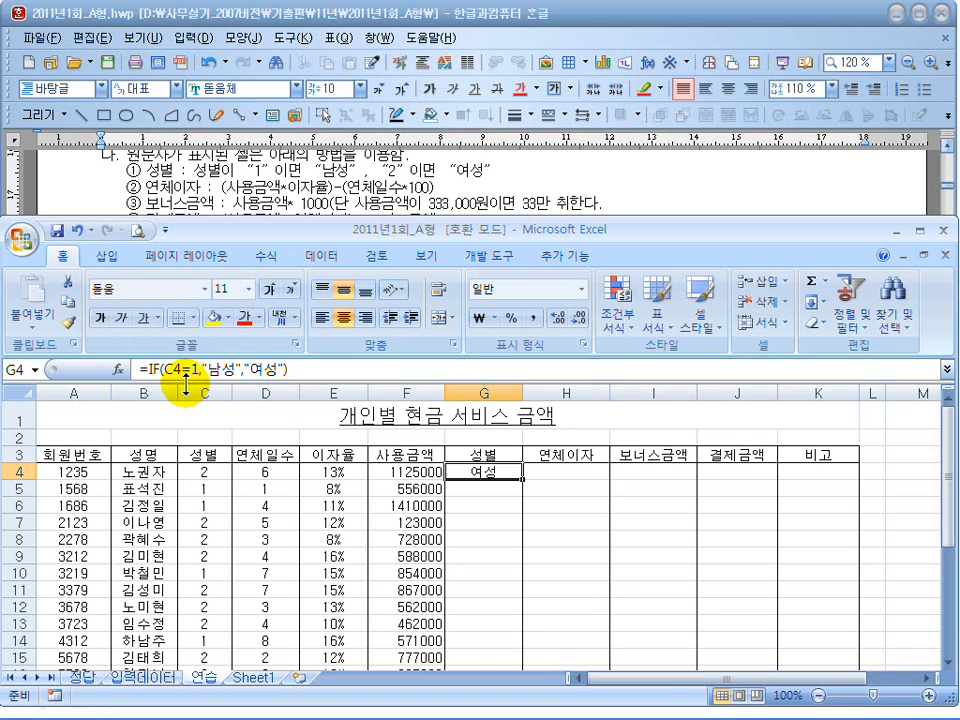
Enter the overdue interest formula =(F4*E4)-(D4*100) in cell H4 of the 연체이자 column.
left_click(565, 472)
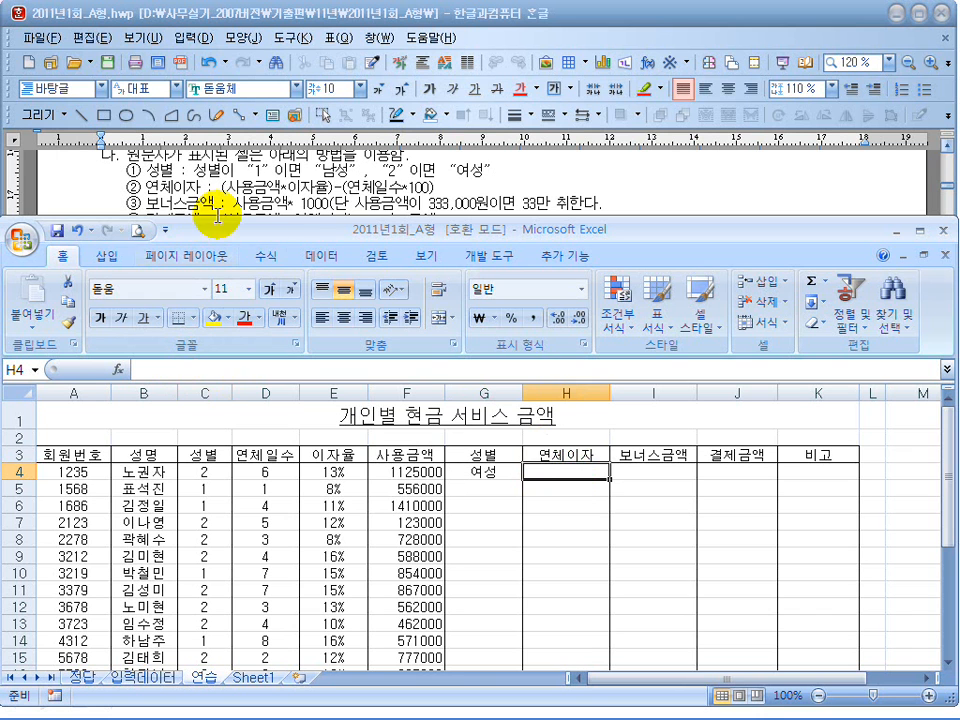
type("=(")
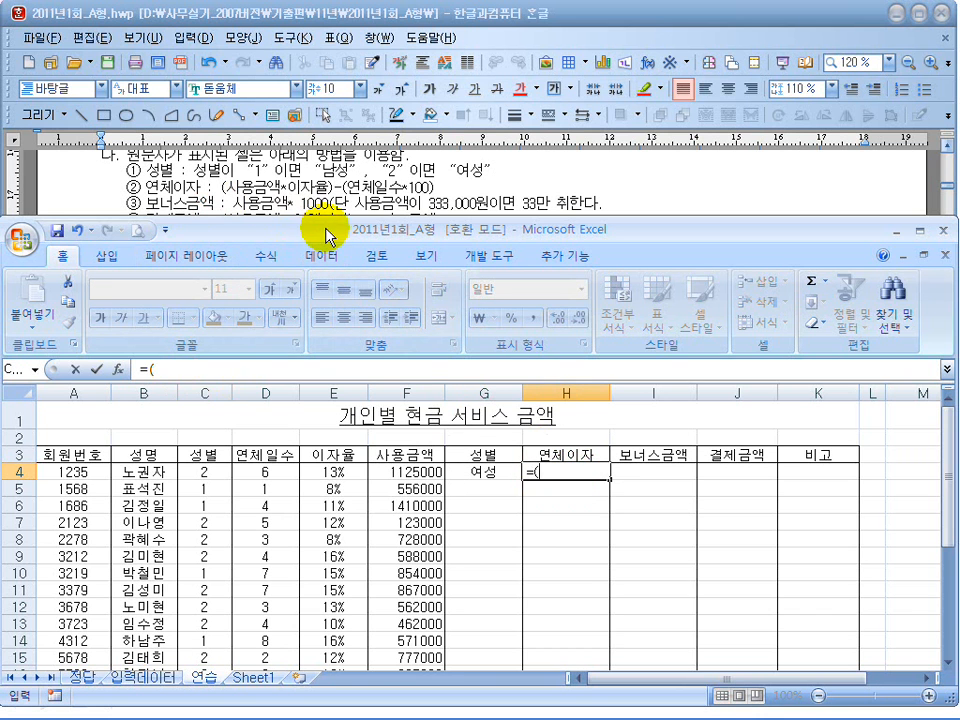
left_click(388, 463)
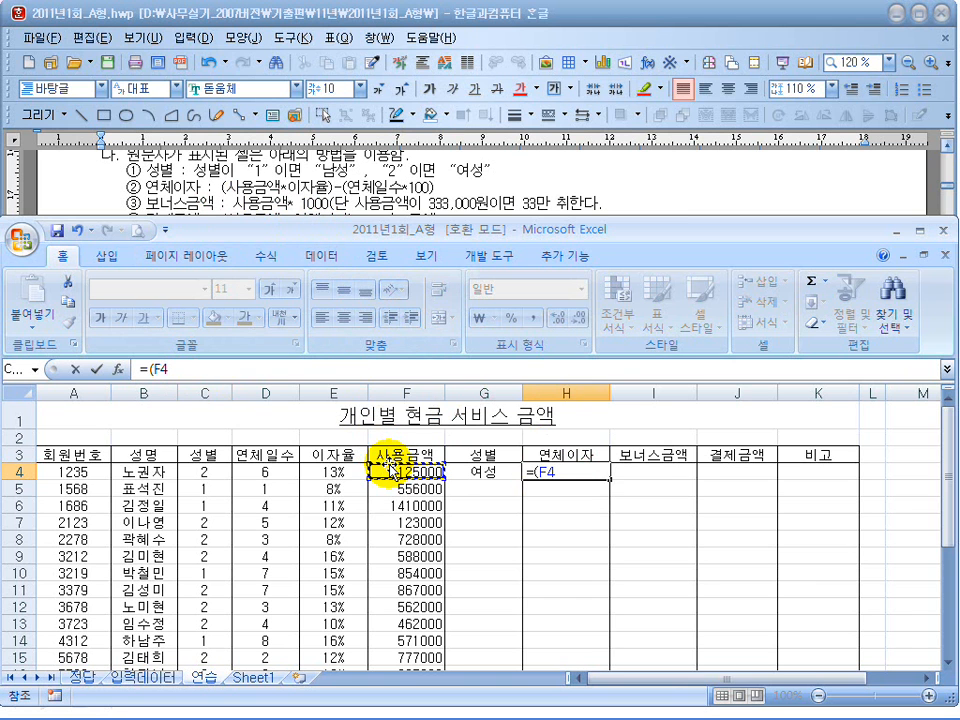
left_click(325, 474)
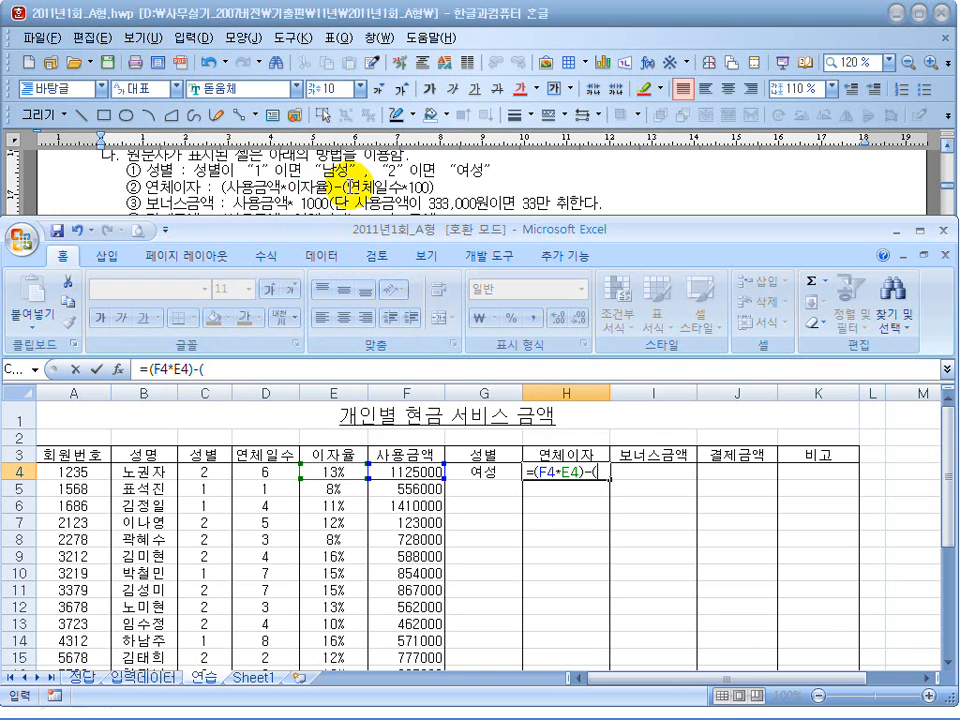
left_click(270, 476)
type("*100")
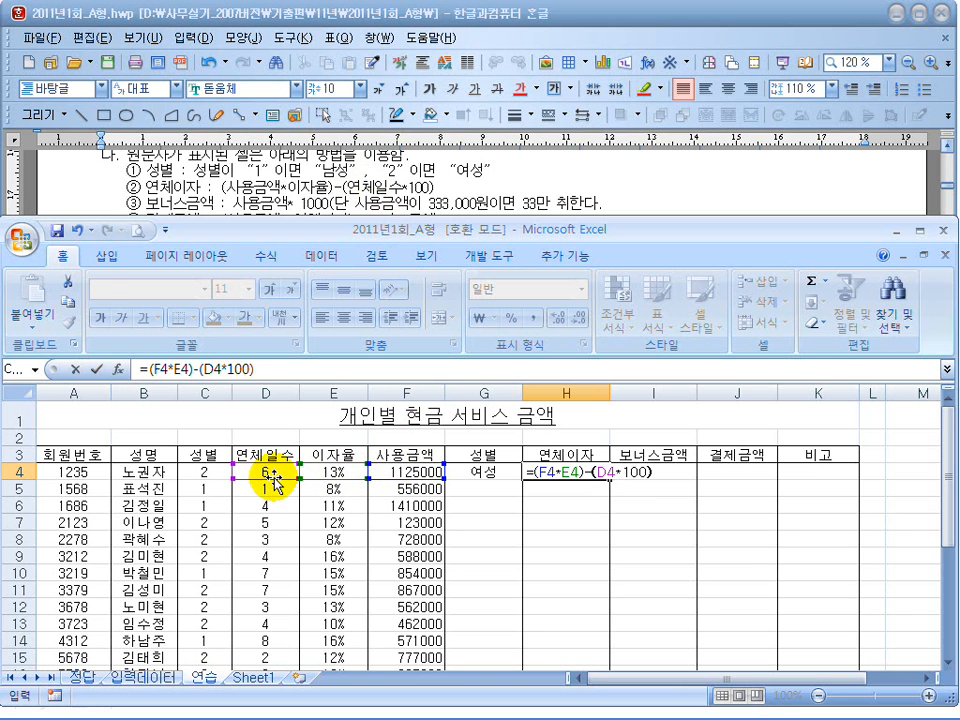
type(")")
key("Return")
left_click(560, 470)
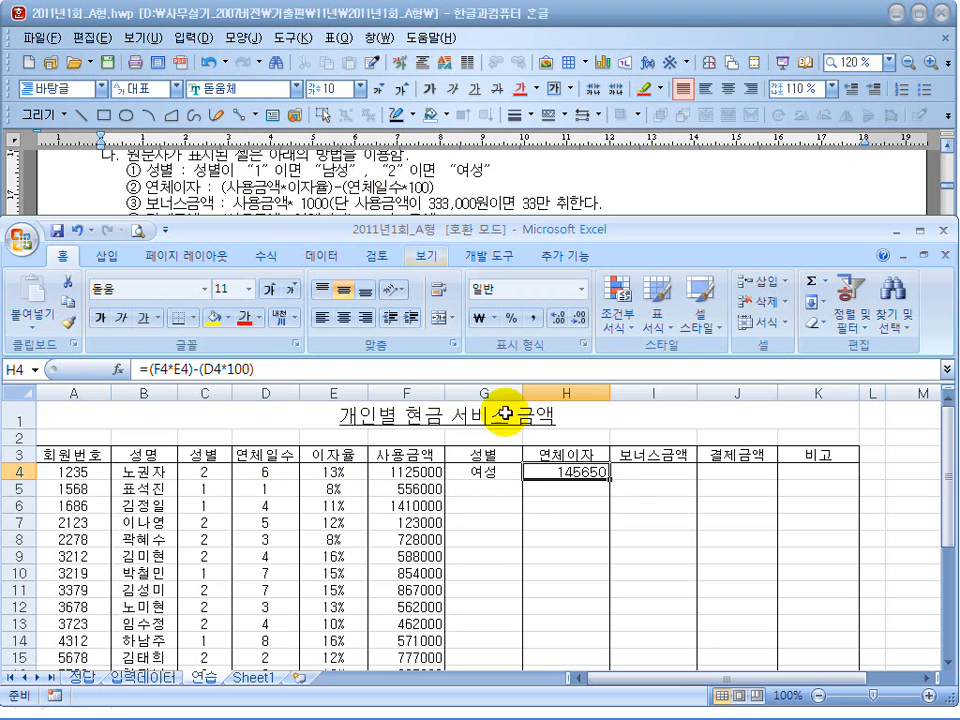
left_click(640, 468)
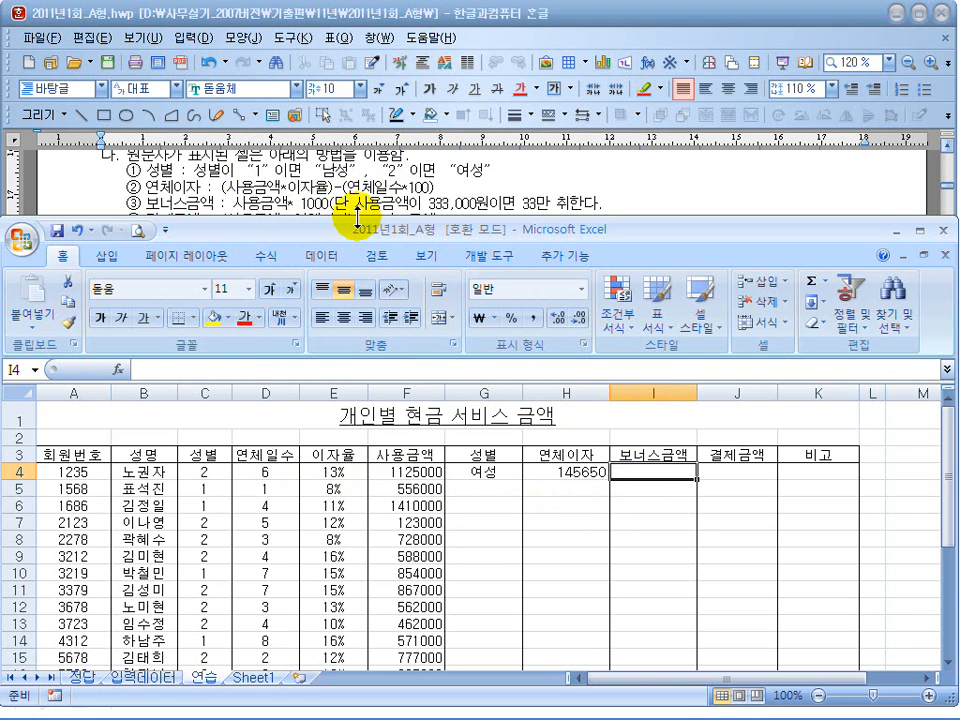
type("=")
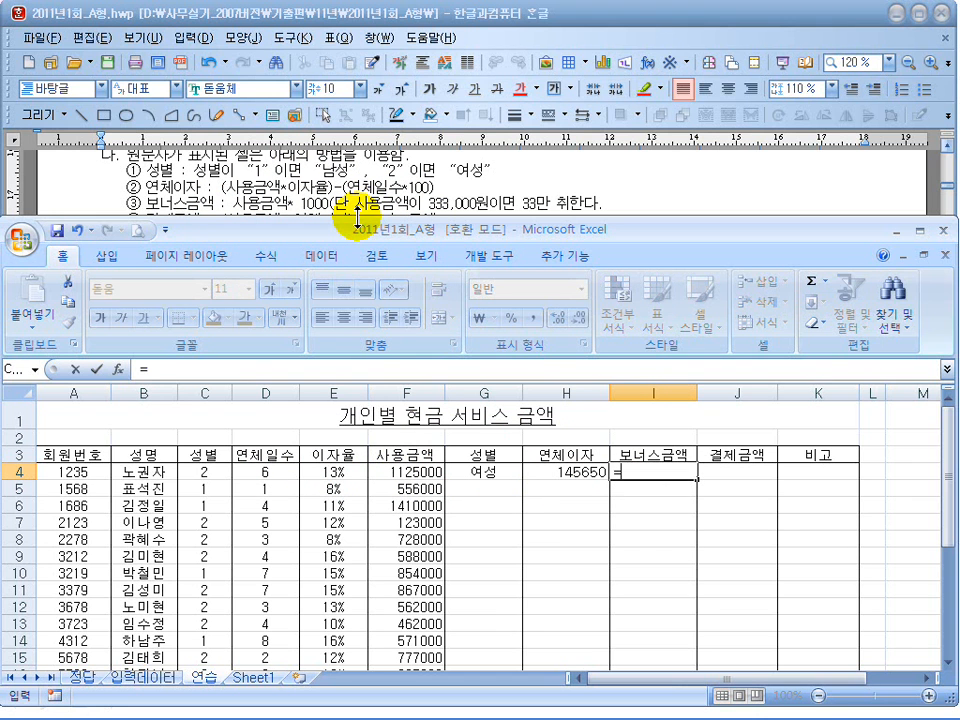
left_click(395, 470)
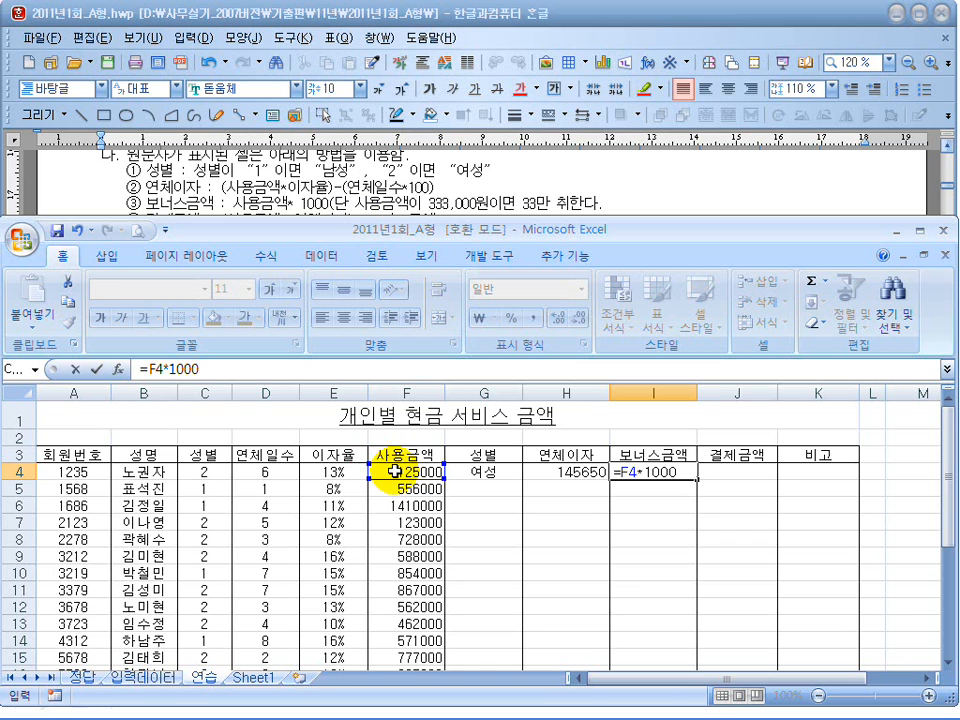
type("*1000")
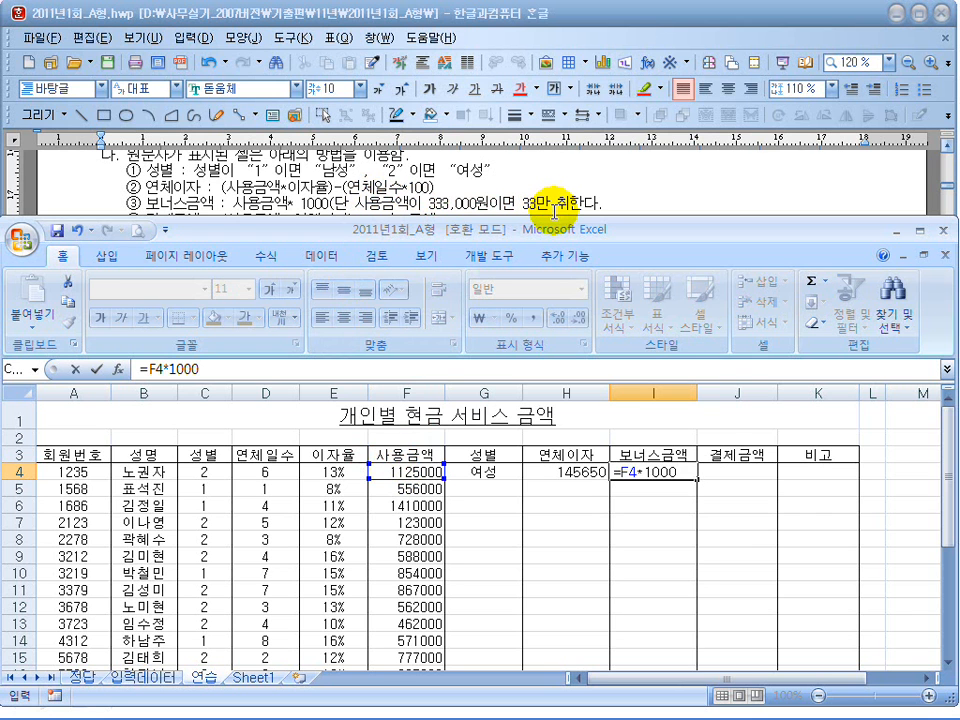
left_click_drag(441, 204, 473, 203)
left_click(475, 204)
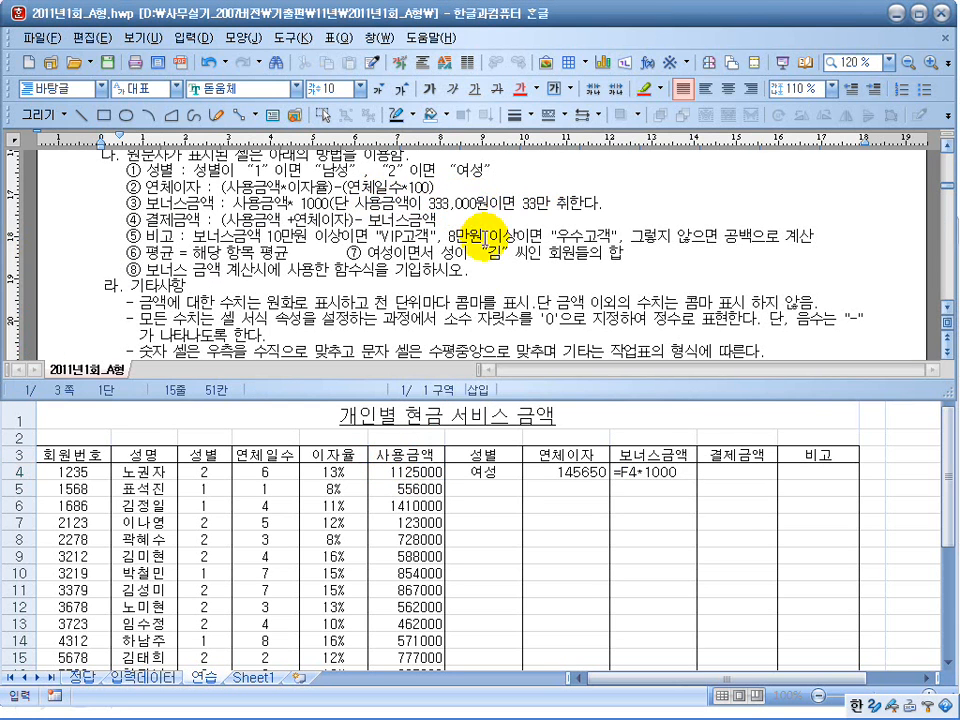
left_click(676, 473)
key("Escape")
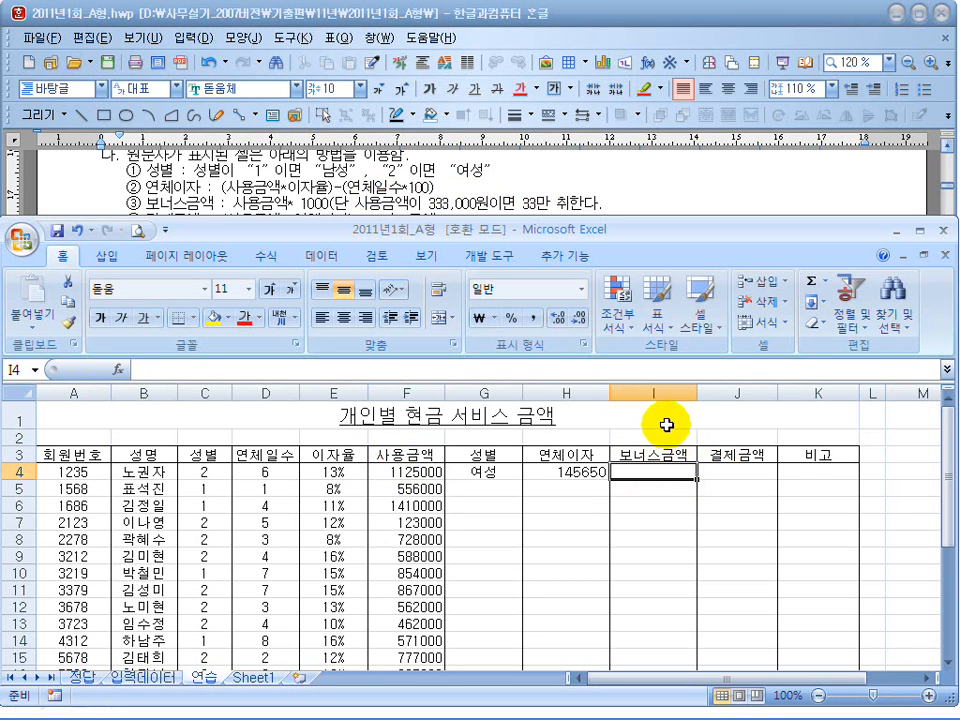
left_click(900, 471)
left_click(643, 472)
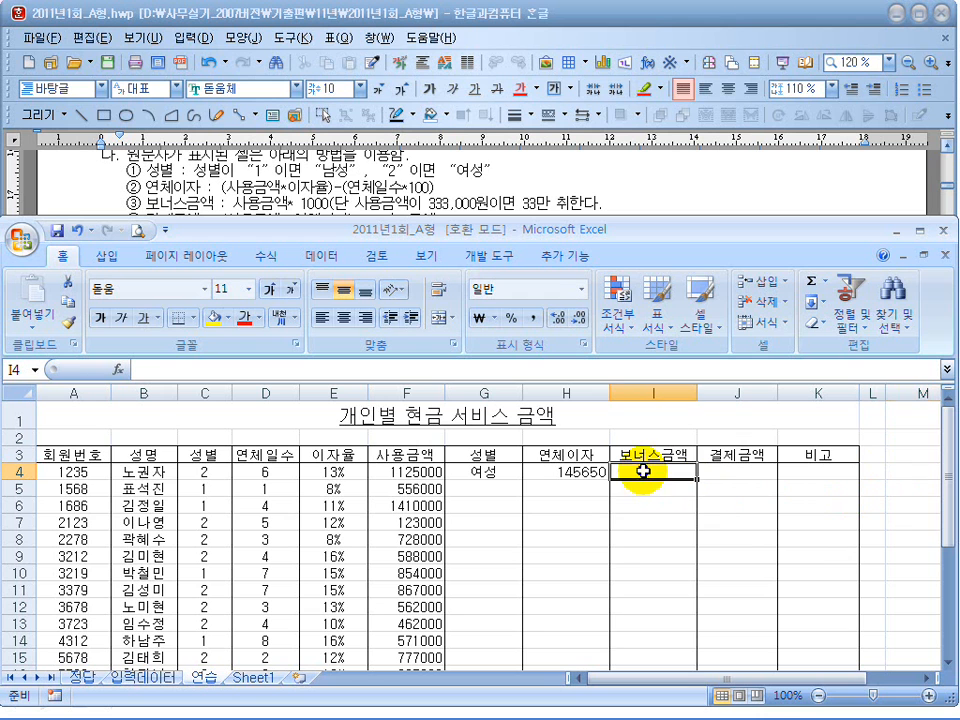
Enter =330000/1000 in cell I4 of the 보너스금액 column and change its divisor to 10000.
type("=330000/1")
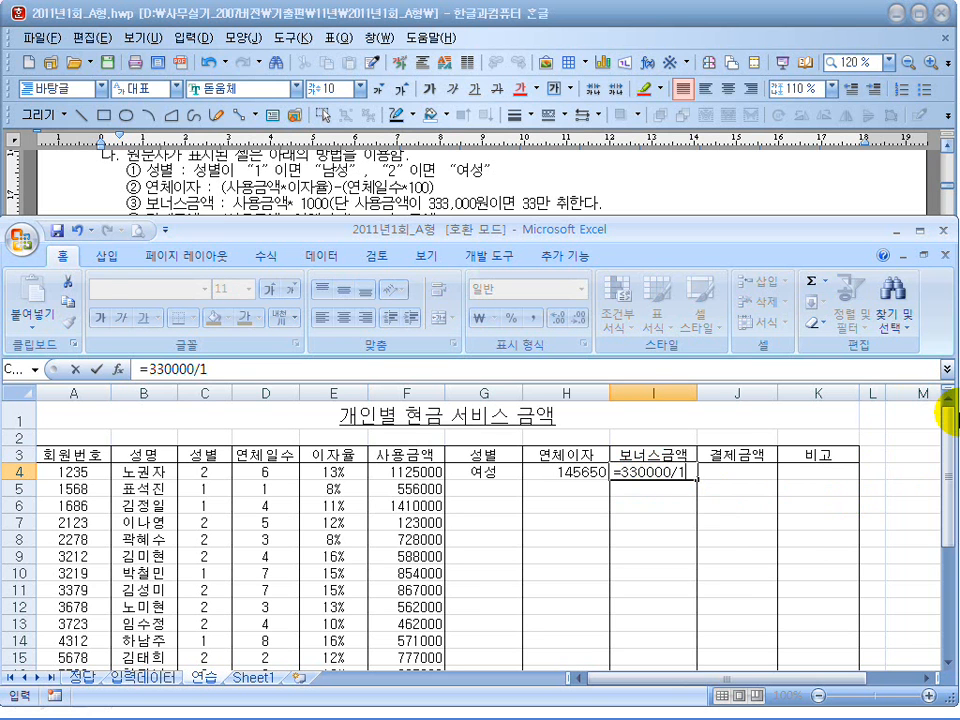
type("000")
key("Return")
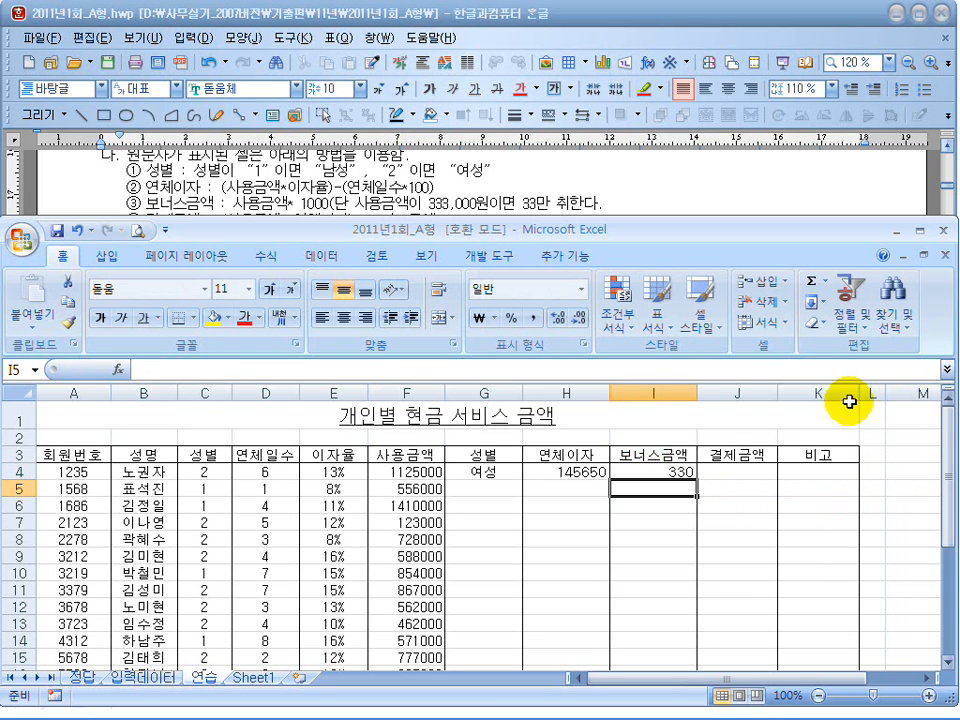
left_click(668, 470)
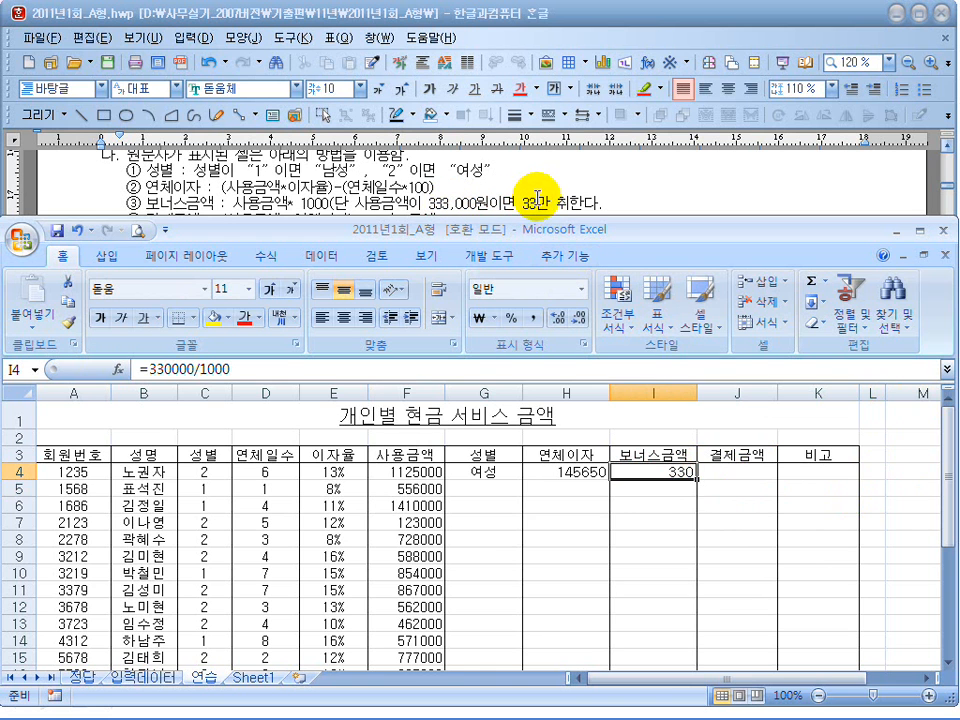
left_click(278, 371)
type("0")
key("Return")
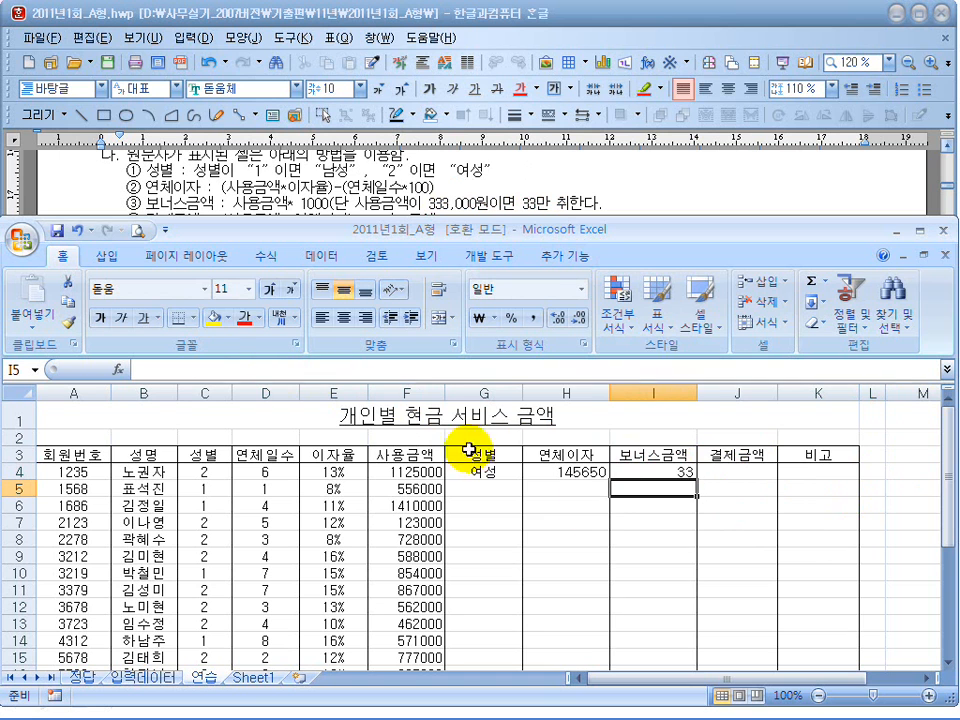
Change the dividend in cell I4 to 333000 so the formula reads =333000/10000.
left_click(678, 474)
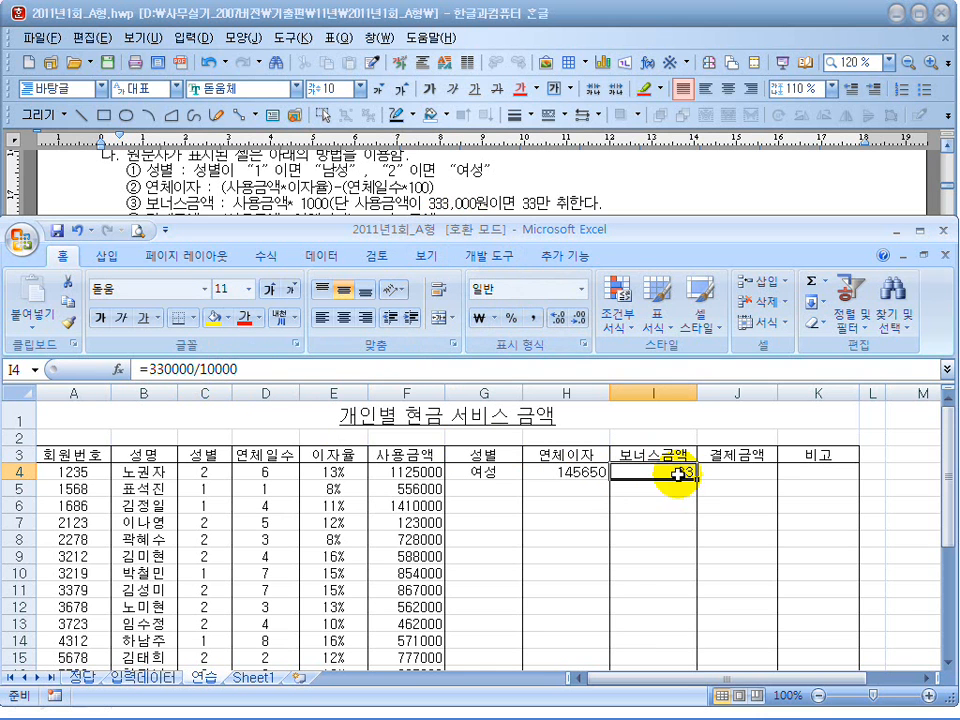
left_click(171, 371)
key("BackSpace")
key("Return")
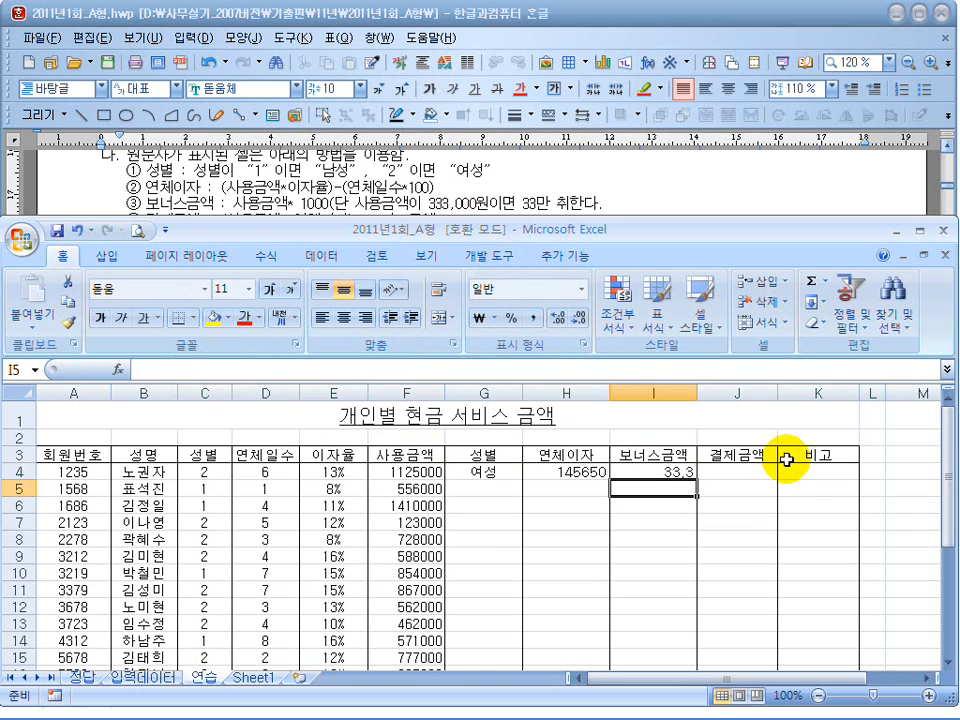
Try =333000/1000 in cell I4 and set the formula back to =333000/10000.
left_click(661, 469)
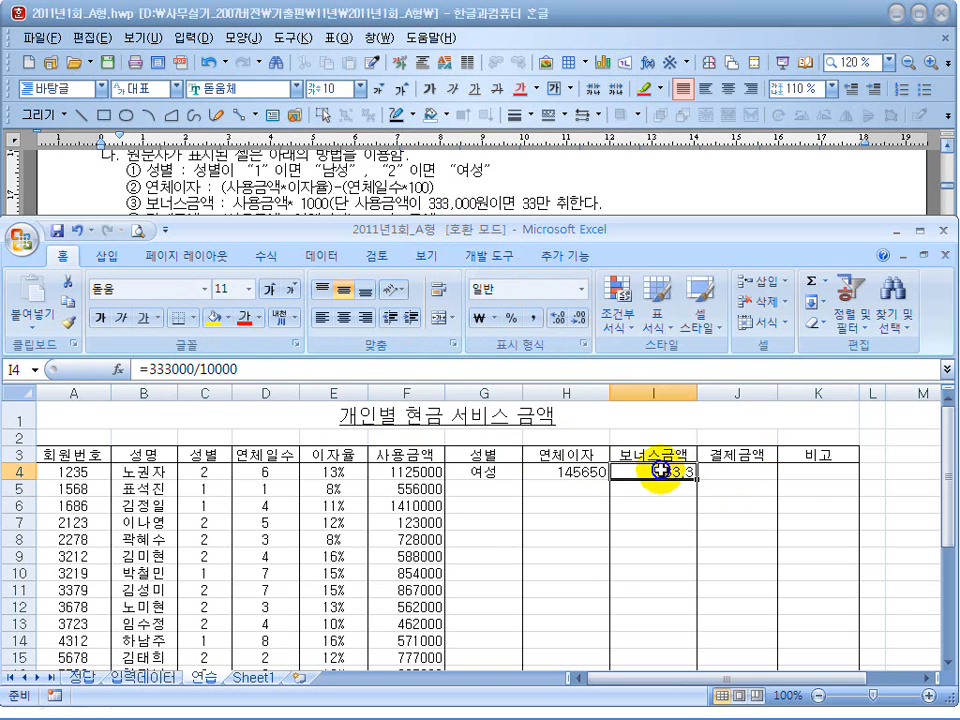
left_click(257, 368)
key("BackSpace")
key("Return")
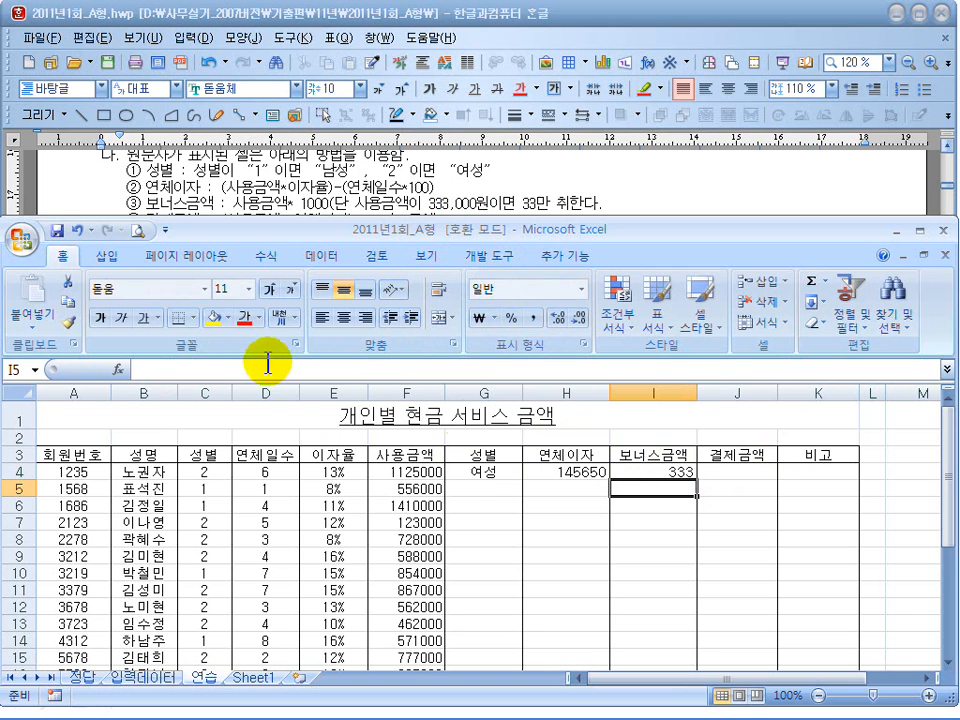
left_click(675, 471)
left_click(266, 369)
type("000/10000")
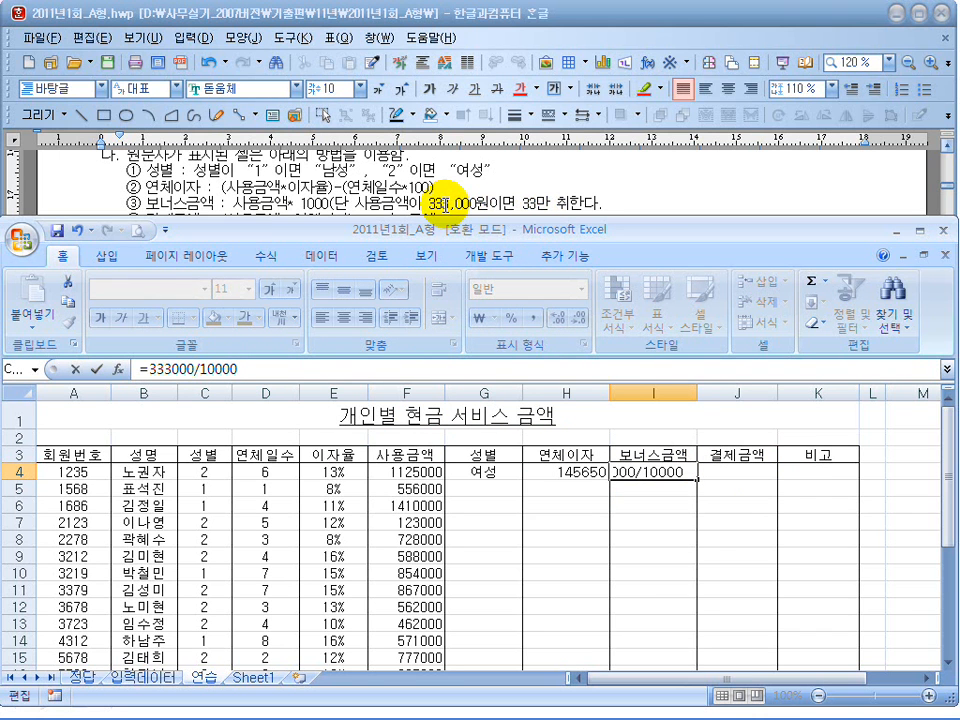
key("Return")
Wrap the division in cell I4 in the INT function so it reads =INT(333000/10000).
left_click(677, 473)
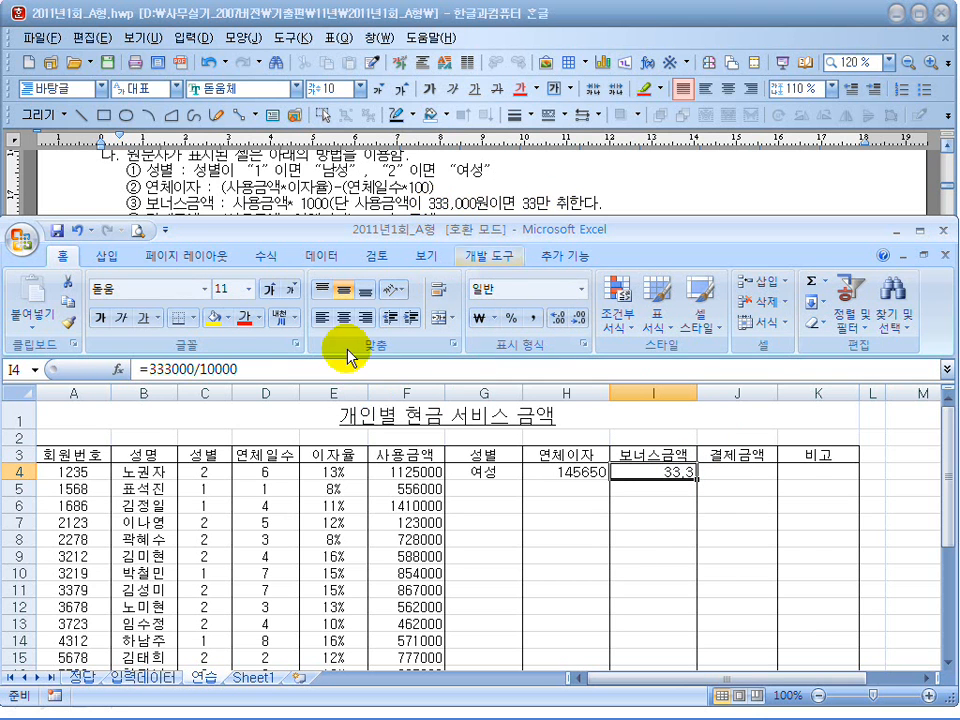
left_click(146, 369)
type("int(")
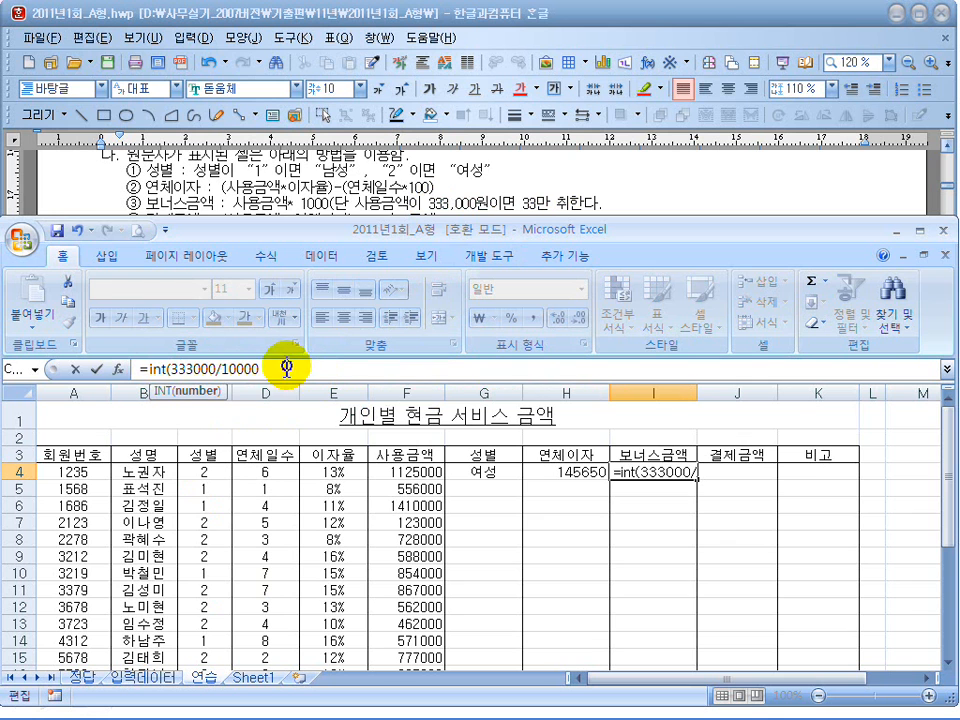
key("Return")
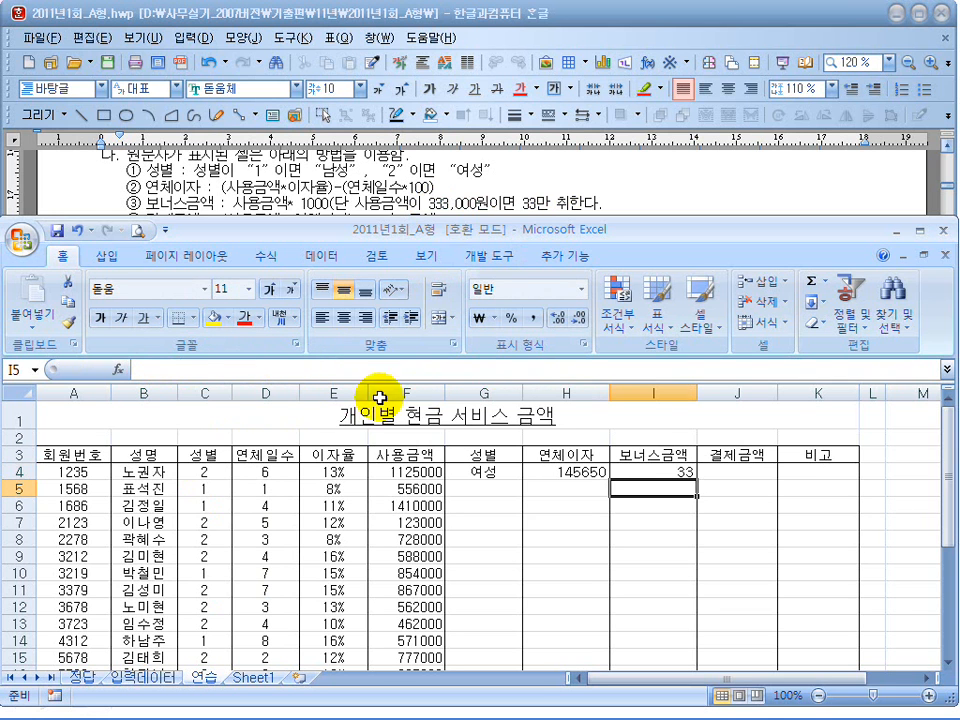
Multiply the truncated result in cell I4 by 1000, making the formula =INT(333000/10000)*1000.
left_click(665, 471)
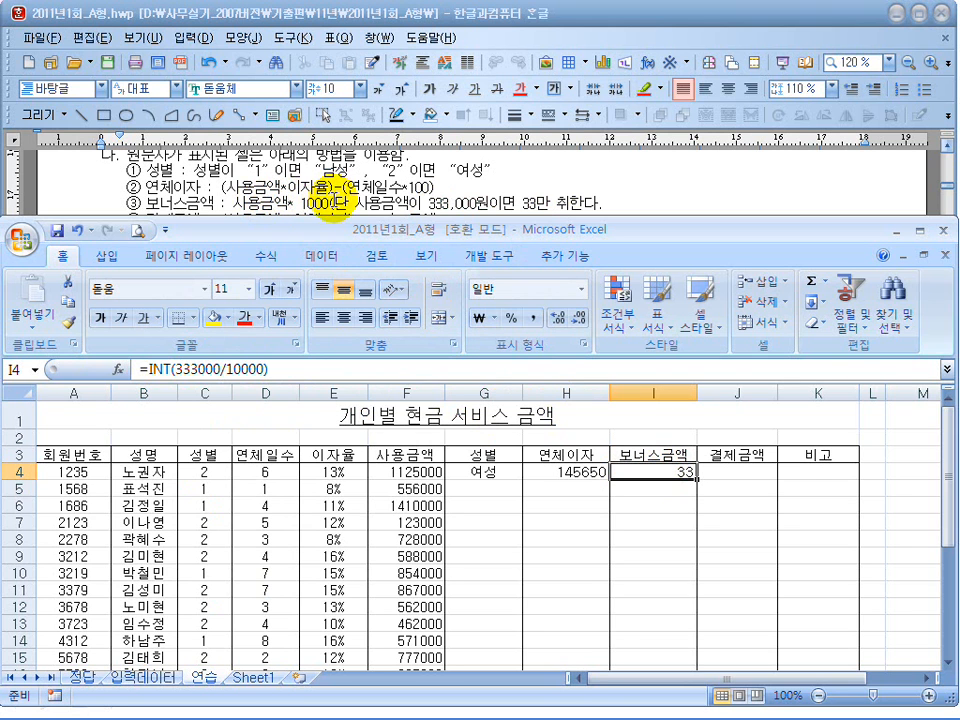
left_click(321, 370)
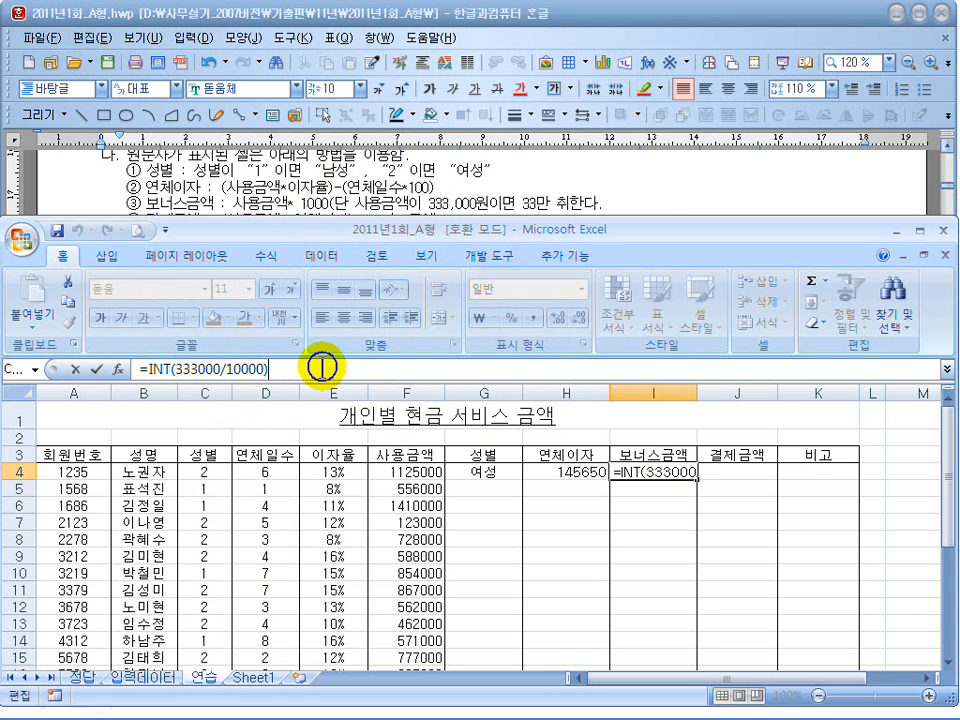
type("*1000")
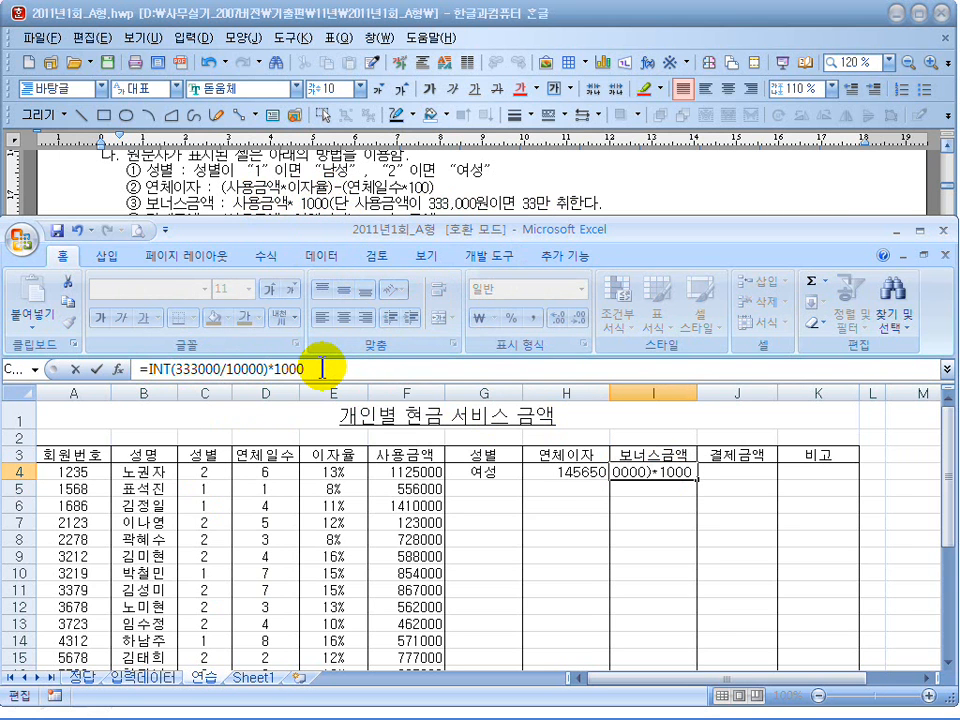
key("Return")
left_click(645, 471)
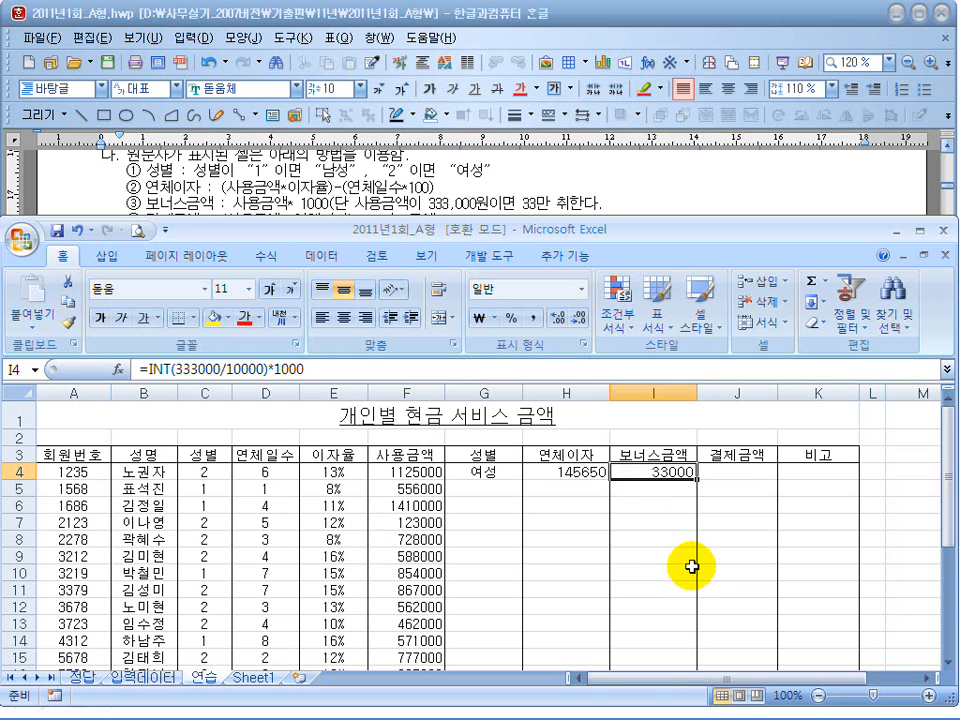
Switch to the Hangul document, examine the 33만 condition in bonus rule ③, and bring rules ③ to ⑧ into view.
left_click(441, 189)
left_click_drag(347, 203, 553, 189)
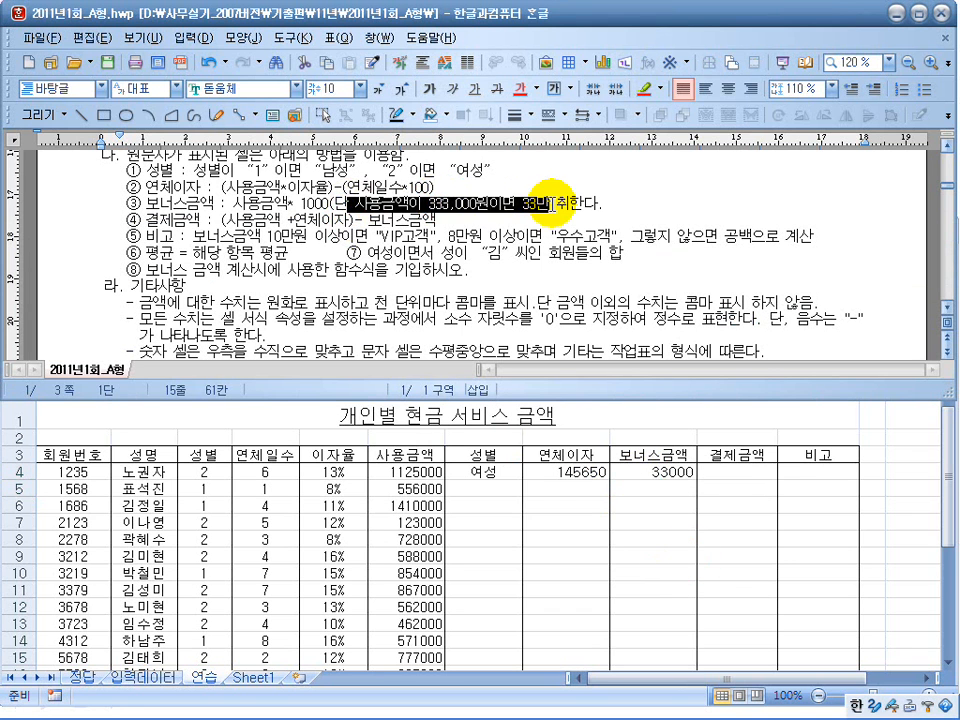
left_click(489, 221)
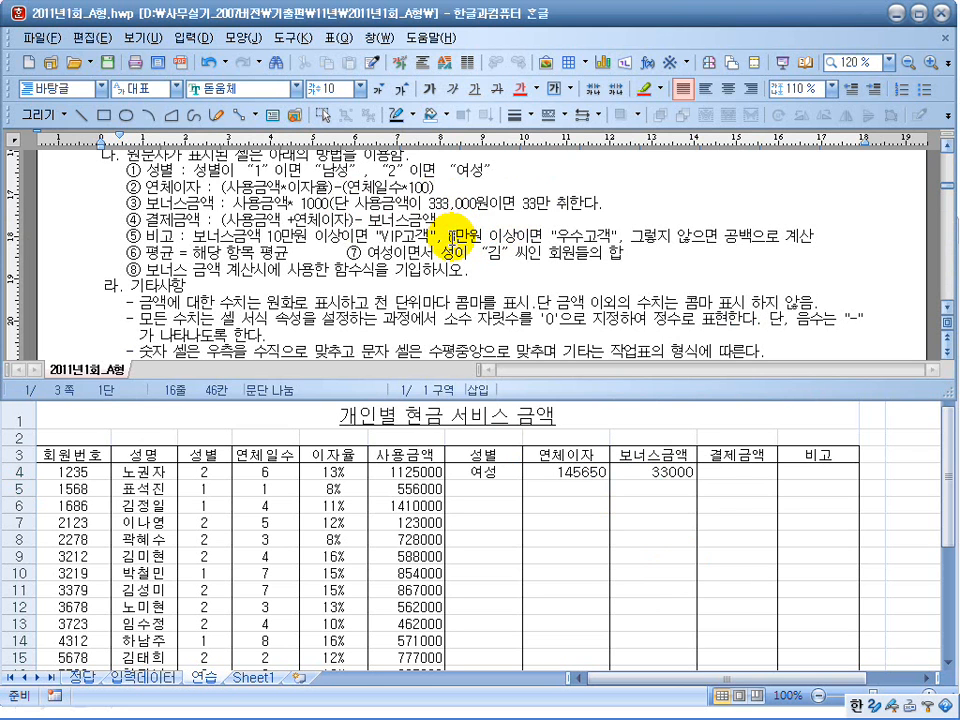
left_click_drag(554, 201, 428, 208)
left_click(452, 229)
scroll(948, 318, "down", 1)
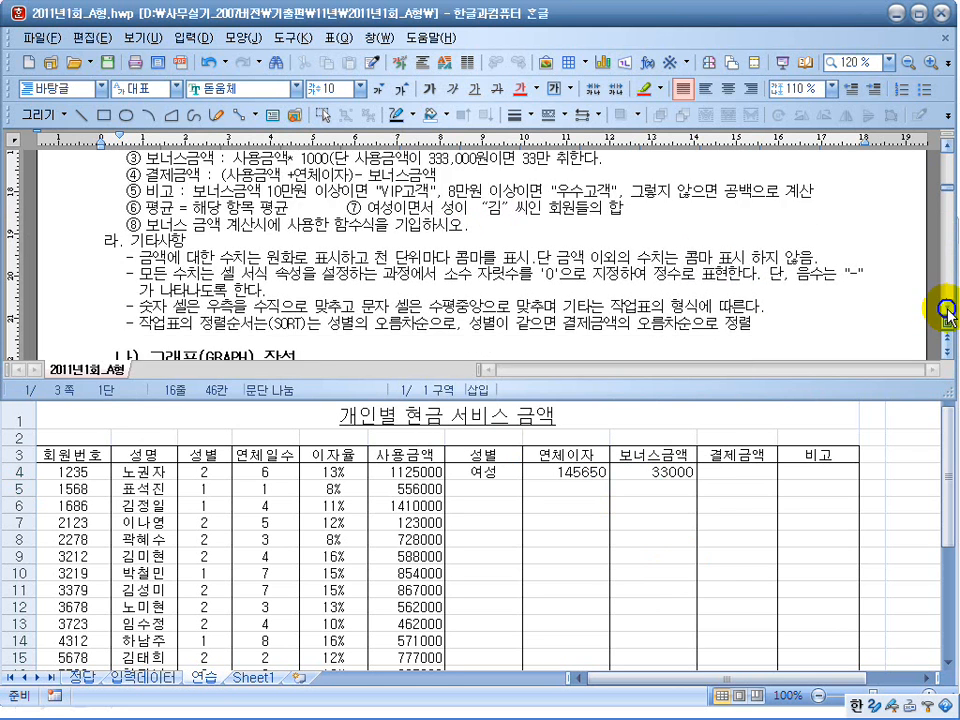
Return to Excel and enter the payment formula =(F4+H4)-I4 in cell J4 of the 결제금액 column.
double_click(705, 462)
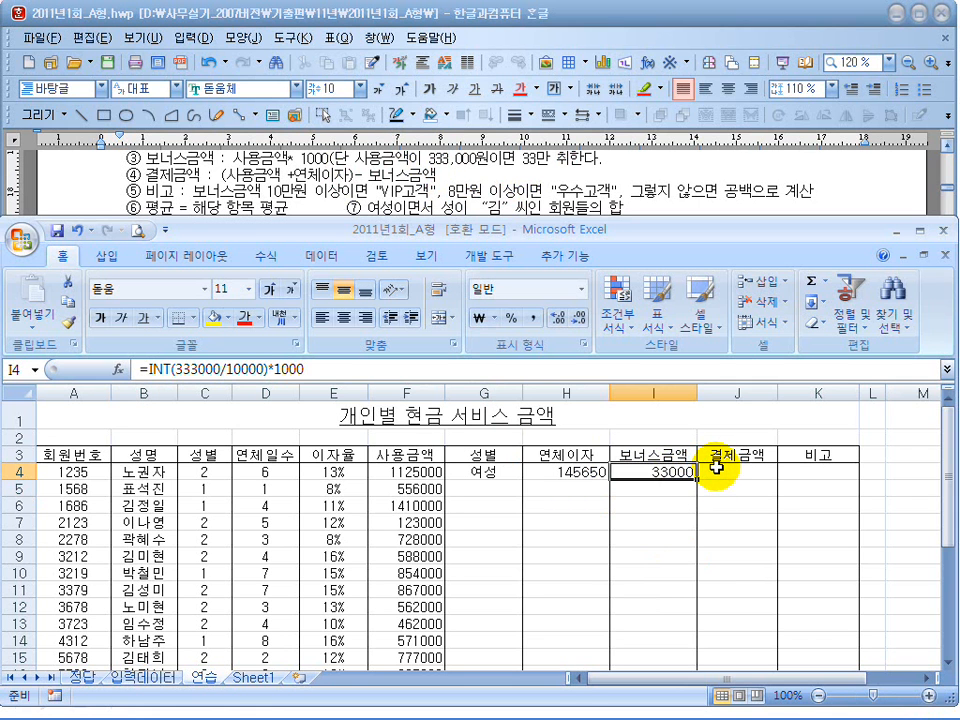
left_click(723, 465)
type("=")
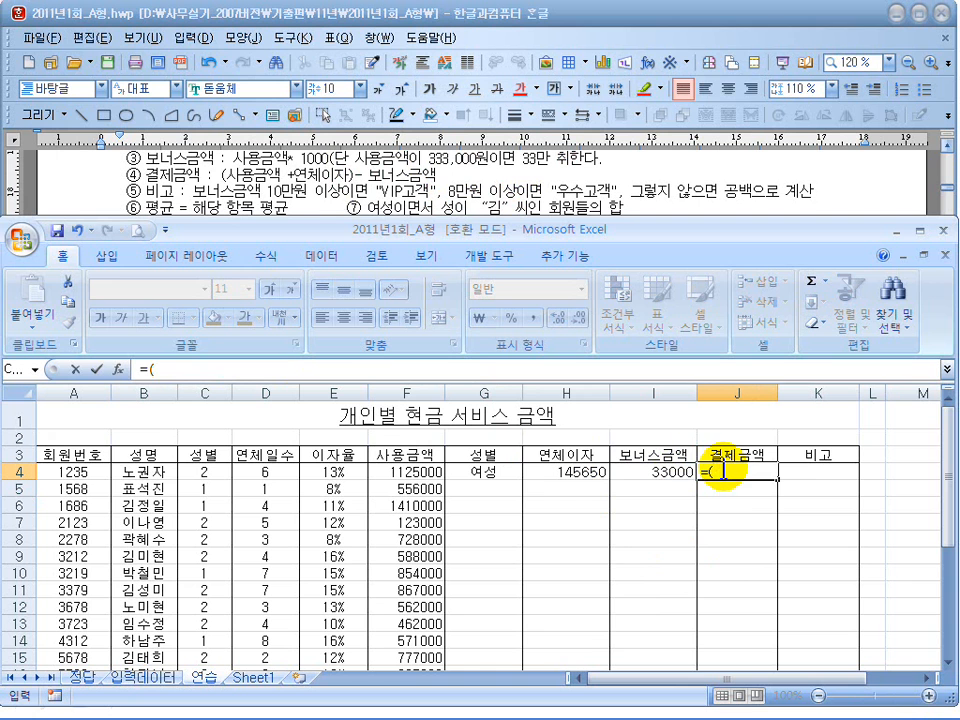
type("(")
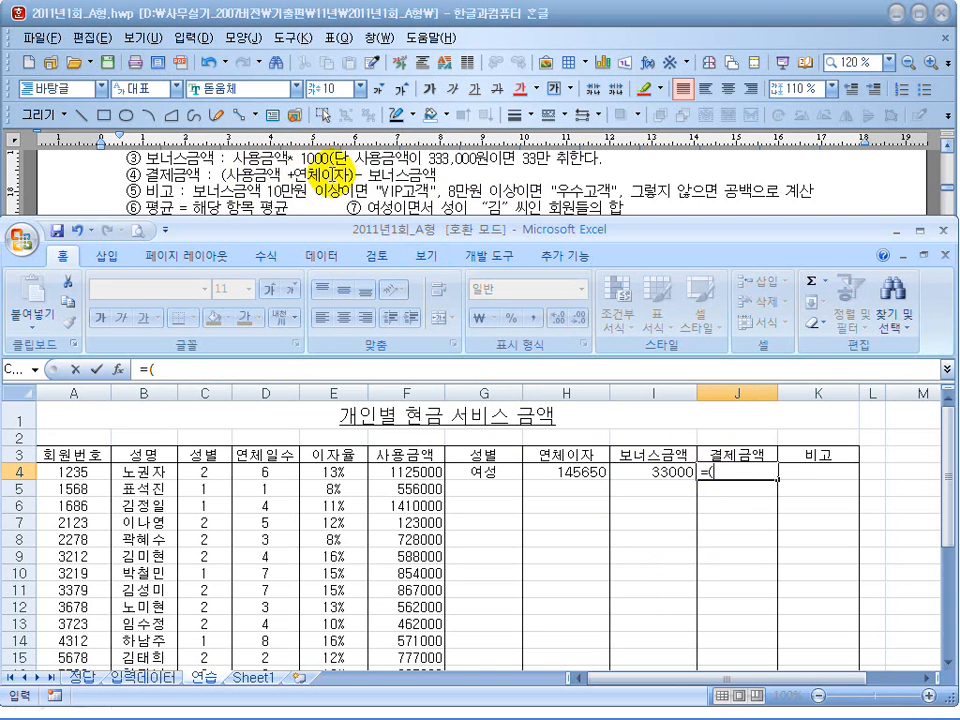
left_click(400, 471)
type("+")
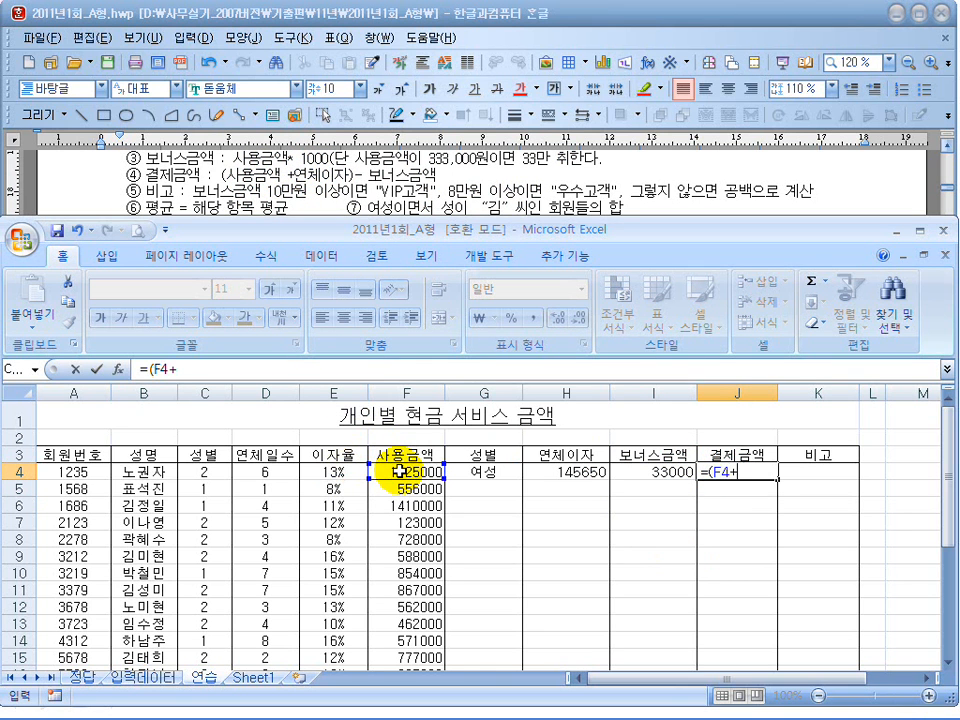
left_click(578, 471)
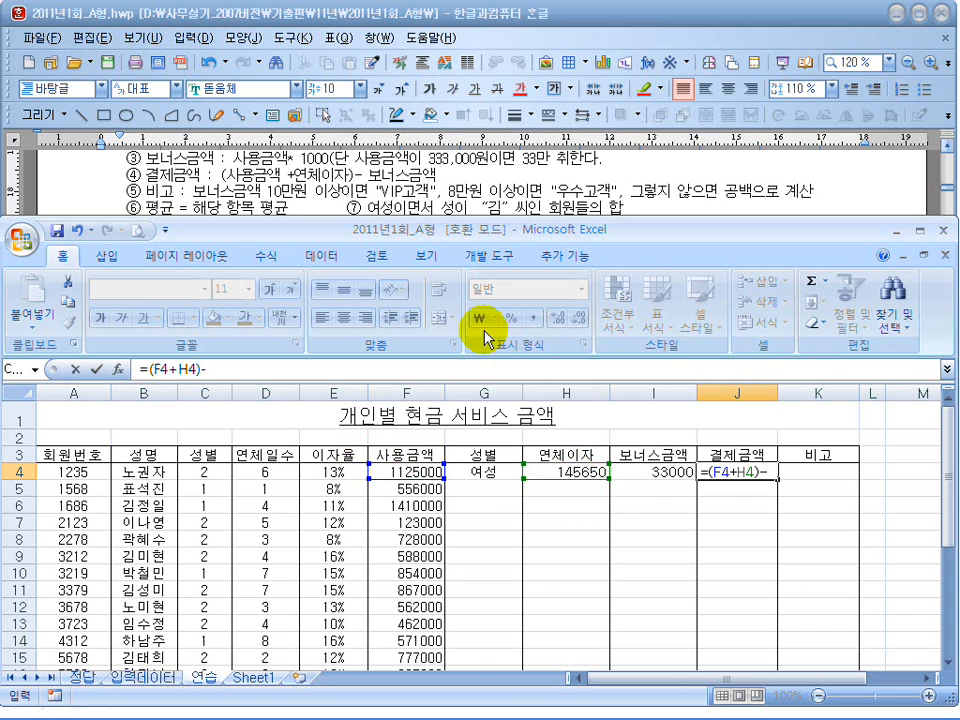
left_click(655, 475)
key("Return")
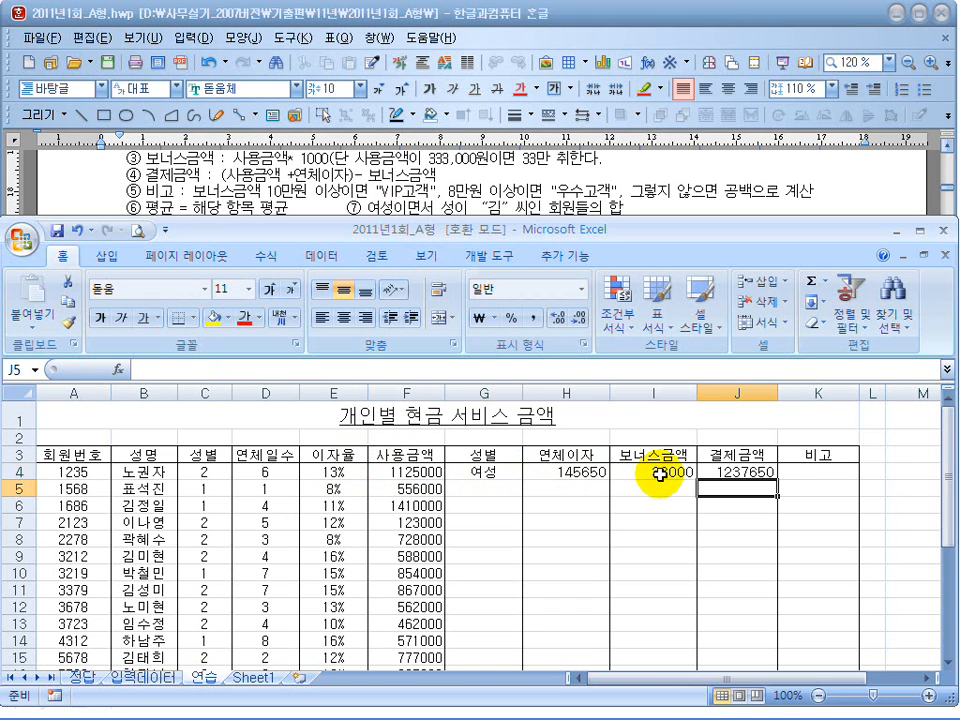
left_click(733, 468)
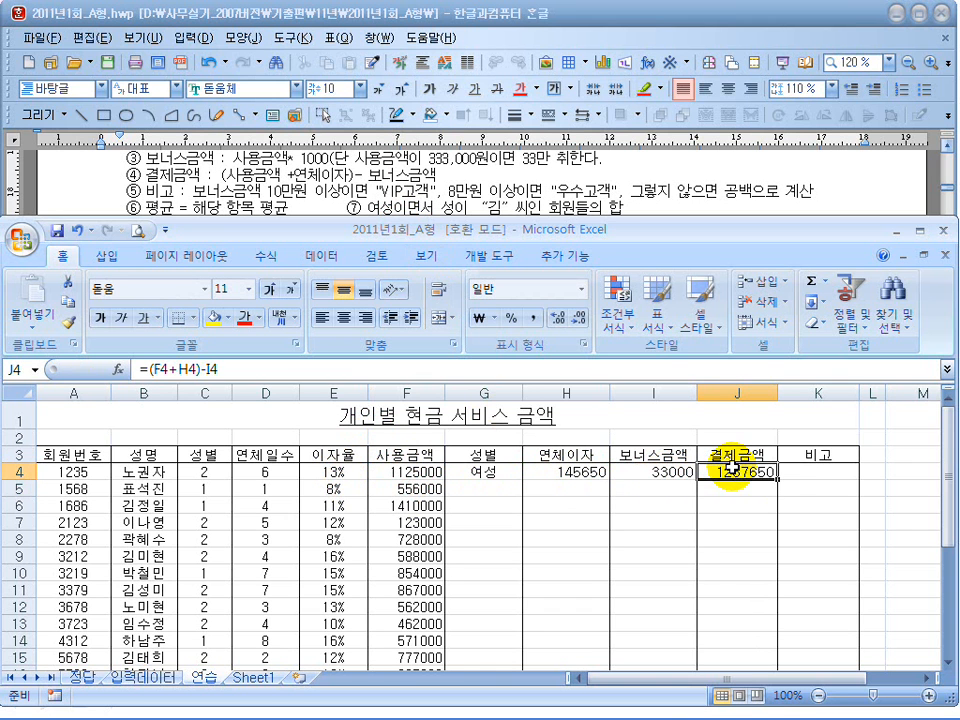
Start an IF formula in cell K4 of the 비고 column with the condition I4>=100000.
left_click(809, 472)
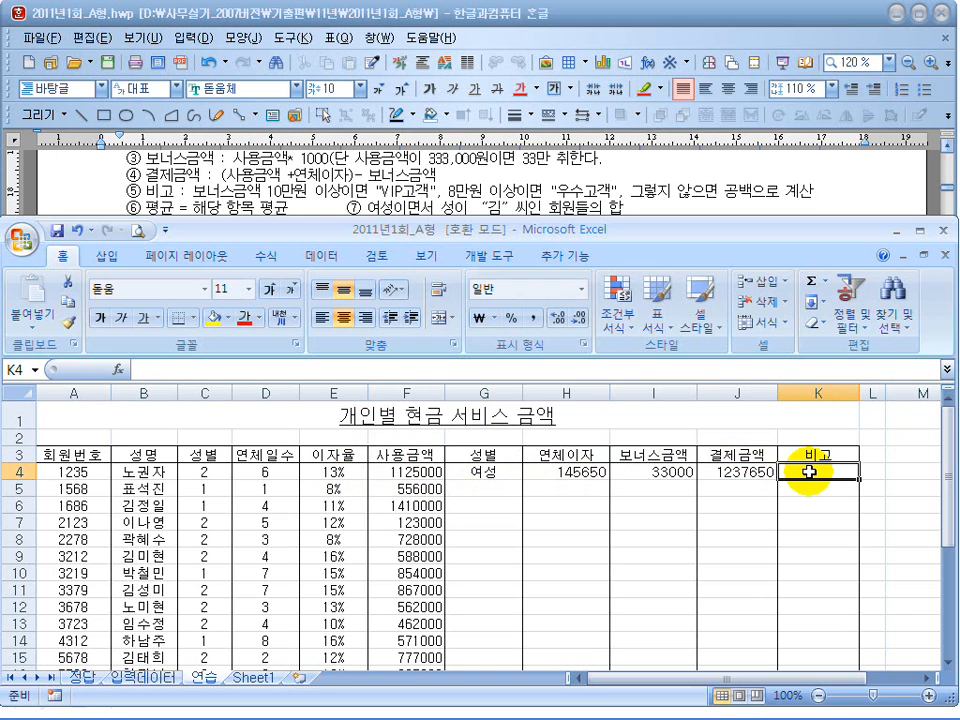
type("=")
key("BackSpace")
key("BackSpace")
key("BackSpace")
key("BackSpace")
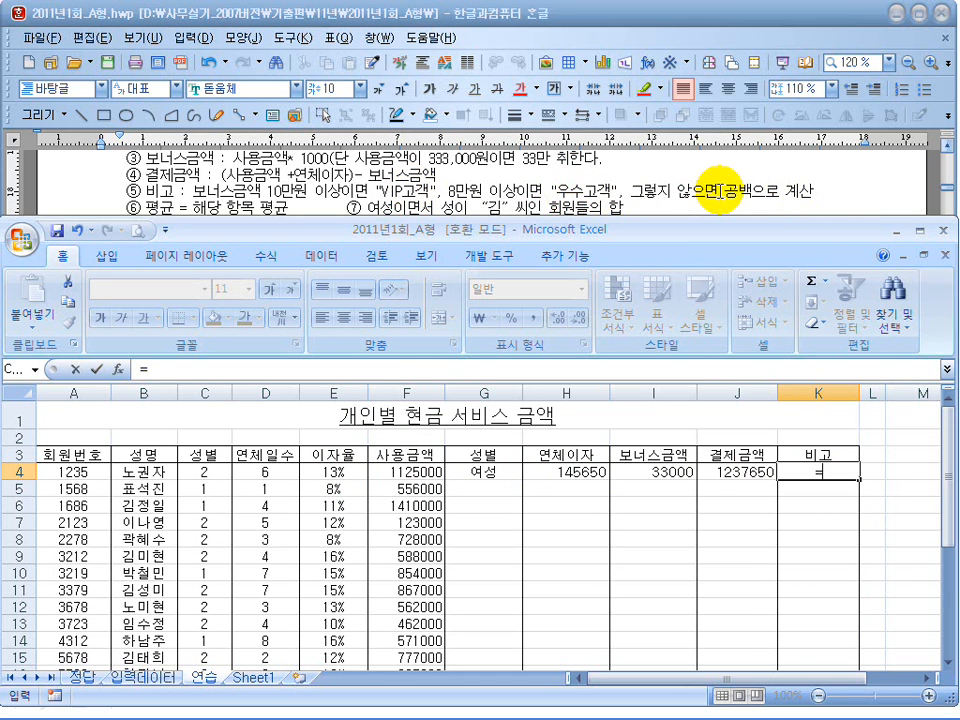
type("if(")
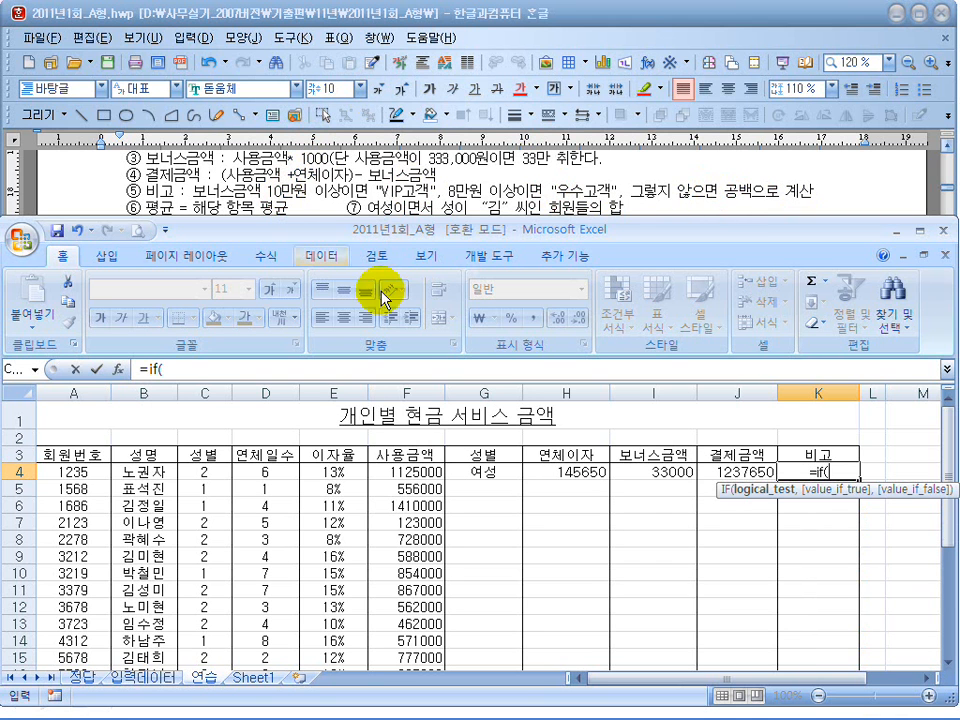
left_click(638, 472)
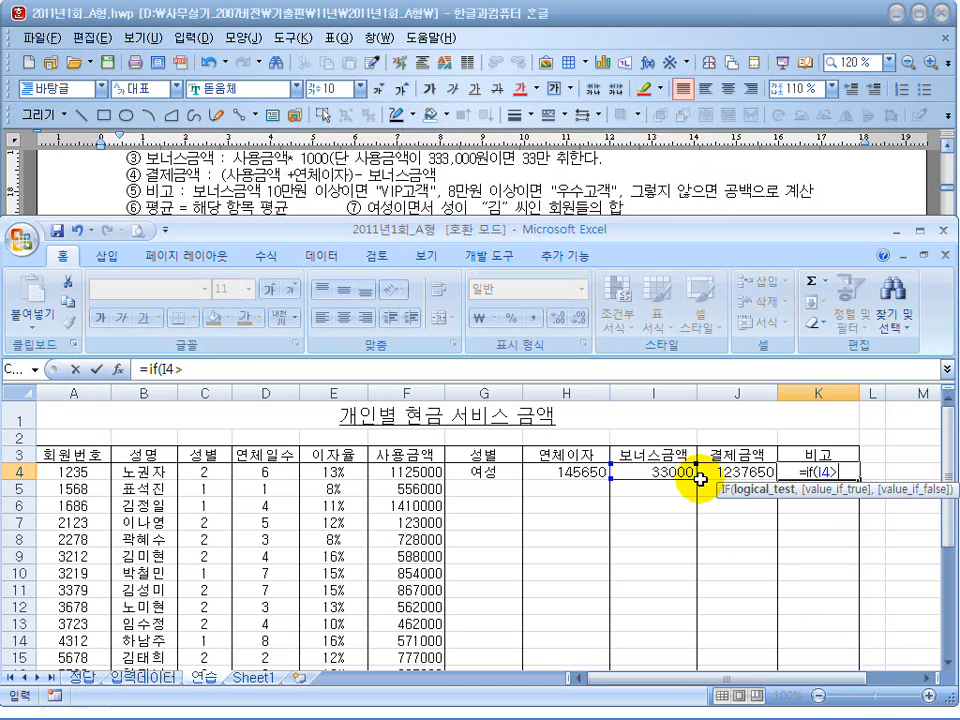
type(">=10000")
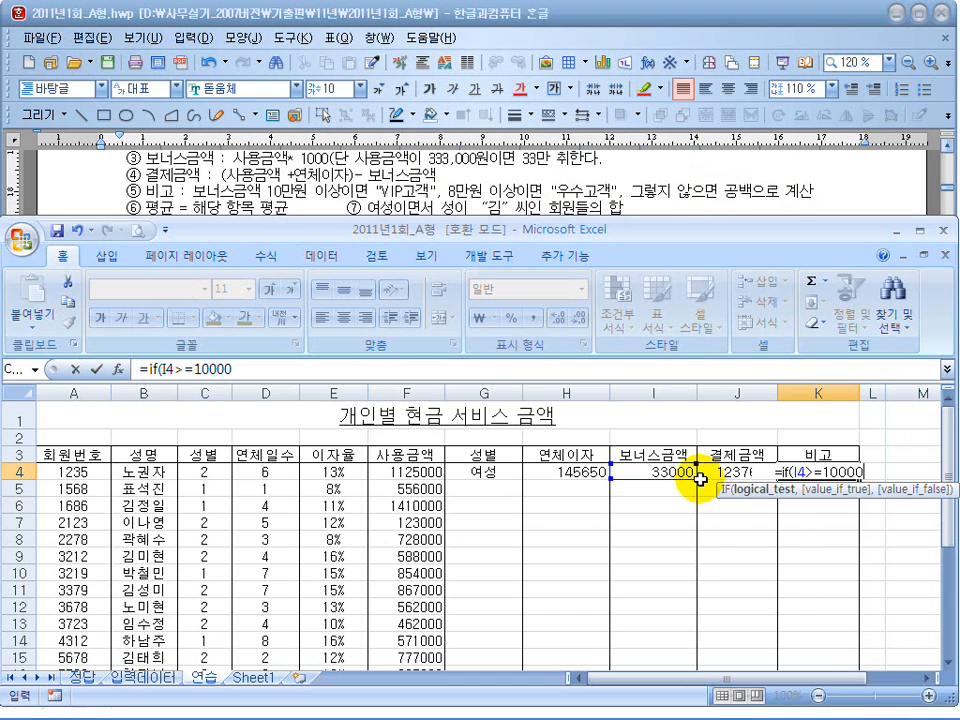
type("0,")
key("shift+Return")
type("\"")
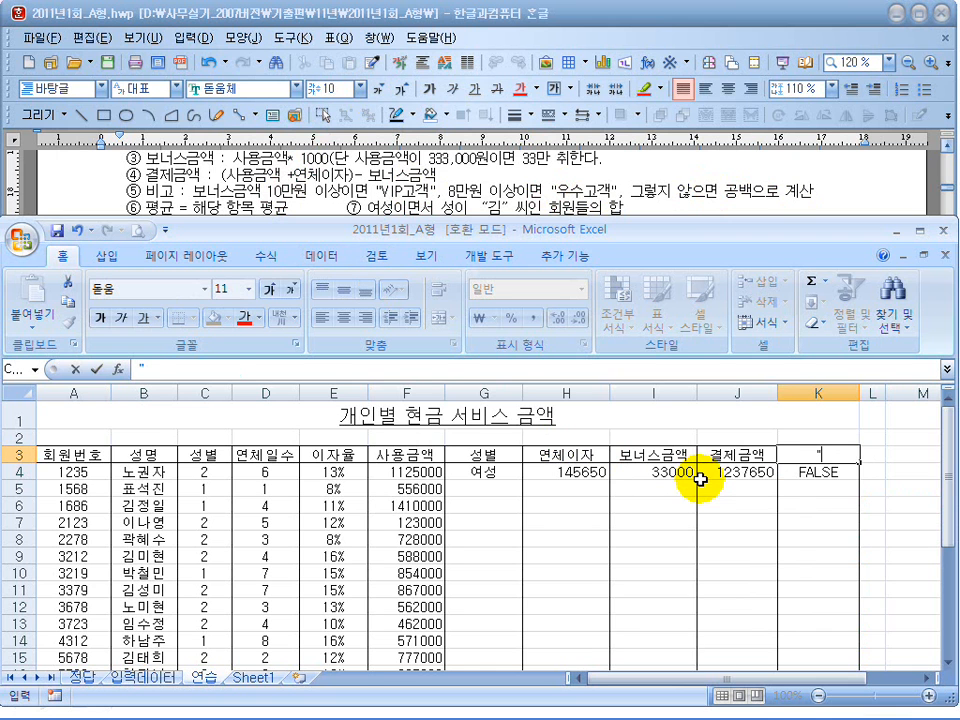
key("Escape")
Continue the IF formula in cell K4 with "VIP고객" as the value when the condition is true.
left_click(797, 472)
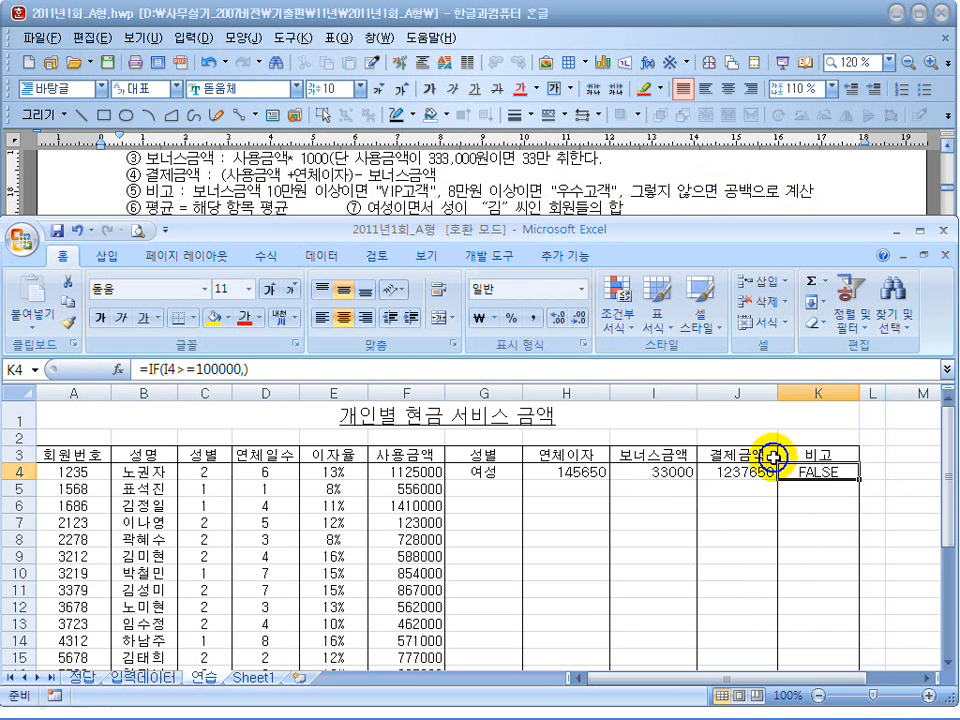
left_click(265, 372)
key("BackSpace")
type("\"ㅍㅑㅔ")
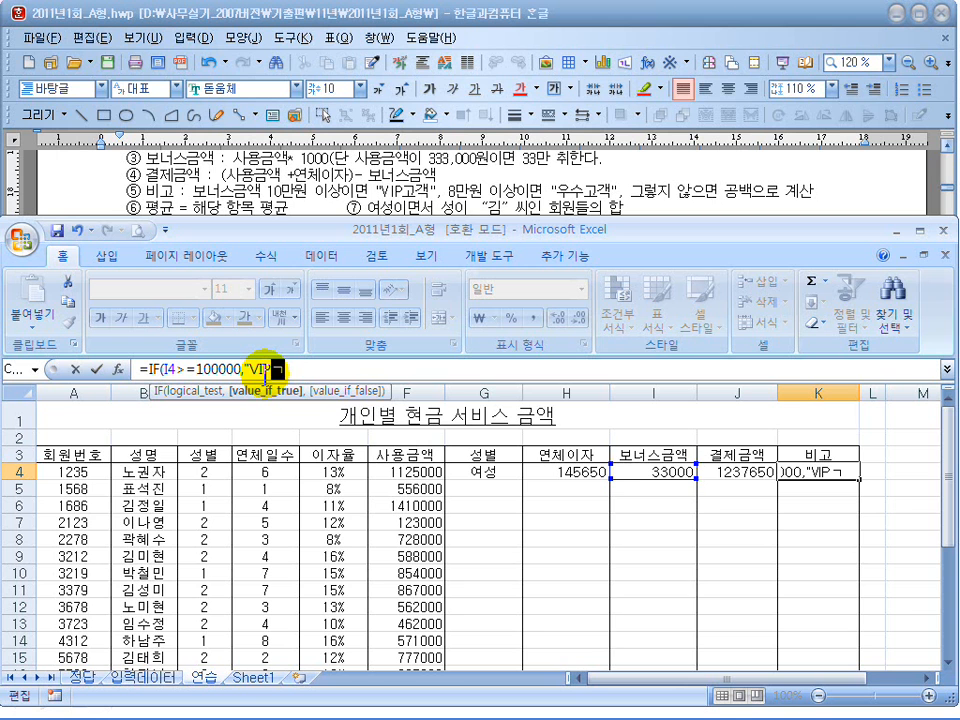
type(",ㅇ")
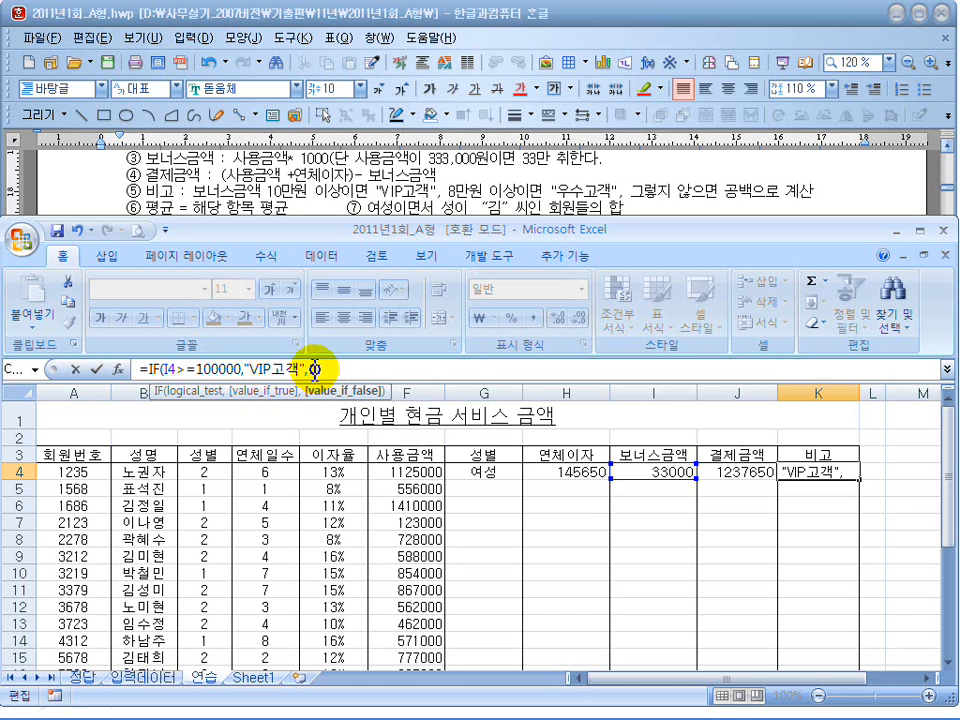
Duplicate the IF part of the K4 formula as a nested IF and set its condition to I4>=80000.
left_click_drag(314, 369, 150, 369)
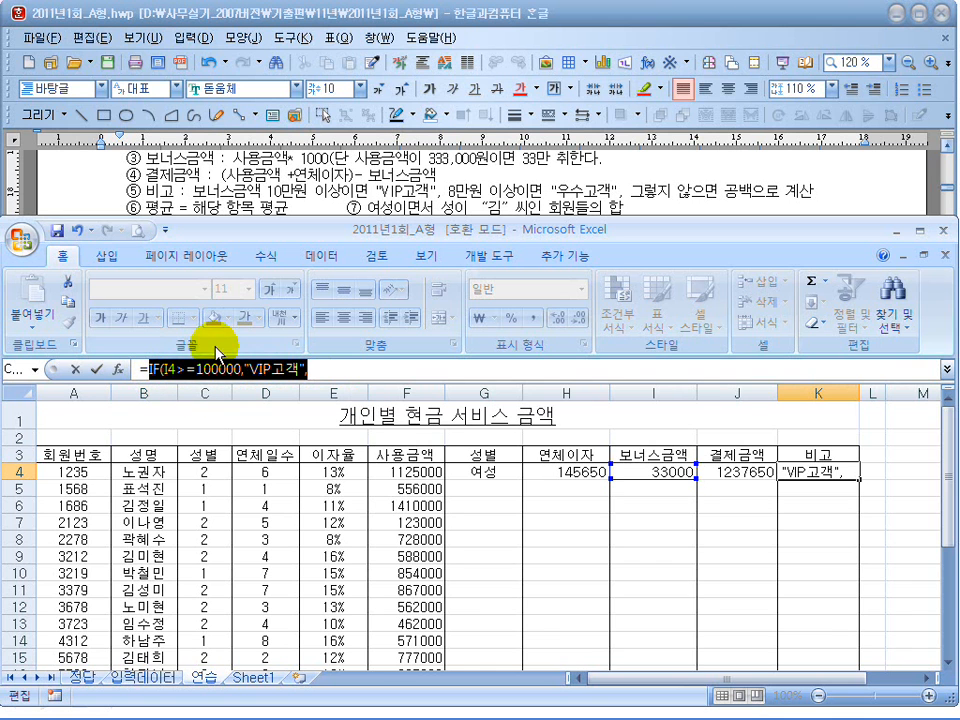
left_click(357, 376)
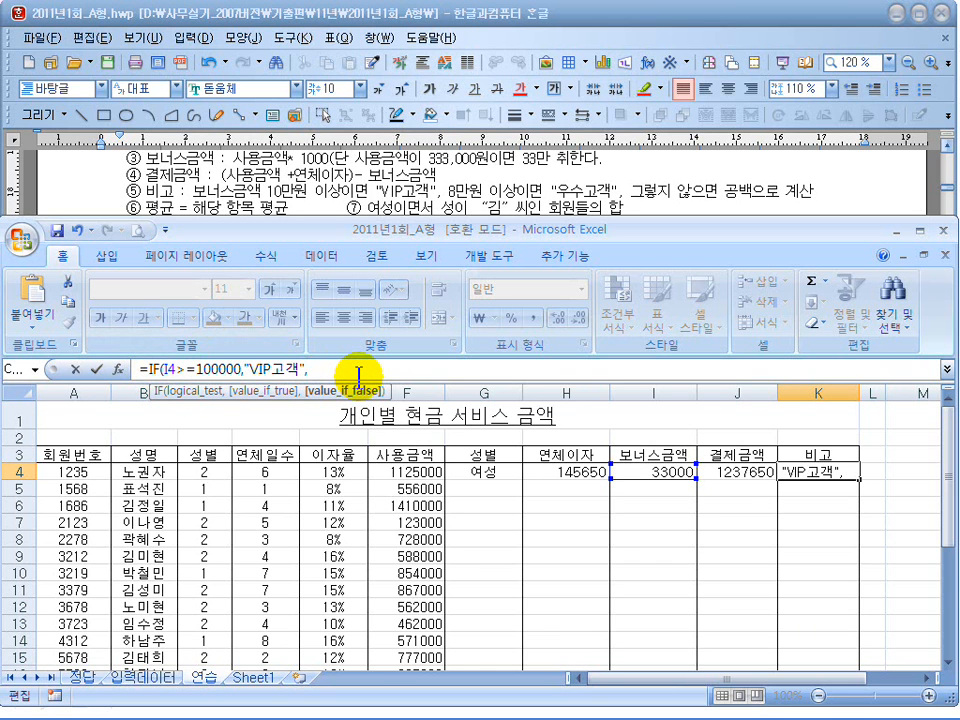
key("ctrl+v")
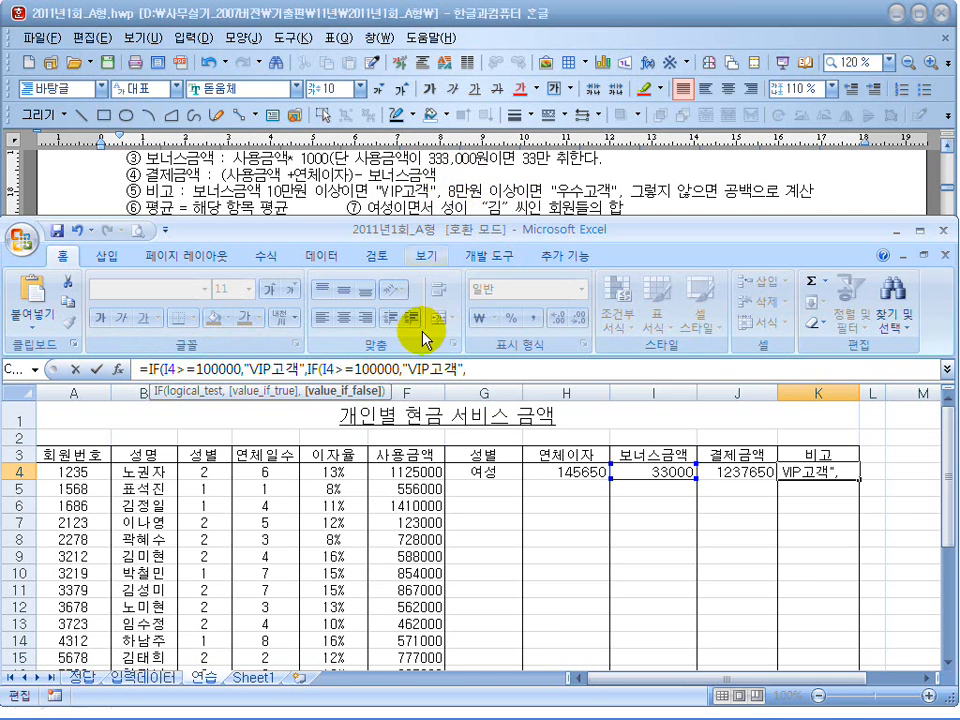
left_click(401, 370)
key("BackSpace")
key("BackSpace")
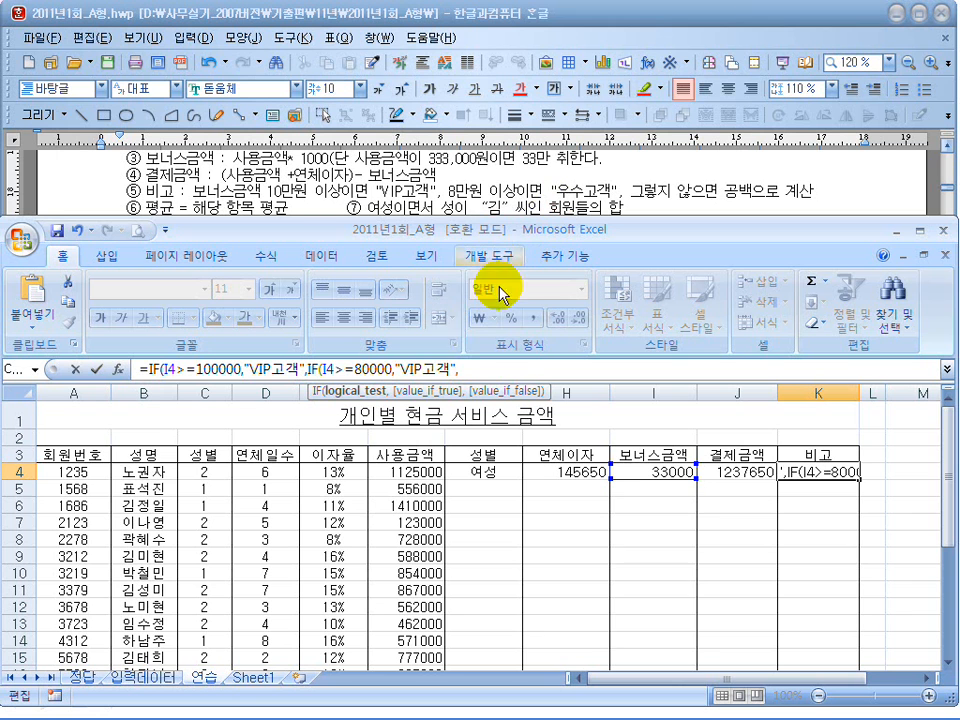
Set the nested IF's true value to "우수고객" and its false value to "", and complete the K4 formula.
left_click(423, 372)
key("BackSpace")
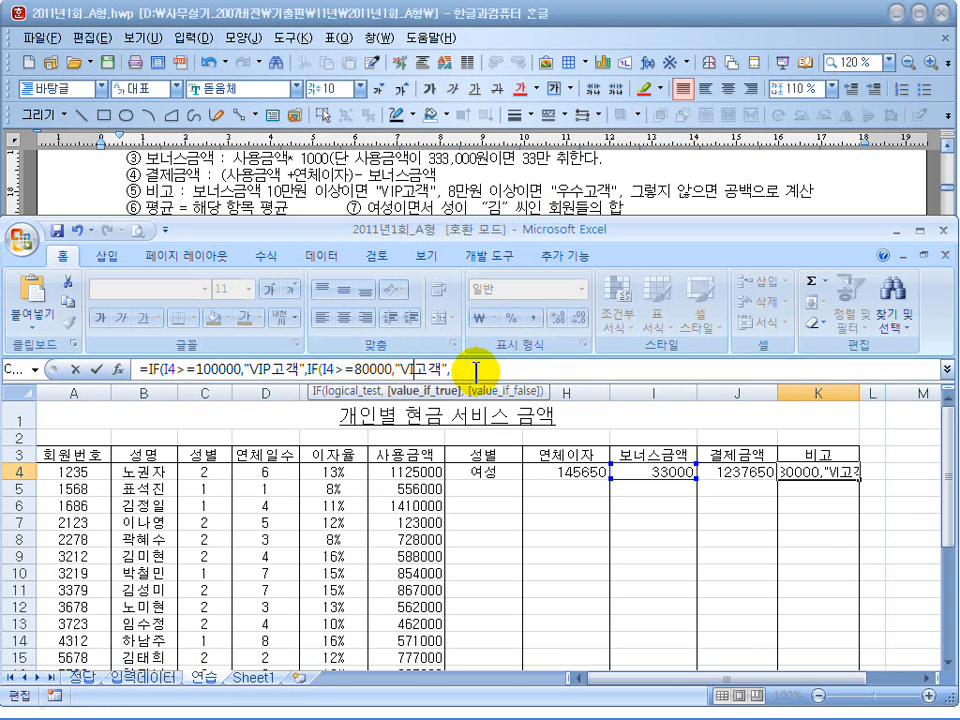
type("수")
key("BackSpace")
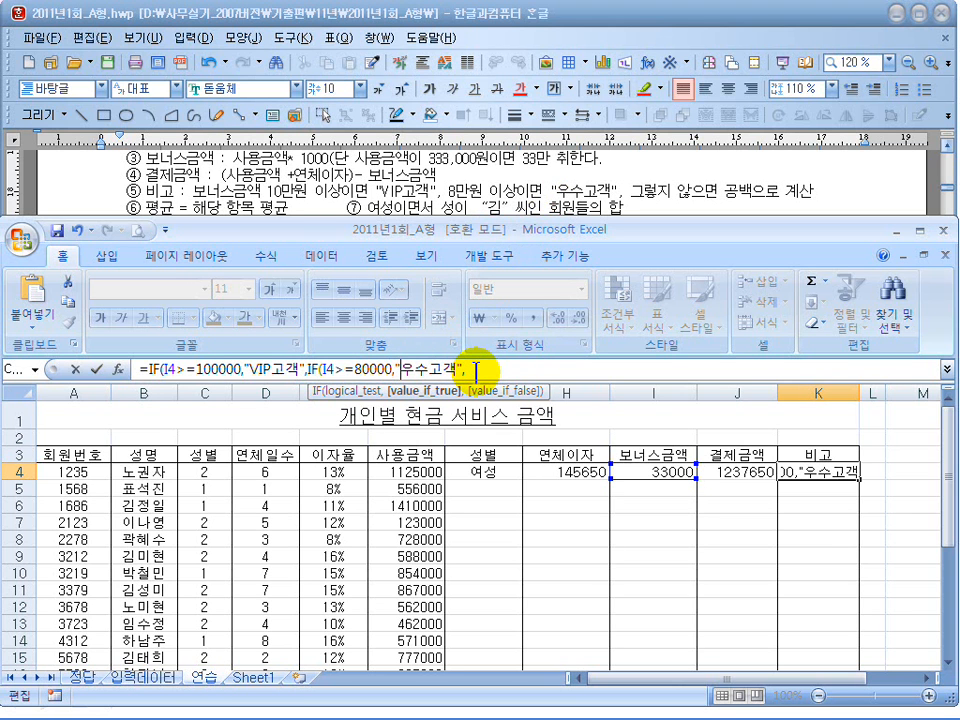
left_click(476, 372)
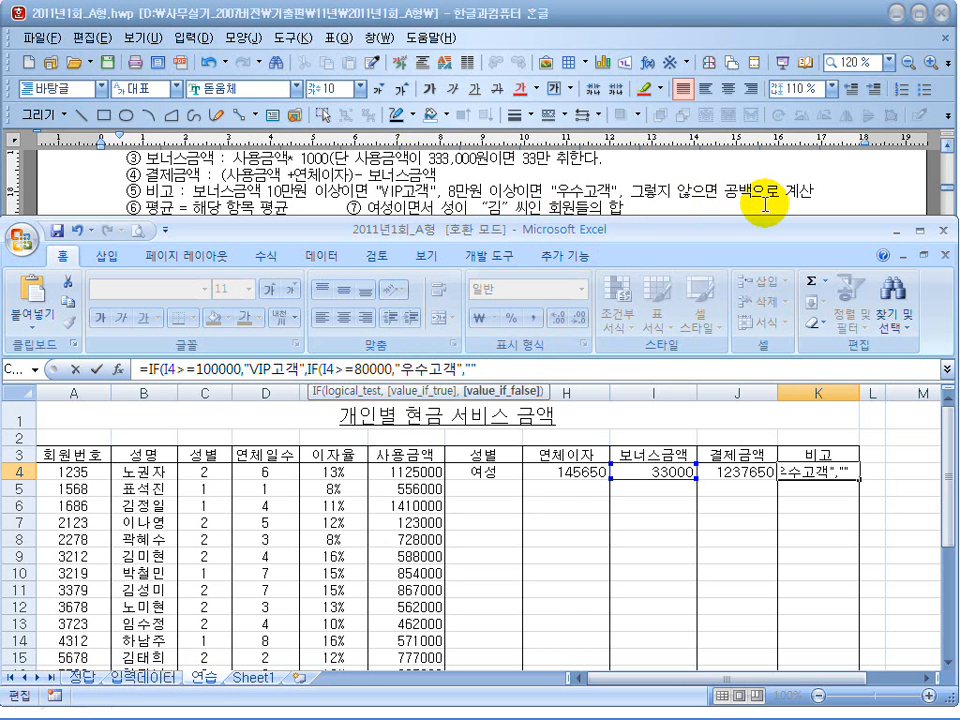
type("\"\"))")
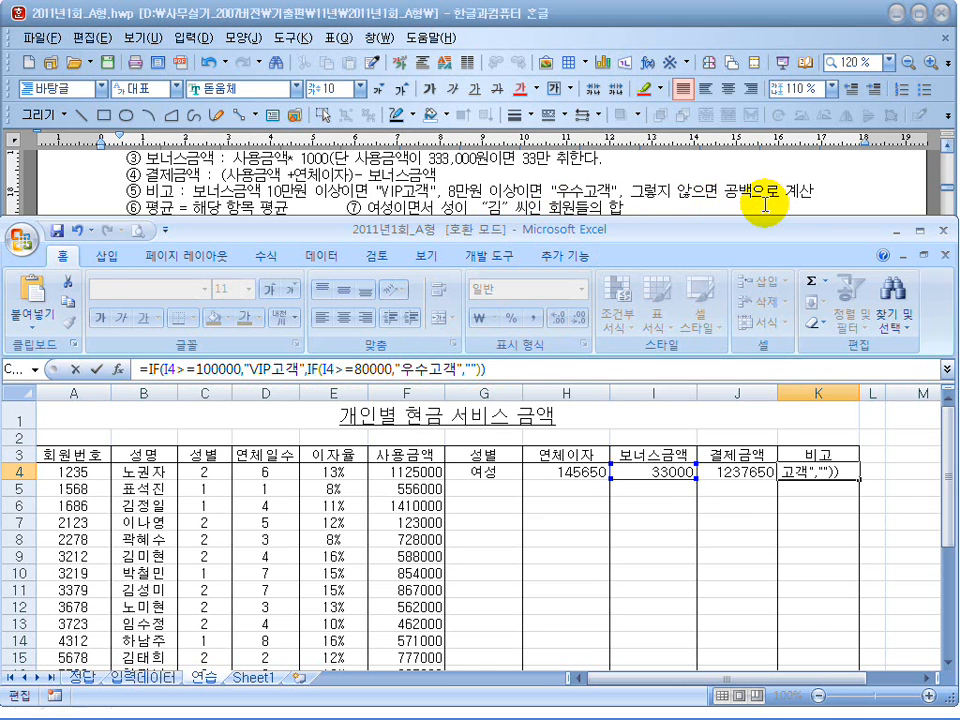
key("Return")
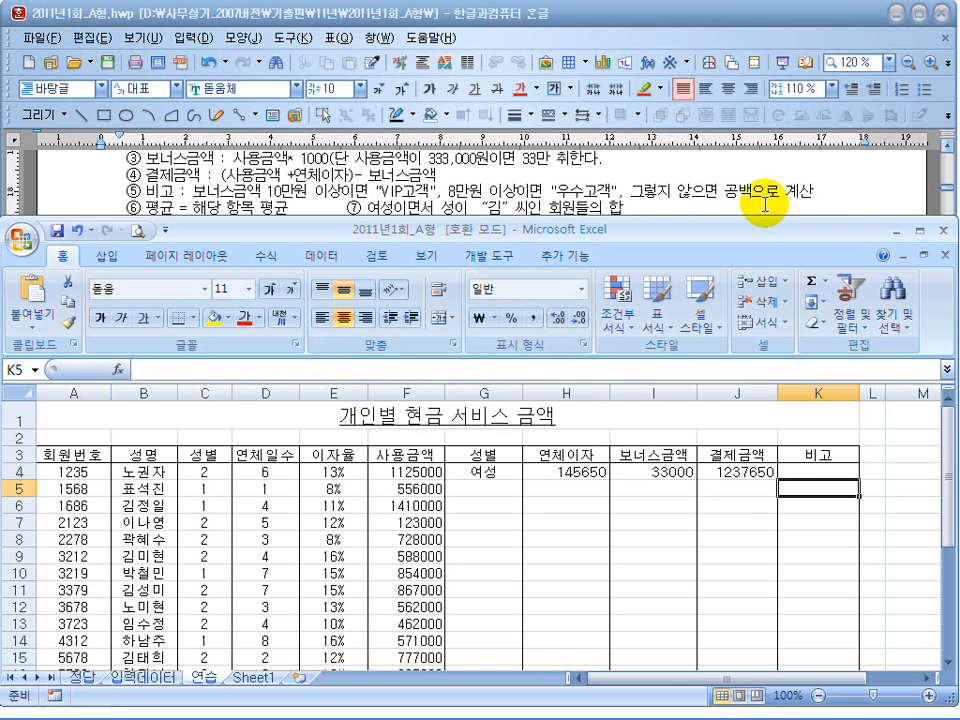
left_click(822, 469)
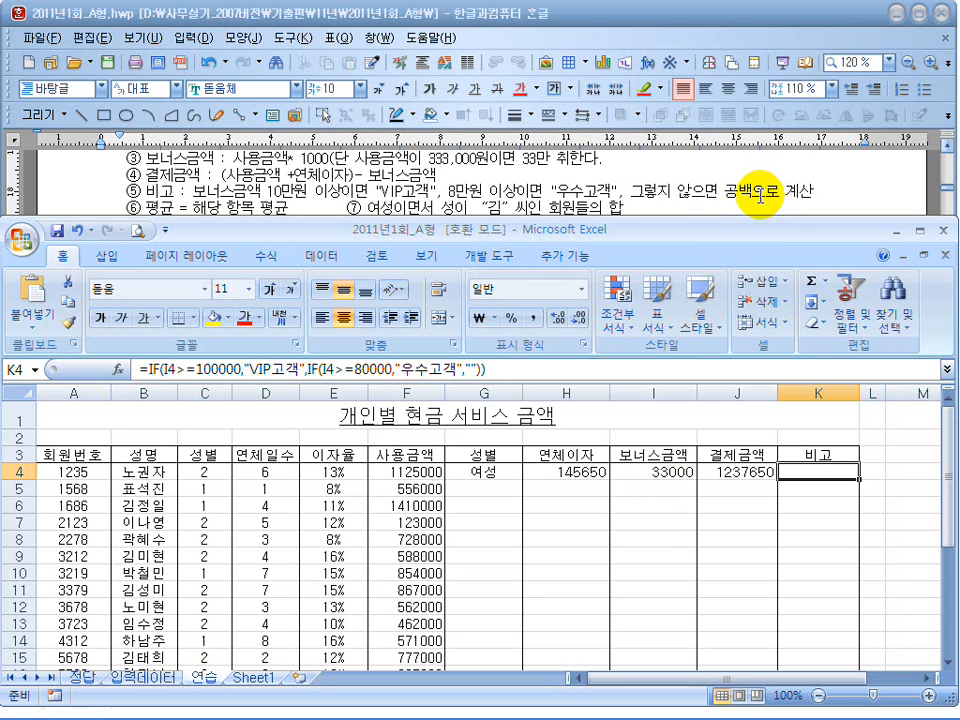
Fill the formulas in G4:K4 down to row 23 without formatting.
left_click_drag(491, 469, 803, 470)
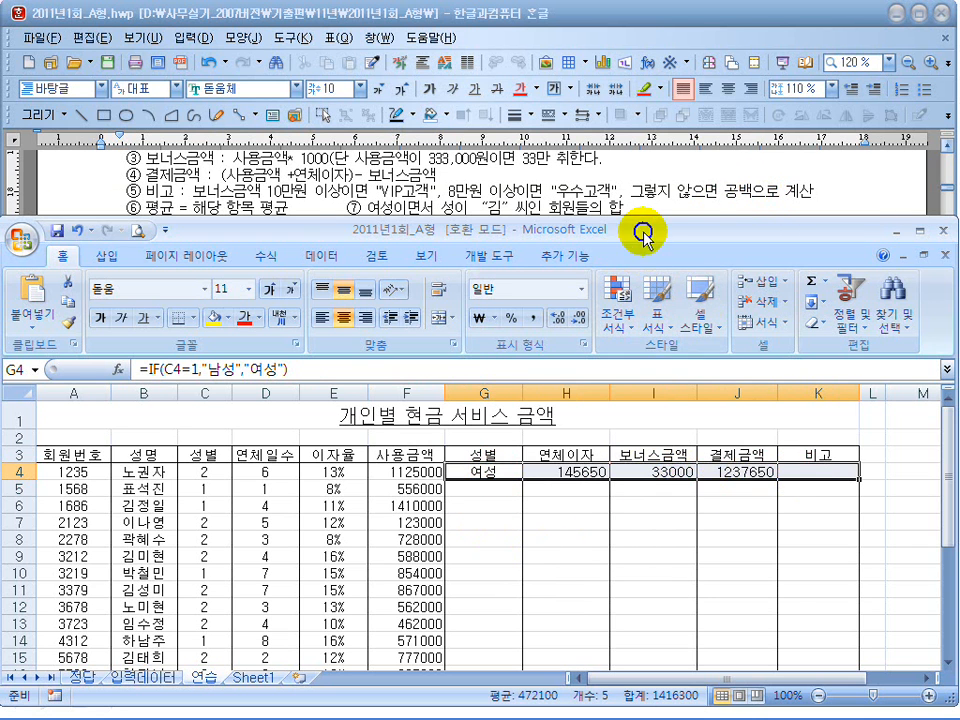
double_click(643, 229)
left_click_drag(857, 262, 855, 582)
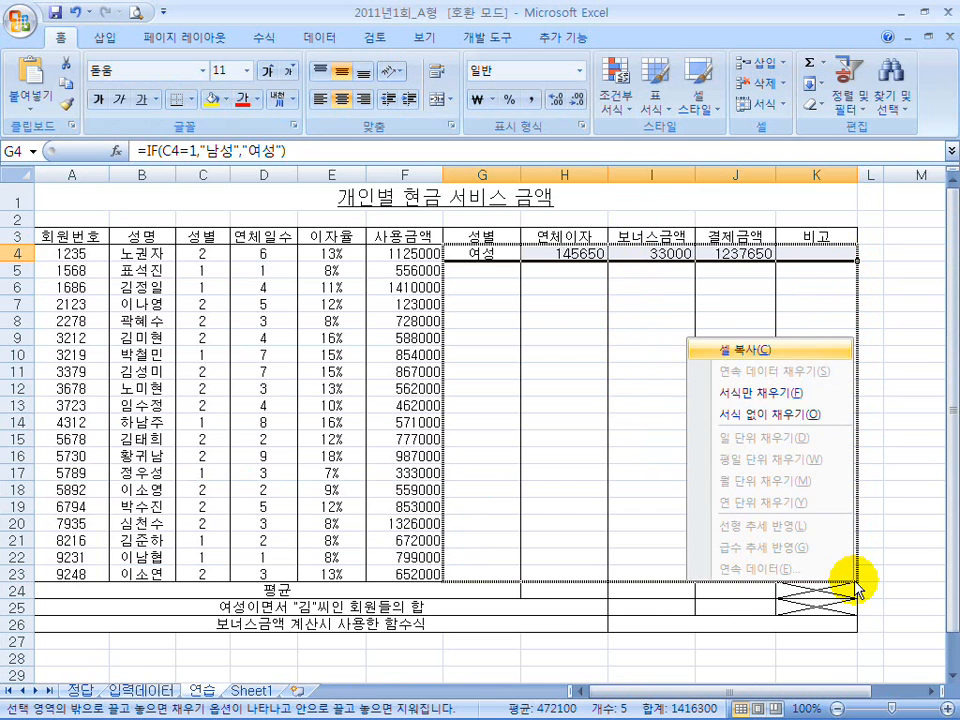
left_click(807, 420)
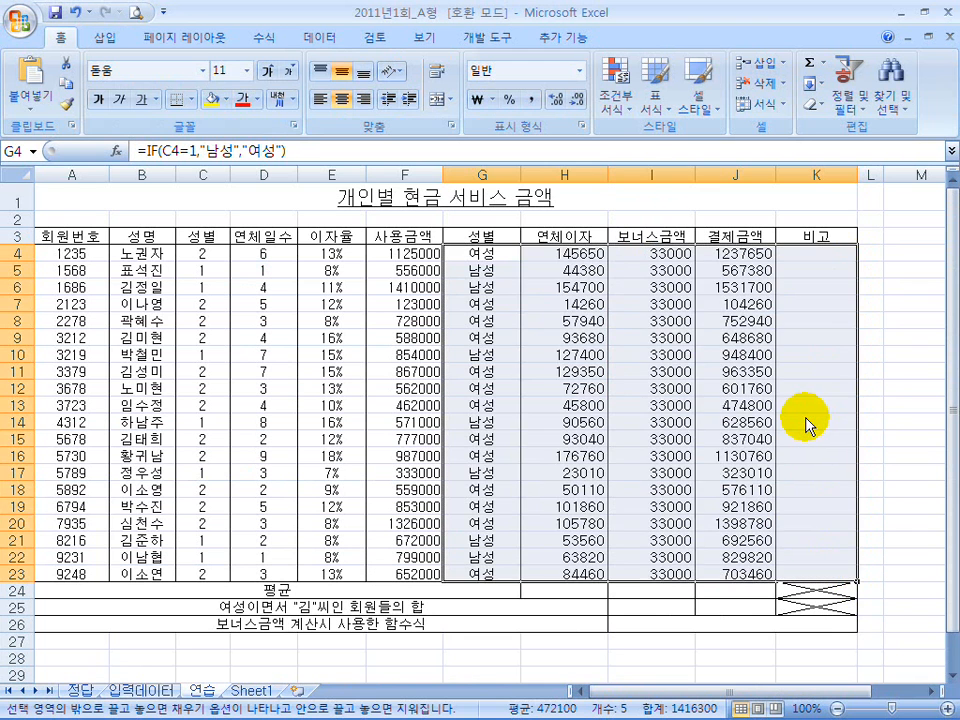
left_click(716, 432)
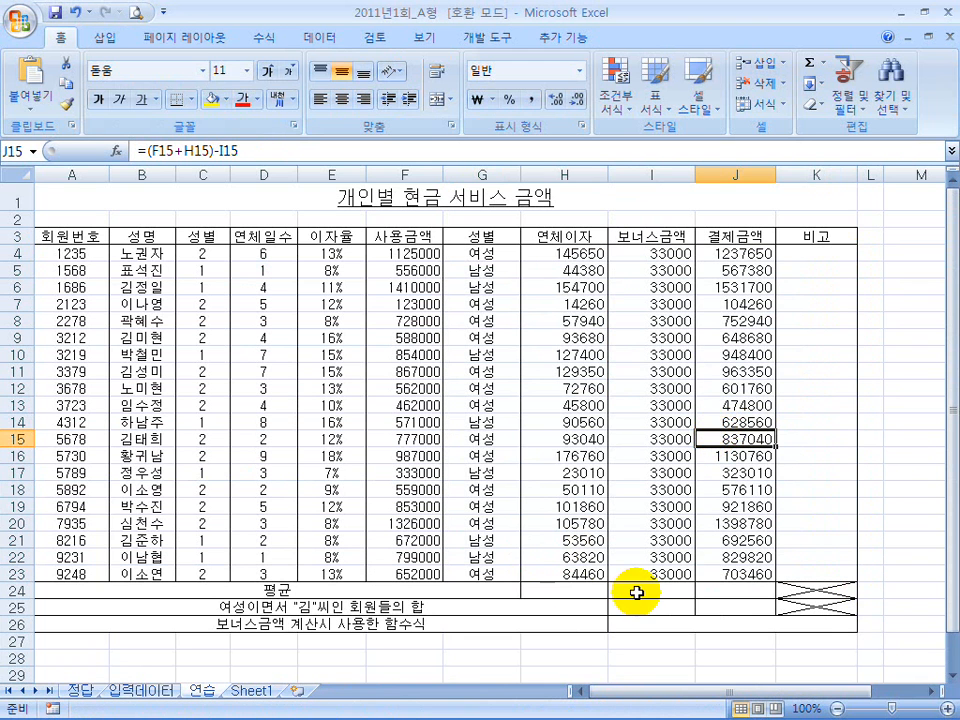
Examine rule ⑥ for 평균 in the Hangul document and locate the matching 평균 row in the Excel sheet.
left_click(561, 589)
left_click(733, 594)
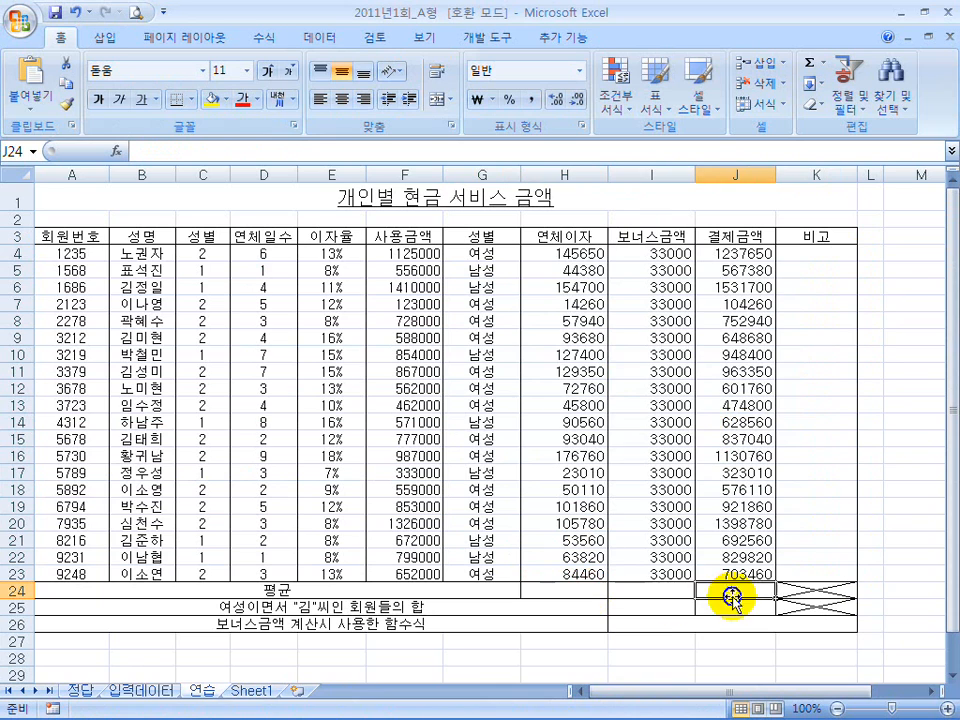
double_click(510, 10)
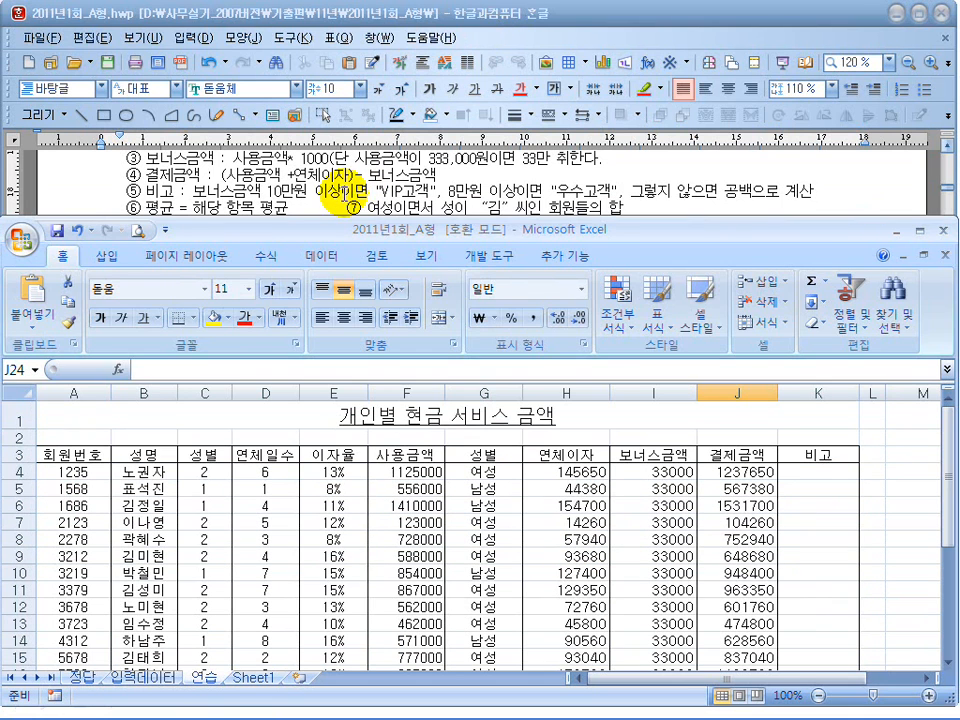
left_click(340, 190)
left_click_drag(292, 208, 193, 209)
left_click(485, 503)
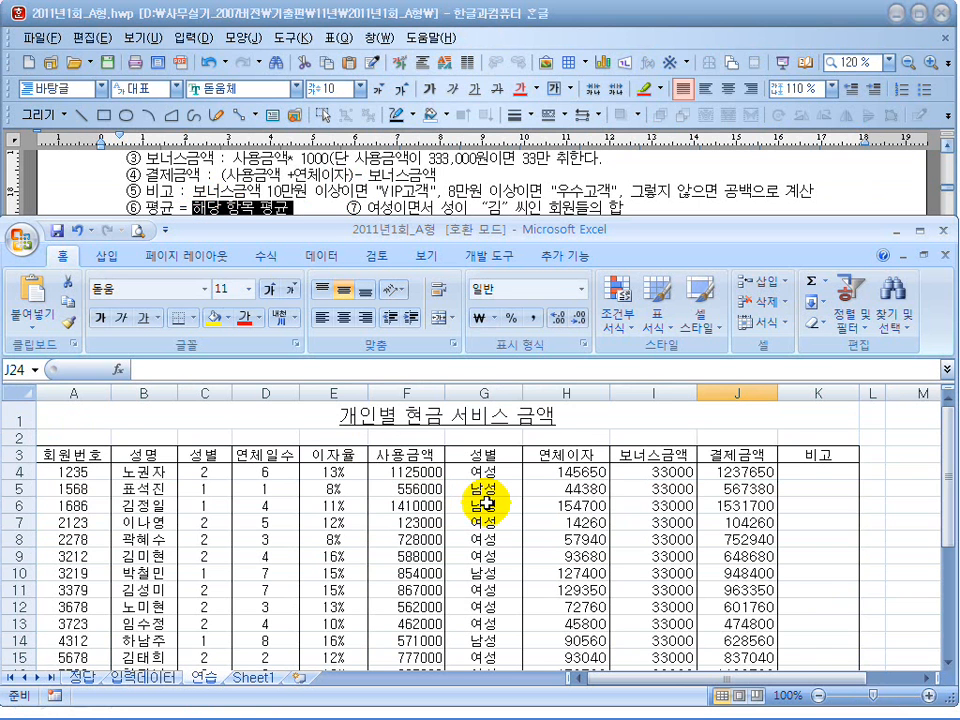
scroll(486, 503, "down", 1)
scroll(486, 503, "down", 1)
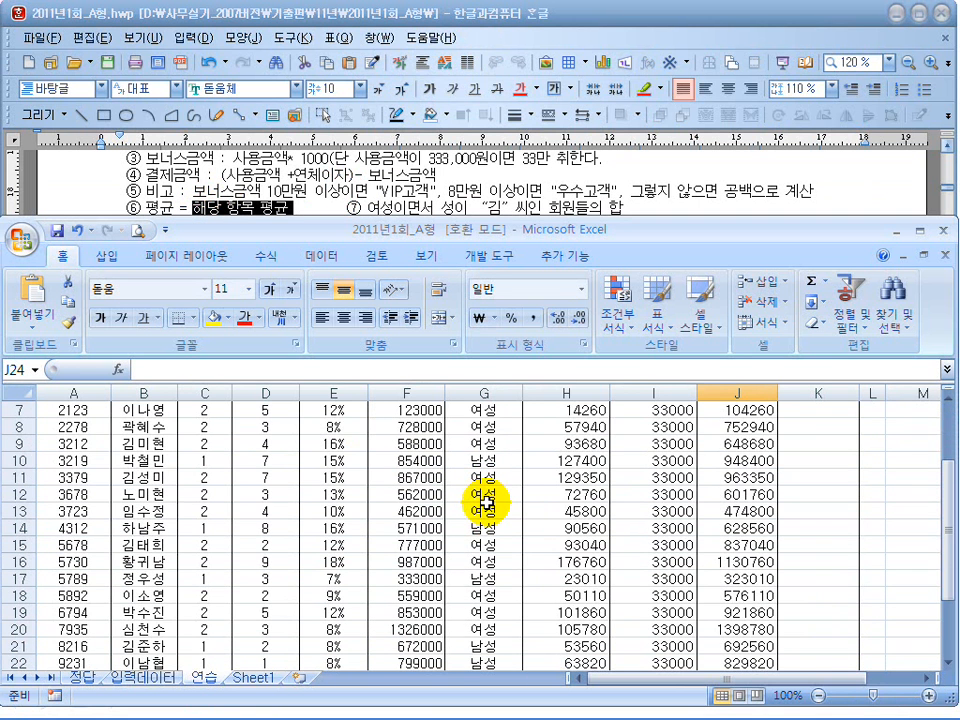
scroll(485, 503, "down", 1)
scroll(485, 503, "down", 1)
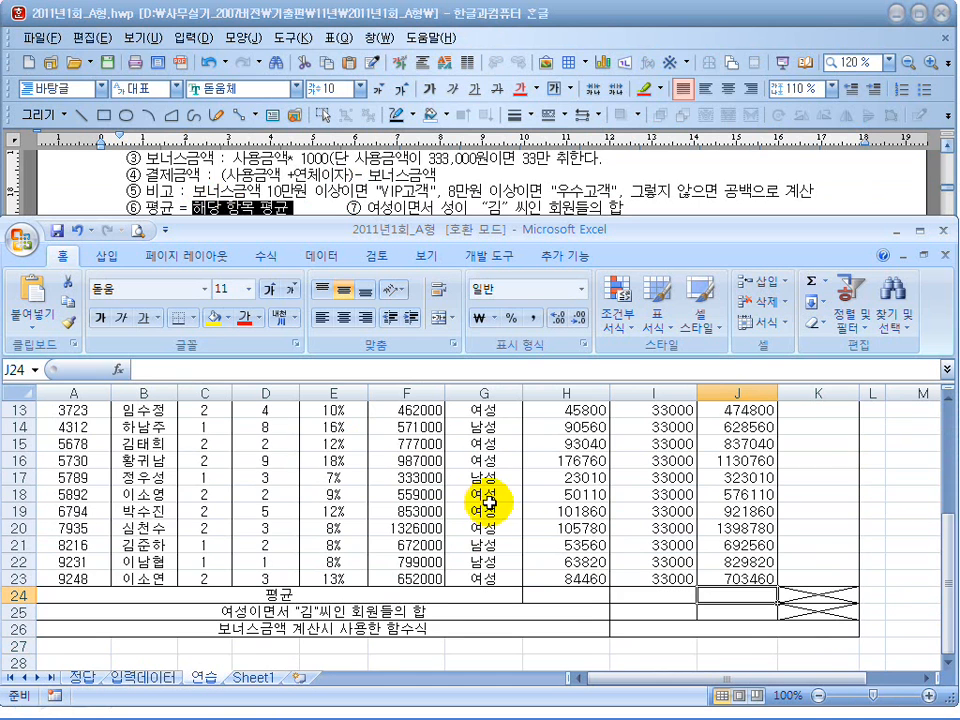
Enter =AVERAGE(H4:H23) in cell H24 of the 평균 row under 연체이자.
left_click(574, 596)
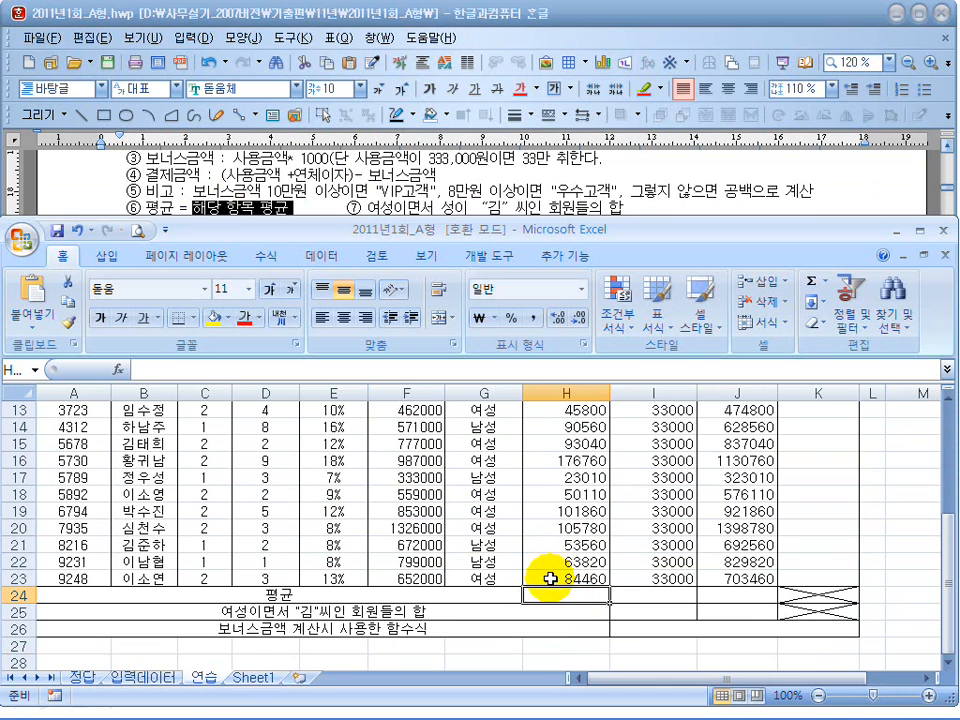
double_click(660, 230)
scroll(559, 438, "up", 4)
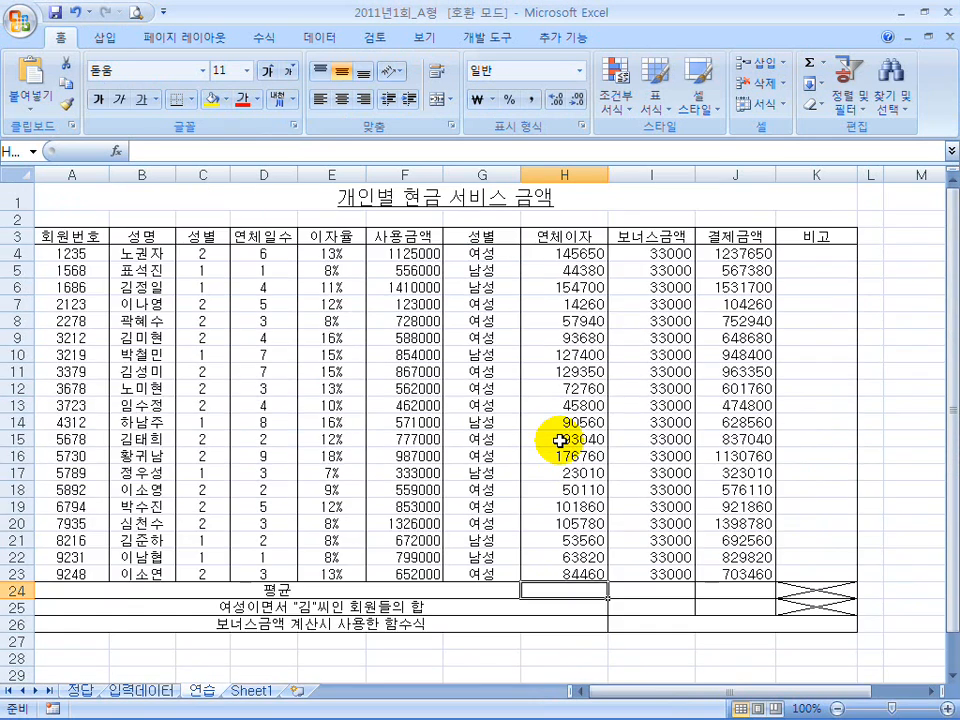
type("=")
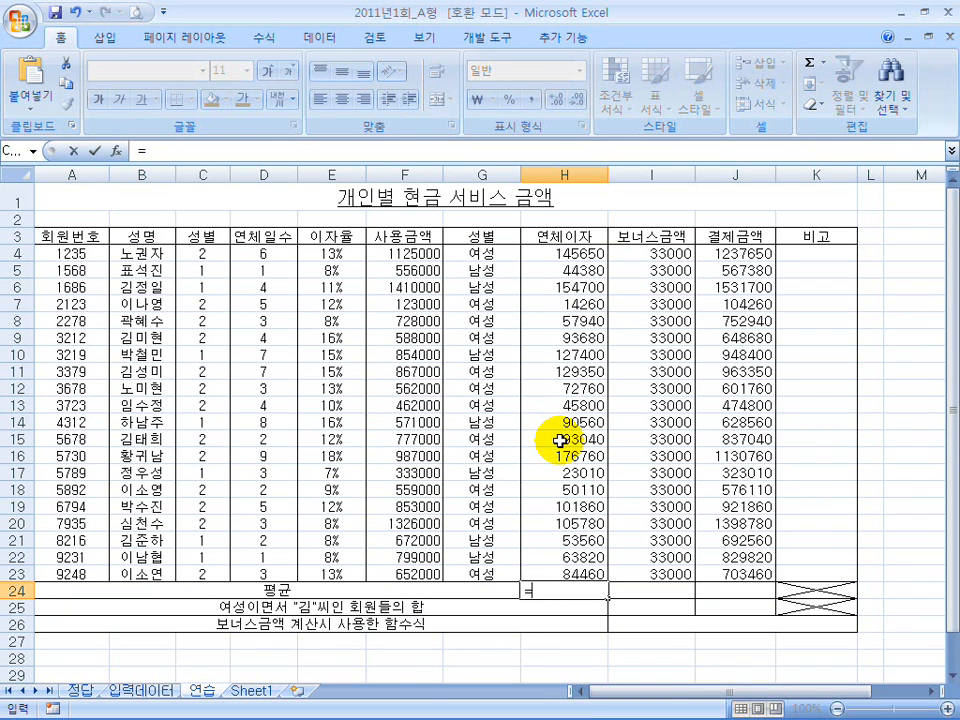
type("ㅁaverage(")
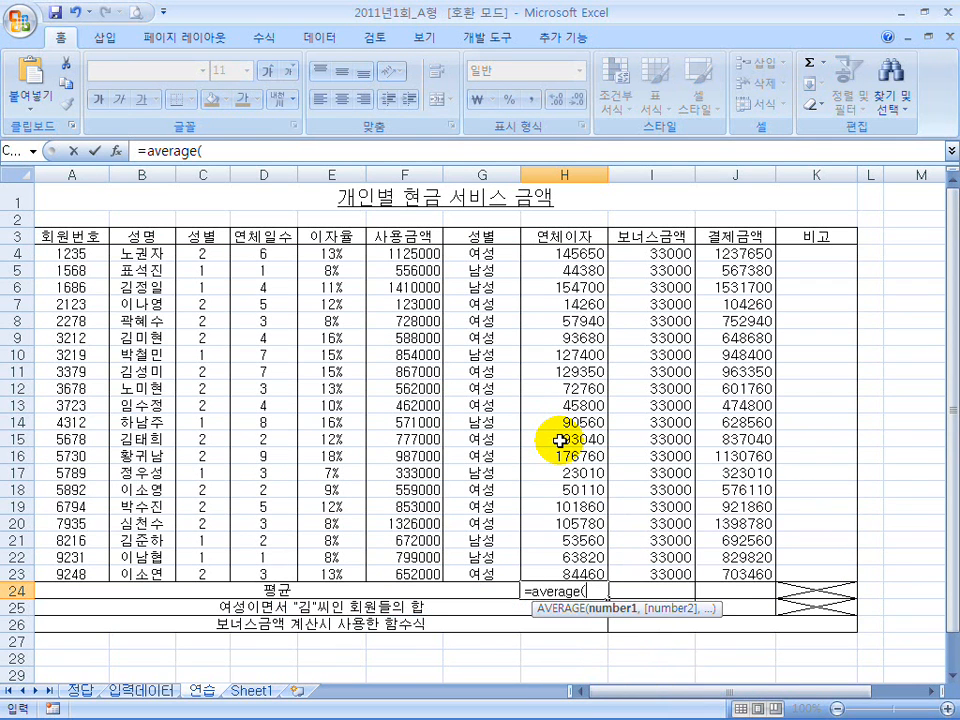
left_click_drag(563, 252, 563, 568)
type(")")
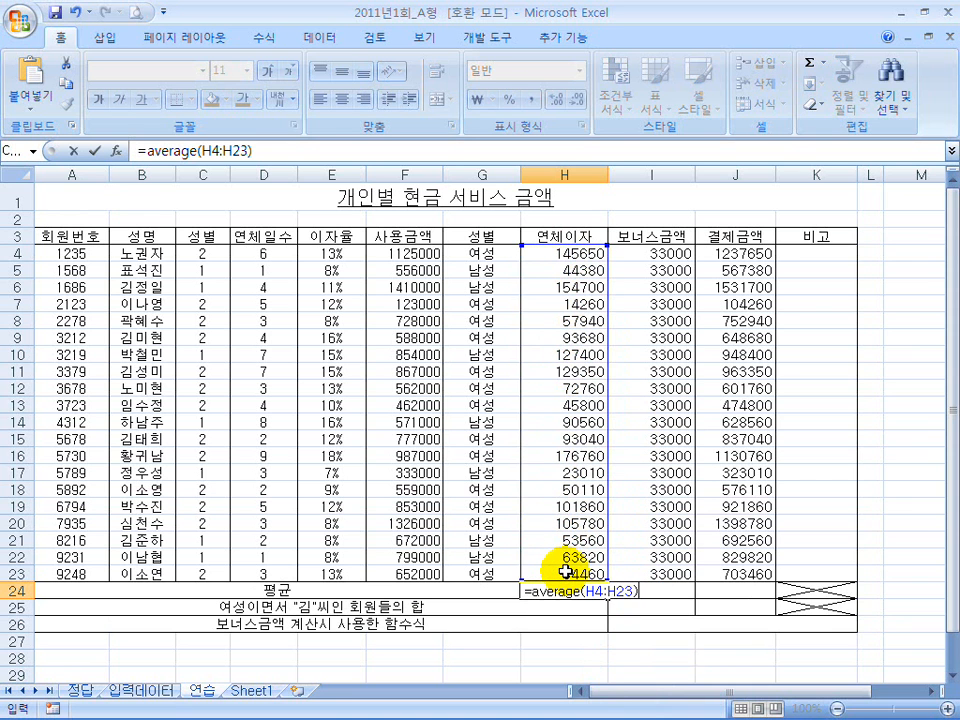
key("Return")
left_click(563, 590)
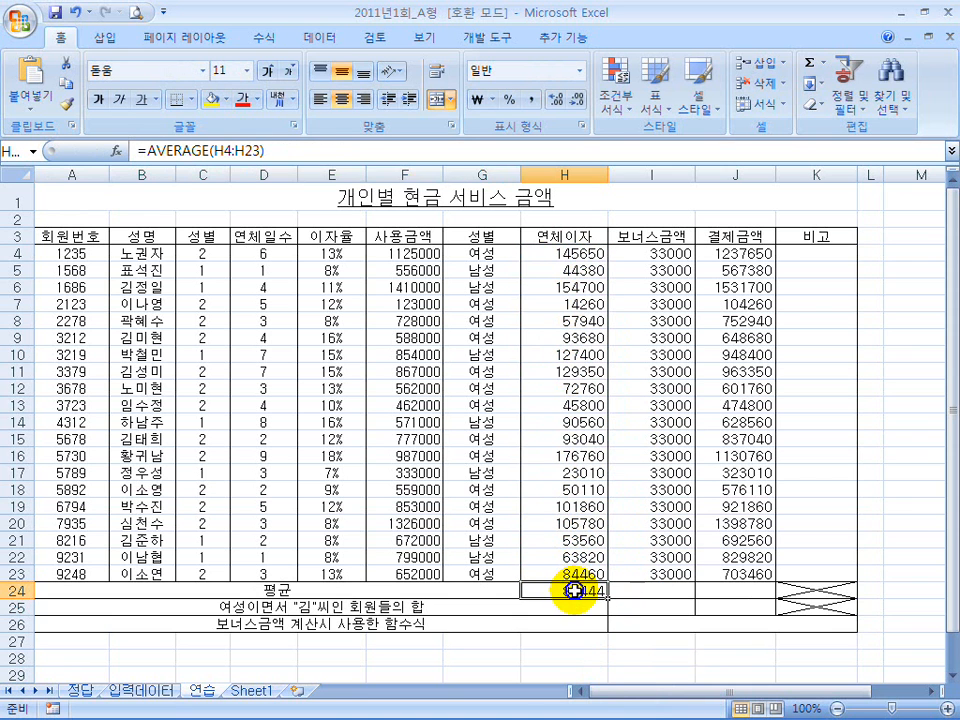
Copy the average formula in H24 across to I24 and J24 for 보너스금액 and 결제금액.
left_click(541, 444)
left_click(648, 438)
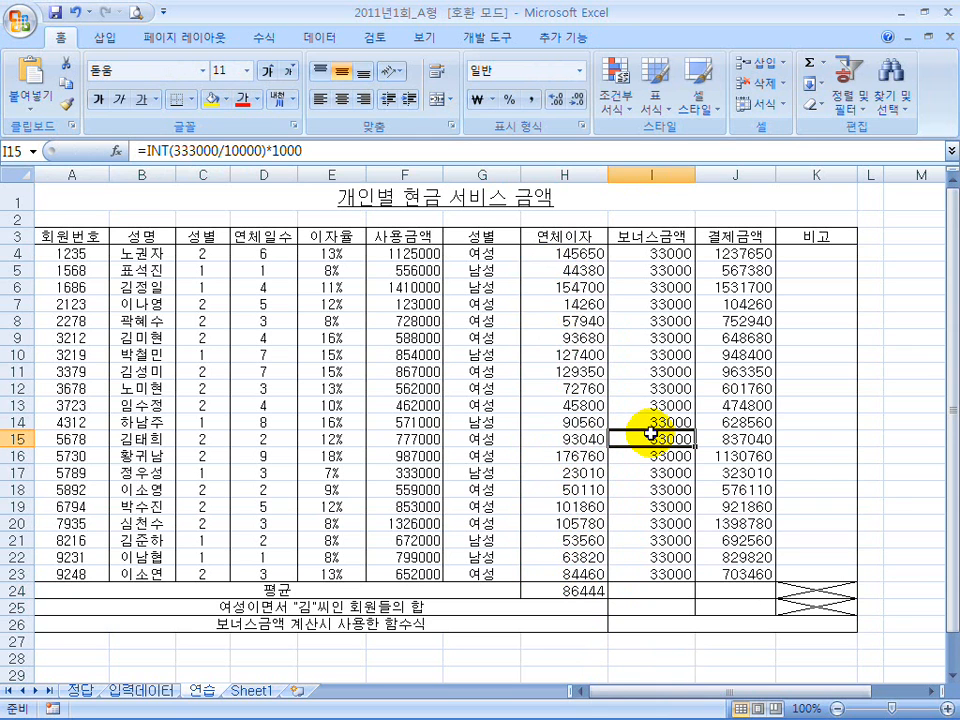
left_click(735, 438)
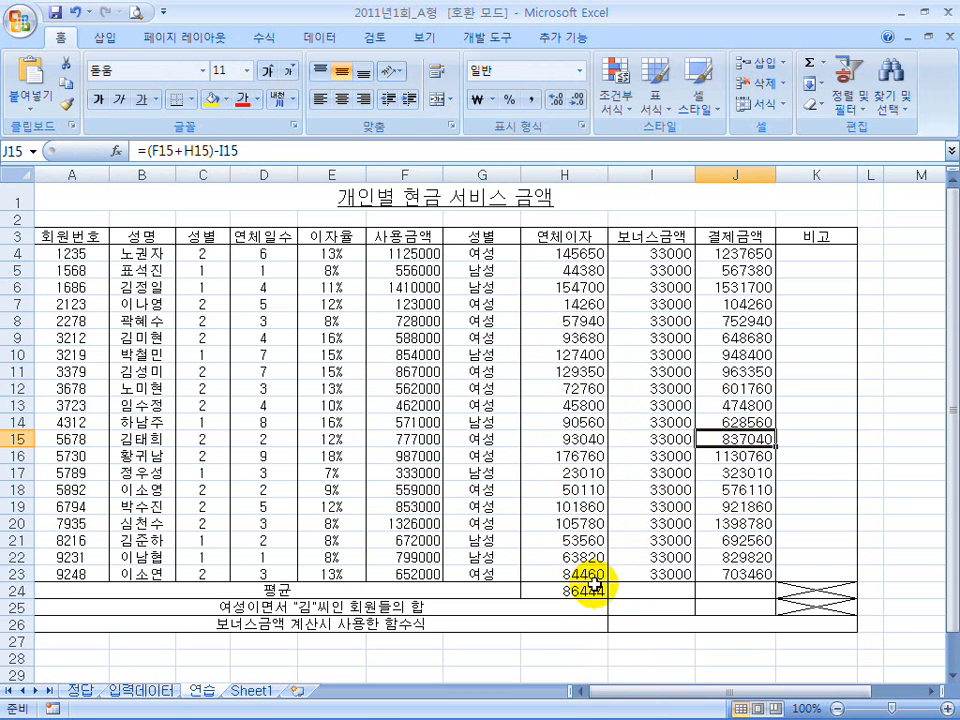
left_click(603, 593)
left_click_drag(607, 592, 766, 600)
left_click(629, 553)
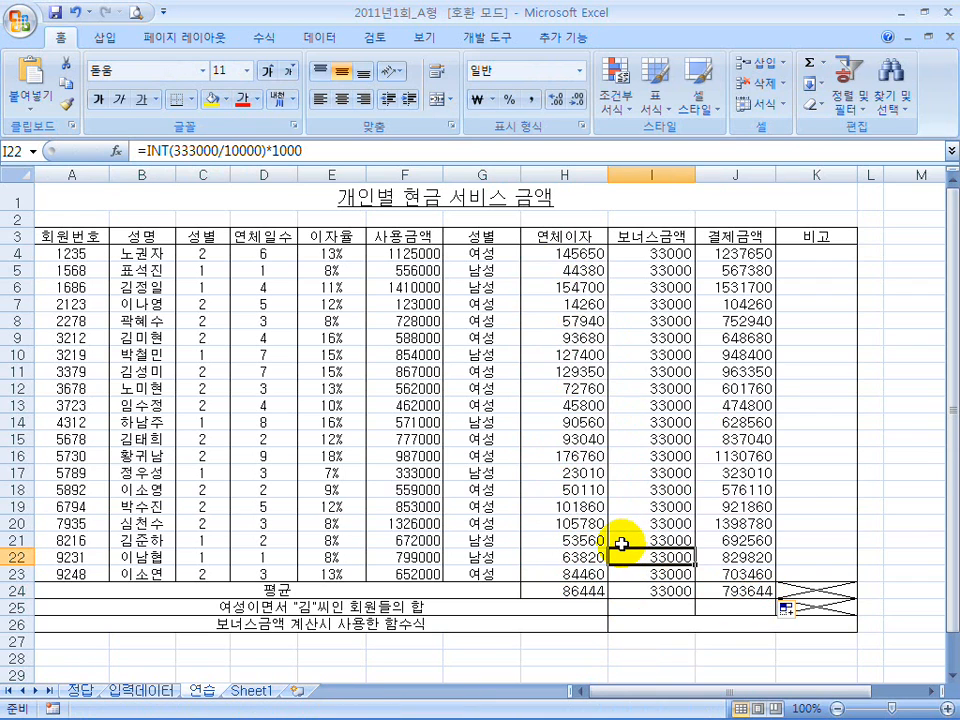
Examine rule ⑦ in the Hangul document alongside the matching sum row and the 성명 and 성별 columns in the Excel sheet.
double_click(653, 15)
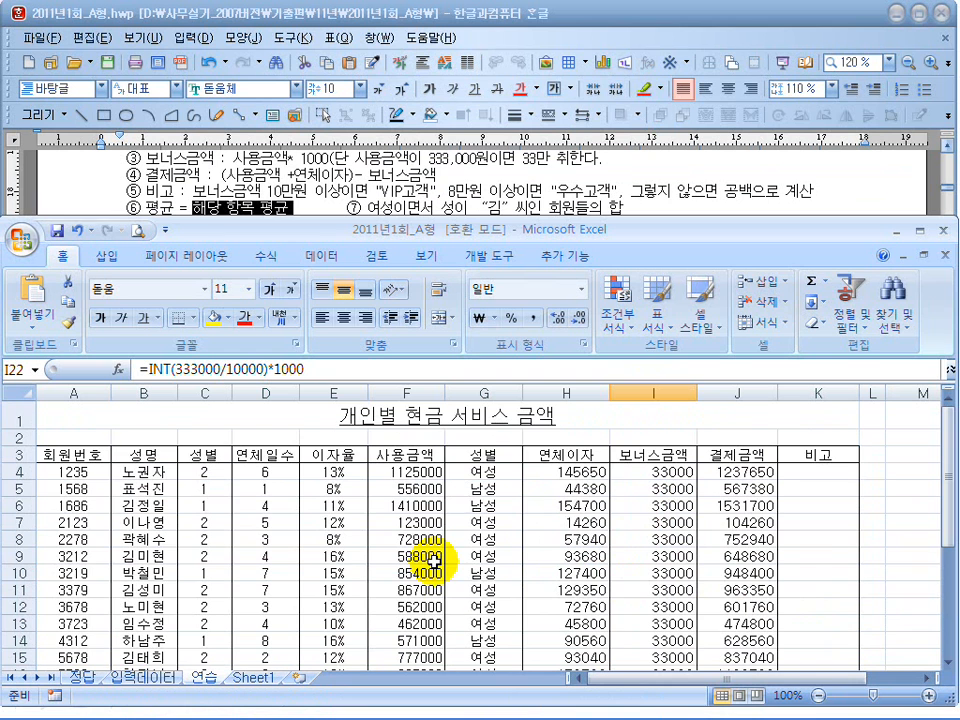
scroll(436, 562, "down", 6)
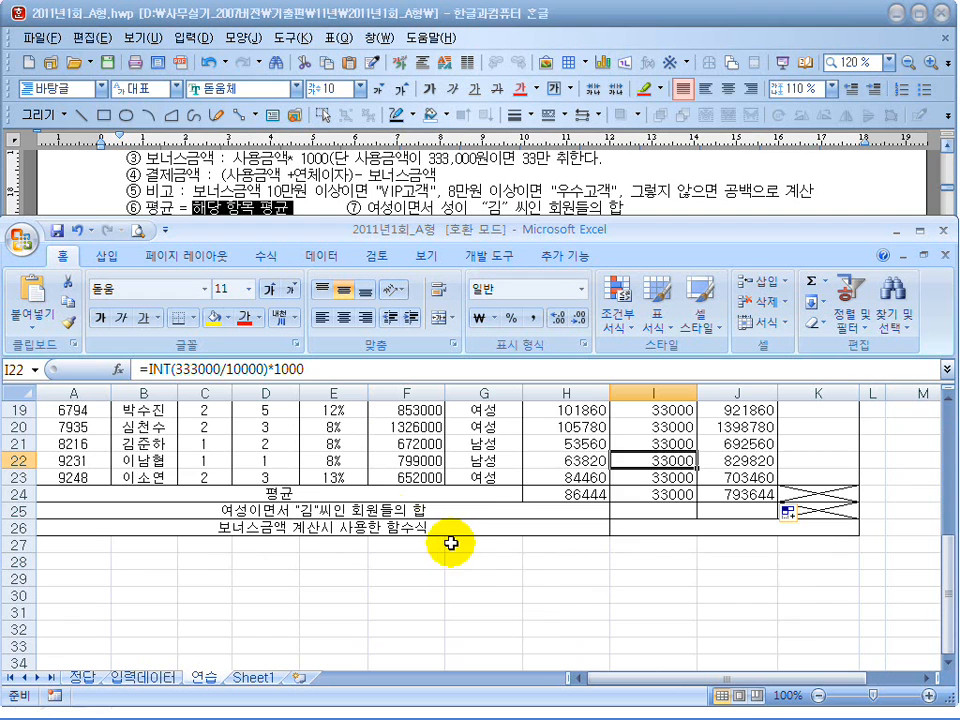
left_click(375, 510)
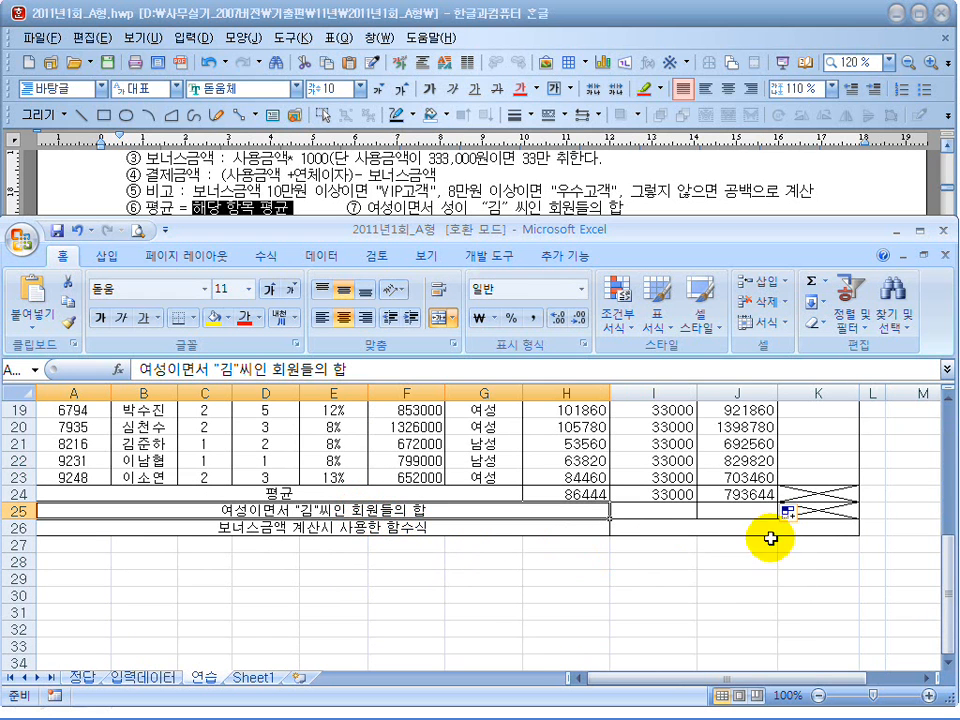
left_click(157, 462)
scroll(190, 458, "up", 3)
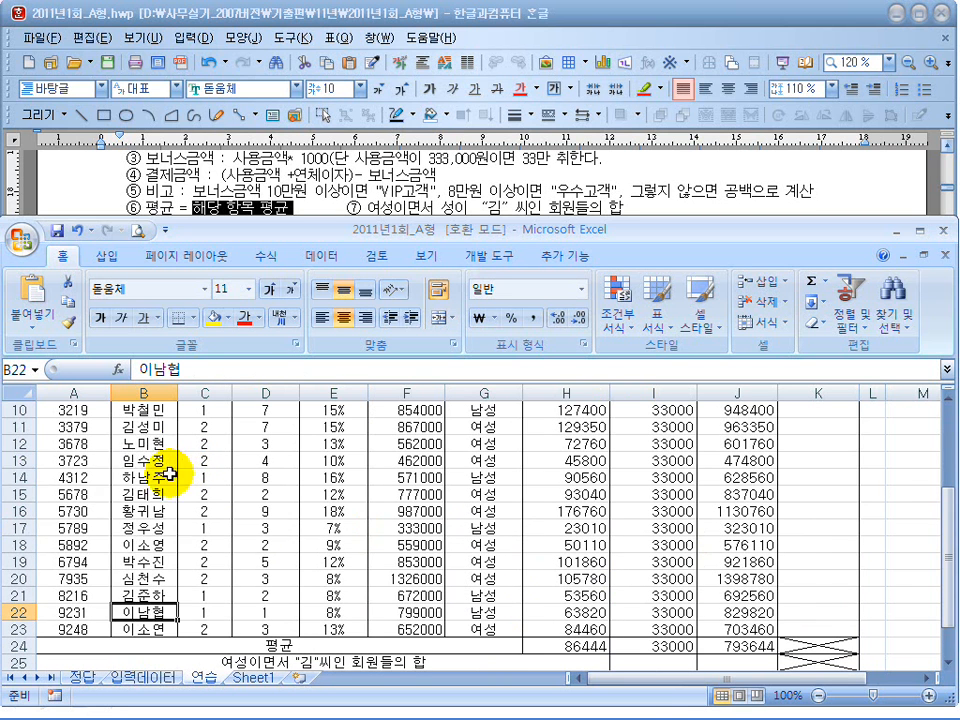
left_click_drag(148, 444, 155, 535)
left_click_drag(477, 528, 482, 444)
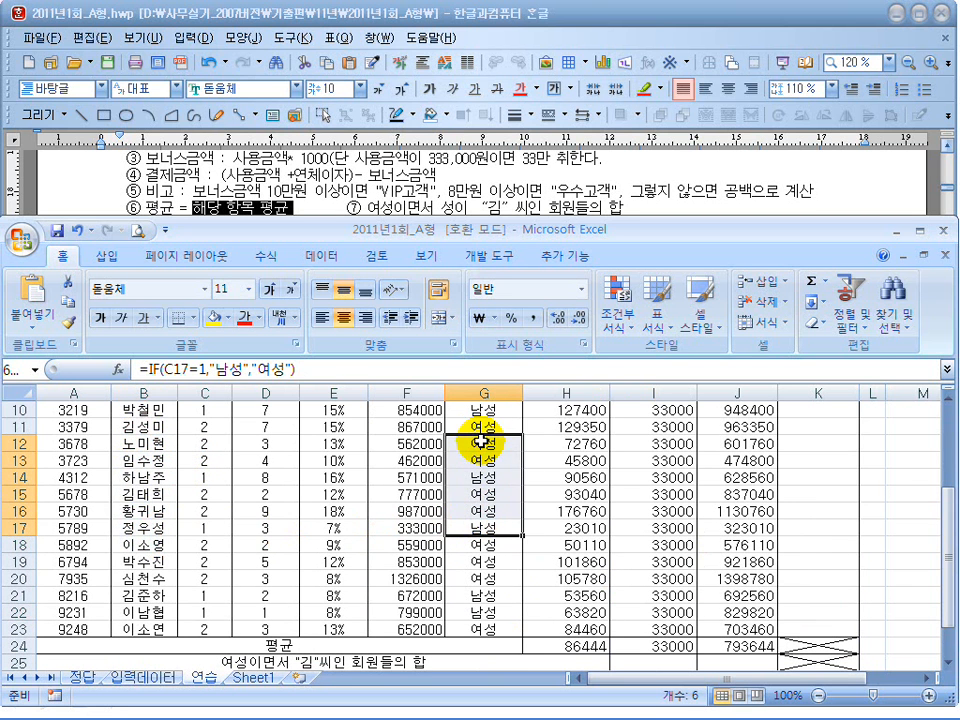
left_click(165, 495)
left_click(478, 511)
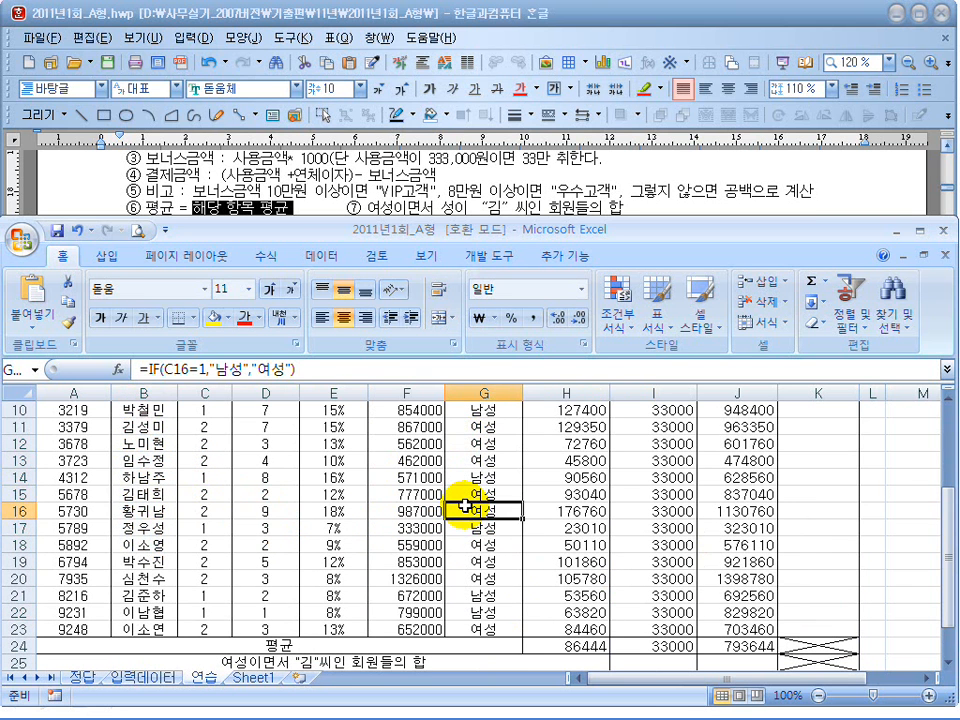
double_click(583, 241)
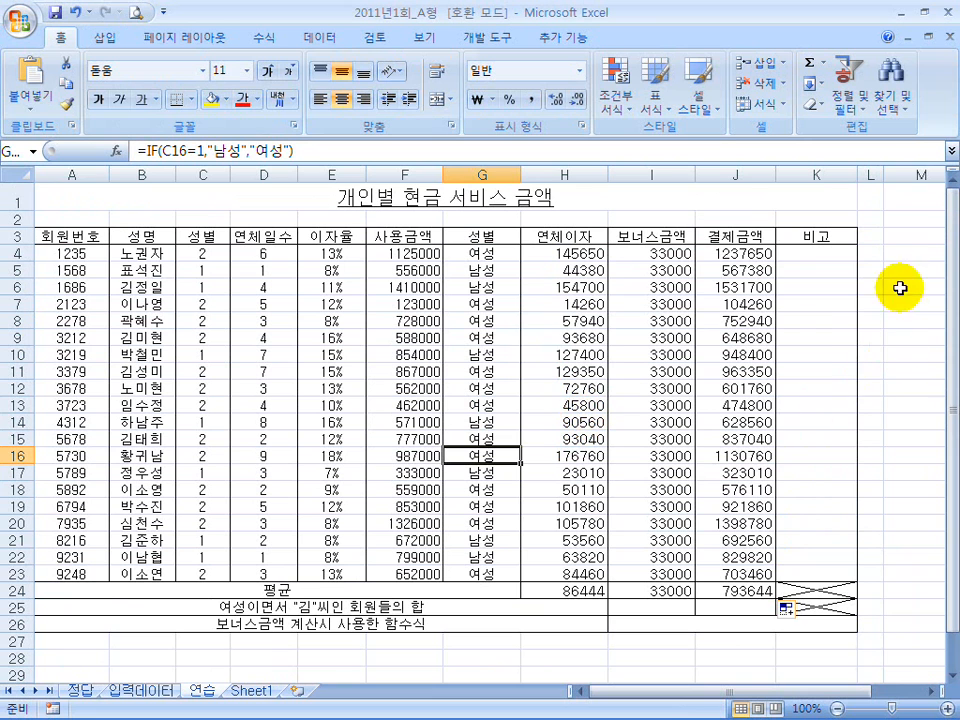
Compare the numeric 성별 column C with the text 성별 column G as the source for the criteria header.
left_click(908, 236)
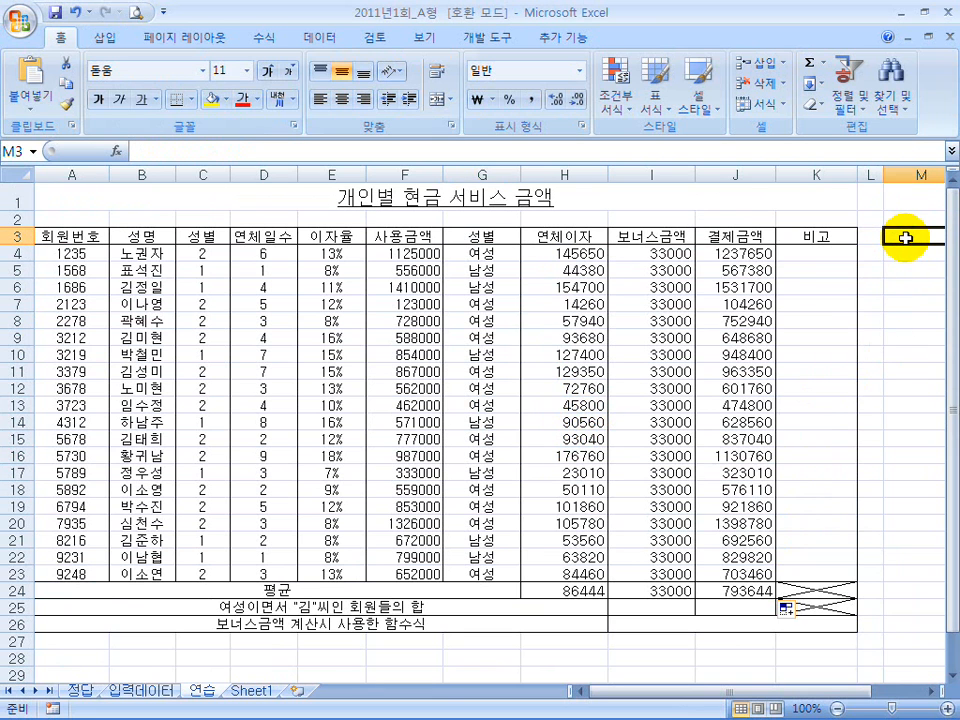
left_click(146, 238)
left_click(482, 238, "ctrl")
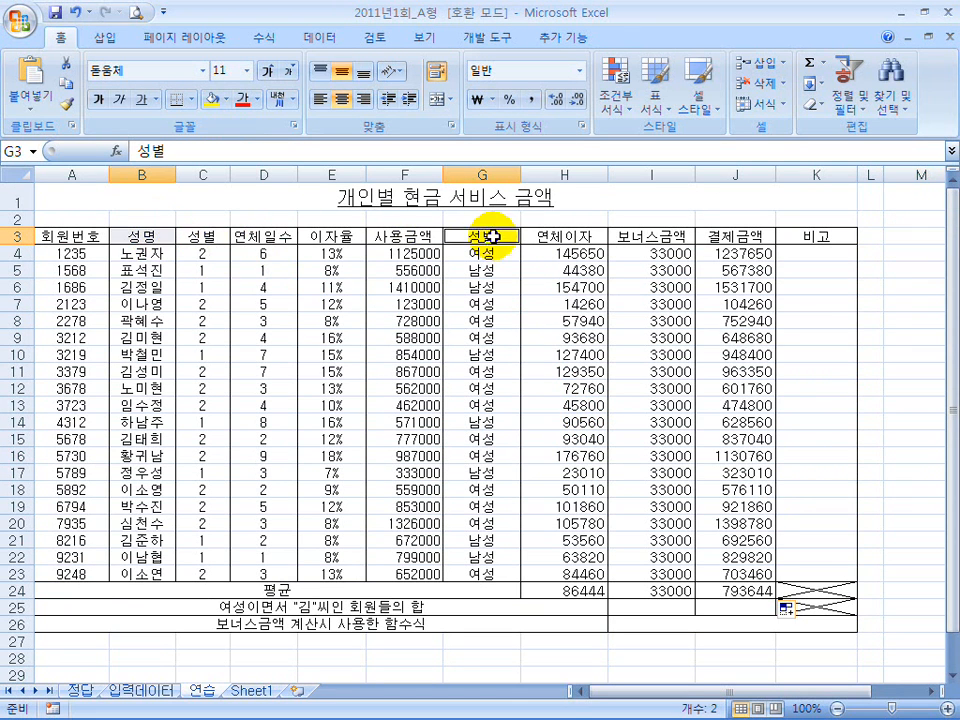
left_click(210, 238, "ctrl")
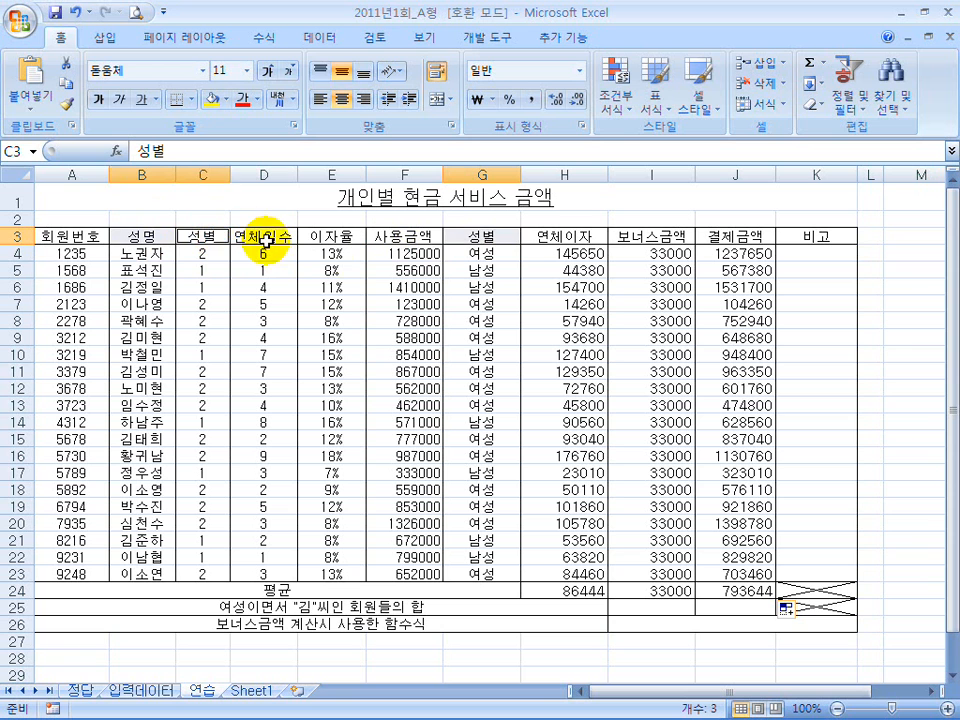
left_click(480, 238)
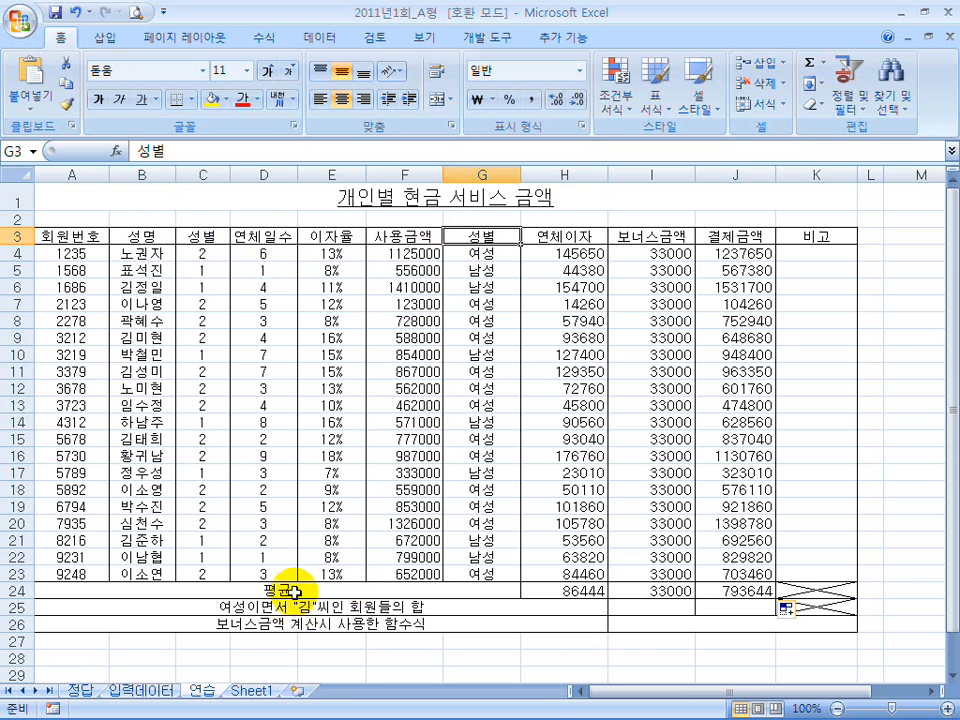
left_click_drag(203, 287, 210, 422)
left_click_drag(482, 285, 482, 422)
Copy the headers 성명 (B3) and 성별 (G3) into M3:N3 as the heading of a criteria range.
left_click(141, 236)
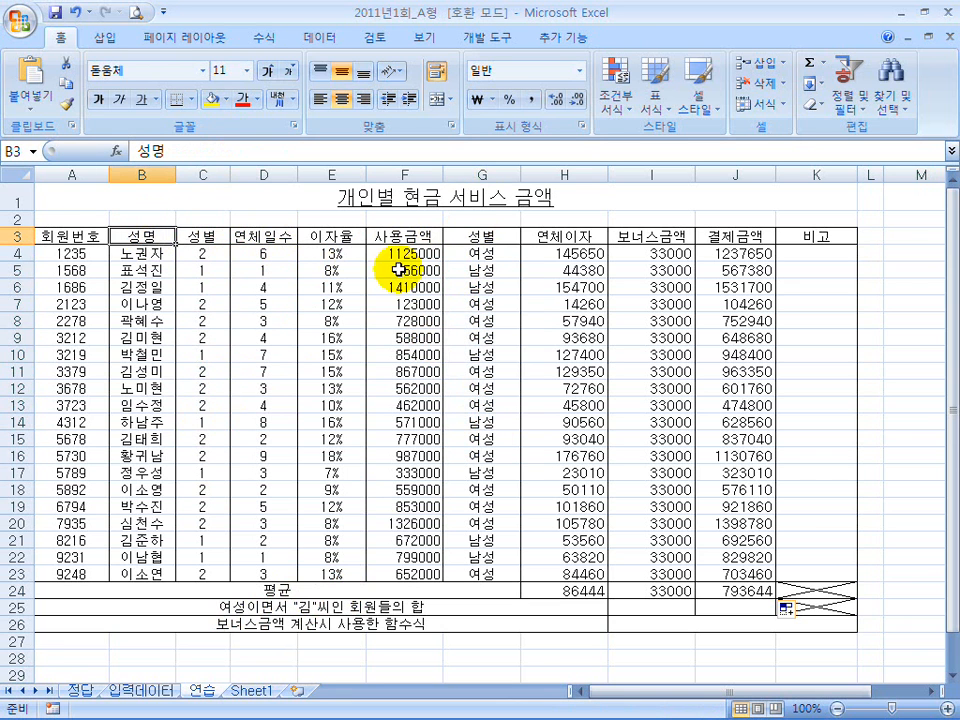
left_click(481, 237, "ctrl")
key("ctrl+c")
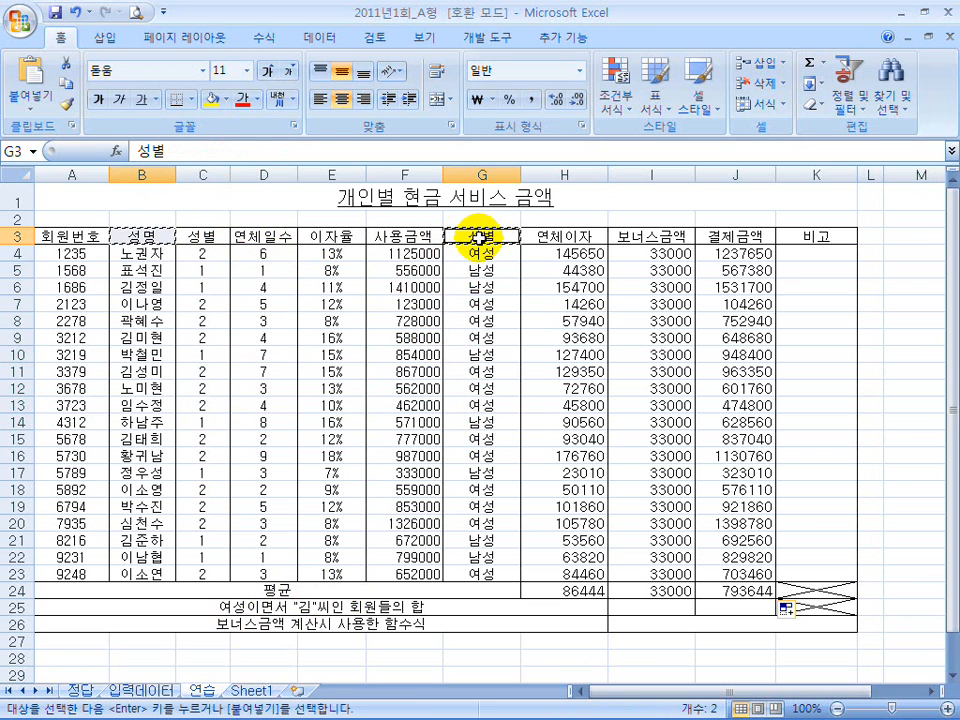
left_click(930, 691)
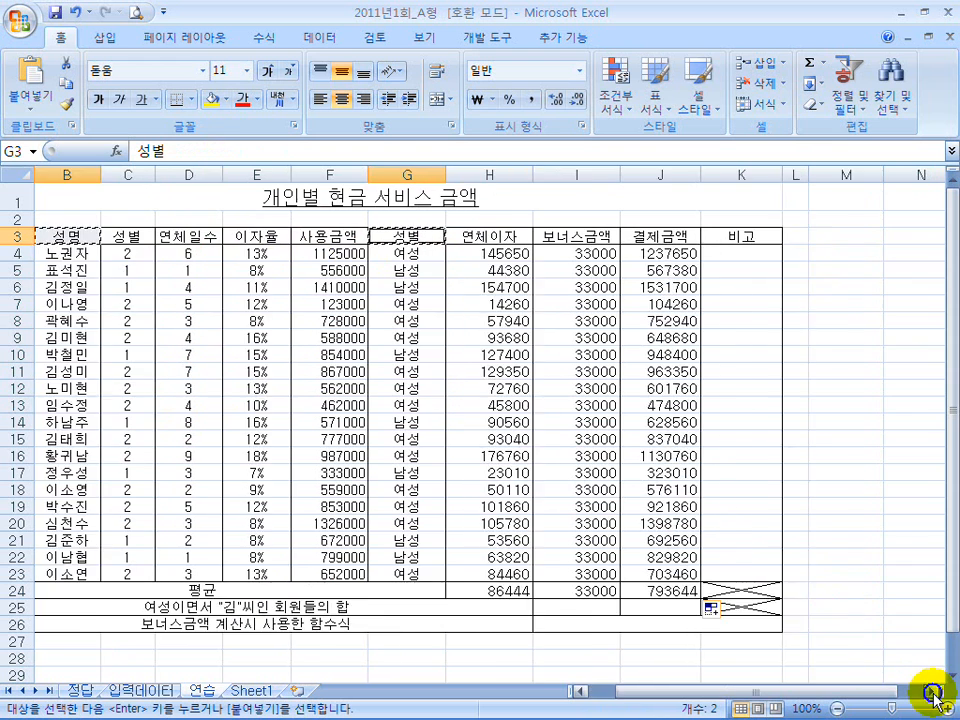
left_click(930, 691)
left_click(783, 237)
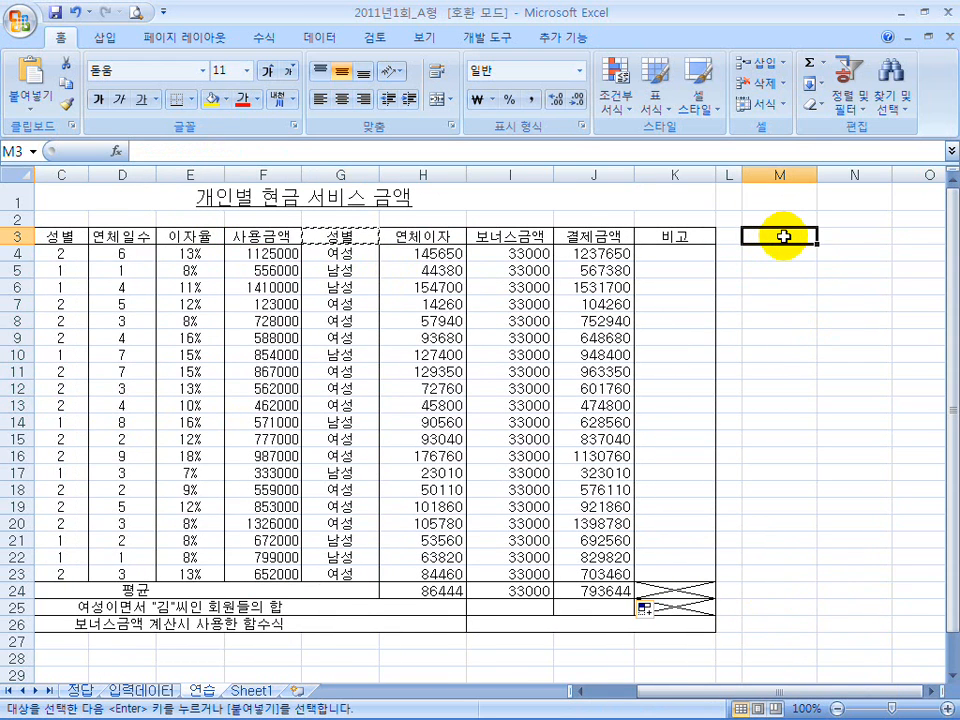
key("ctrl+v")
Enter the criteria 김* in M4 under 성명 and 여성 in N4 under 성별.
left_click(779, 257)
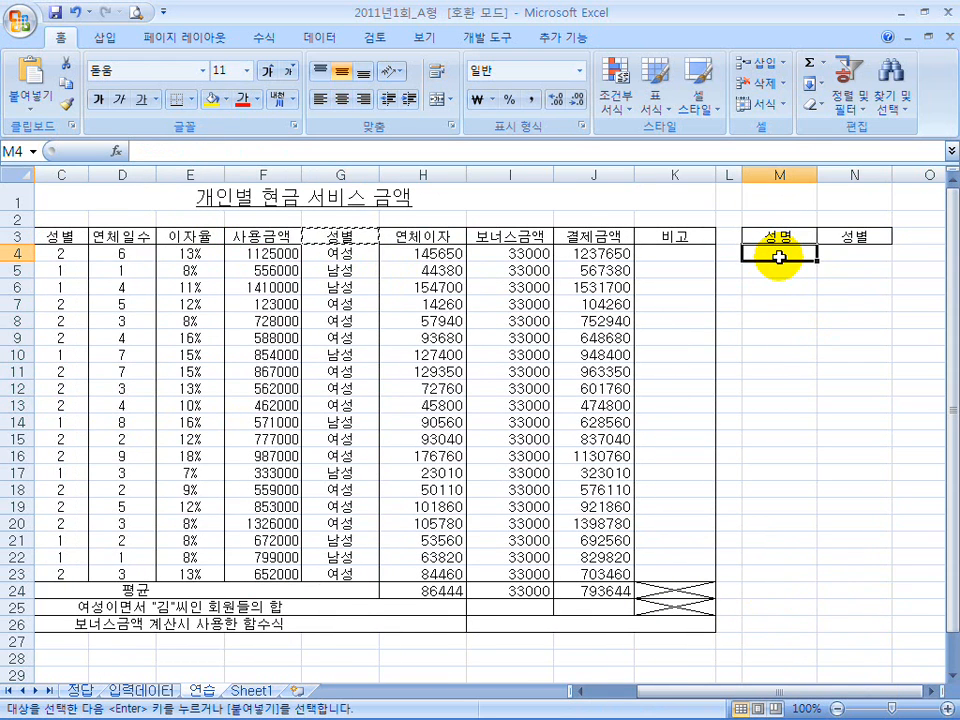
type("rla")
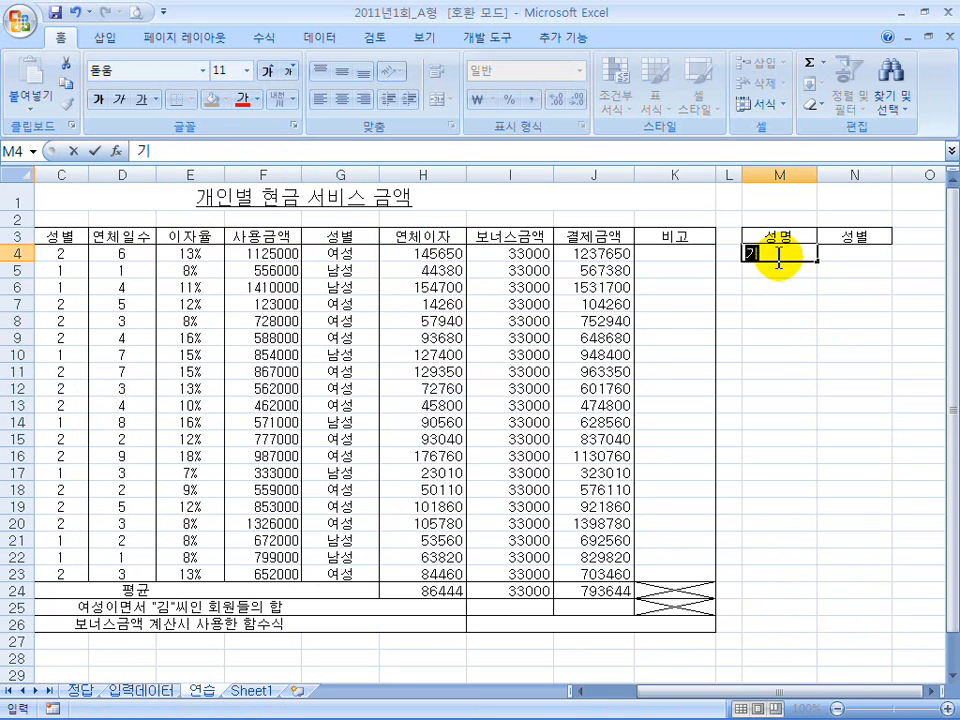
key("Return")
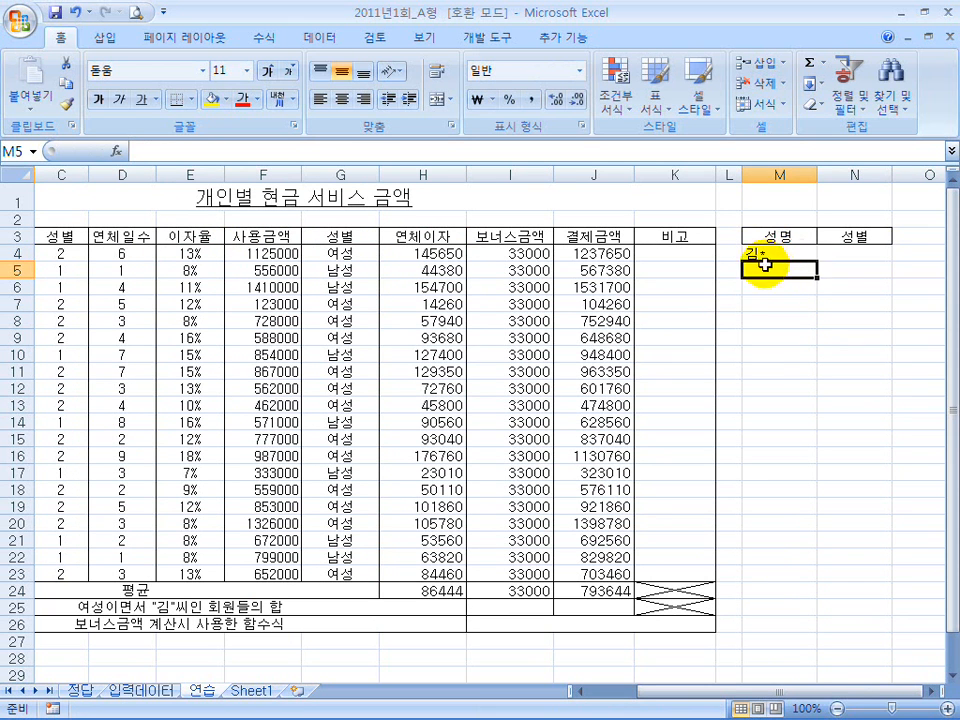
left_click(854, 254)
type("여성")
key("Return")
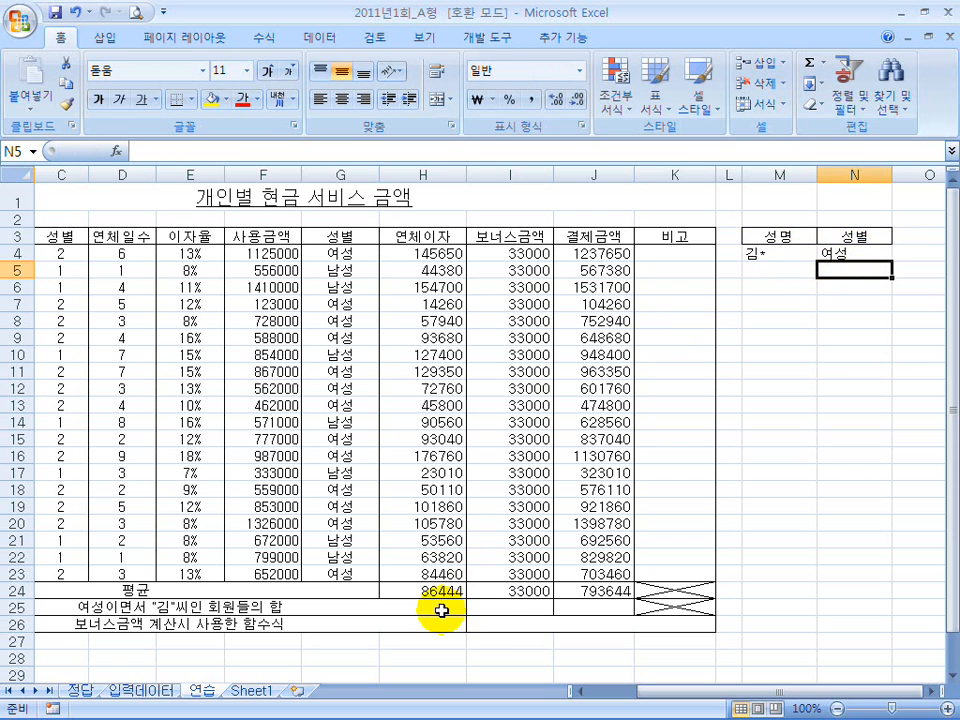
left_click(503, 605)
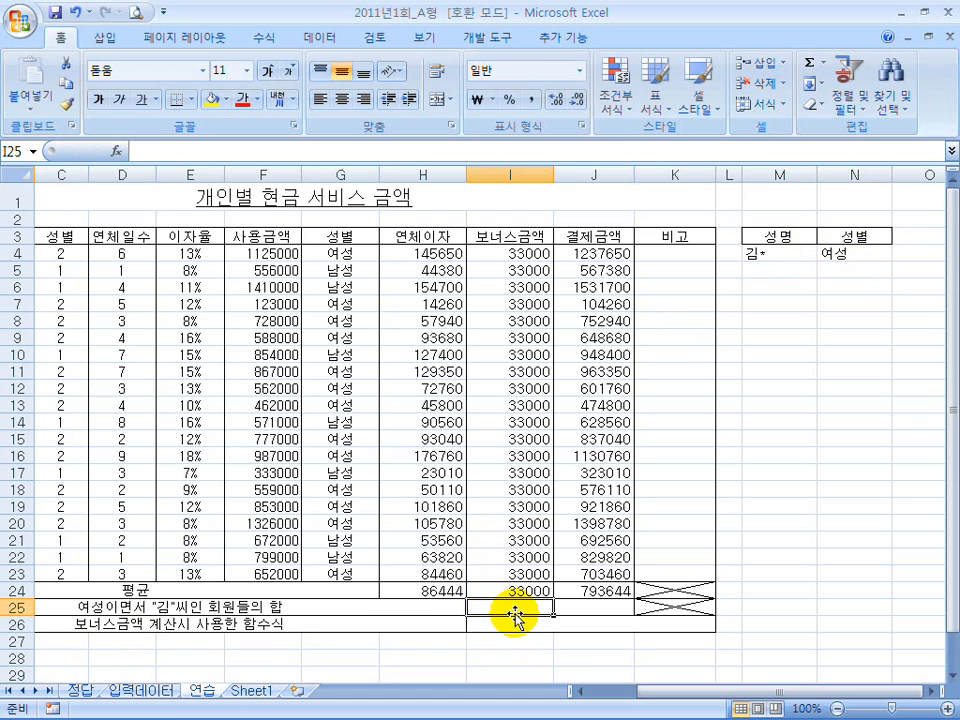
type("=")
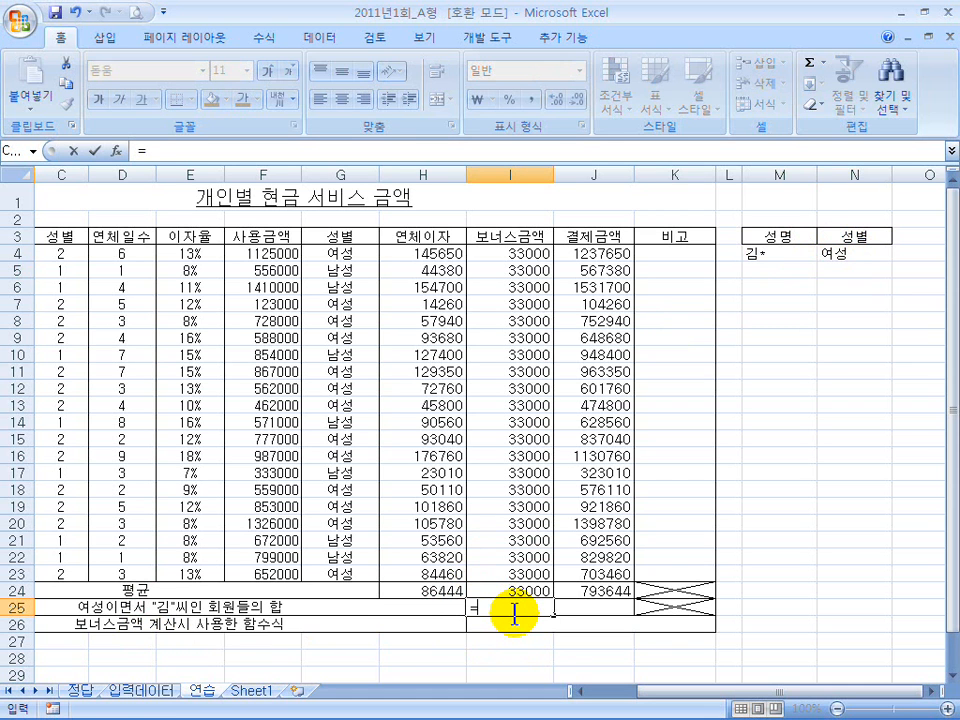
type("dsum(")
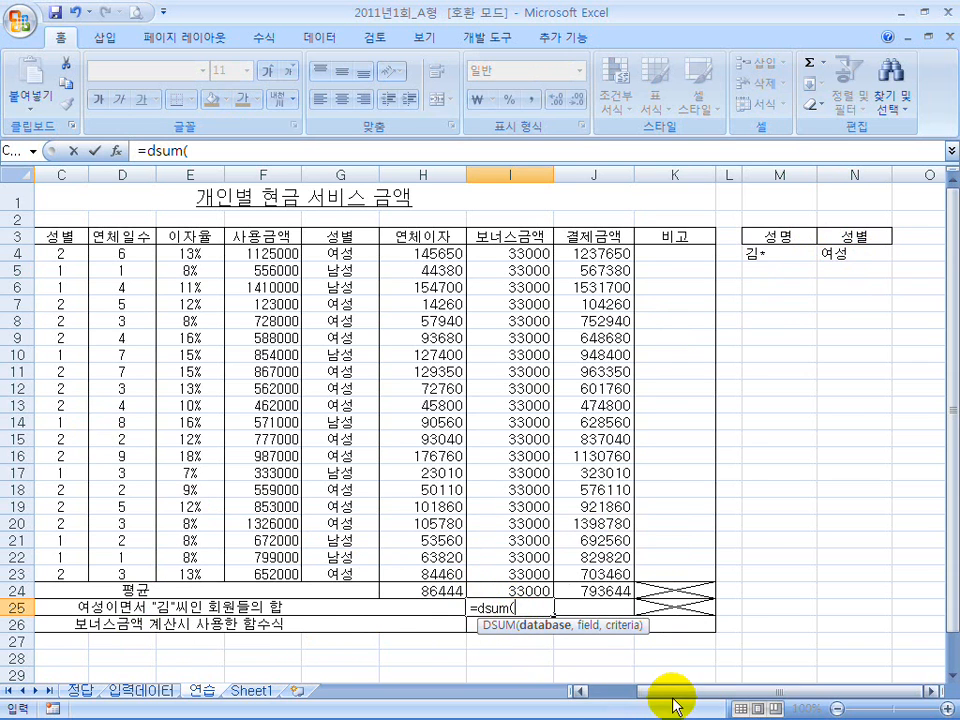
left_click_drag(672, 694, 595, 672)
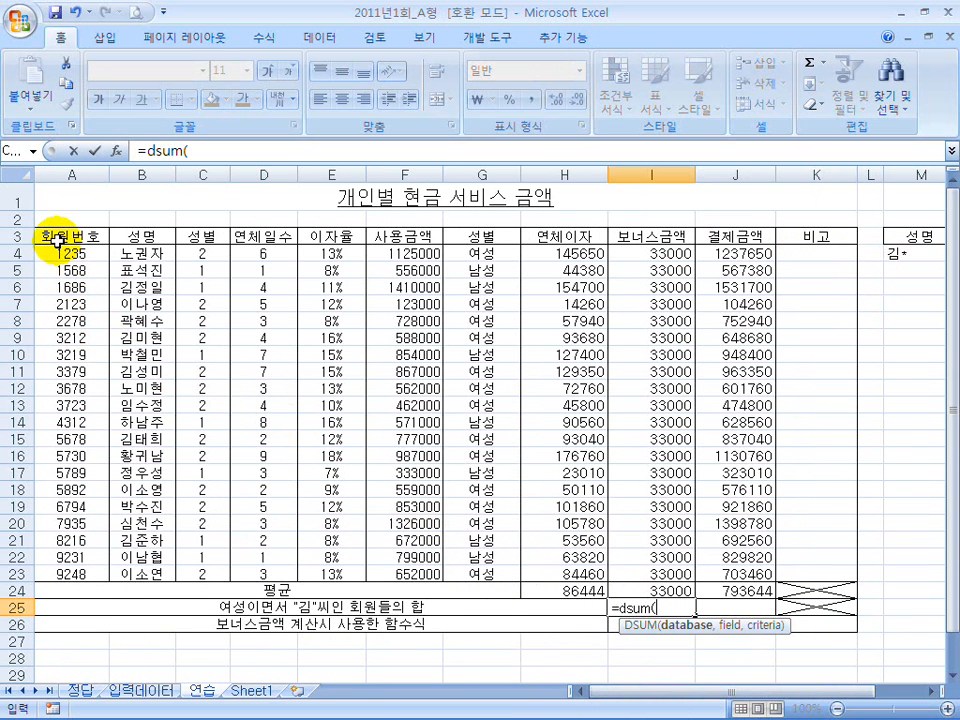
key("Escape")
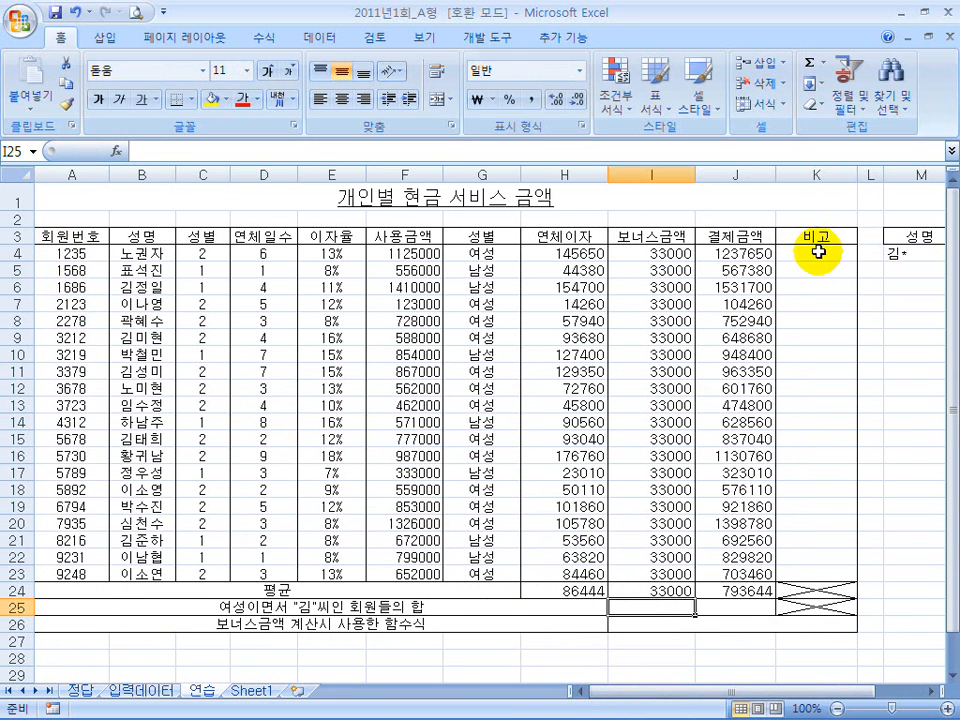
Inspect the formulas in several cells of the 비고 and 보너스금액 columns, including K4 and I4.
left_click(818, 252)
left_click(836, 369)
left_click(837, 403)
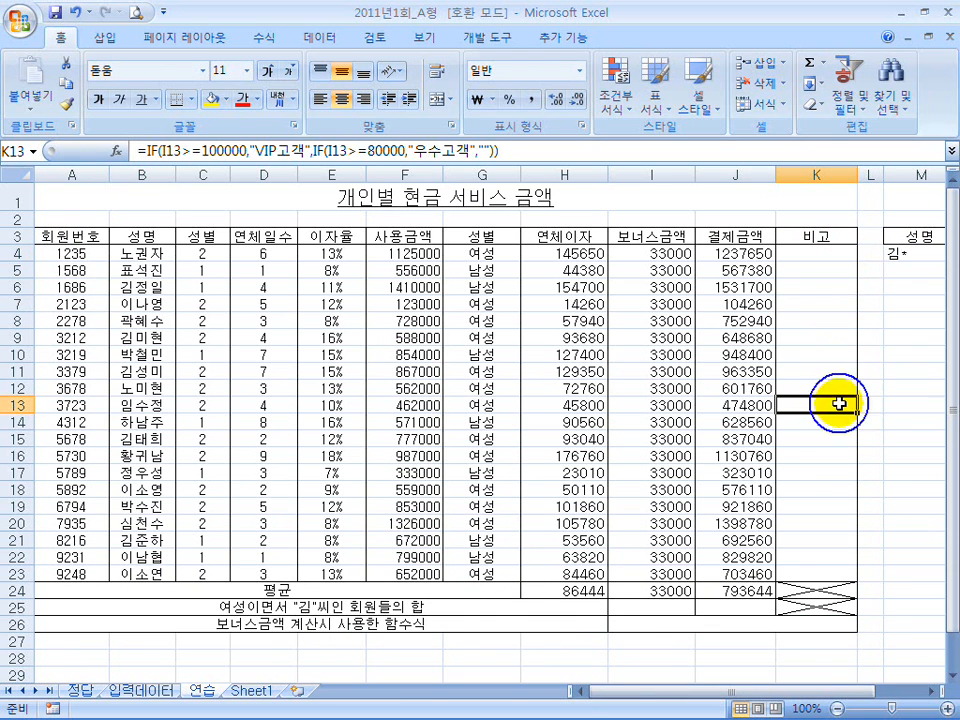
left_click(838, 253)
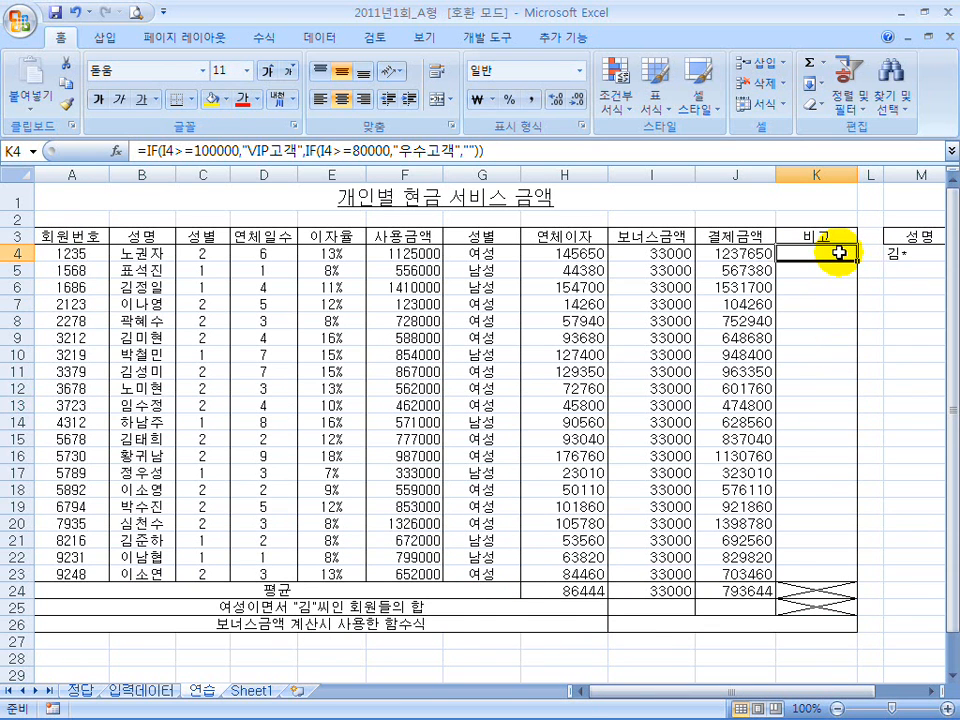
left_click(663, 254)
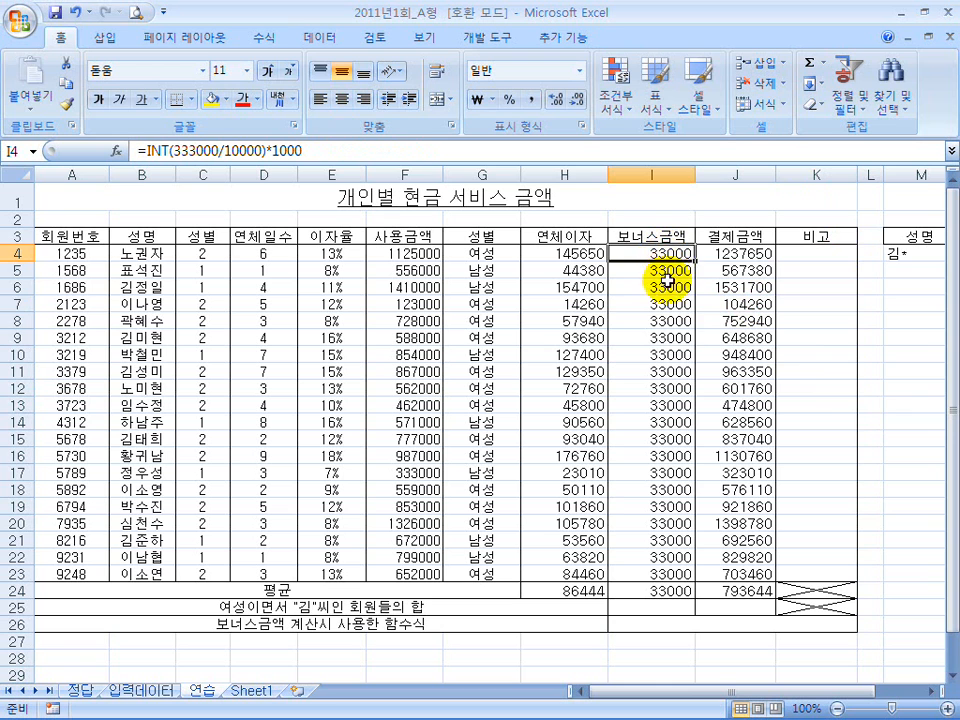
left_click(668, 287)
left_click(668, 354)
left_click(668, 254)
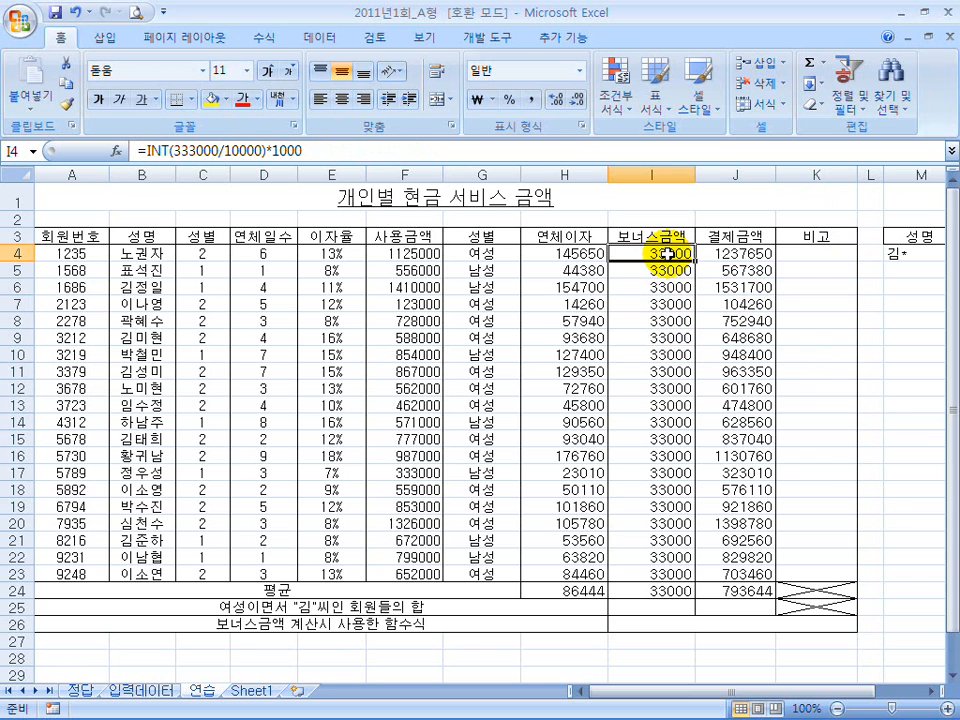
Switch to the Hangul document and reread the 보너스금액 condition about 333,000원 in rule ③.
double_click(478, 18)
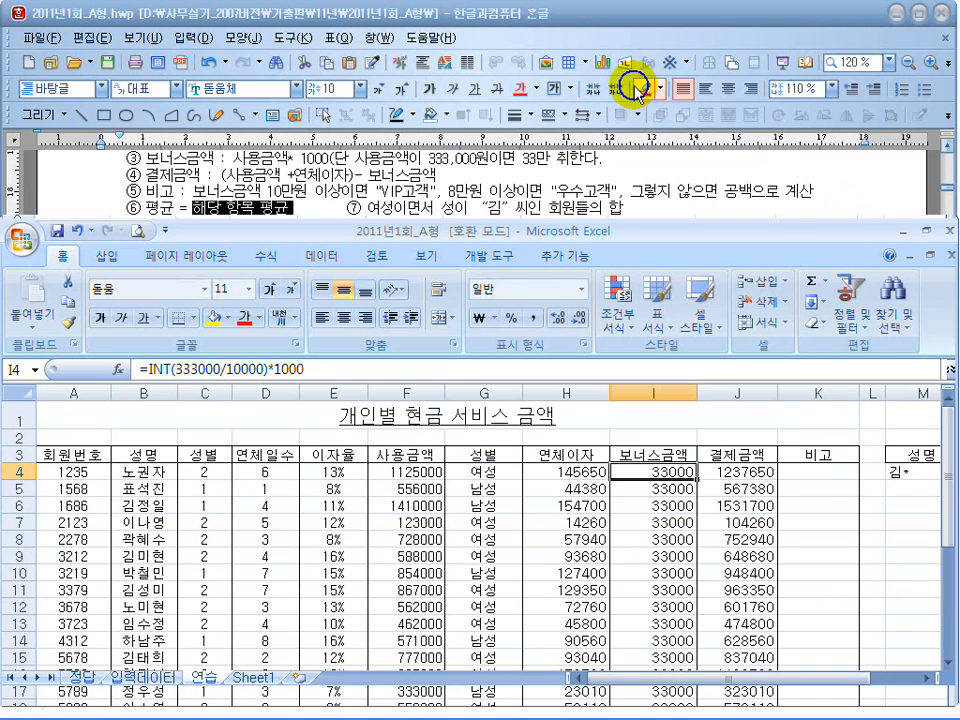
left_click(617, 187)
scroll(615, 188, "up", 2)
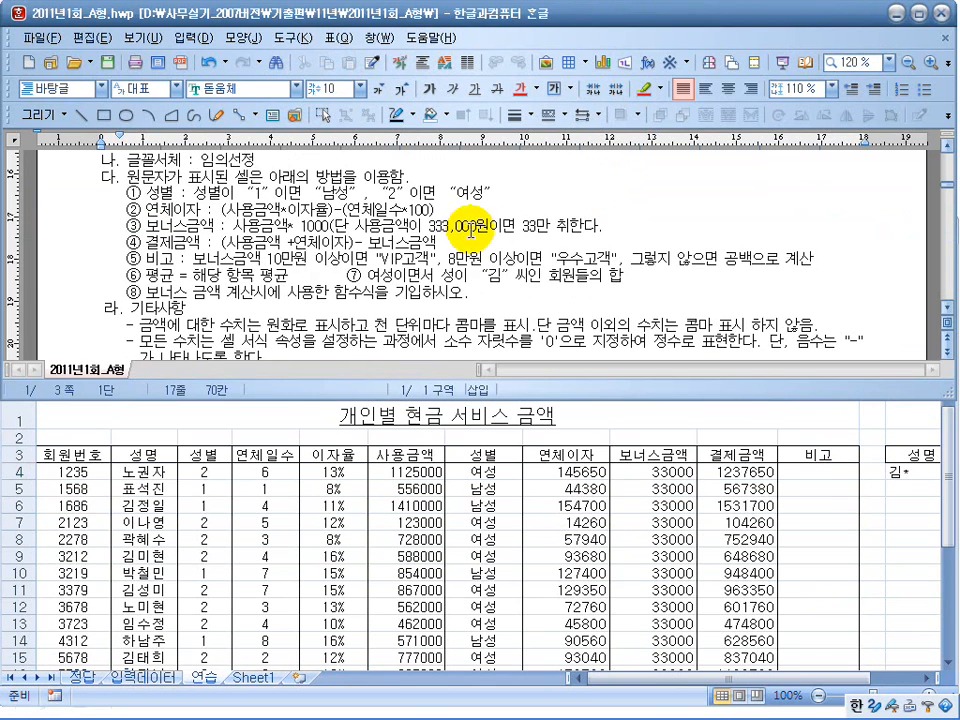
left_click_drag(360, 224, 494, 228)
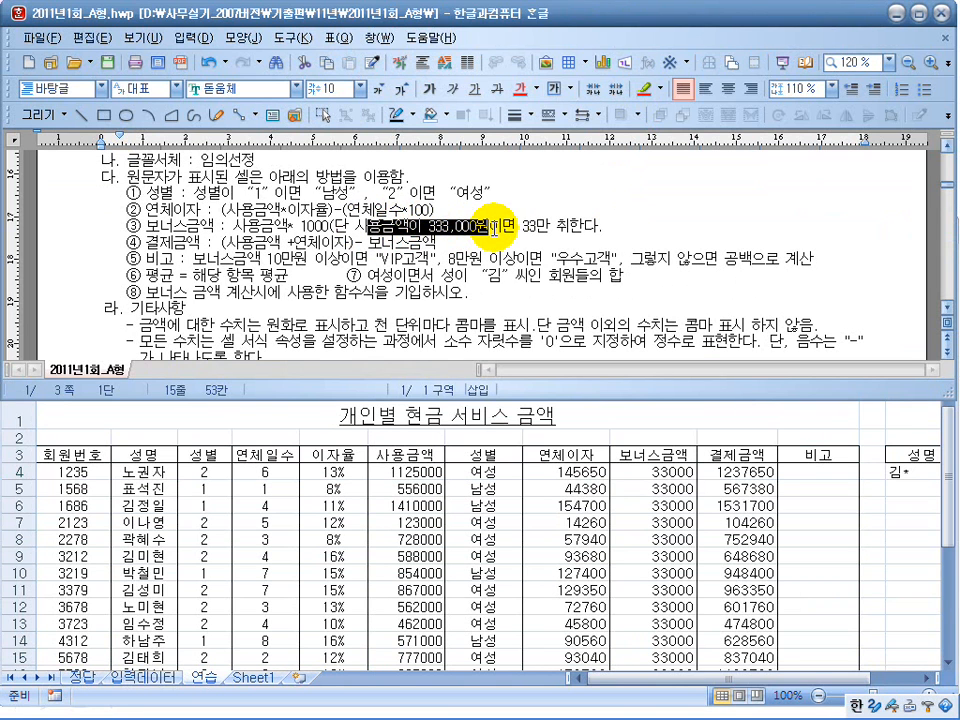
left_click(589, 225)
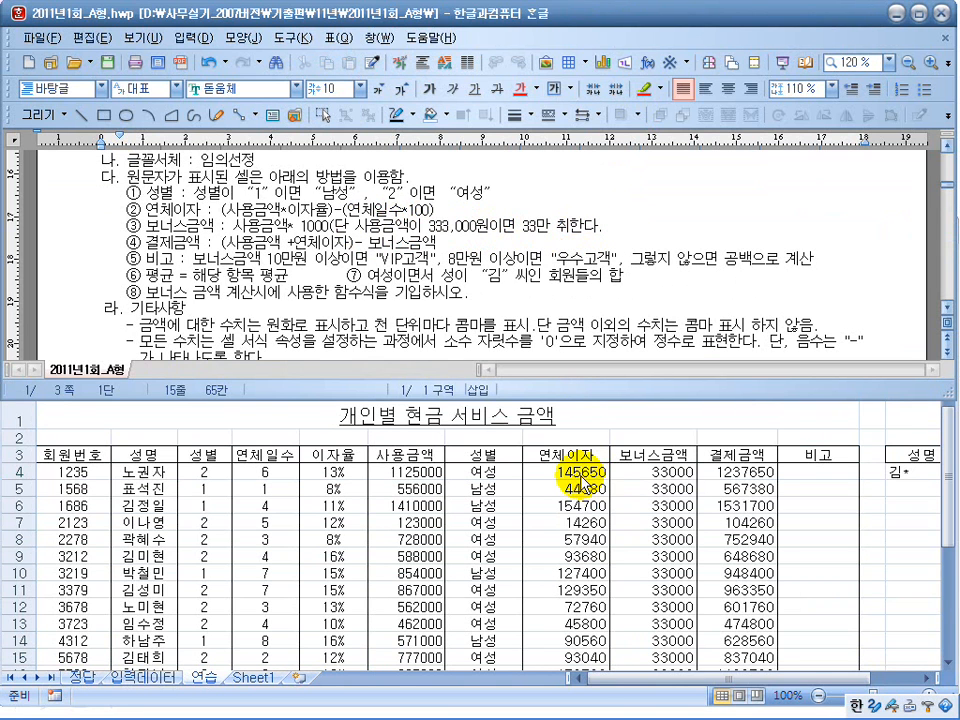
Replace the fixed 333000 in I4's 보너스금액 formula with the 사용금액 cell, giving =INT(F4/10000)*1000.
left_click(635, 472)
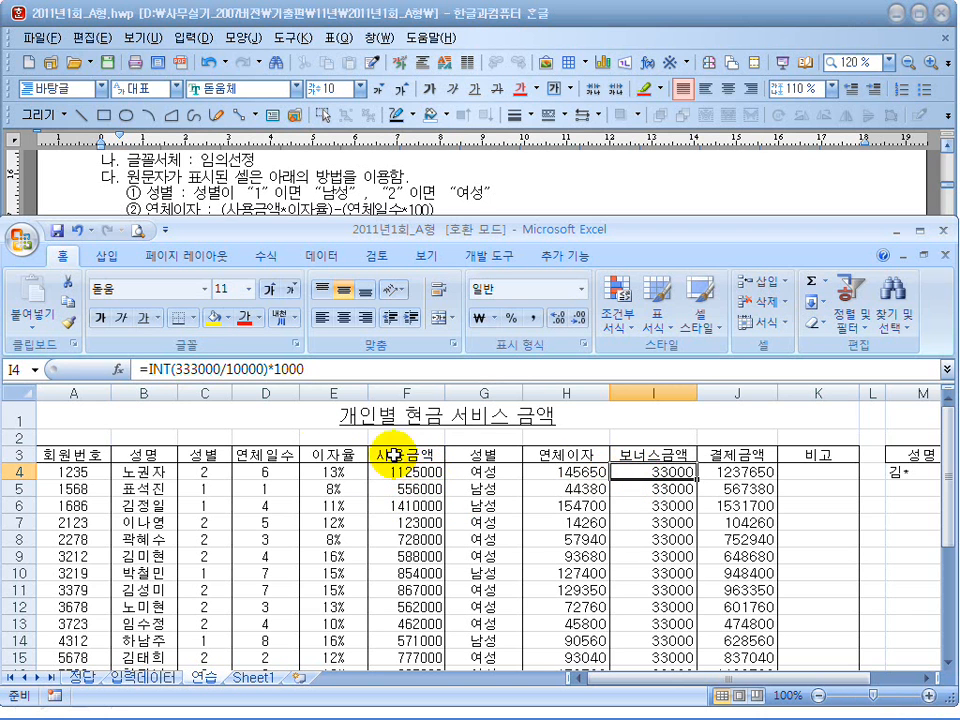
left_click_drag(220, 369, 178, 370)
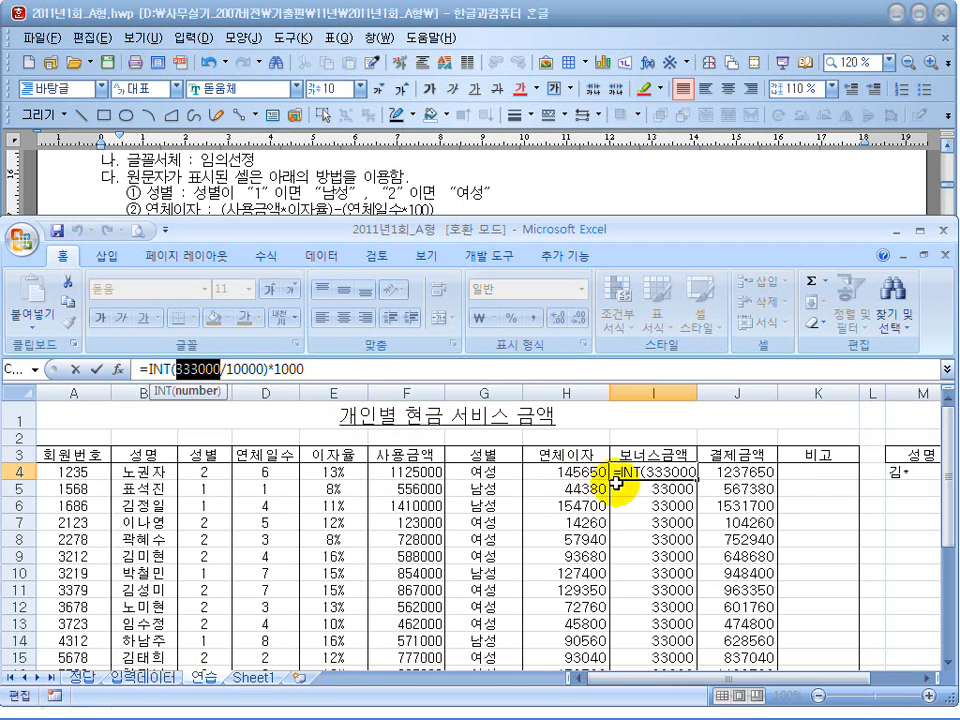
left_click(470, 192)
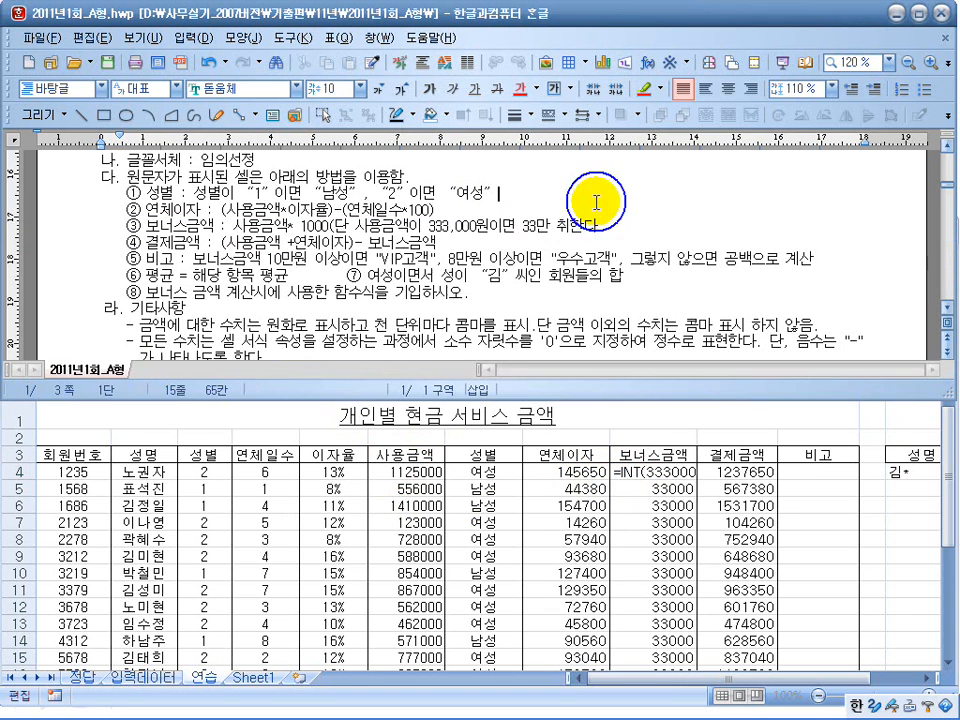
scroll(949, 320, "down", 2)
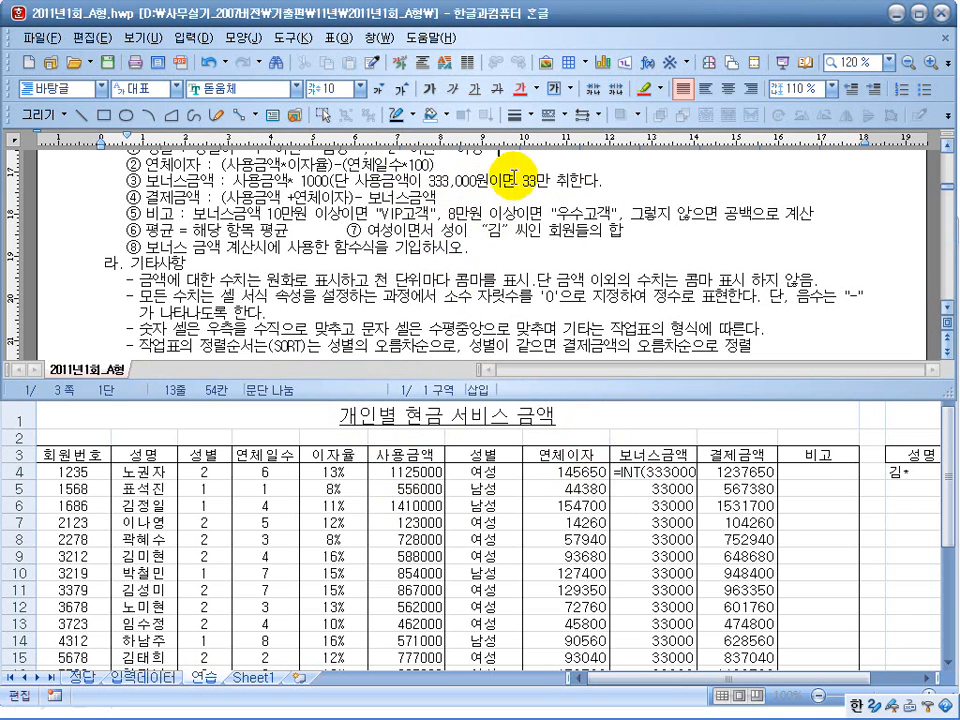
left_click(645, 468)
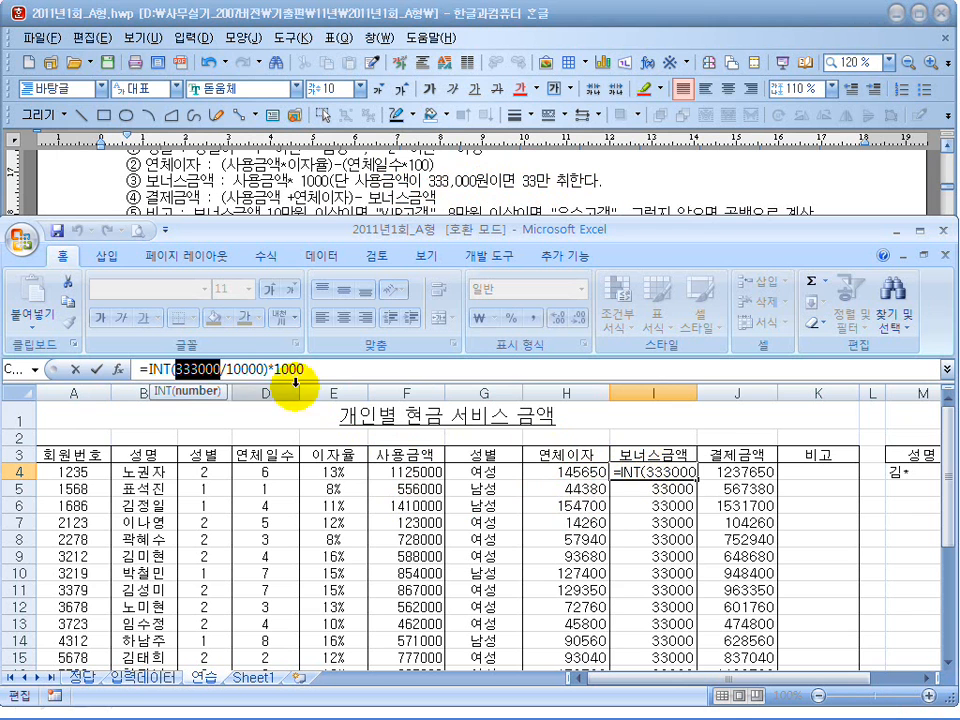
left_click(397, 470)
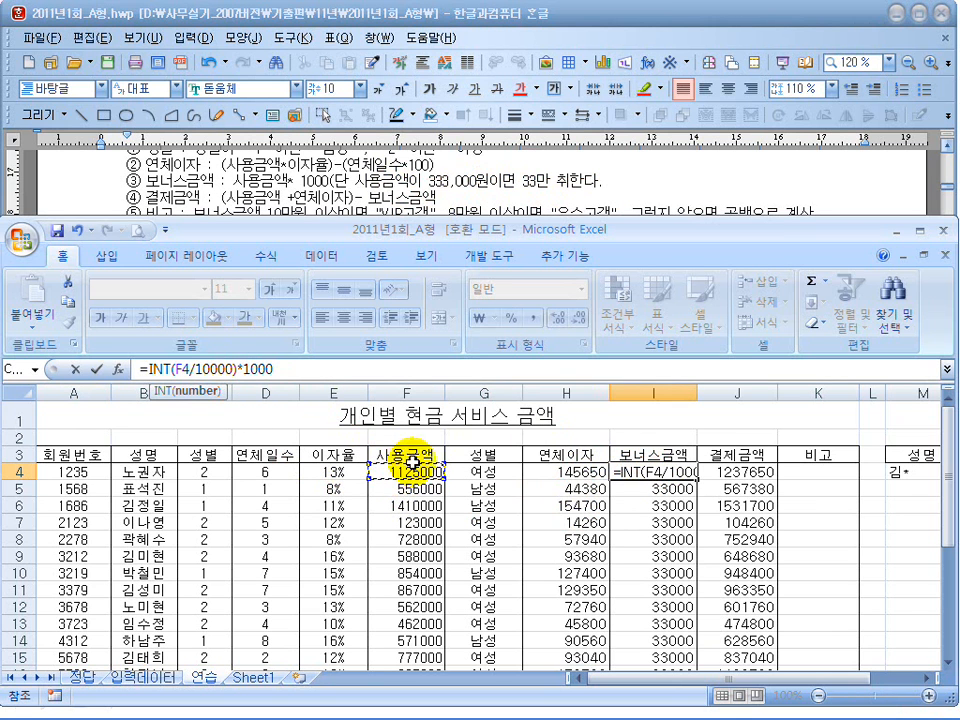
key("Return")
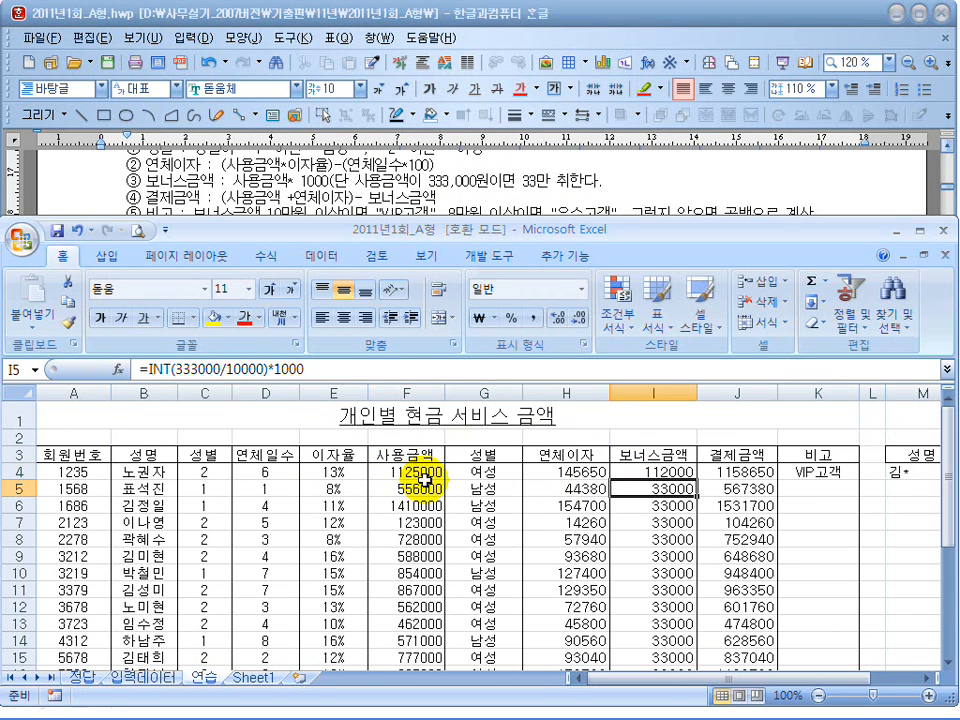
Fill the I4 보너스금액 formula down through I23 without formatting and check the 비고 column and I13.
left_click(656, 468)
double_click(697, 230)
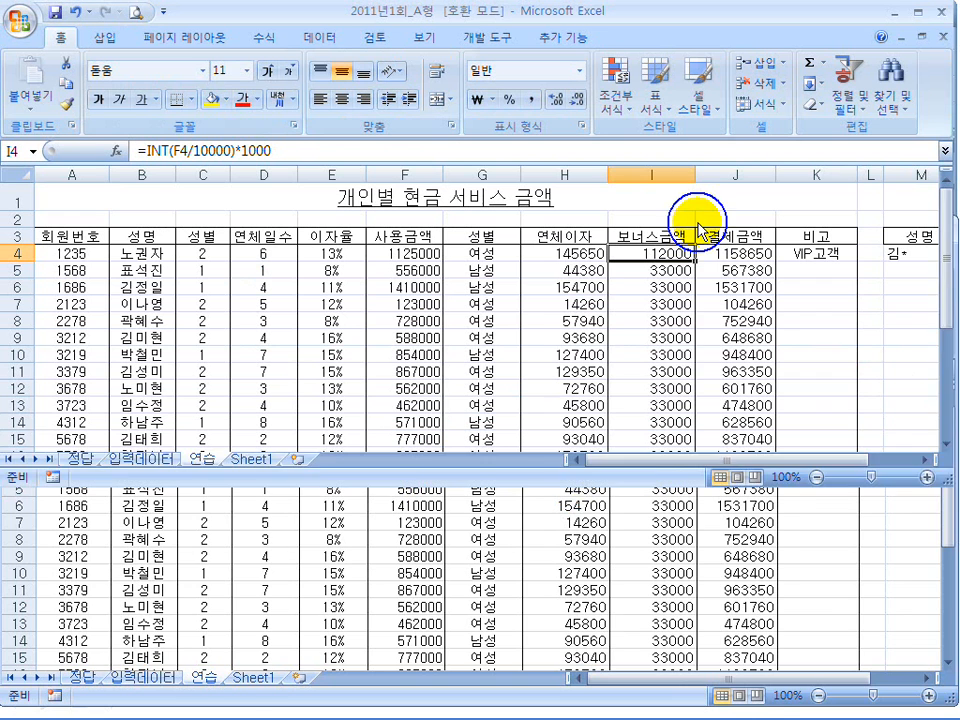
left_click_drag(694, 262, 716, 585)
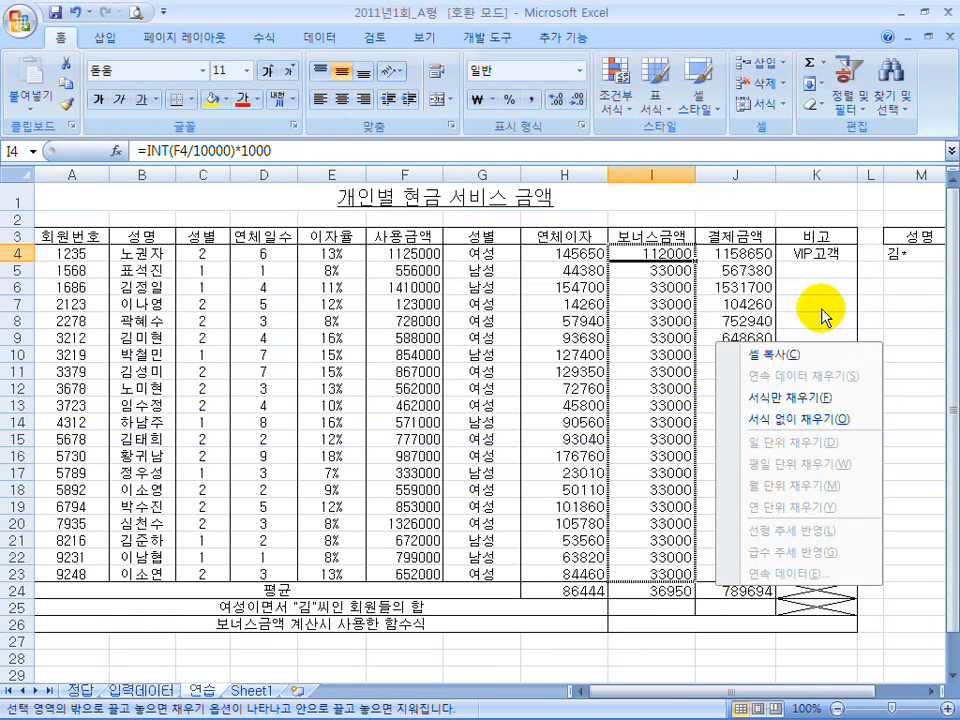
left_click(812, 420)
left_click(805, 371)
left_click(818, 255)
left_click_drag(818, 255, 821, 574)
left_click(639, 407)
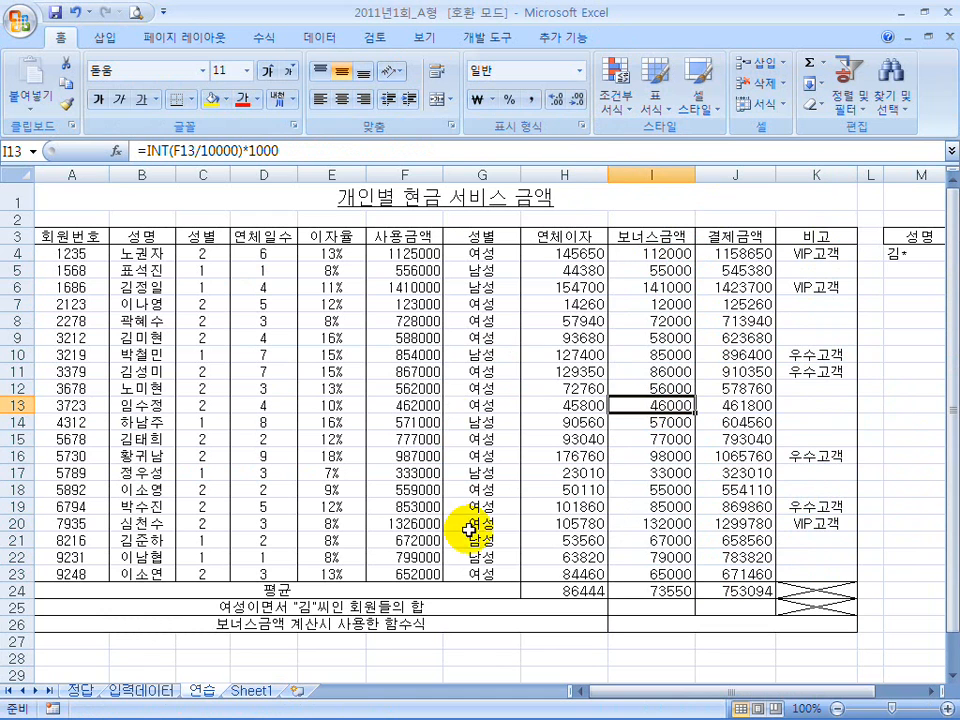
Enter =DSUM($A$3:$K$23,I3,$M$3:$N$4) in I25 to total 보너스금액 for women with the surname 김.
left_click(620, 605)
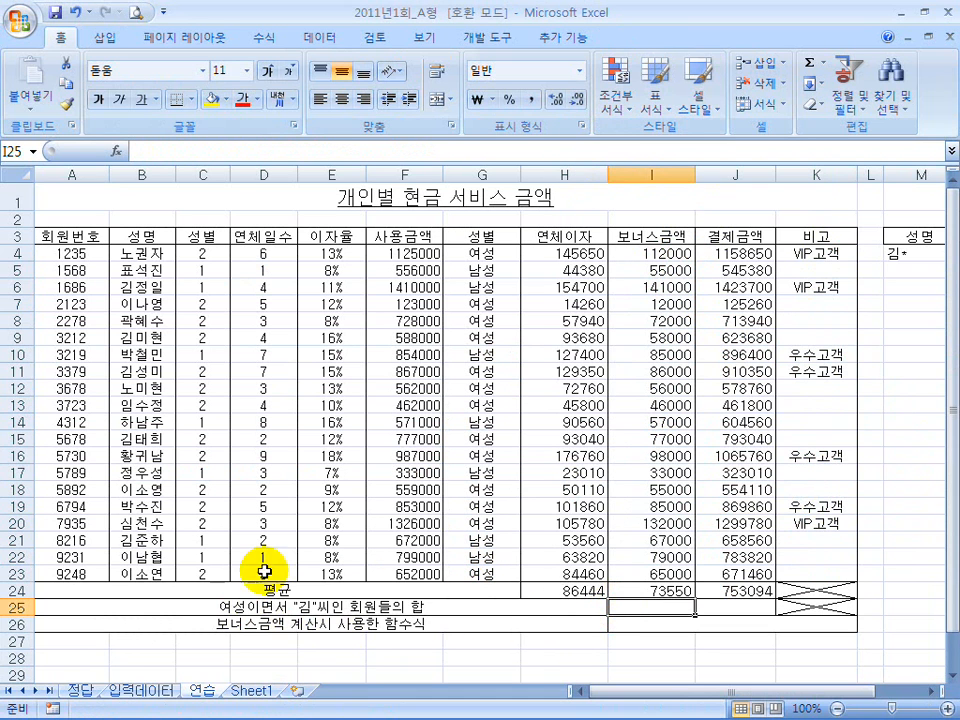
type("=dsum(")
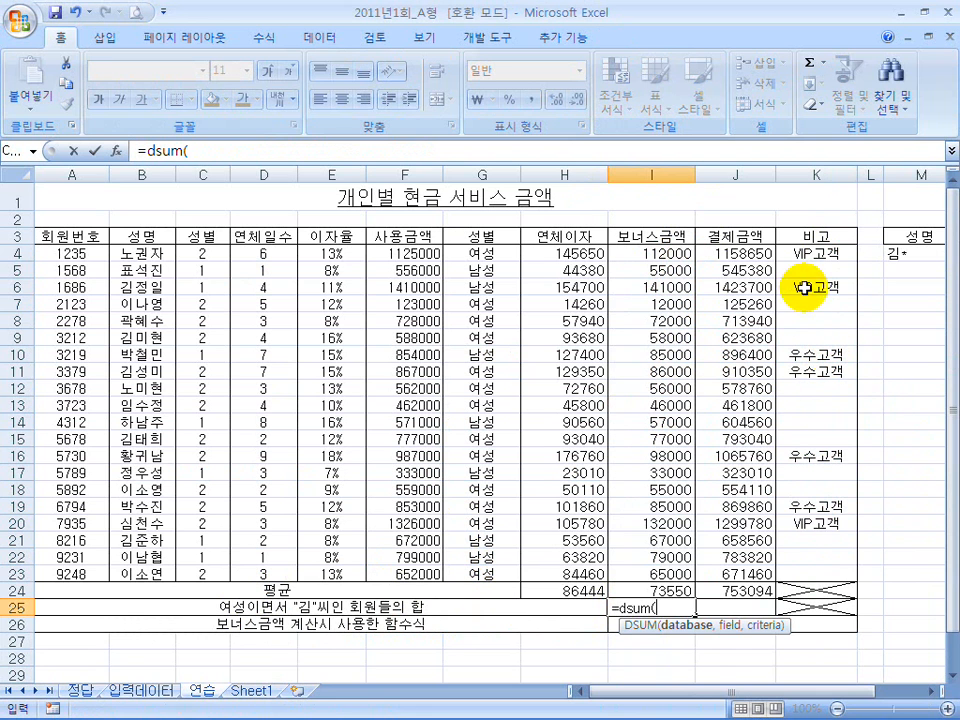
left_click_drag(90, 238, 390, 254)
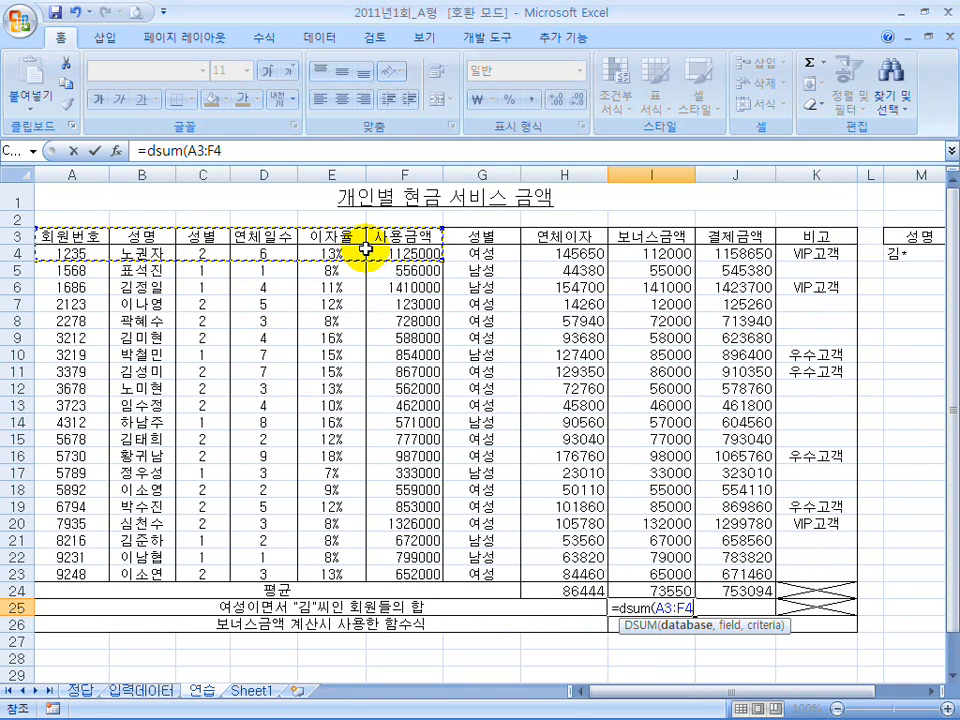
left_click_drag(70, 237, 810, 577)
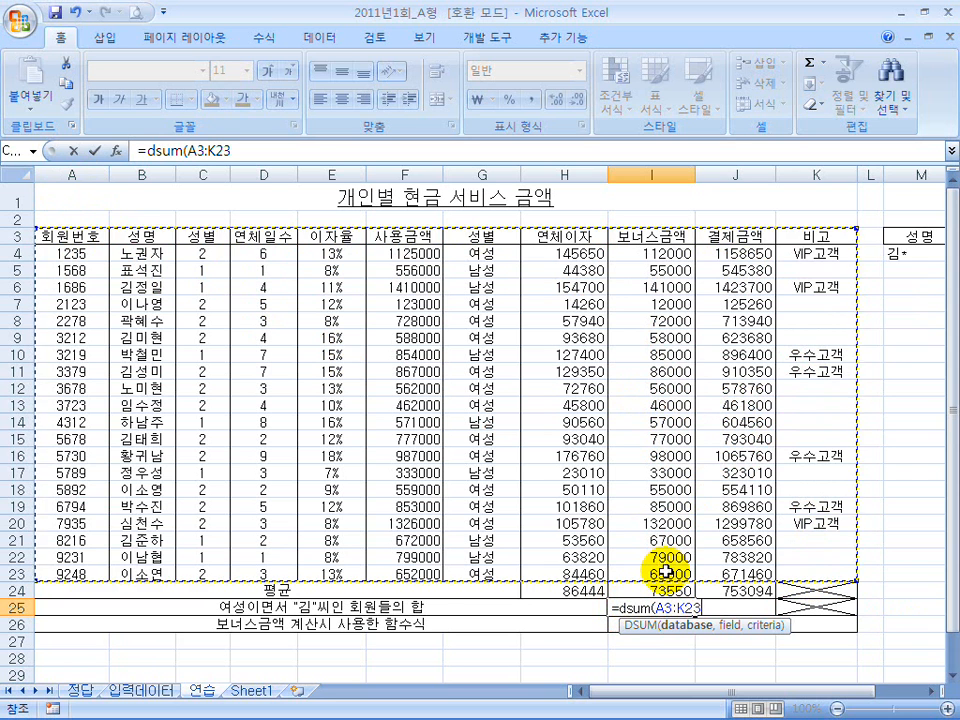
key("F4")
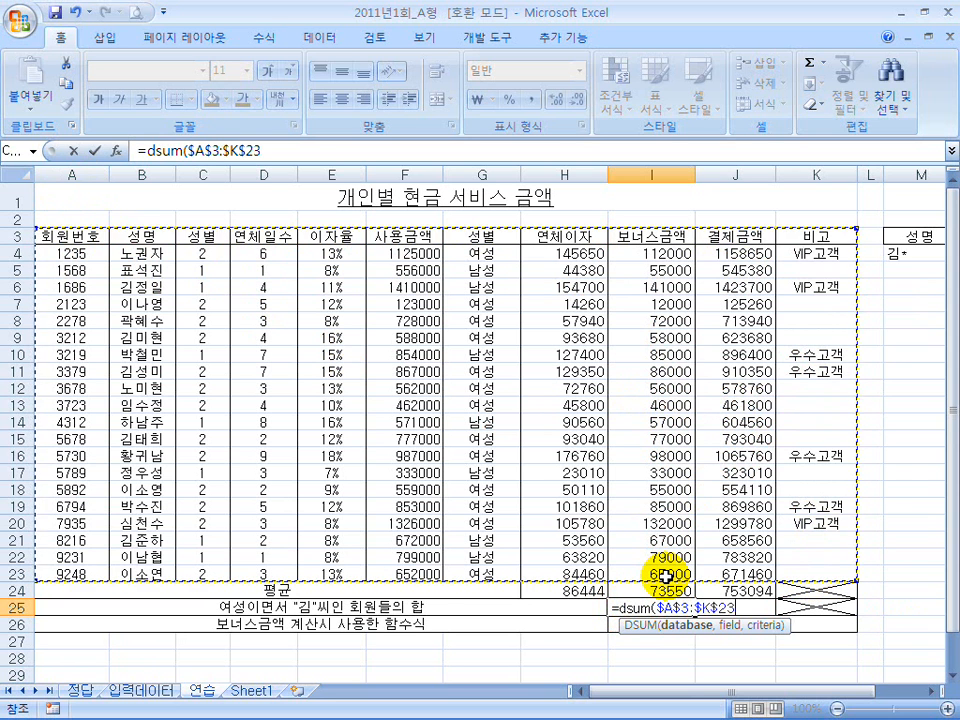
type(",")
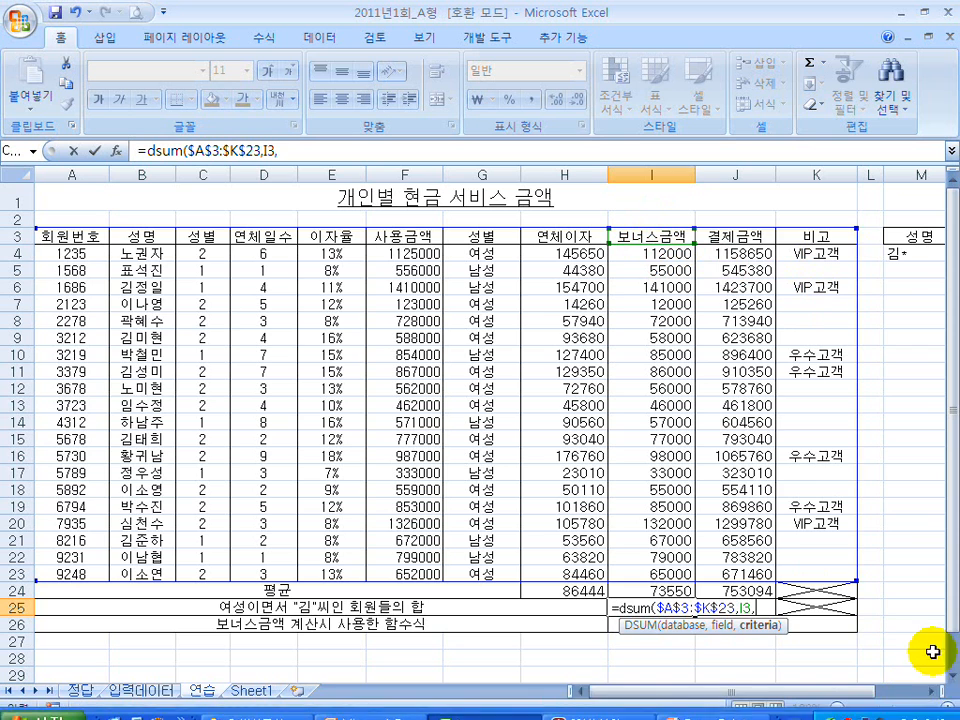
left_click(932, 690)
left_click(932, 690)
left_click_drag(762, 237, 832, 251)
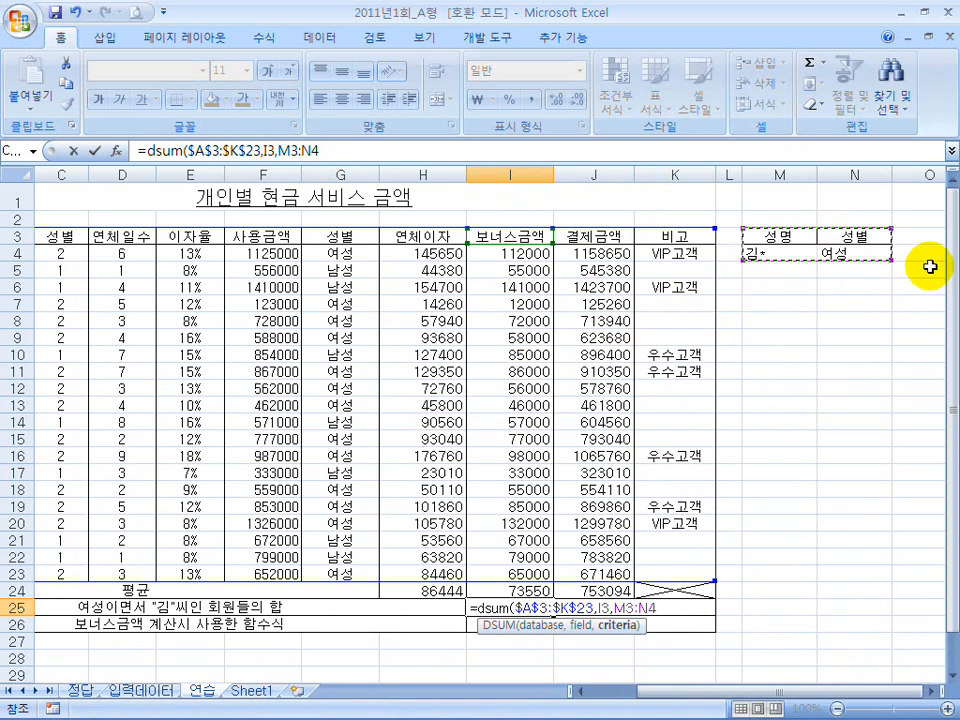
key("F4")
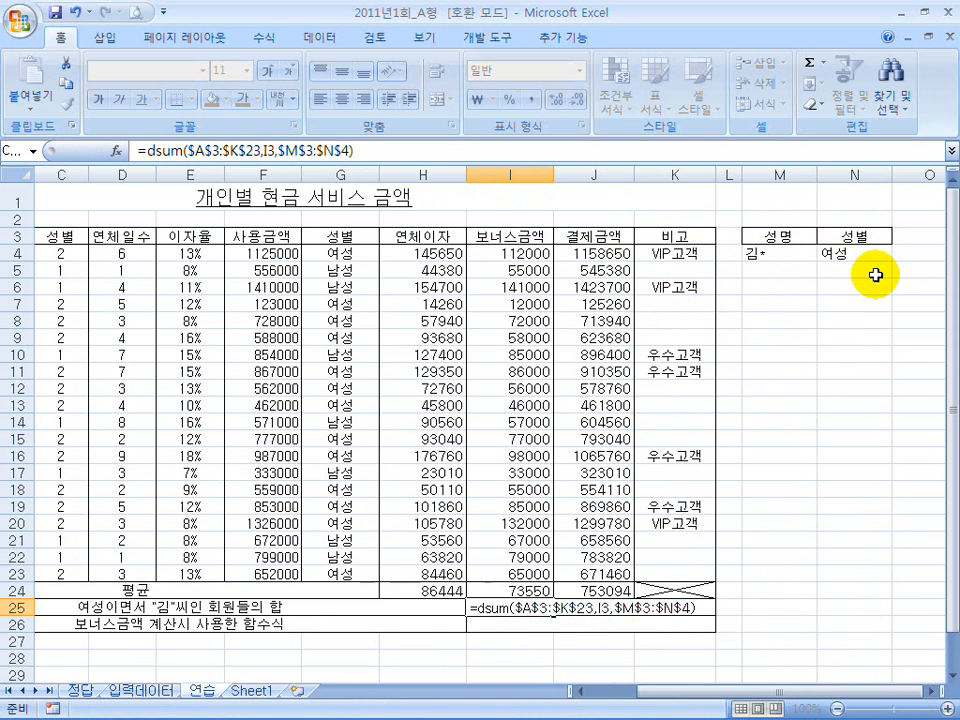
key("Return")
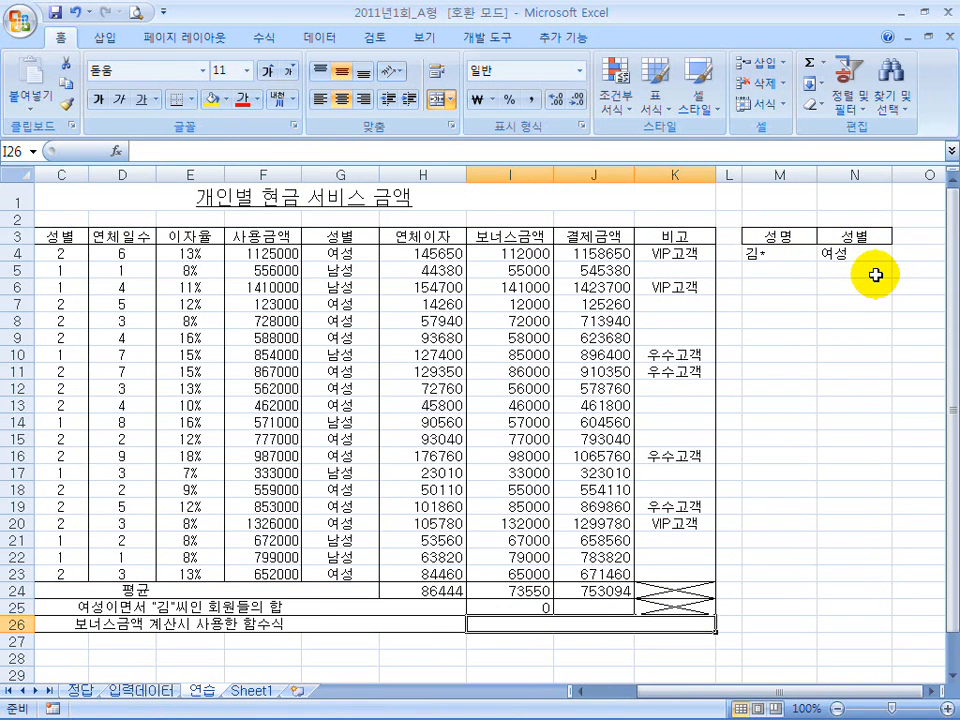
Check the DSUM formula in I25 against the criteria in M3:N4 and the member rows.
left_click(543, 604)
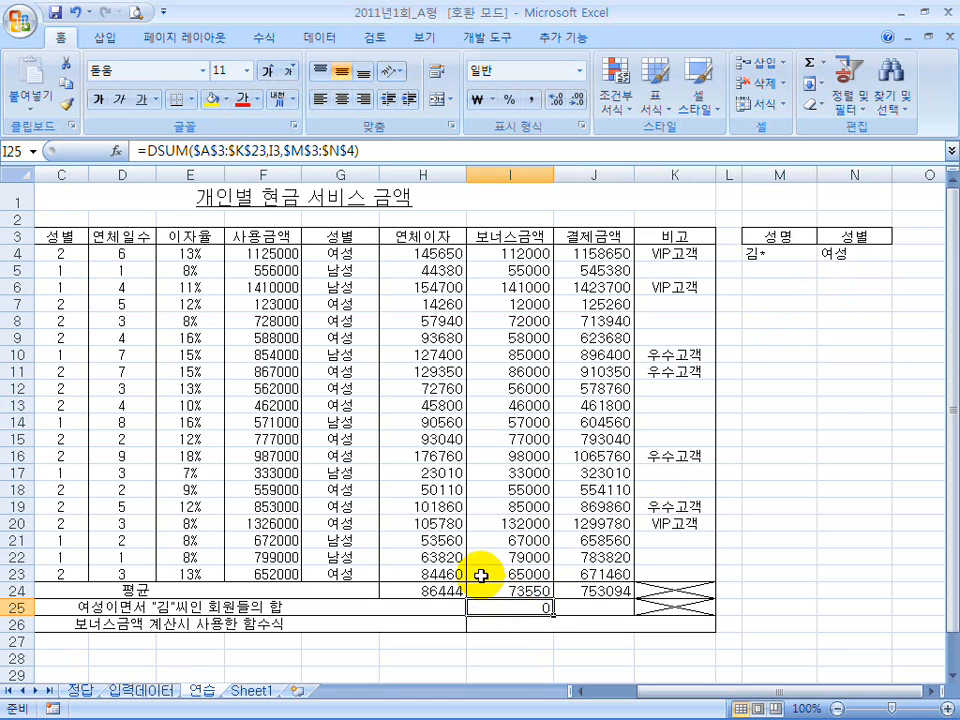
left_click(800, 253)
left_click(325, 352)
left_click(339, 443)
left_click(562, 423)
left_click(524, 605)
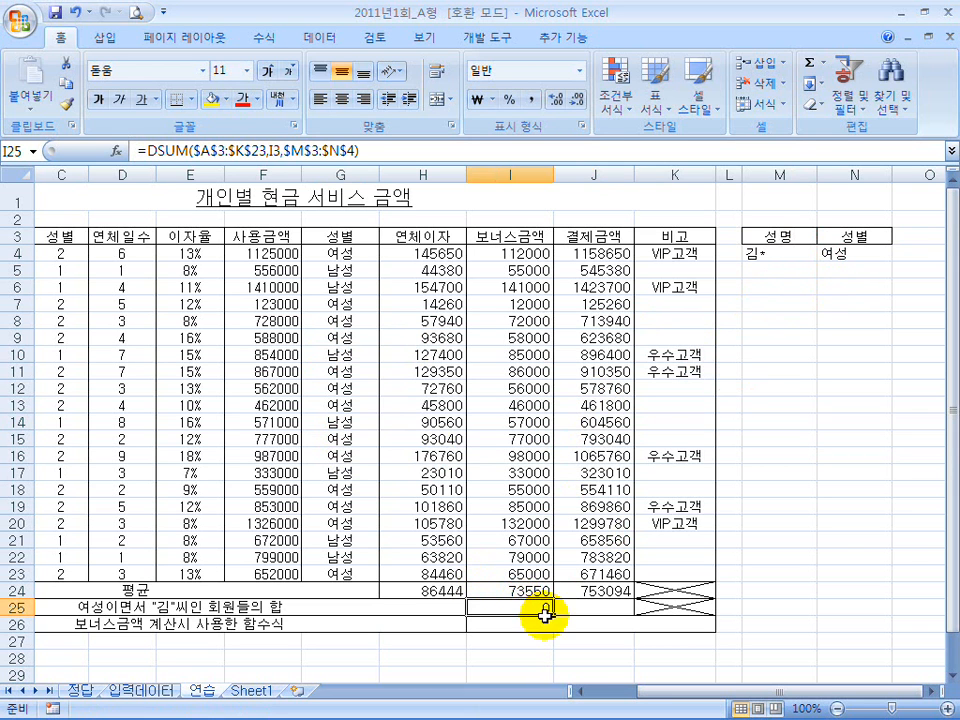
left_click(579, 690)
left_click(579, 690)
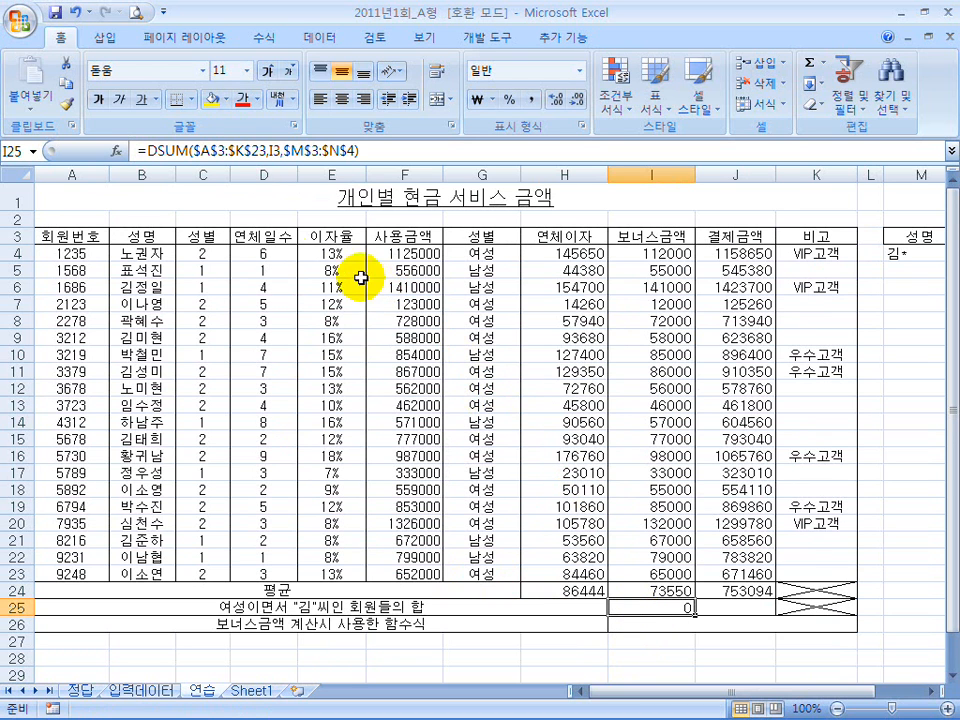
Compare the two 성별 headers in C3 and G3 with the 성별 criterion in N3:N4.
left_click(212, 239)
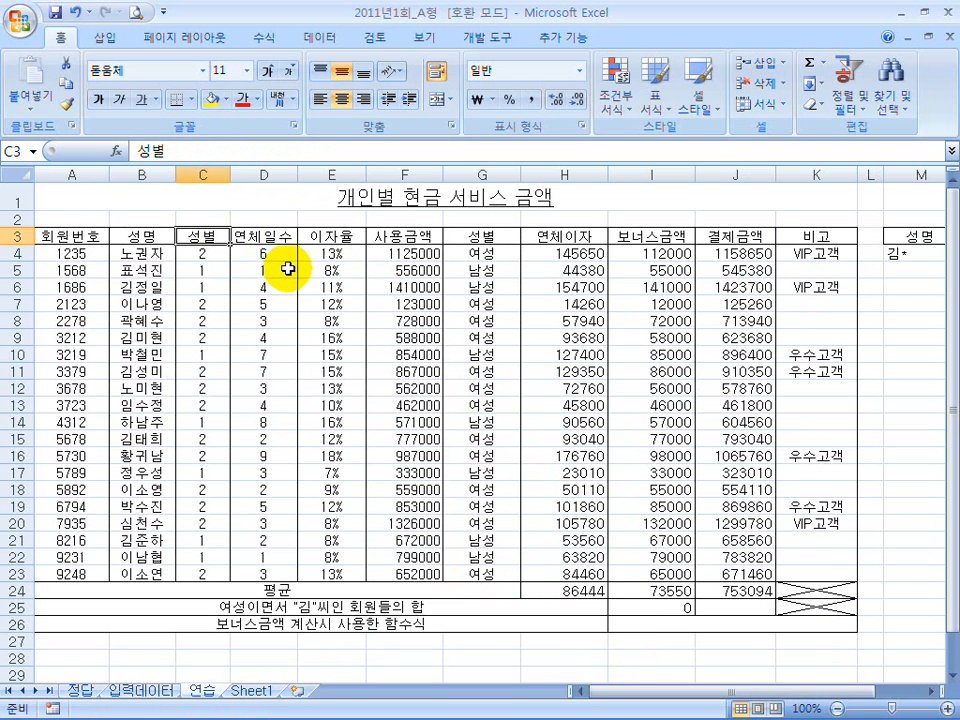
left_click(495, 236)
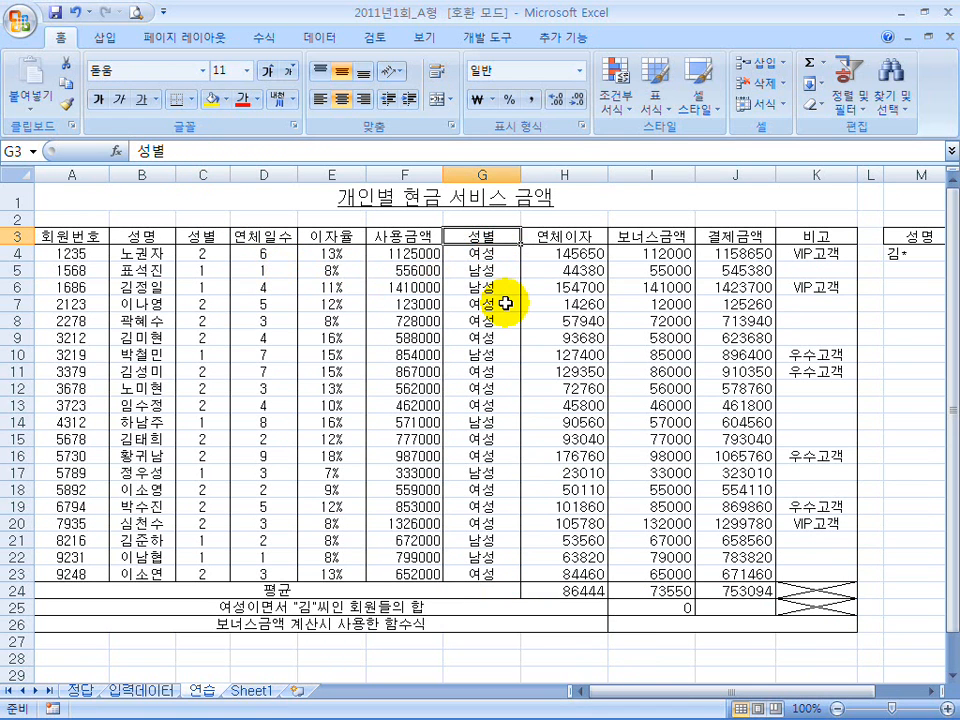
left_click(197, 236)
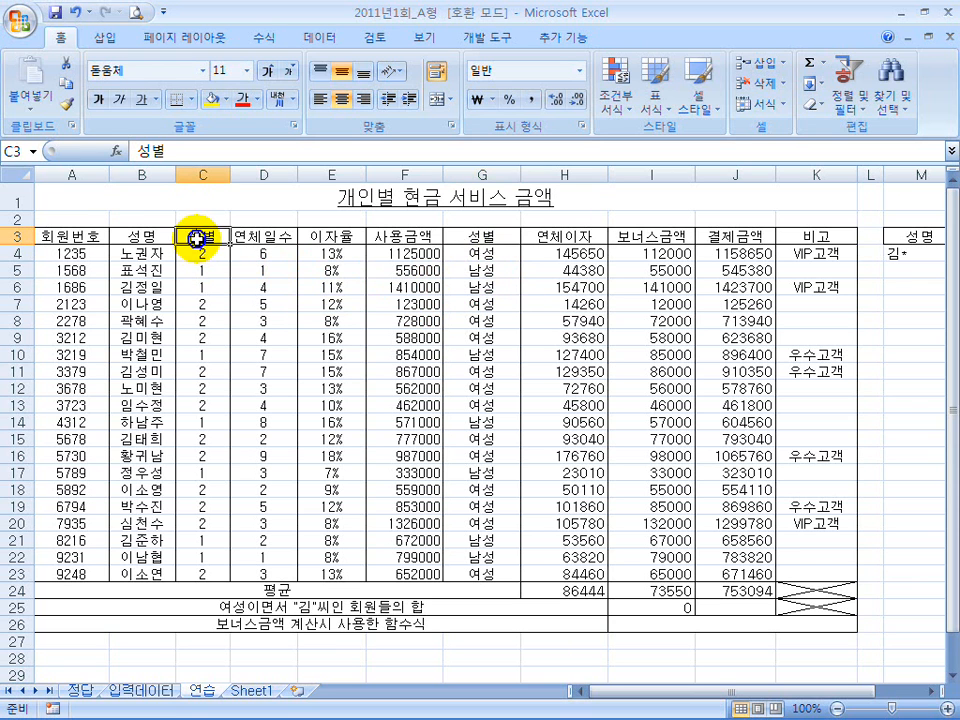
left_click(499, 235)
left_click(208, 238)
left_click(470, 236)
left_click(930, 690)
left_click(930, 690)
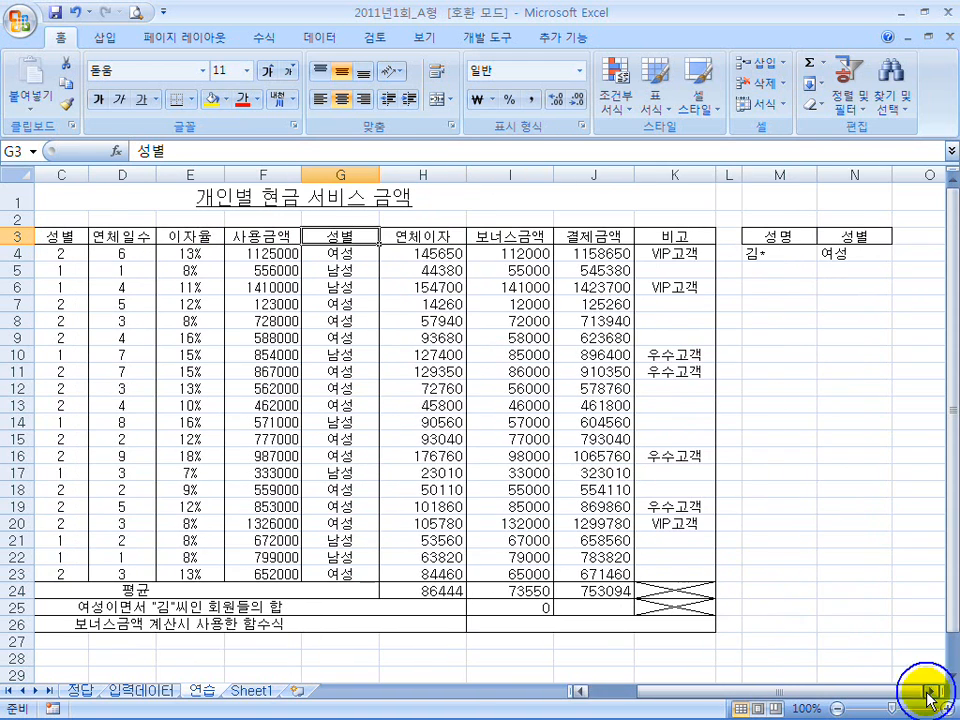
left_click_drag(848, 243, 848, 253)
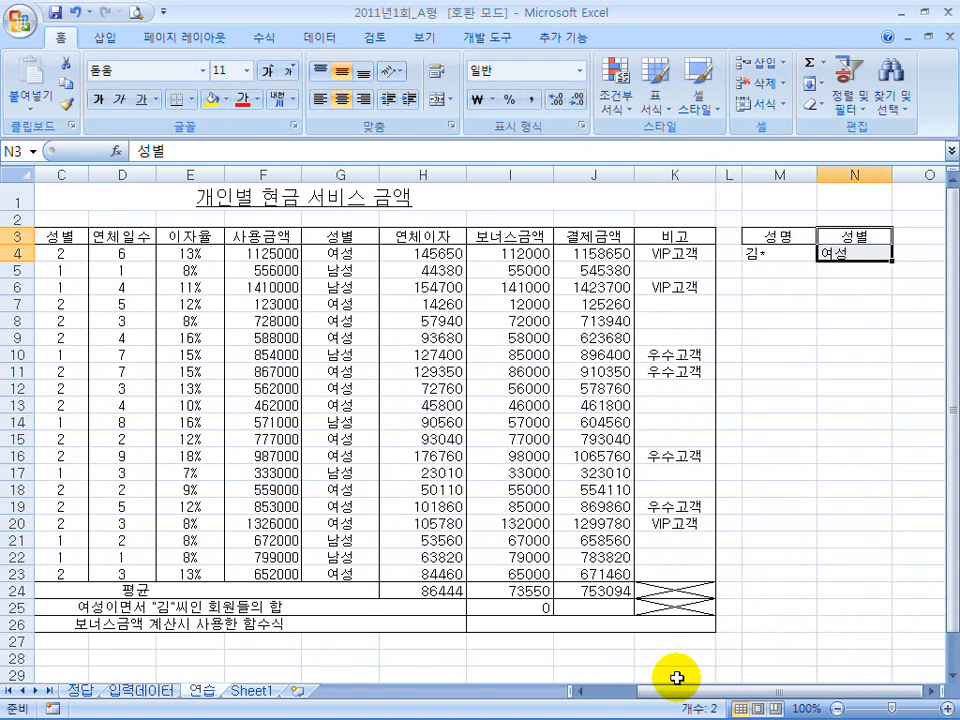
left_click_drag(666, 690, 621, 690)
left_click(484, 239)
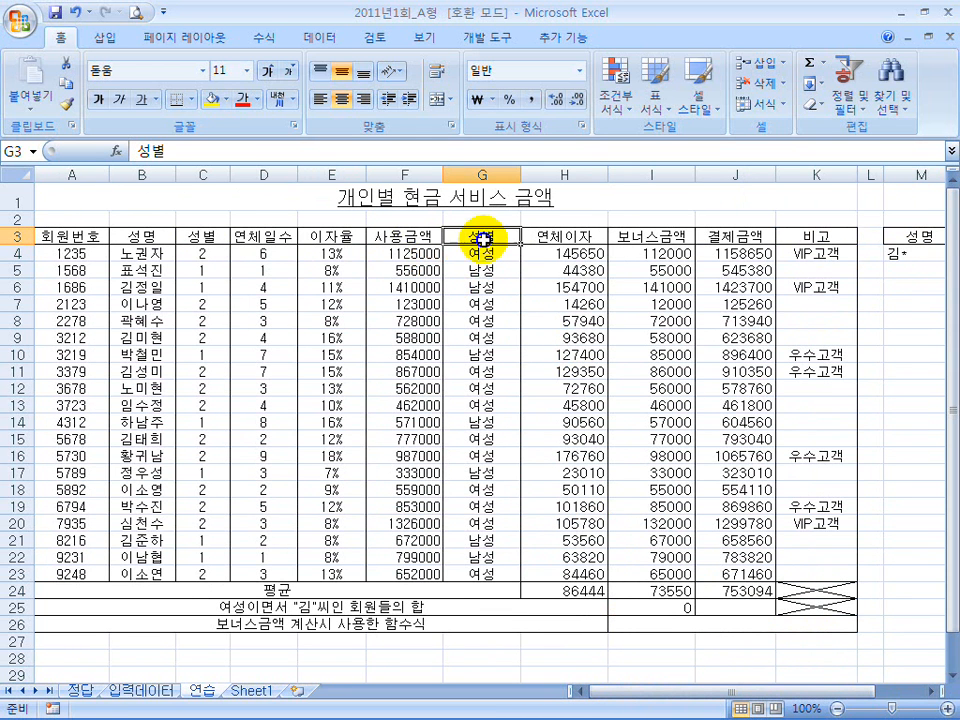
left_click(206, 237)
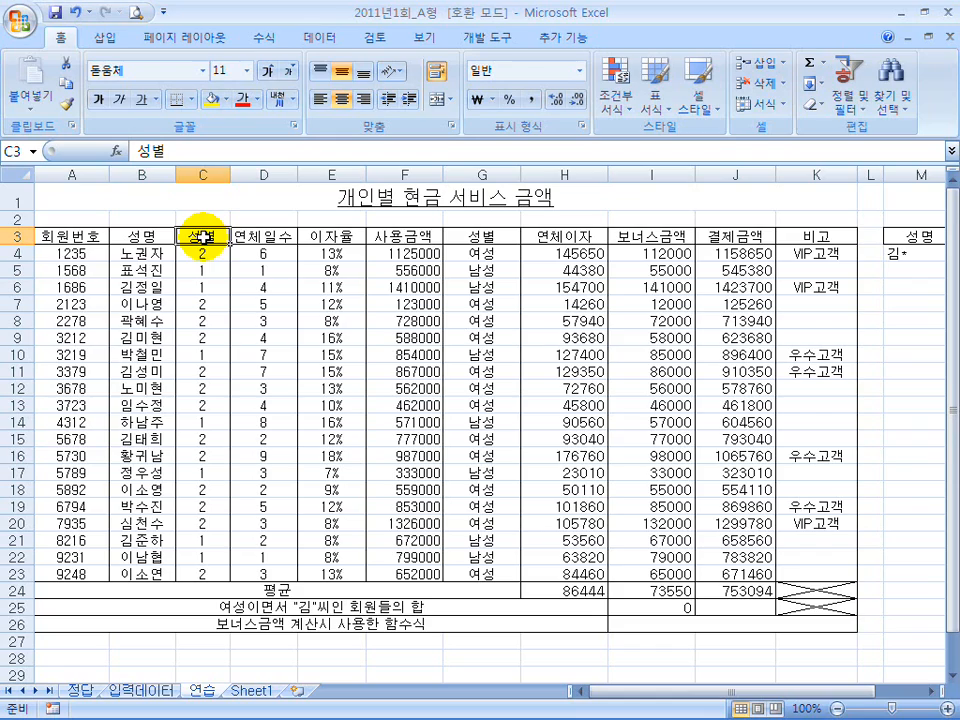
Switch to the Hangul document and review the column headings in the 작업표형태 table.
left_click_drag(321, 10, 413, 190)
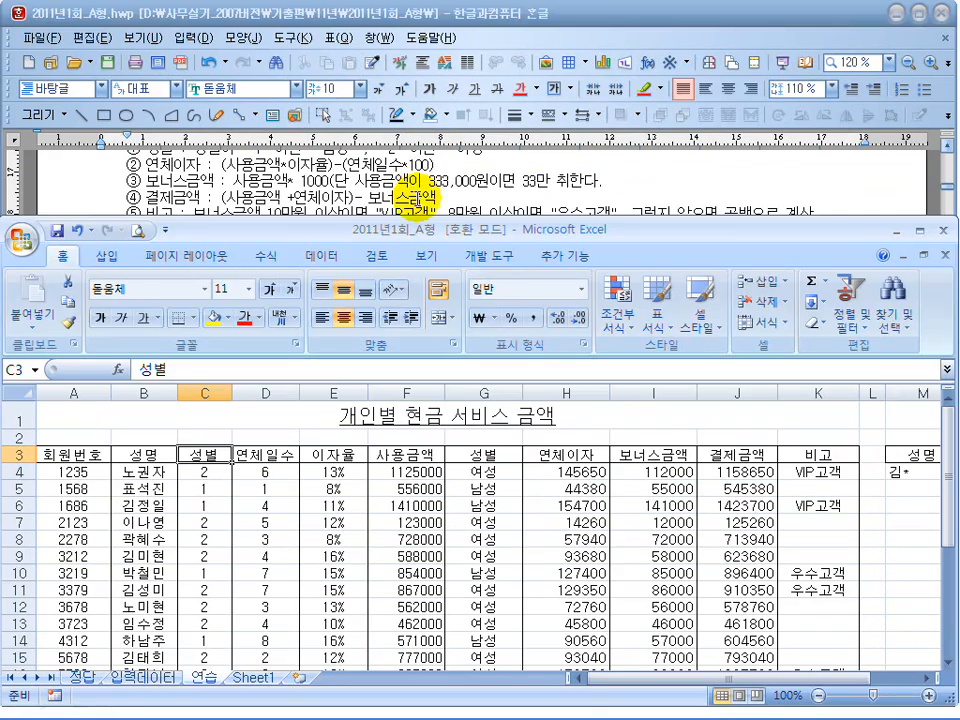
left_click(413, 190)
scroll(414, 199, "down", 10)
scroll(414, 199, "up", 1)
scroll(418, 205, "up", 12)
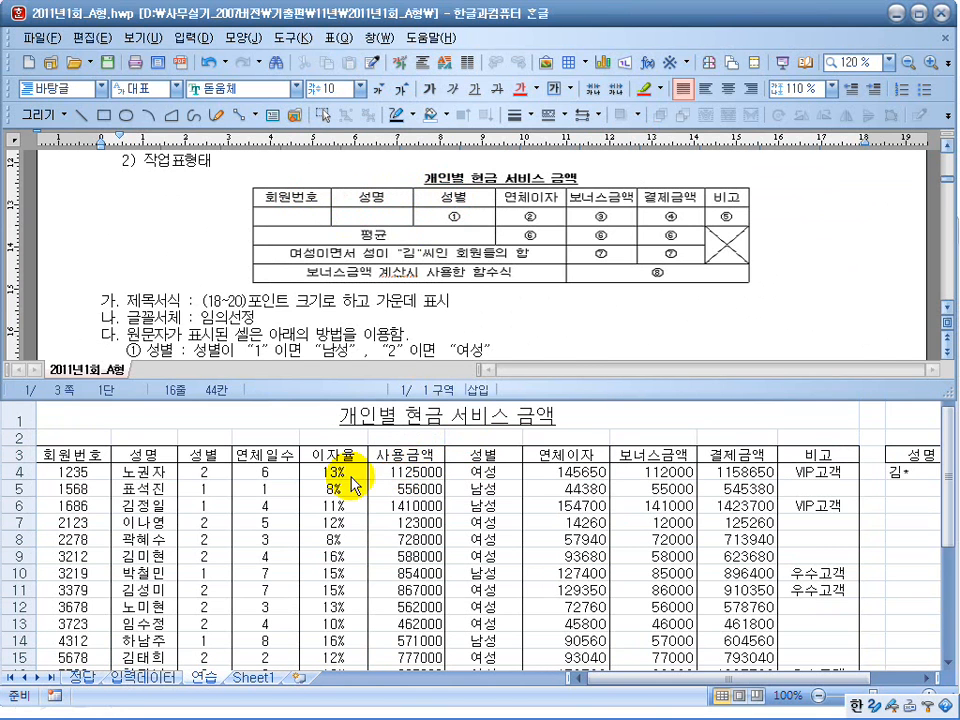
Return to Excel and examine the input columns C:F and the duplicate 성별 headers in C3 and G3.
left_click(205, 456)
left_click(275, 468)
left_click(328, 472)
left_click(415, 474)
left_click_drag(205, 393, 392, 413)
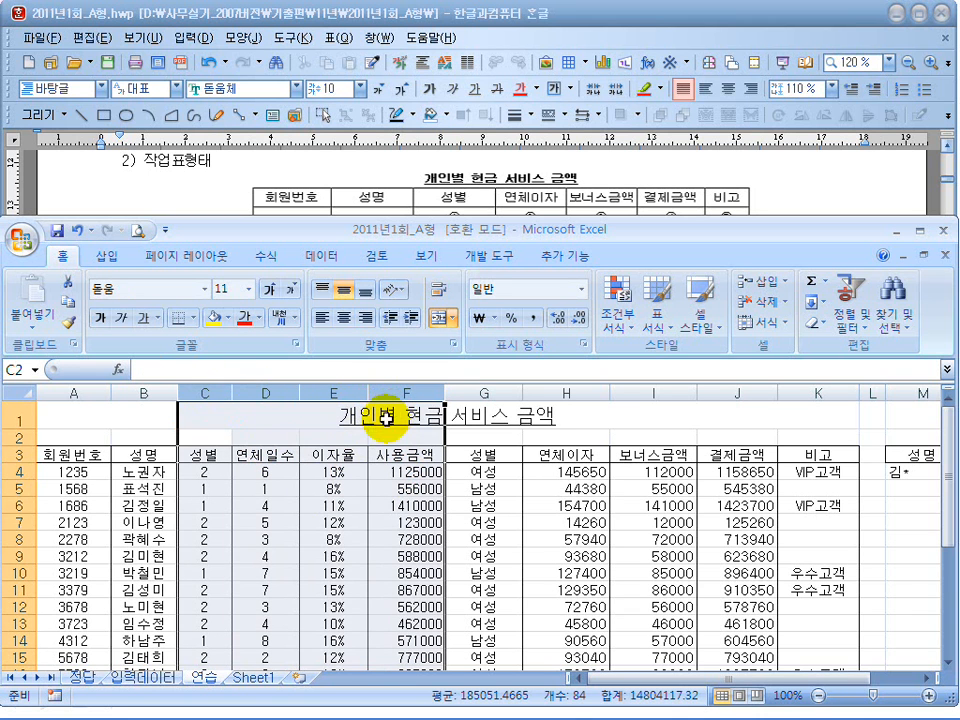
left_click(204, 456)
left_click(195, 366)
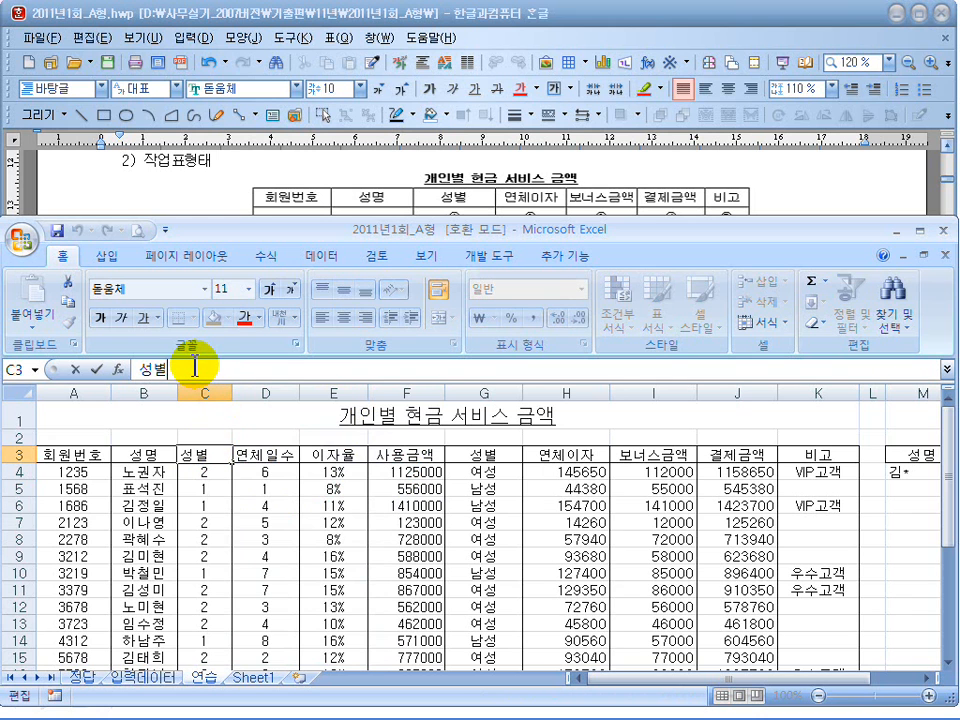
left_click(480, 457)
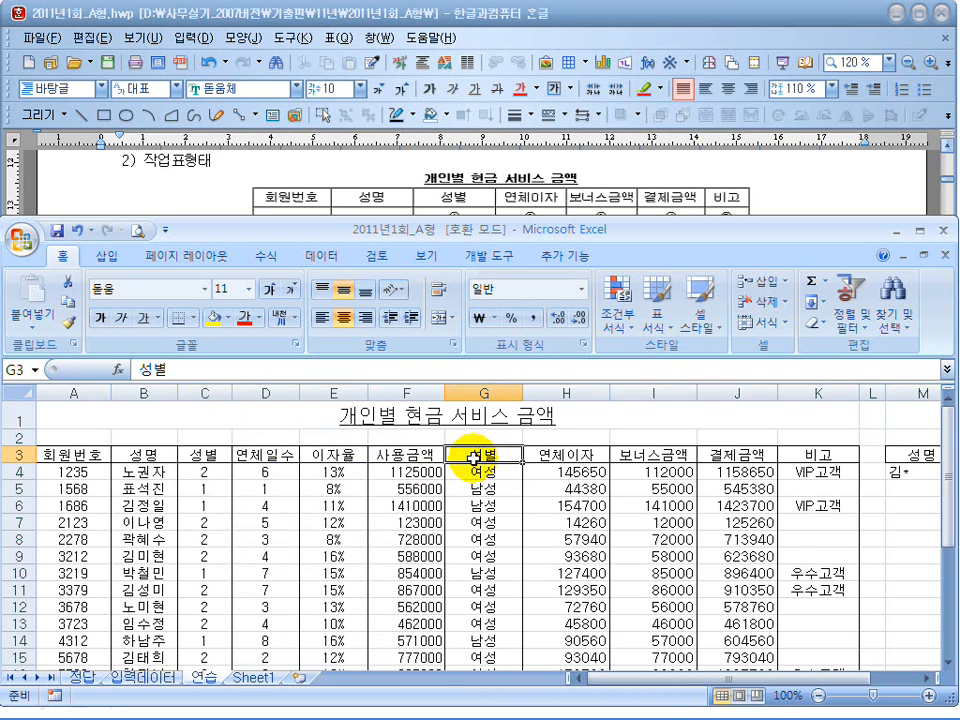
left_click_drag(478, 455, 483, 547)
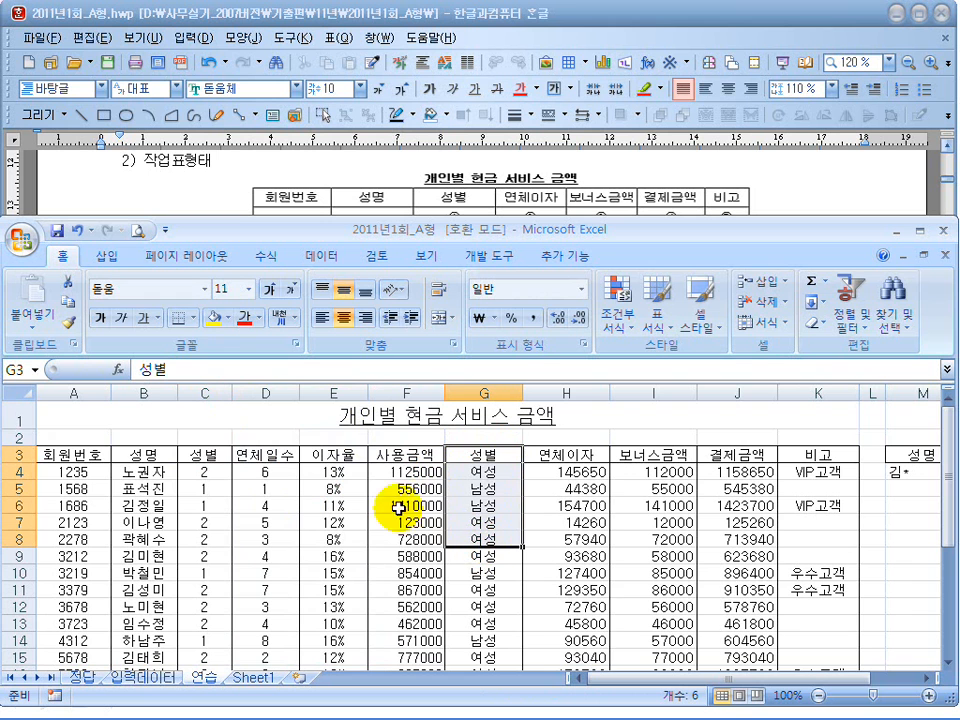
Rename the 성별 header in C3 to 성별1 and check the DSUM in I25 against the 성별 headers in G3 and N3.
left_click_drag(814, 678, 857, 681)
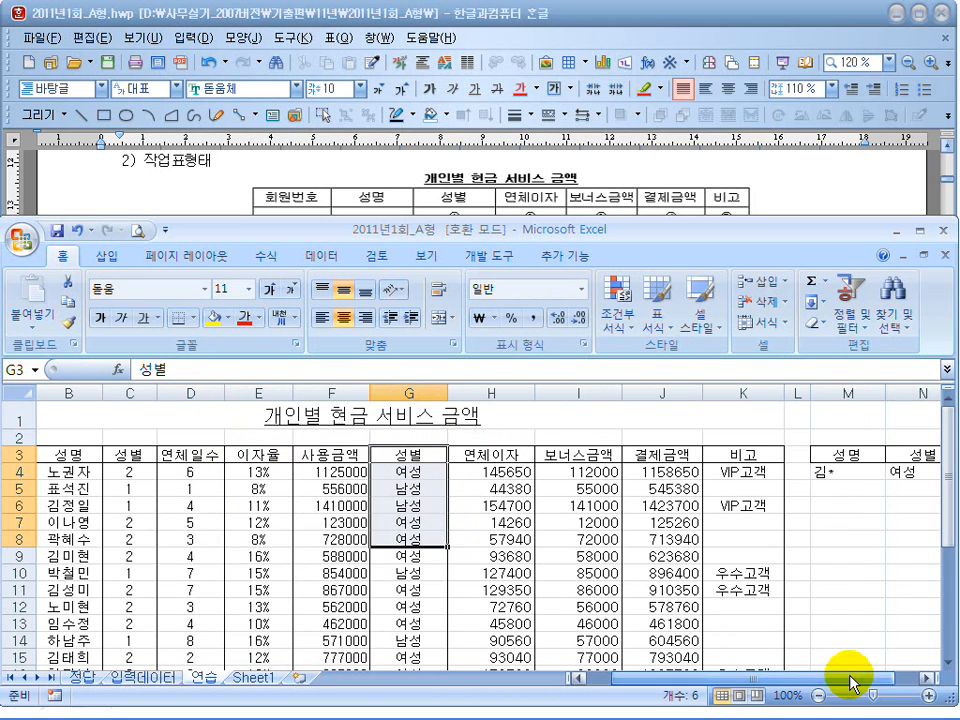
left_click(921, 453)
left_click_drag(140, 460, 130, 490)
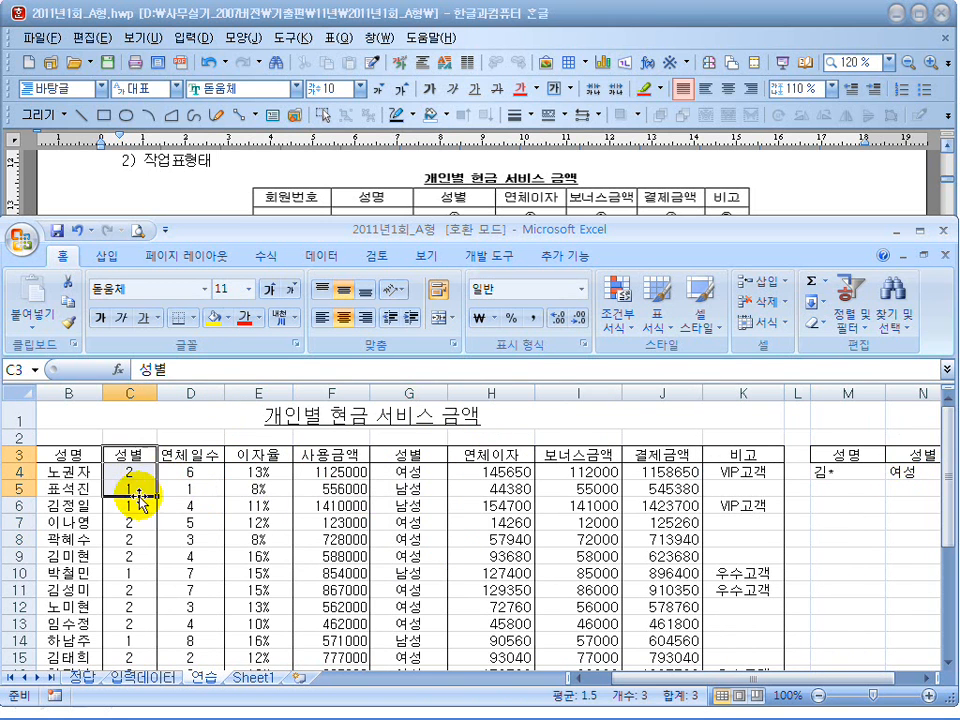
left_click_drag(407, 456, 413, 550)
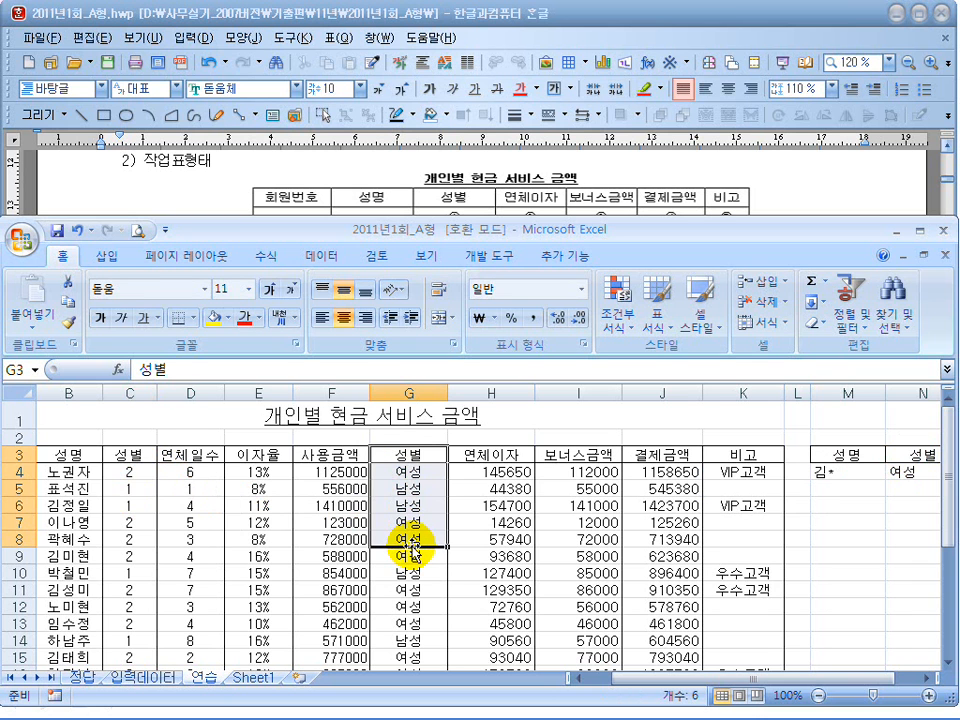
left_click(133, 455)
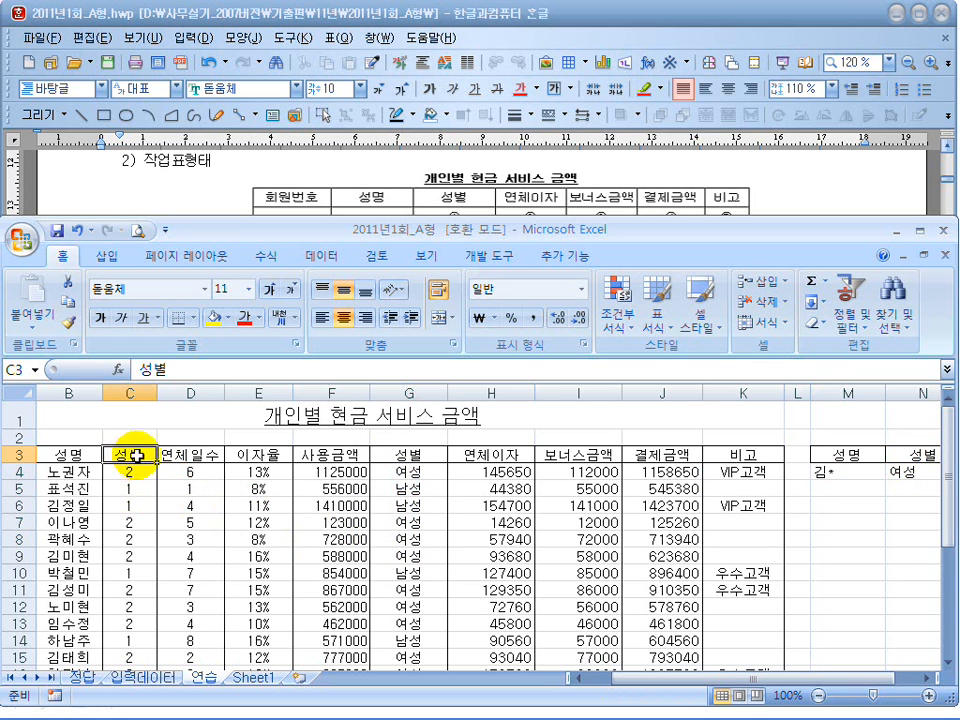
left_click(181, 370)
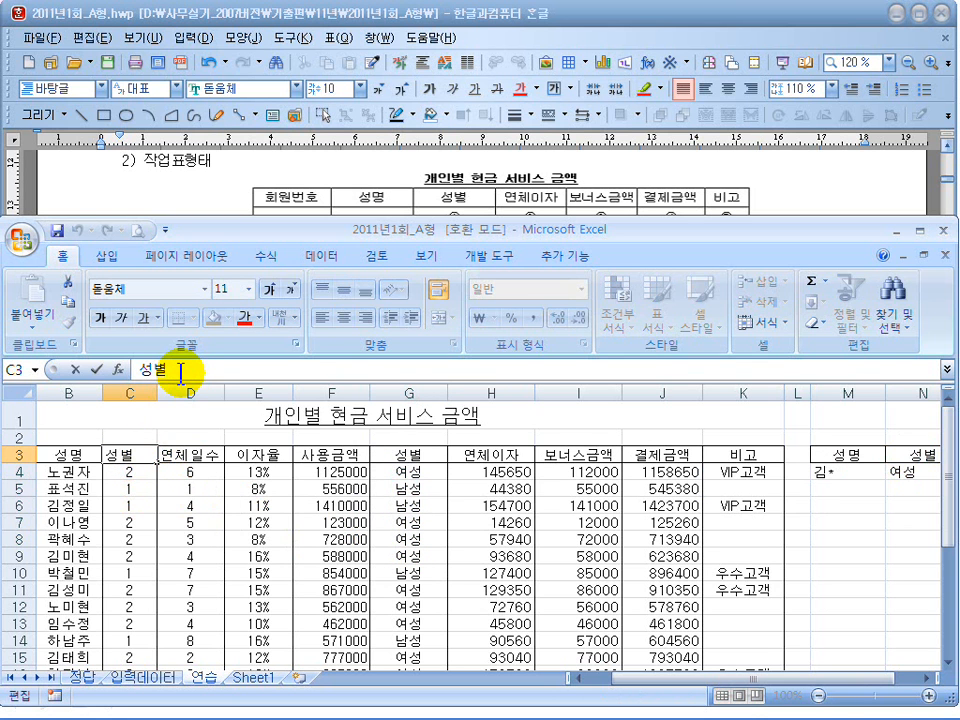
key("Return")
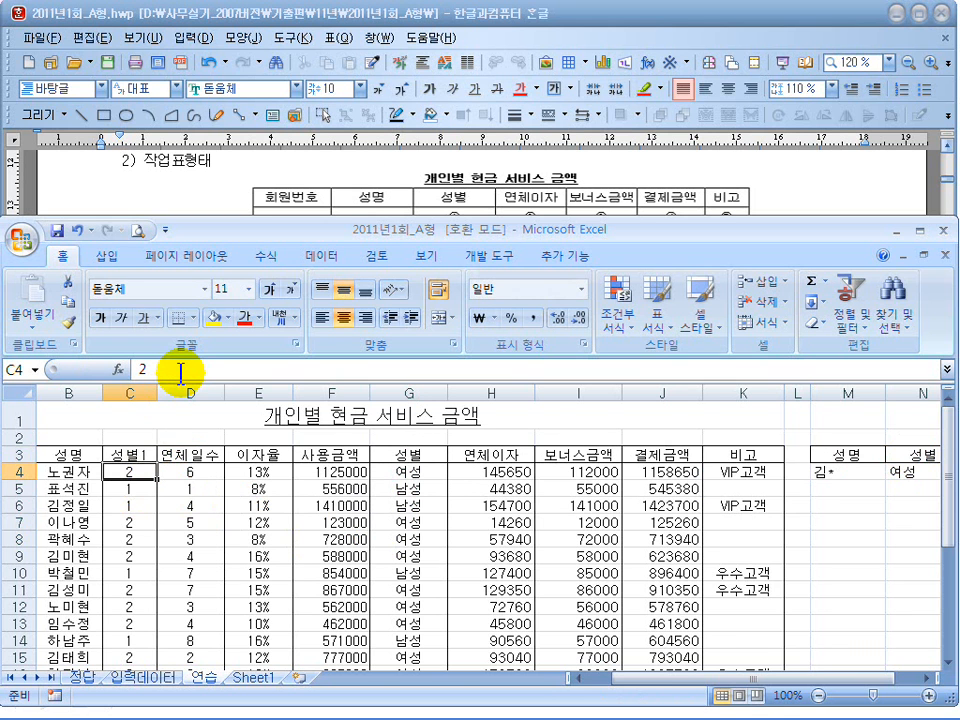
left_click(134, 455)
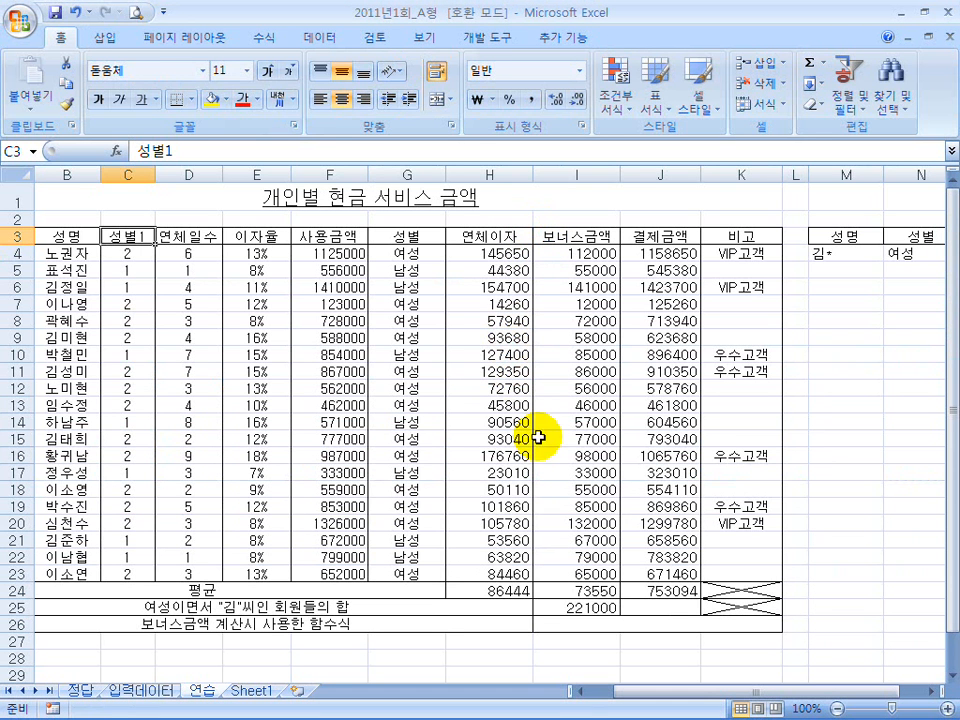
left_click(604, 614)
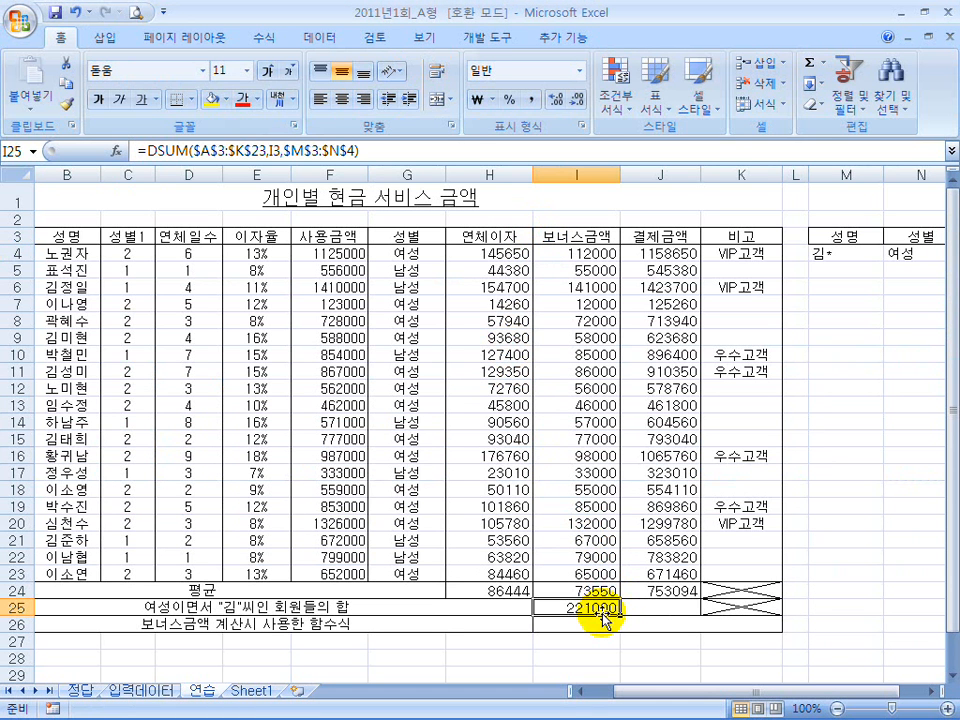
left_click(915, 239)
left_click(415, 237)
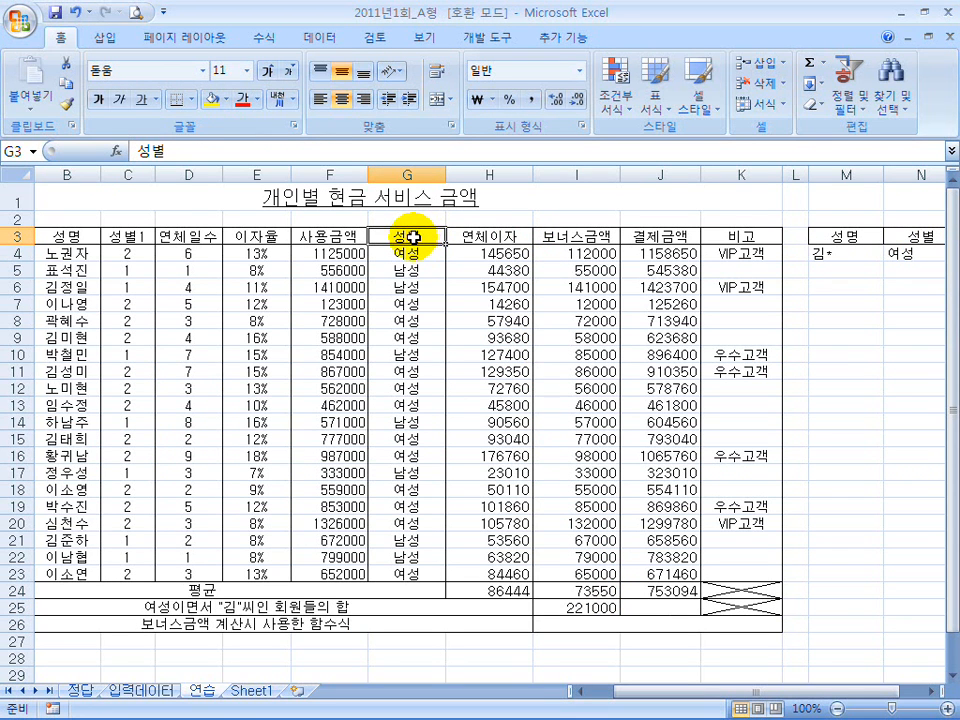
Hide the input columns C:F, from 성별1 to 사용금액, and check the 성별 headers in N3 and G3.
left_click_drag(130, 174, 310, 170)
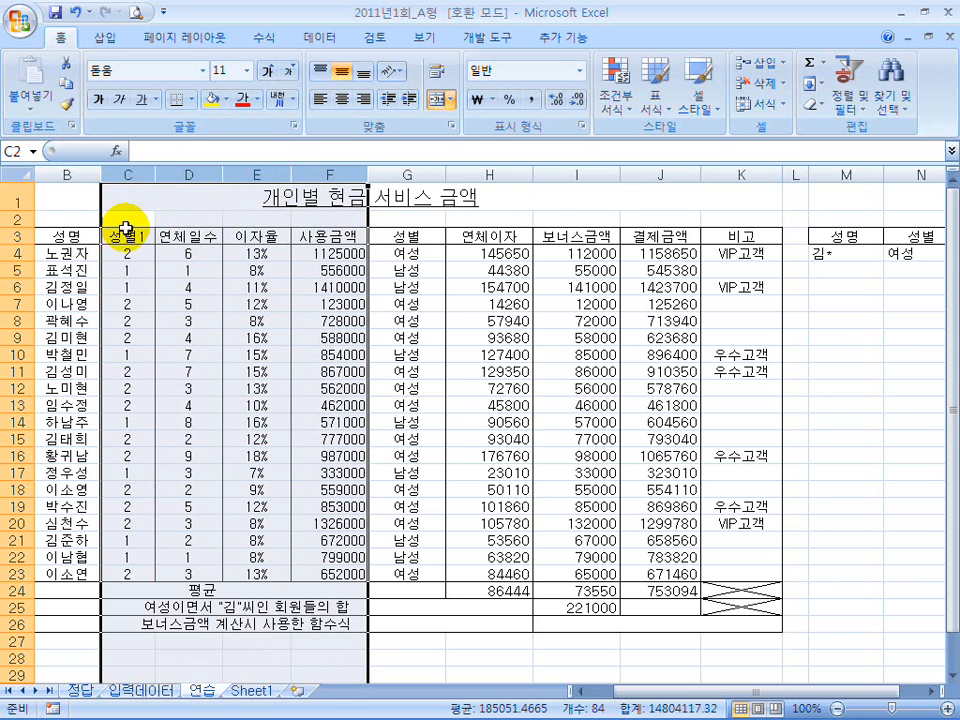
right_click(203, 176)
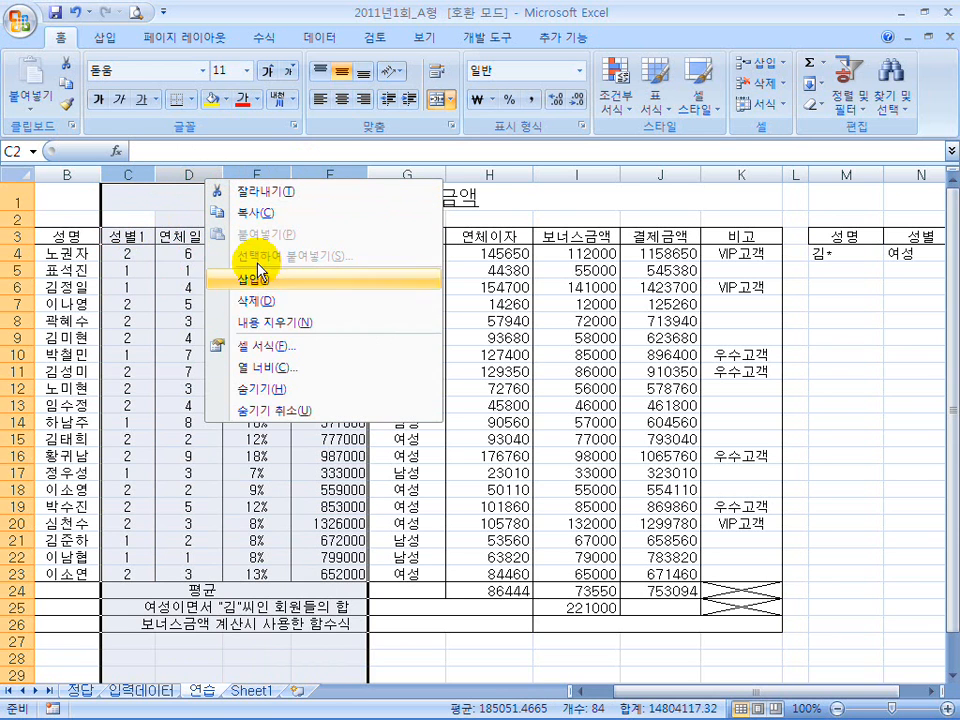
left_click(270, 386)
left_click(271, 356)
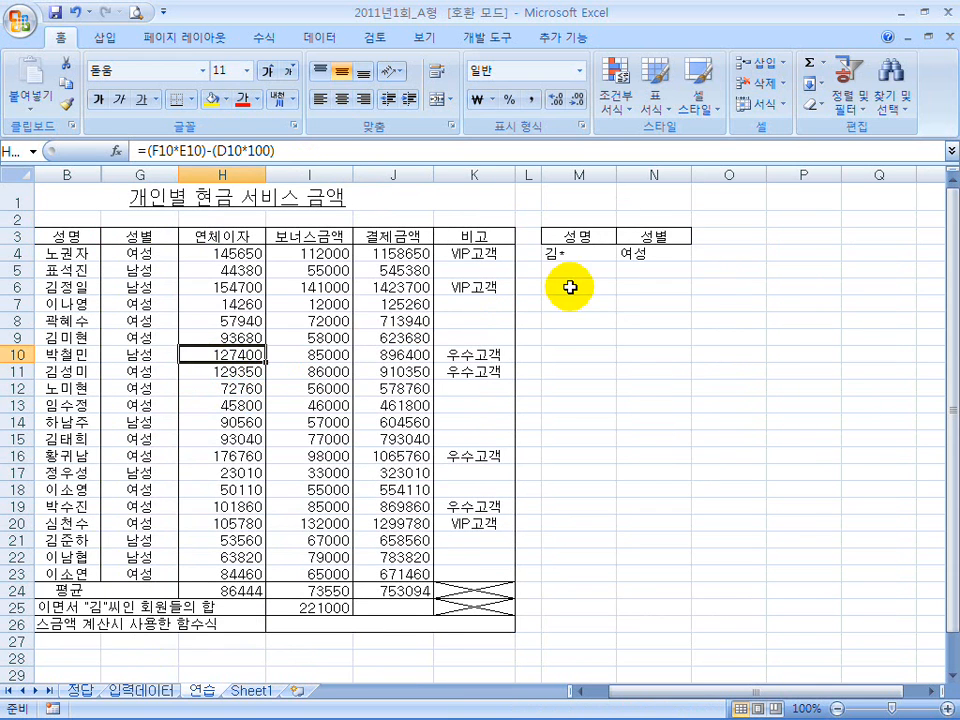
left_click(651, 236)
left_click(137, 236)
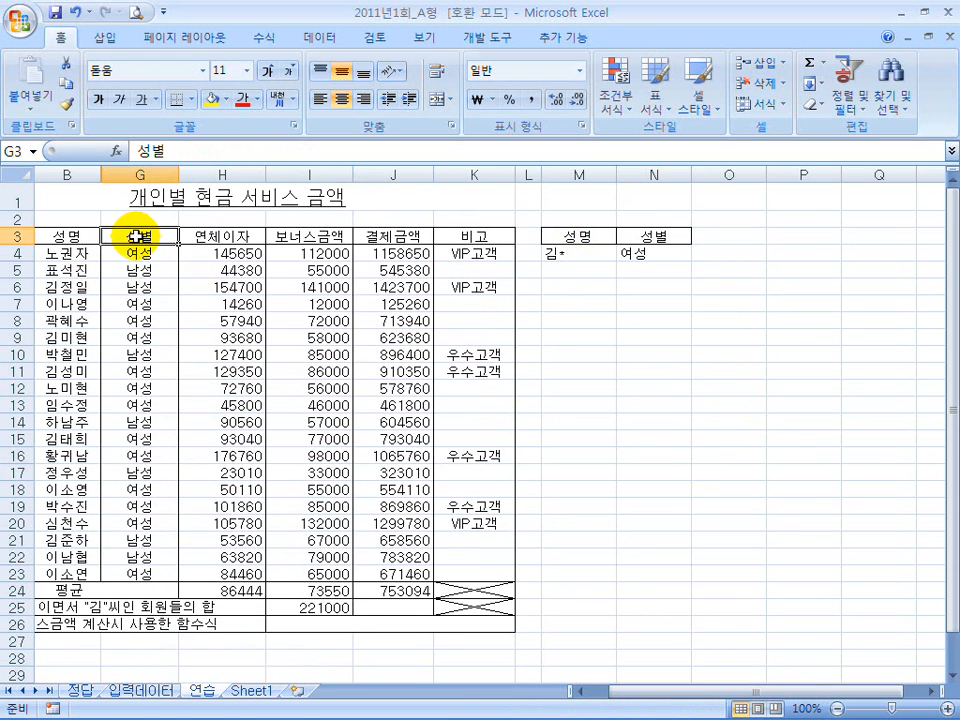
left_click(578, 690)
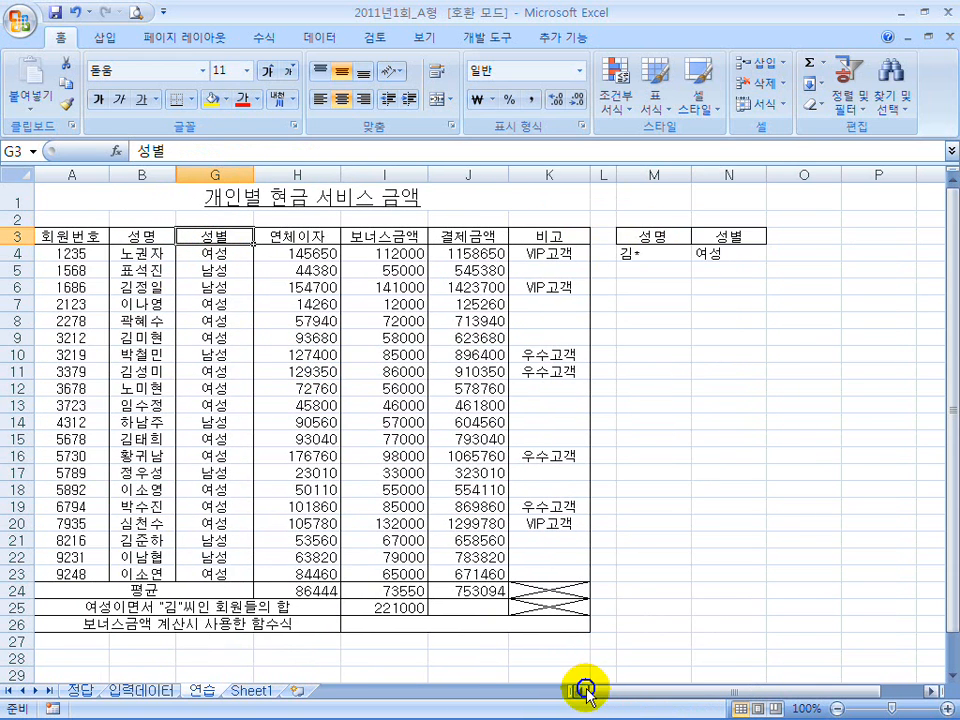
Fill the DSUM formula from I25 across to J25 for the 결제금액 column.
left_click(287, 436)
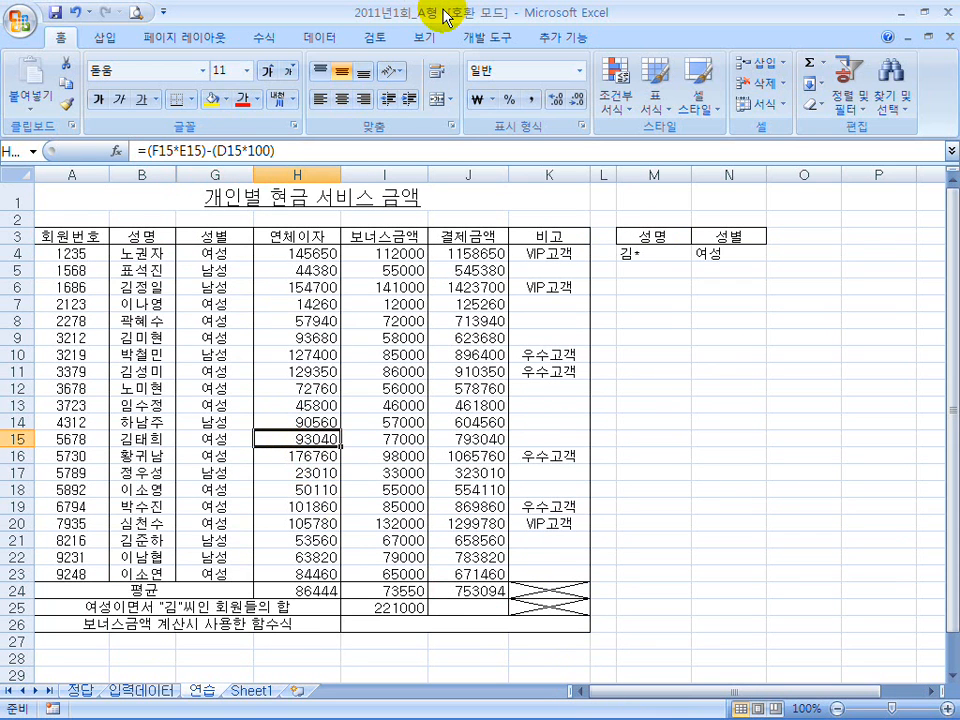
left_click(425, 608)
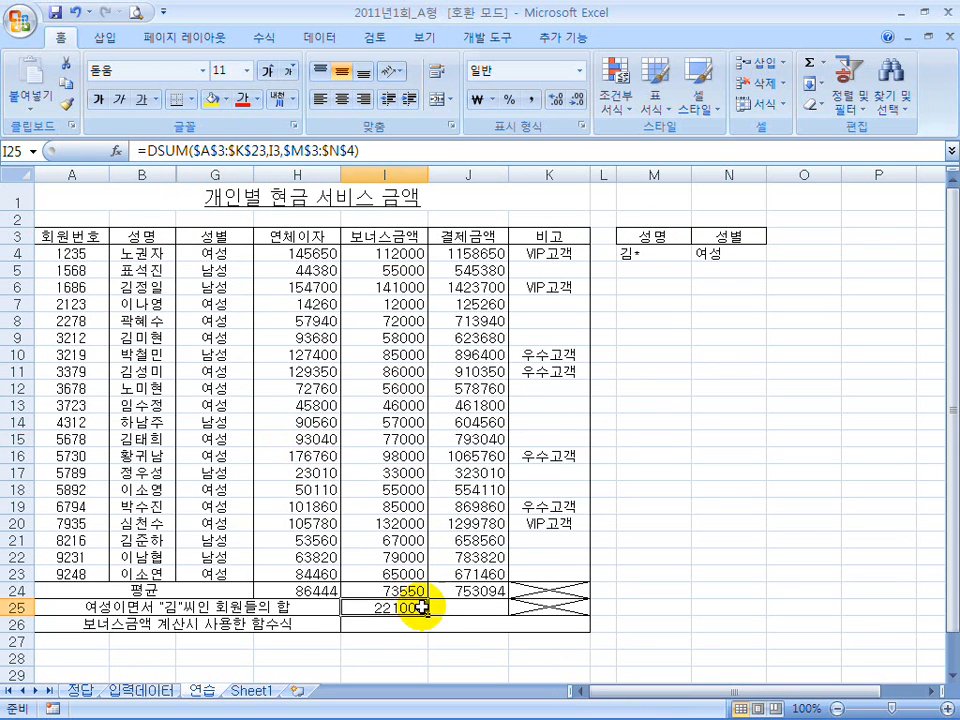
left_click_drag(429, 612, 449, 620)
Copy the 보너스금액 formula text =INT(F4/10000)*1000 from I4 and enter it in the merged cell I26.
left_click(428, 626)
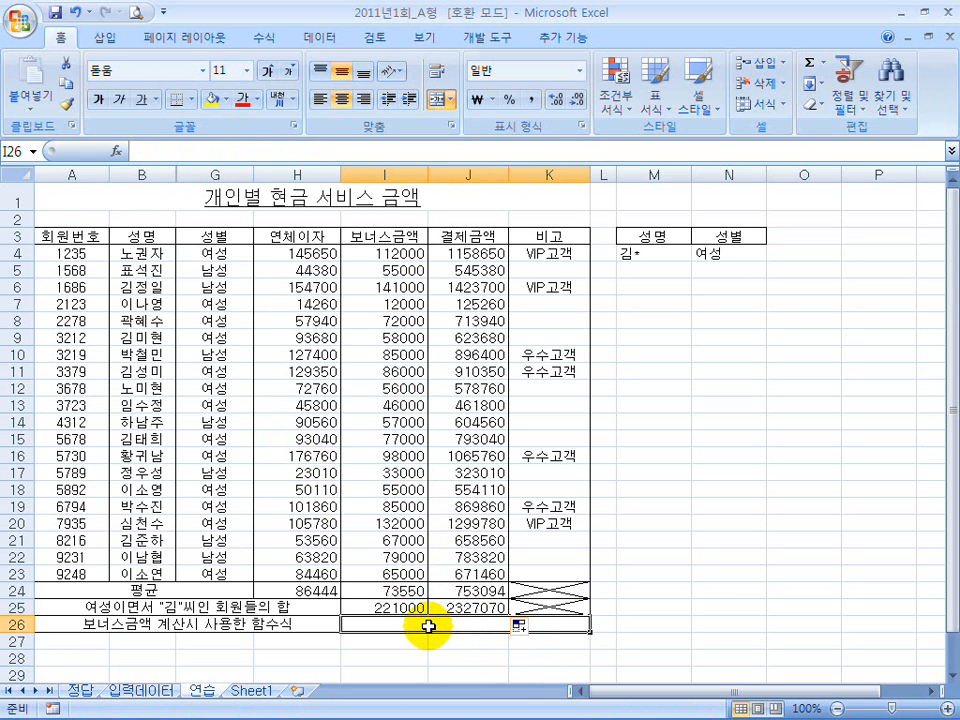
left_click(385, 254)
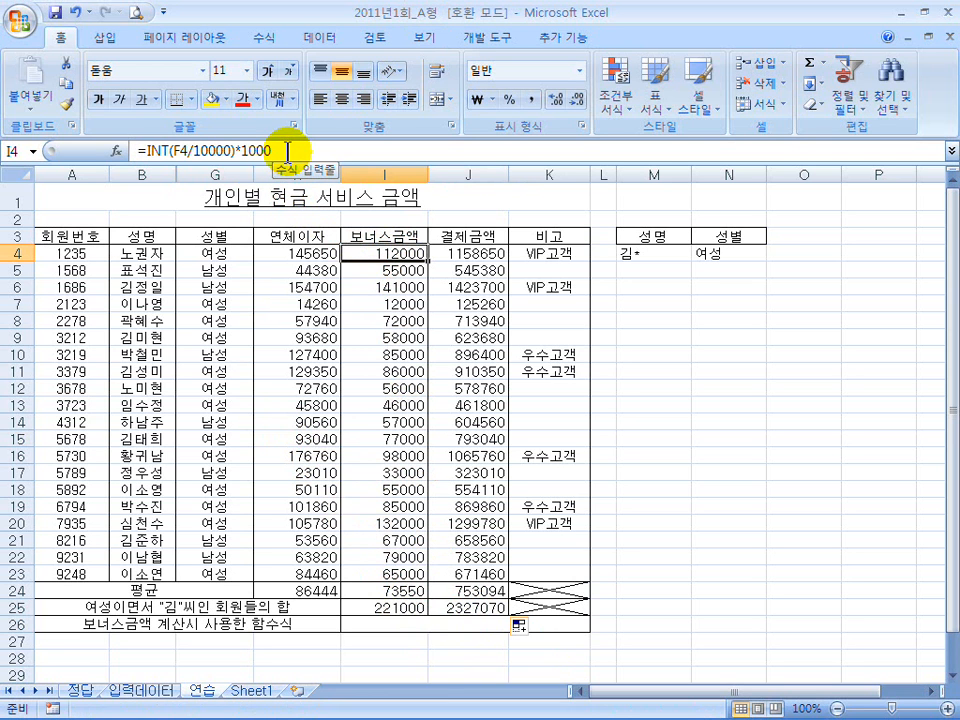
left_click_drag(287, 150, 138, 150)
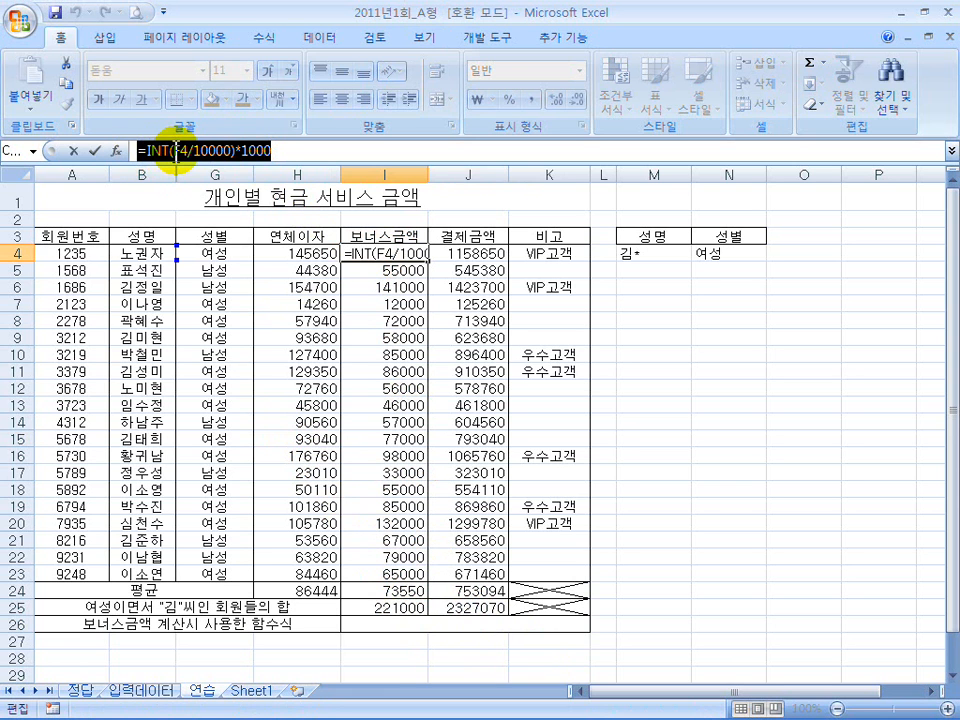
key("ctrl+c")
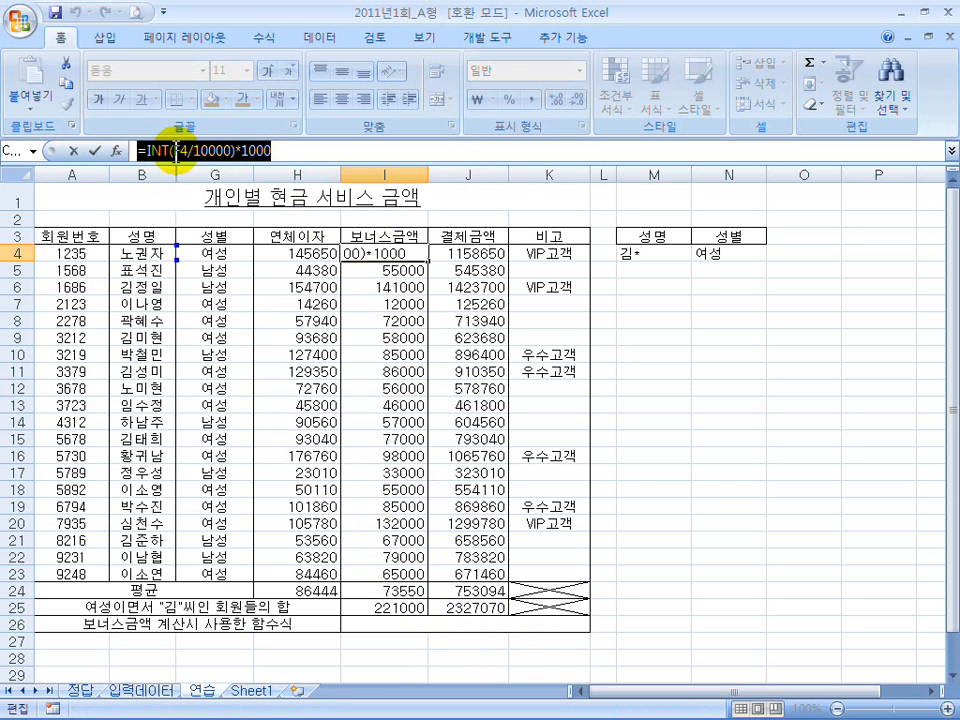
key("Escape")
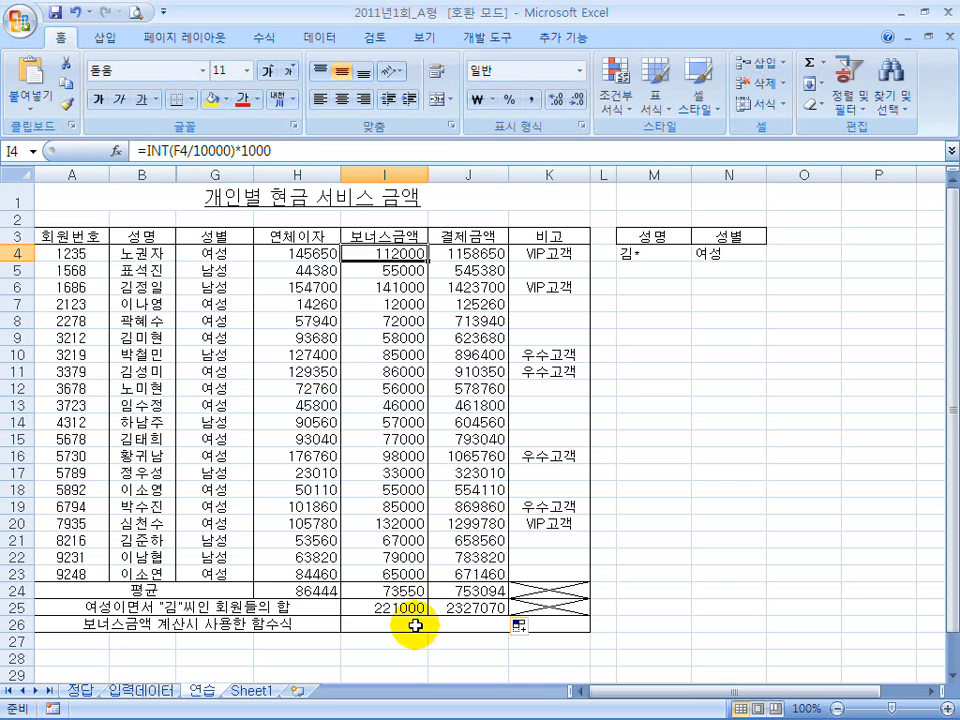
double_click(415, 625)
key("ctrl+v")
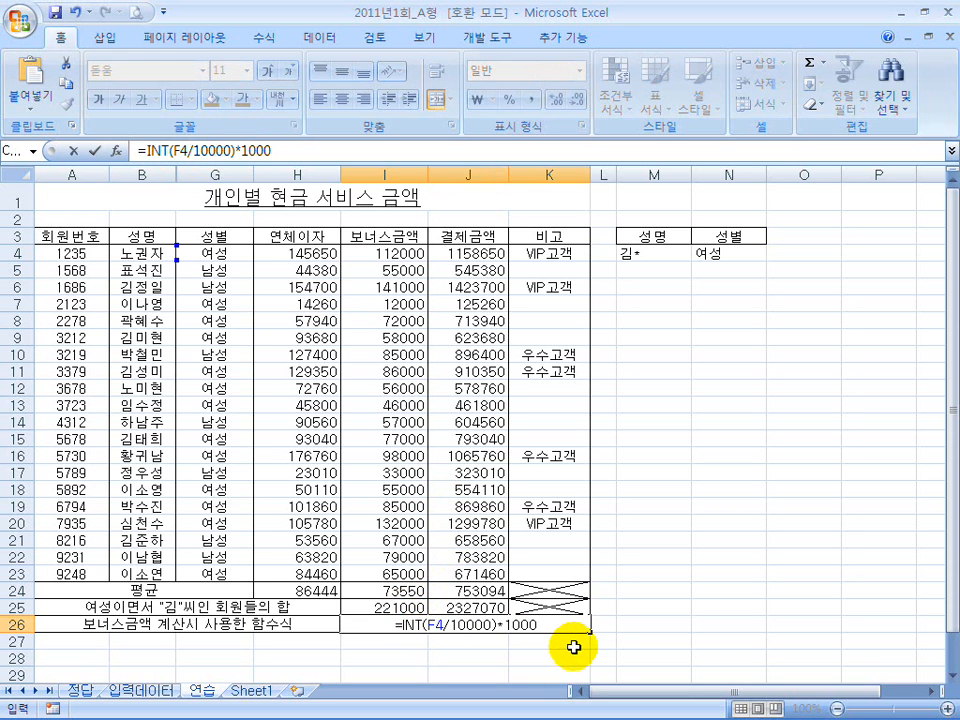
key("Return")
Wrap the formula in I26 in braces so the cell holds {=INT(F4/10000)*1000}.
left_click(499, 626)
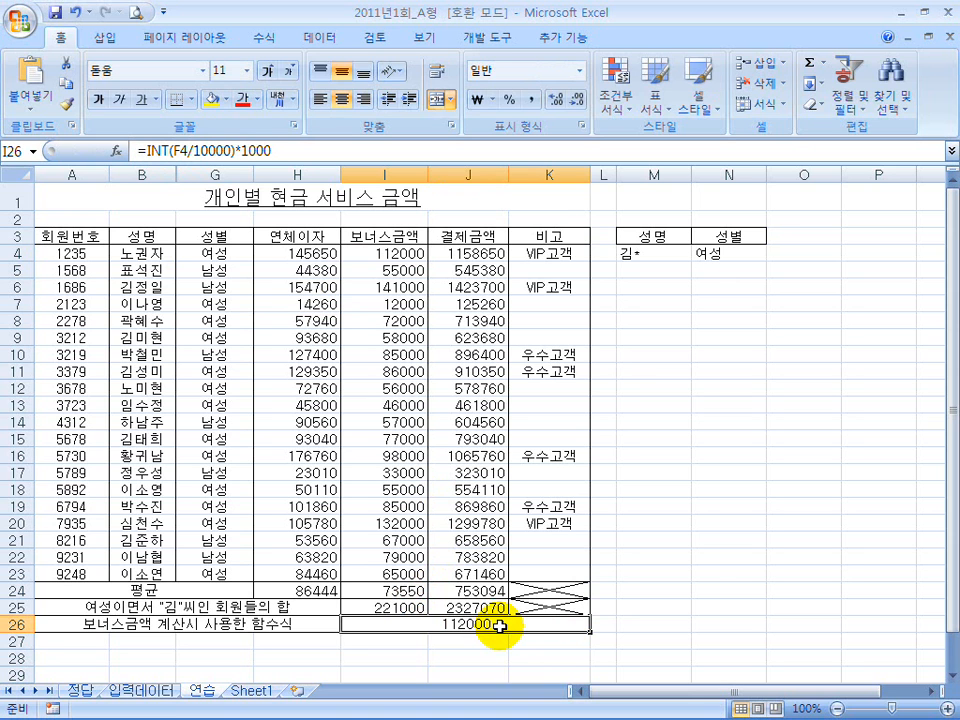
double_click(499, 626)
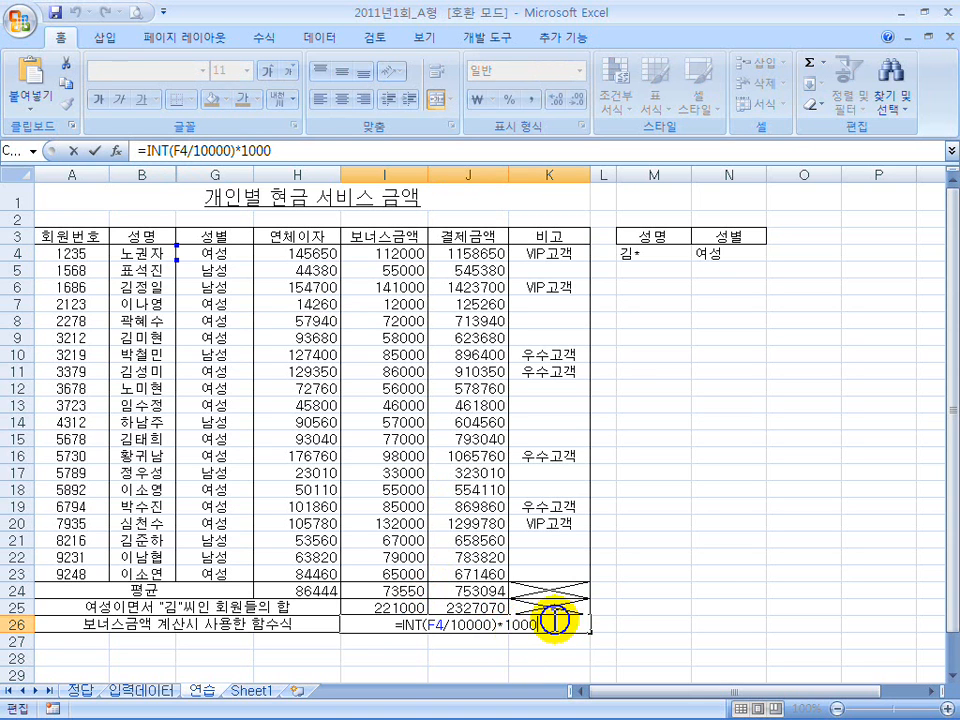
left_click(401, 628)
type("{")
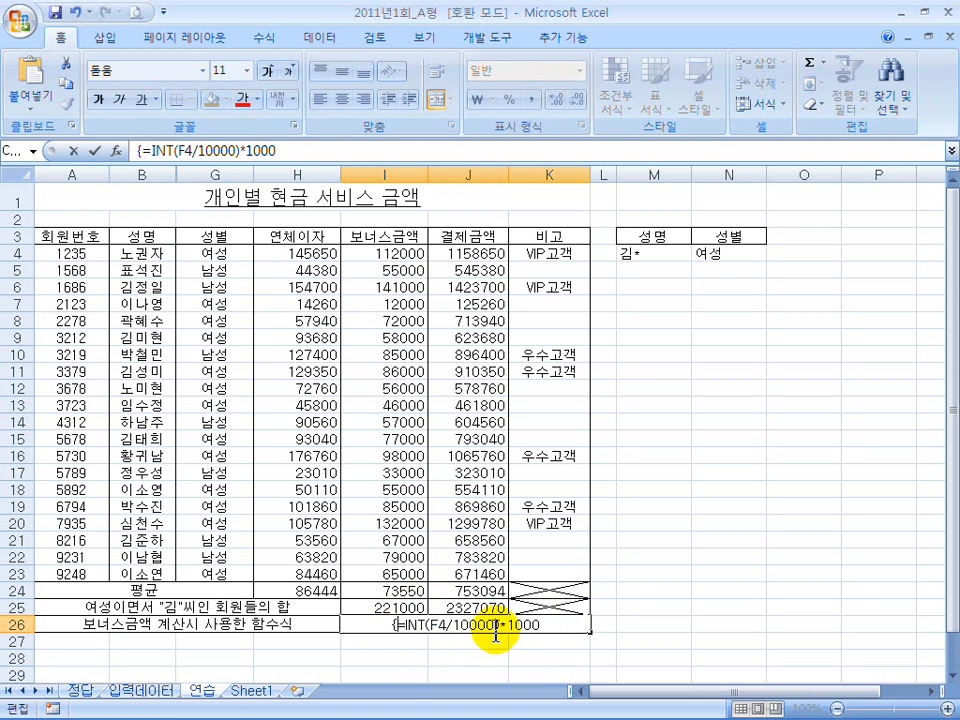
type("}")
key("Return")
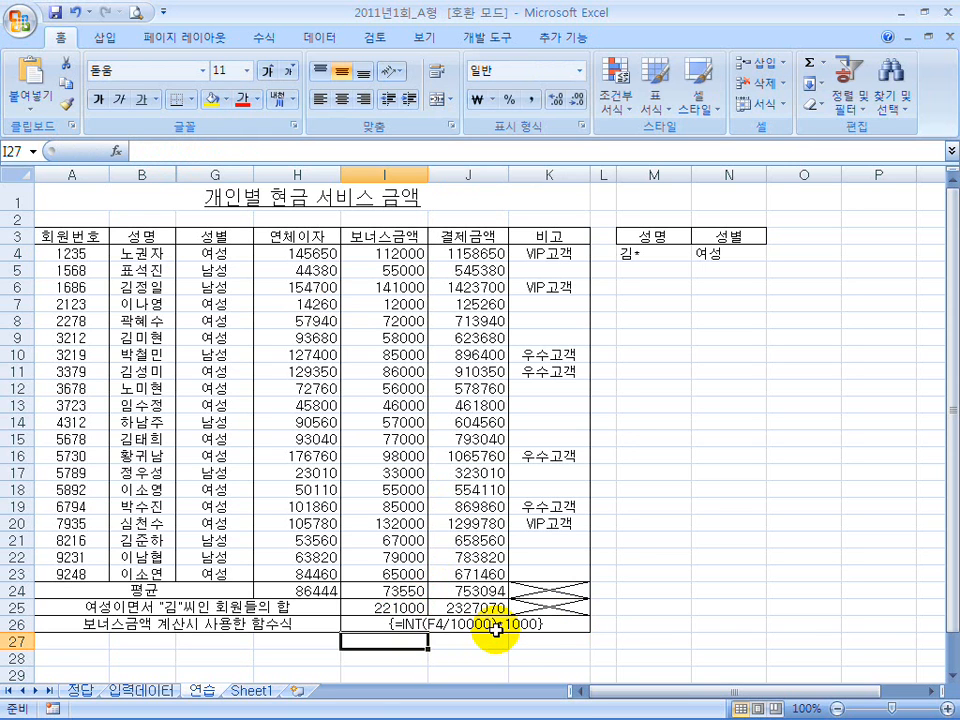
Compare I26 with the formula in I4 and remove the surrounding braces from I26, leaving =INT(F4/10000)*1000.
left_click(496, 630)
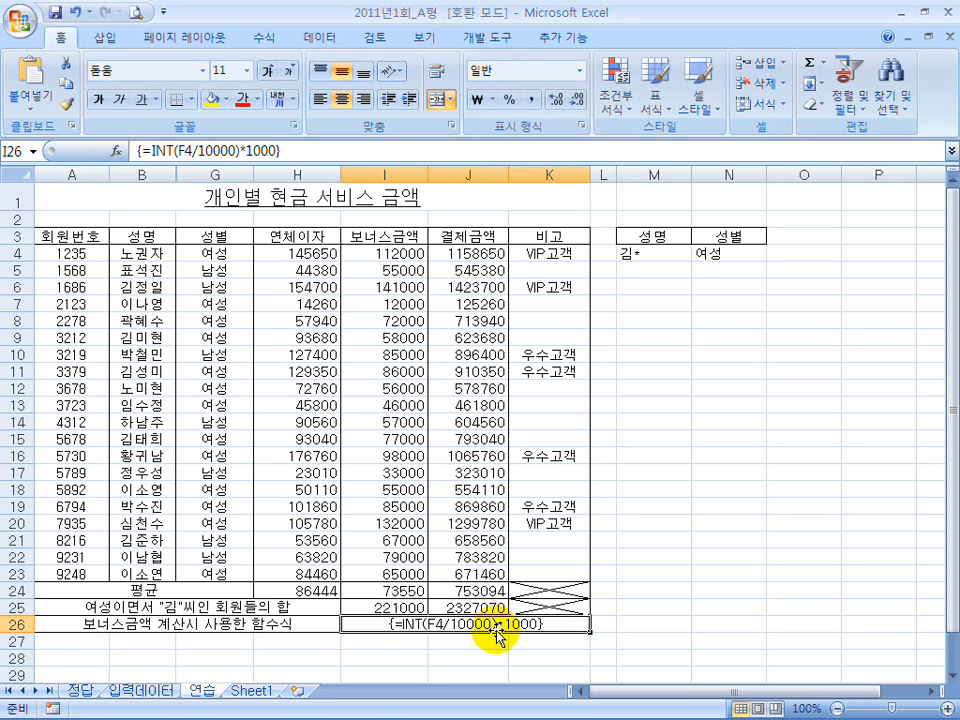
left_click(398, 253)
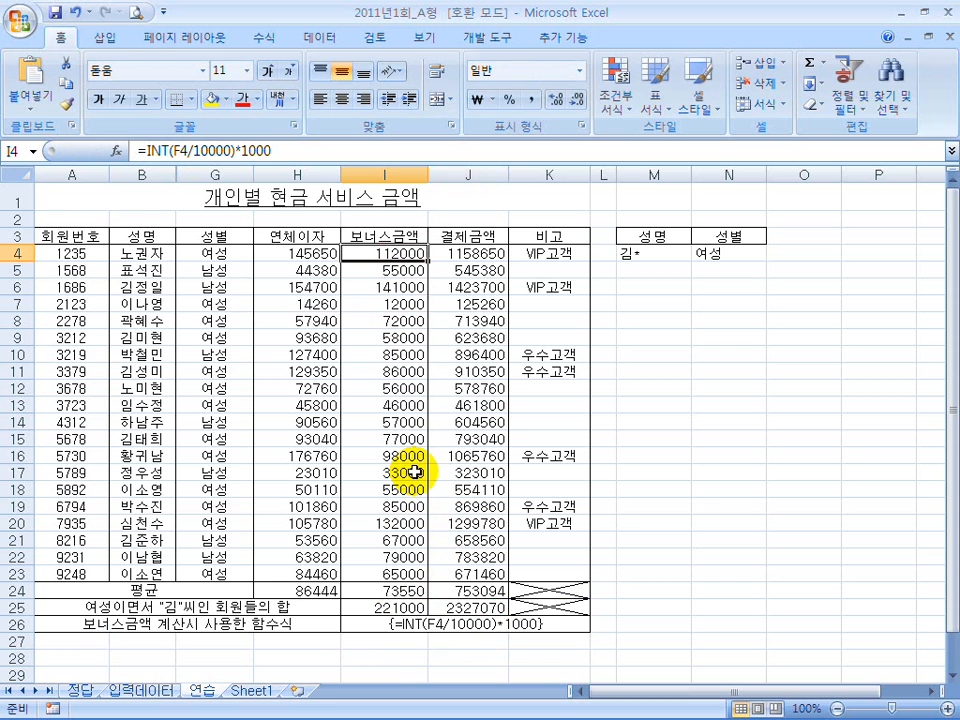
left_click(430, 632)
left_click(137, 150)
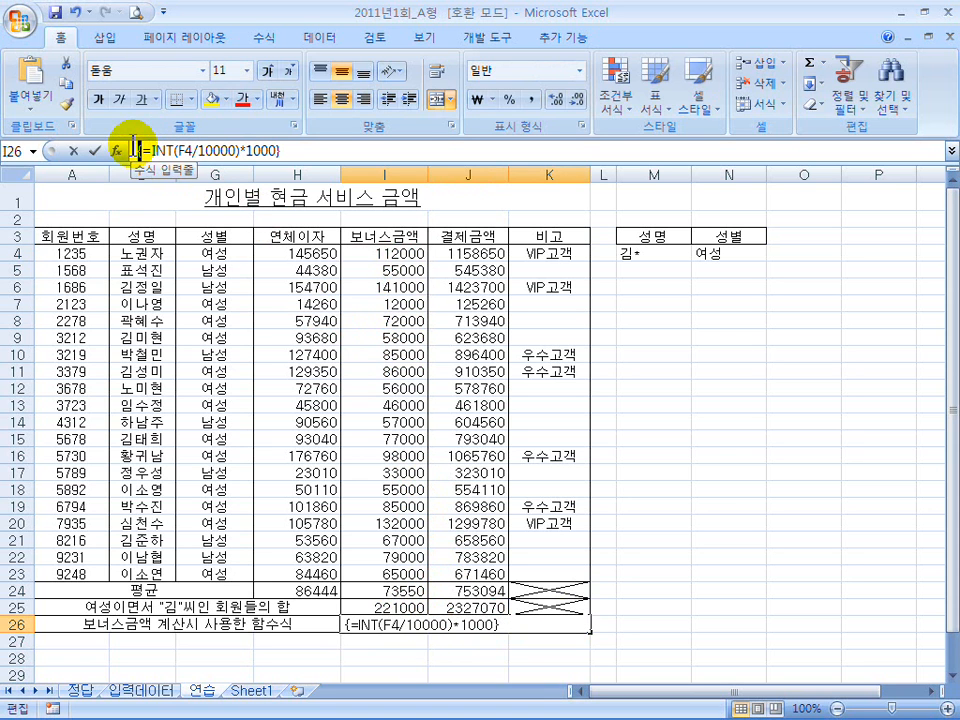
left_click(137, 150)
key("Return")
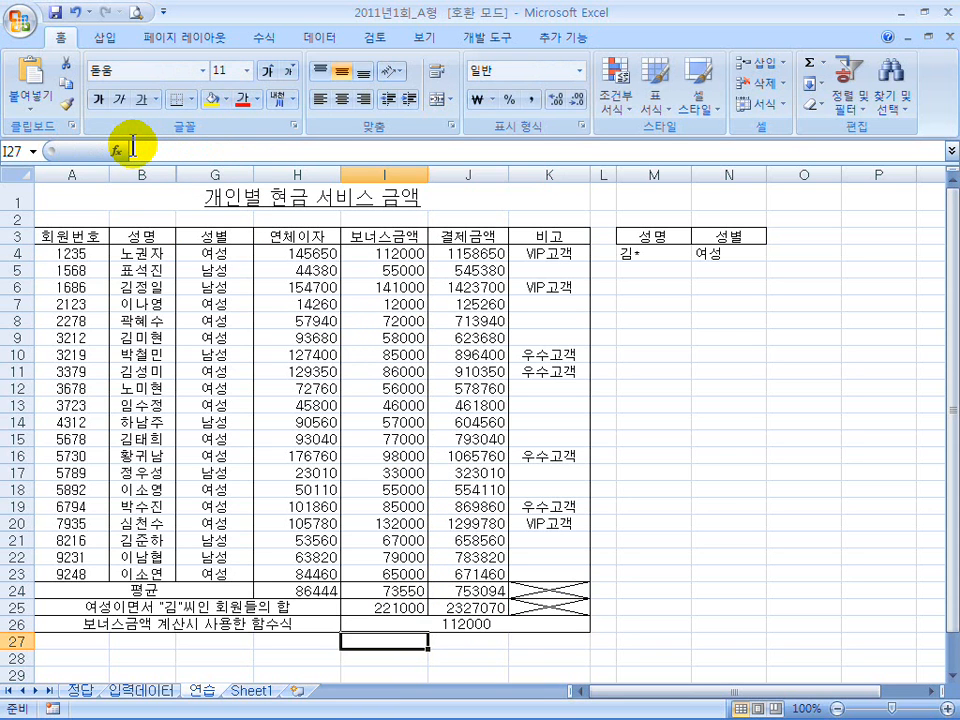
Put an apostrophe before the formula in I26 to make it the text '=INT(F4/10000)*1000.
left_click(422, 624)
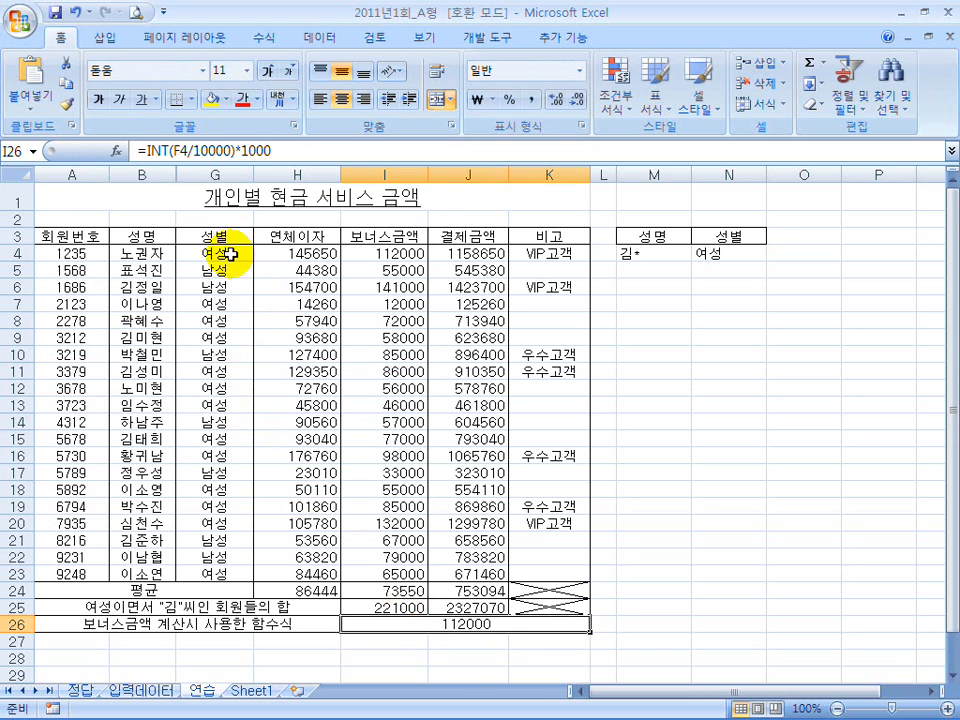
left_click(139, 152)
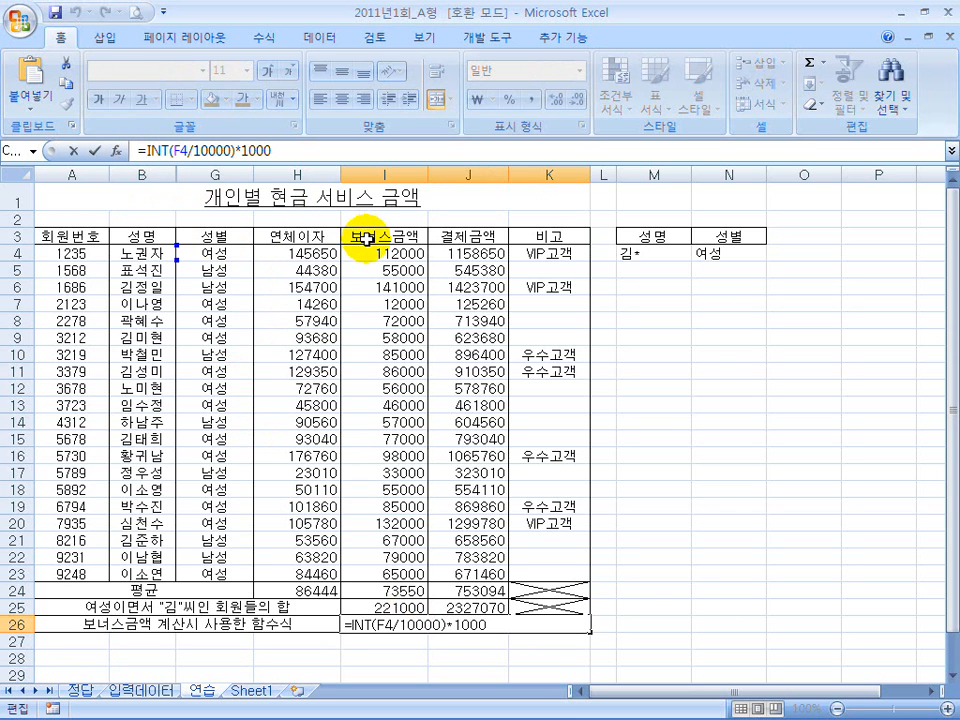
type("'")
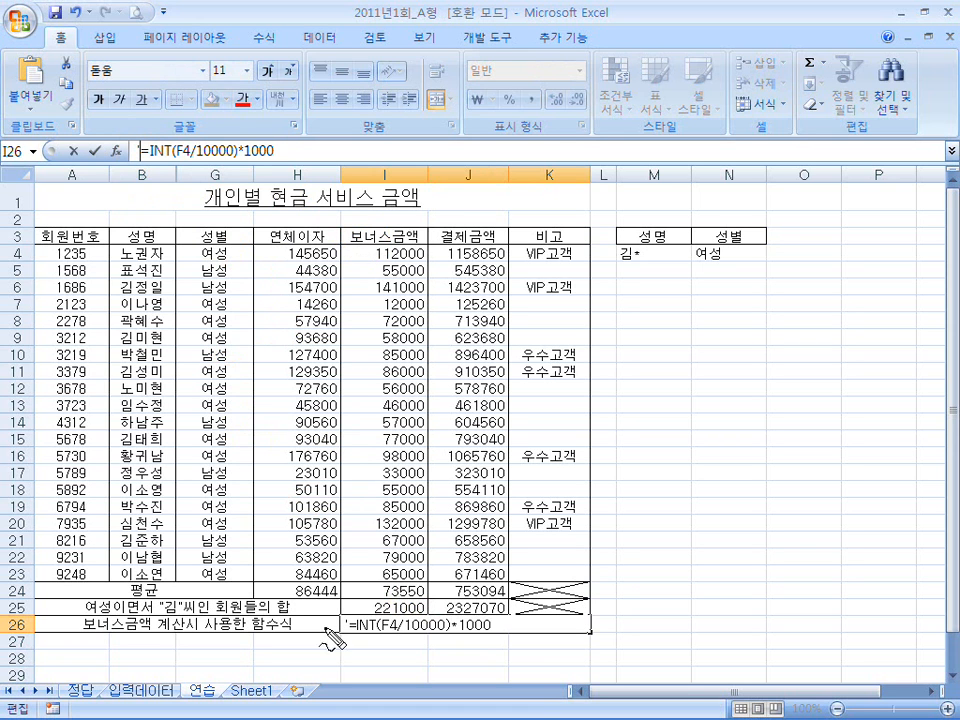
left_click_drag(398, 275, 420, 335)
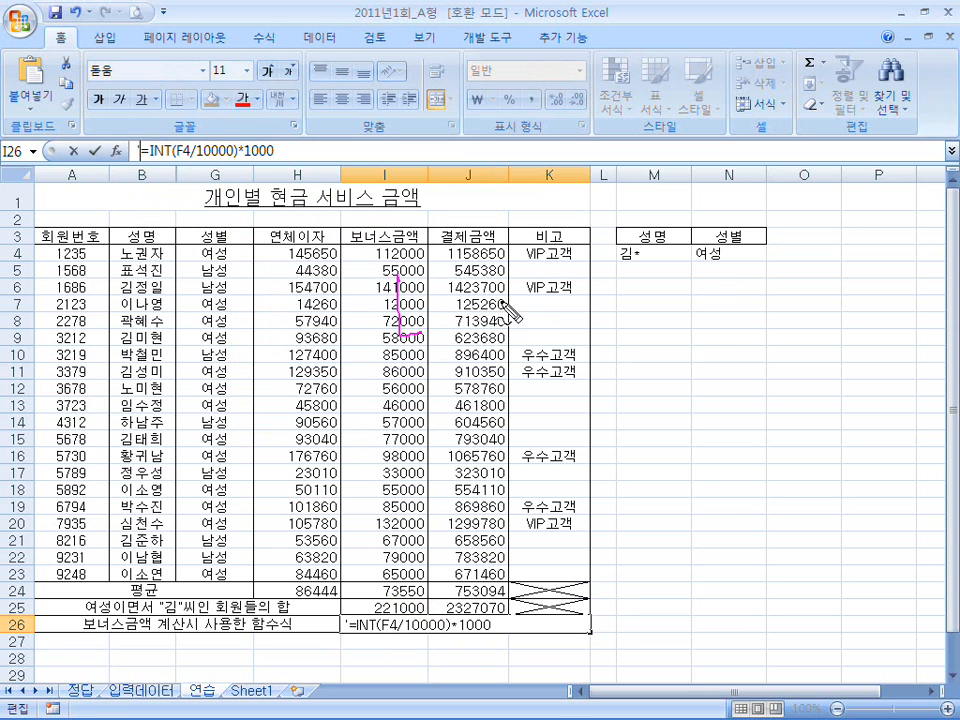
left_click_drag(508, 300, 492, 366)
mouse_move(576, 289)
left_mouse_down()
mouse_move(570, 302)
mouse_move(578, 300)
mouse_move(584, 336)
left_mouse_up()
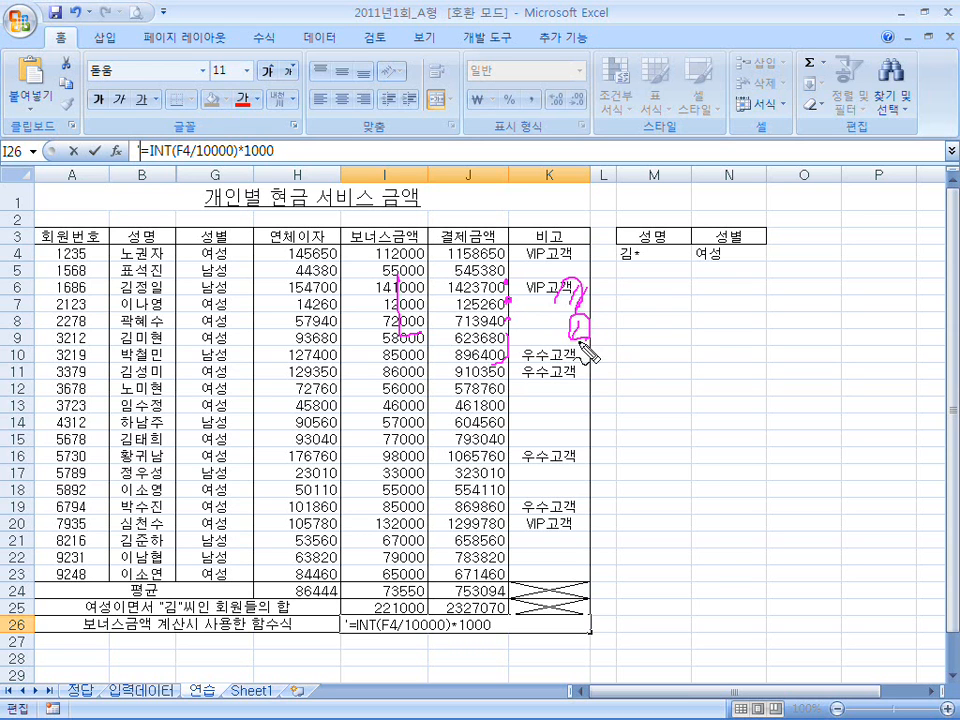
Commit the apostrophe-prefixed formula text '=INT(F4/10000)*1000 in I26.
mouse_move(647, 255)
left_mouse_down()
mouse_move(620, 298)
mouse_move(705, 259)
mouse_move(640, 249)
mouse_move(643, 320)
mouse_move(666, 330)
left_mouse_up()
left_click_drag(588, 318, 574, 323)
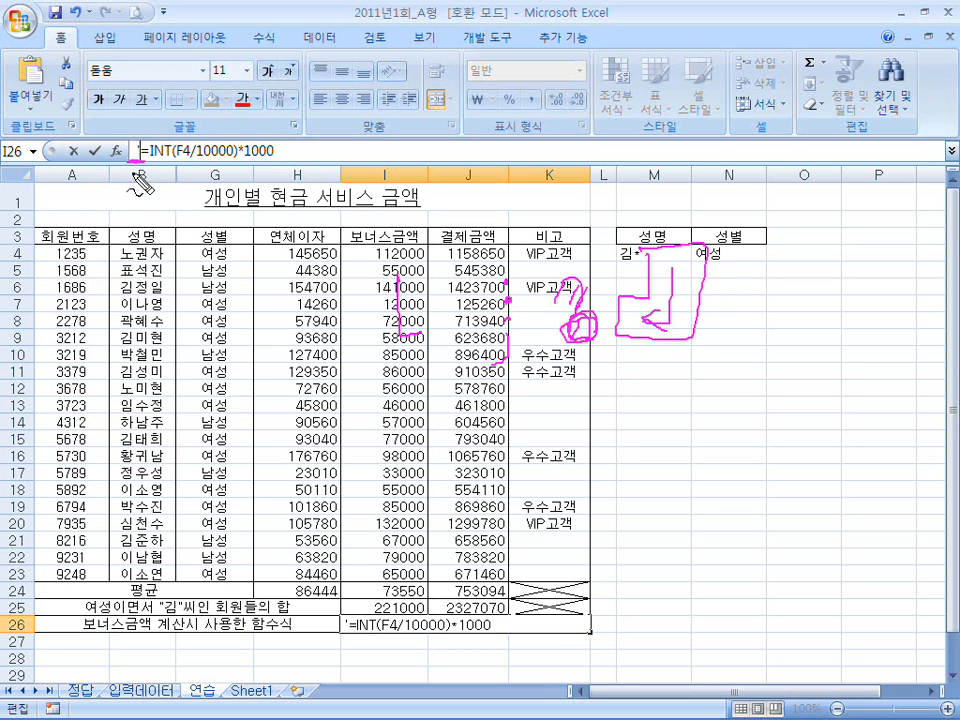
left_click_drag(140, 156, 280, 172)
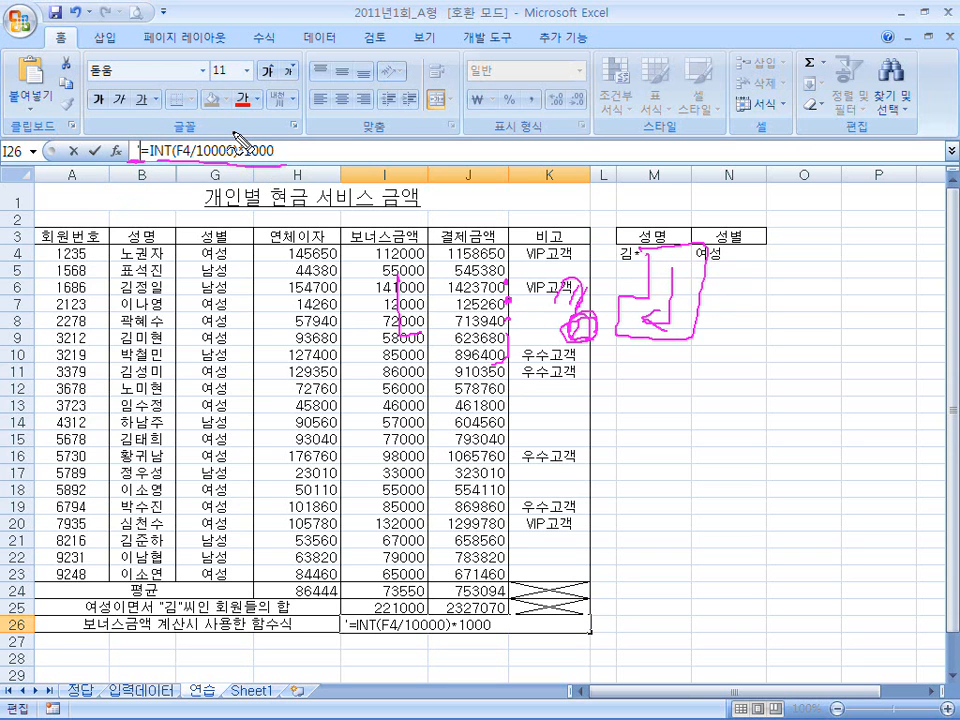
key("Escape")
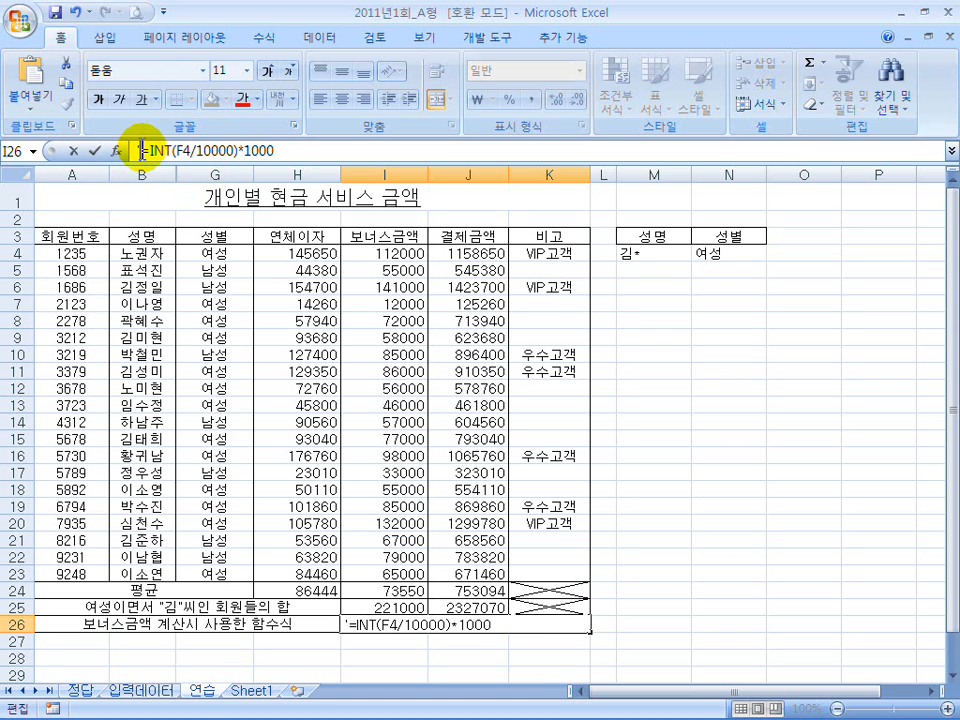
key("Return")
left_click(505, 621)
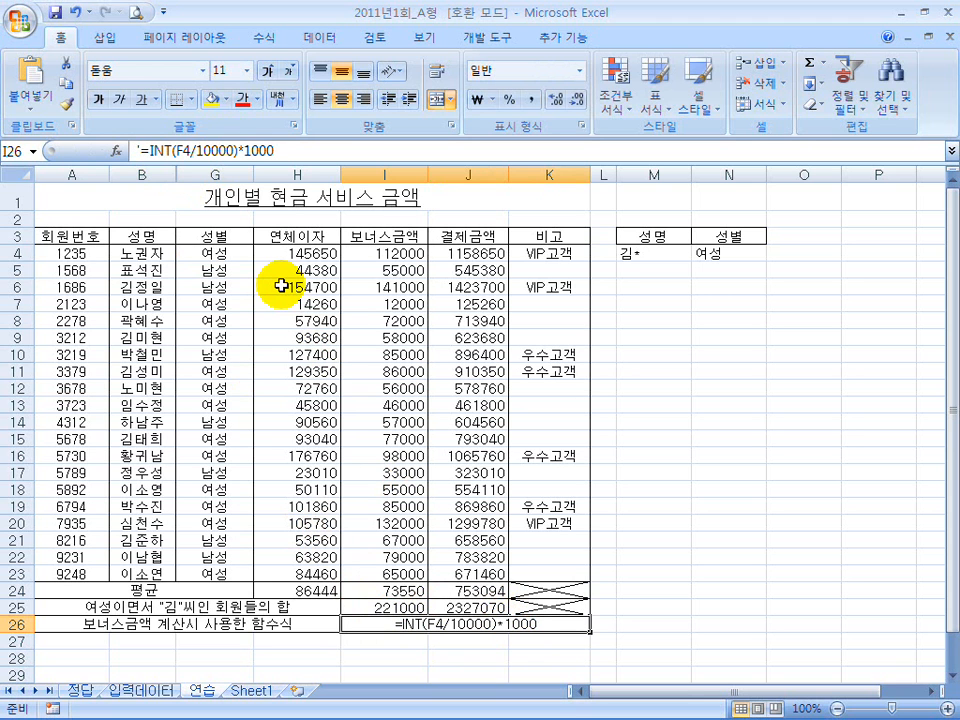
left_click_drag(670, 350, 687, 420)
left_click_drag(803, 342, 800, 408)
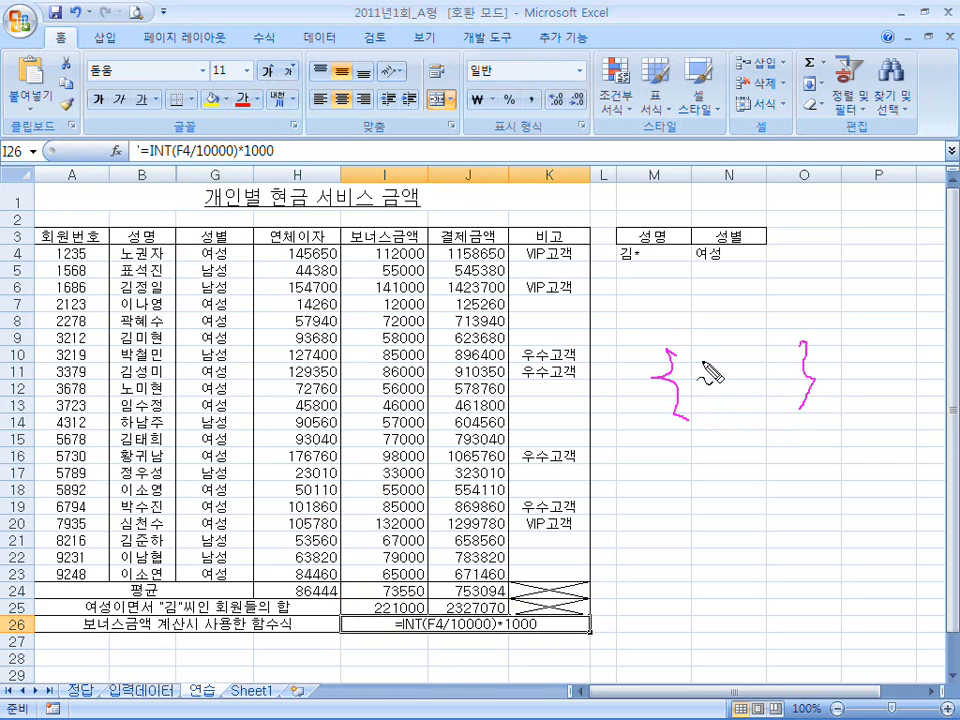
left_click_drag(686, 300, 722, 326)
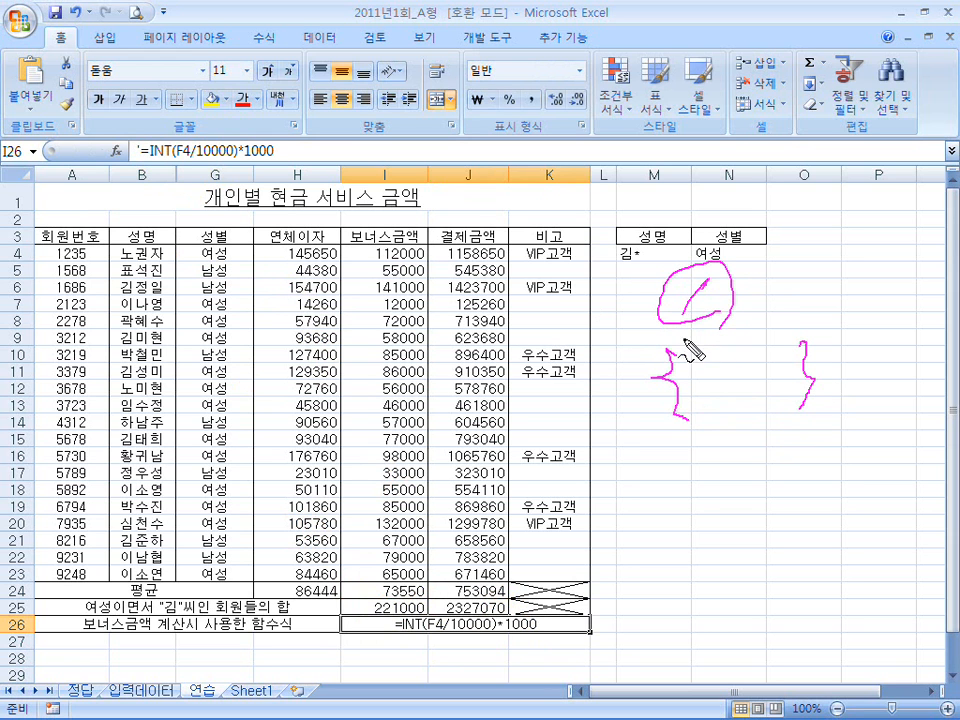
left_click_drag(140, 160, 280, 160)
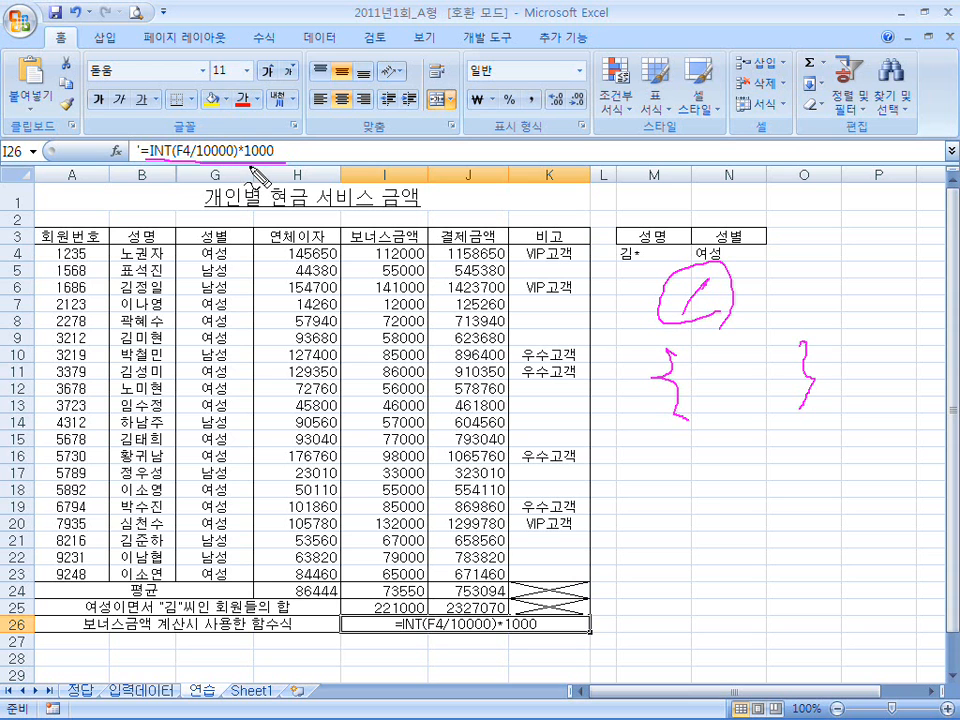
key("Escape")
left_click(625, 404)
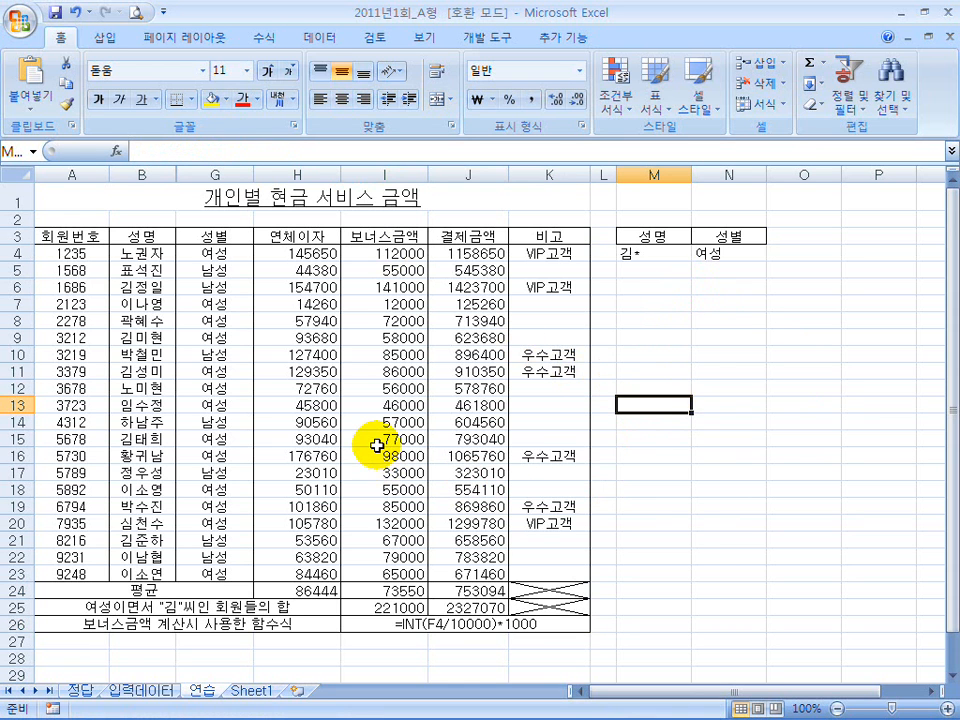
Format the amounts in H4:J24 and I25:J25 as 통화 with the ₩ symbol and 0 decimal places.
scroll(376, 446, "down", 1)
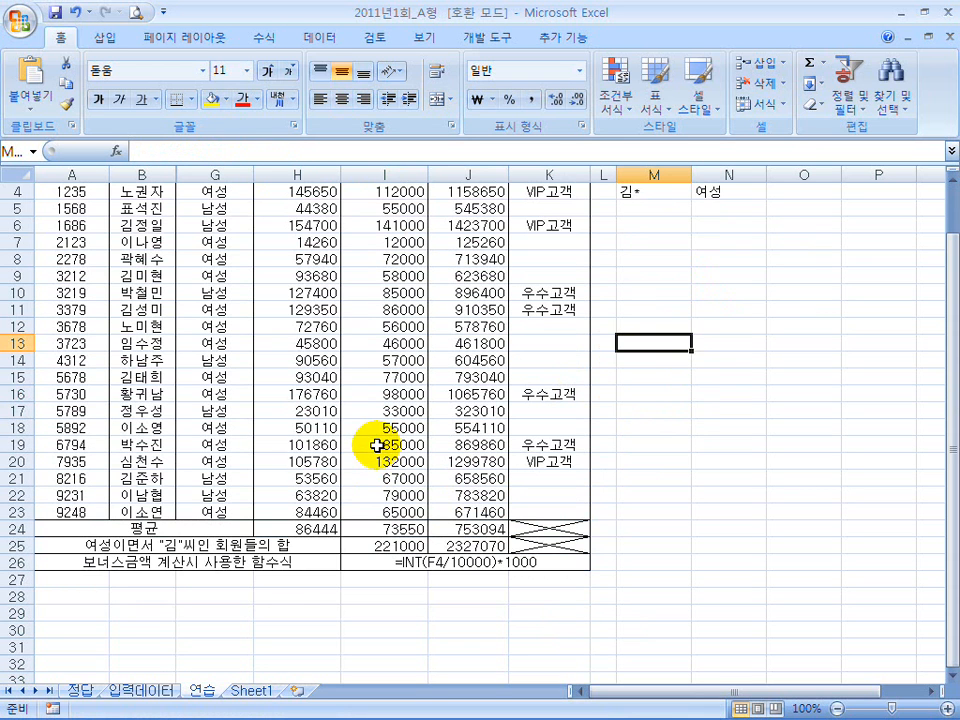
double_click(540, 14)
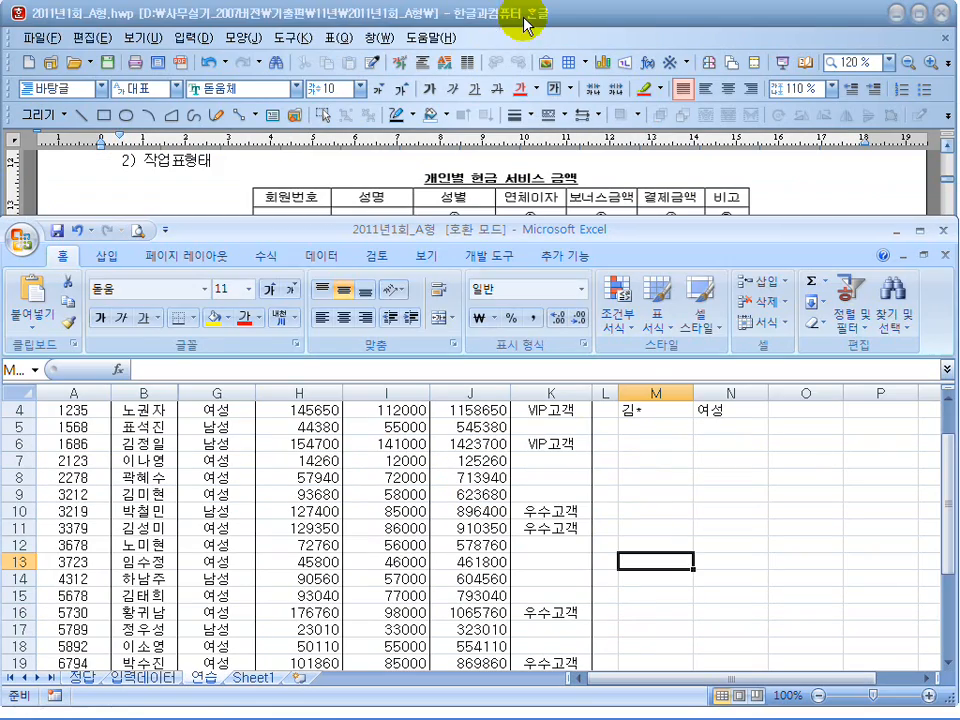
left_click(205, 175)
left_click(645, 471)
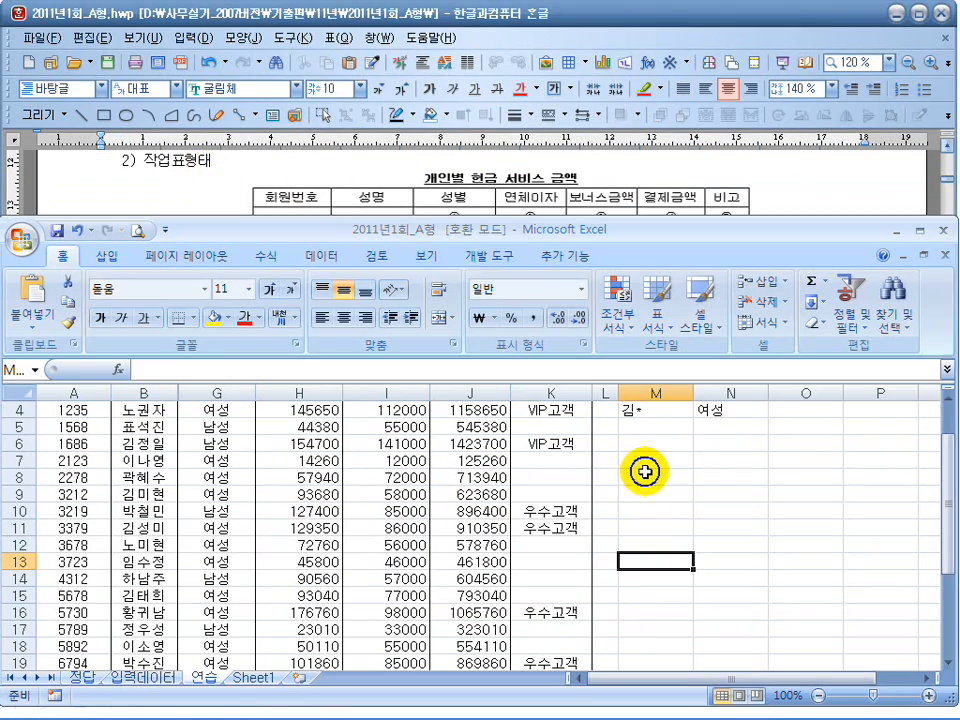
double_click(489, 230)
scroll(489, 225, "up", 1)
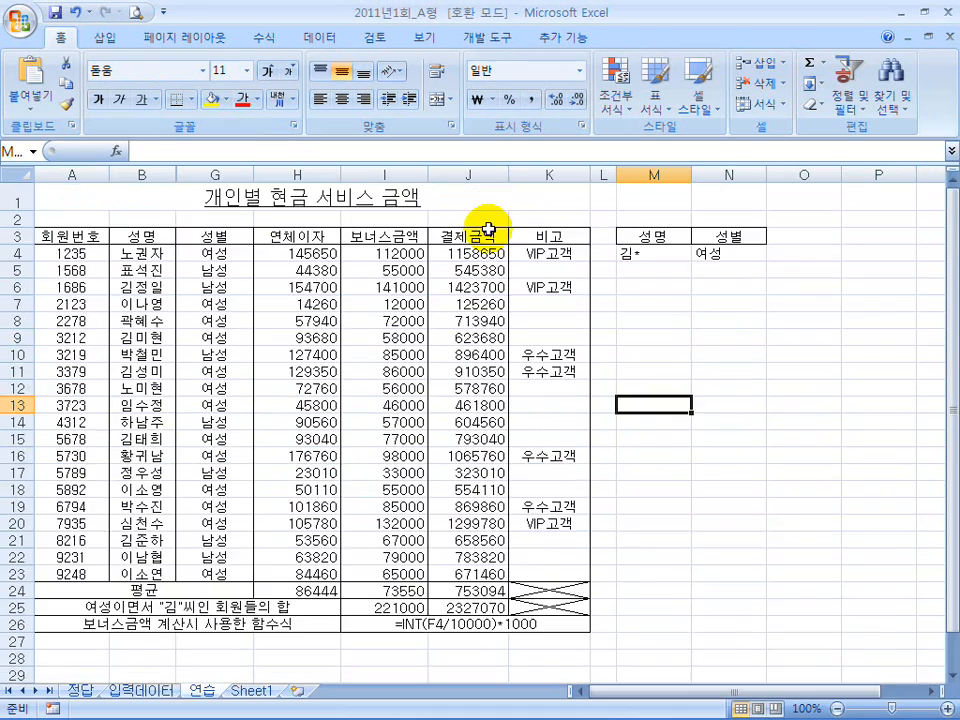
left_click_drag(296, 253, 465, 583)
left_click(465, 608, "shift")
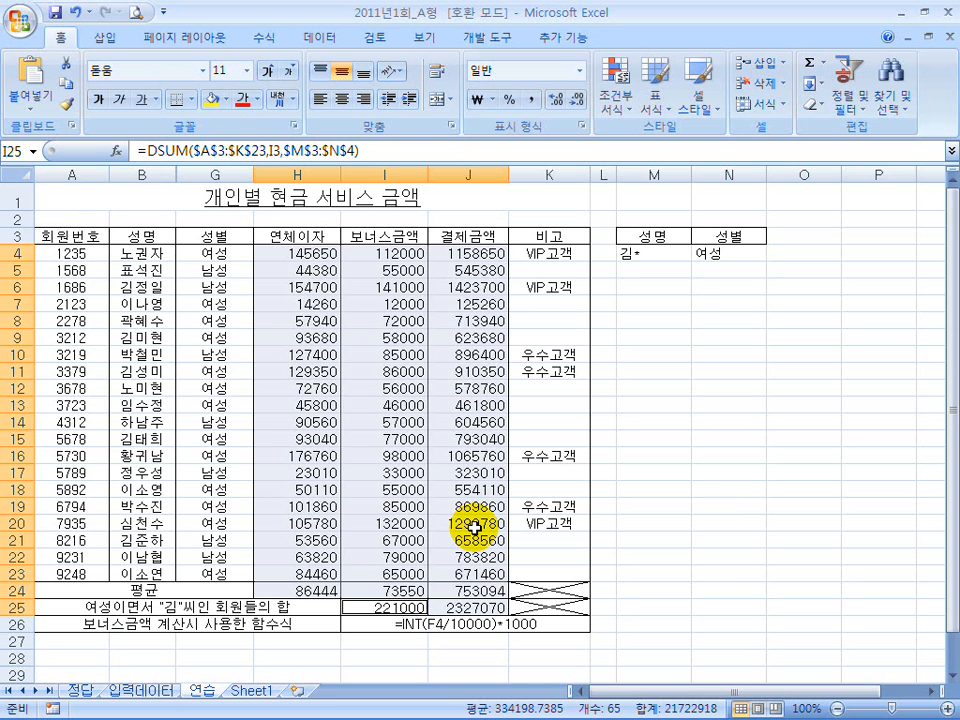
key("ctrl+1")
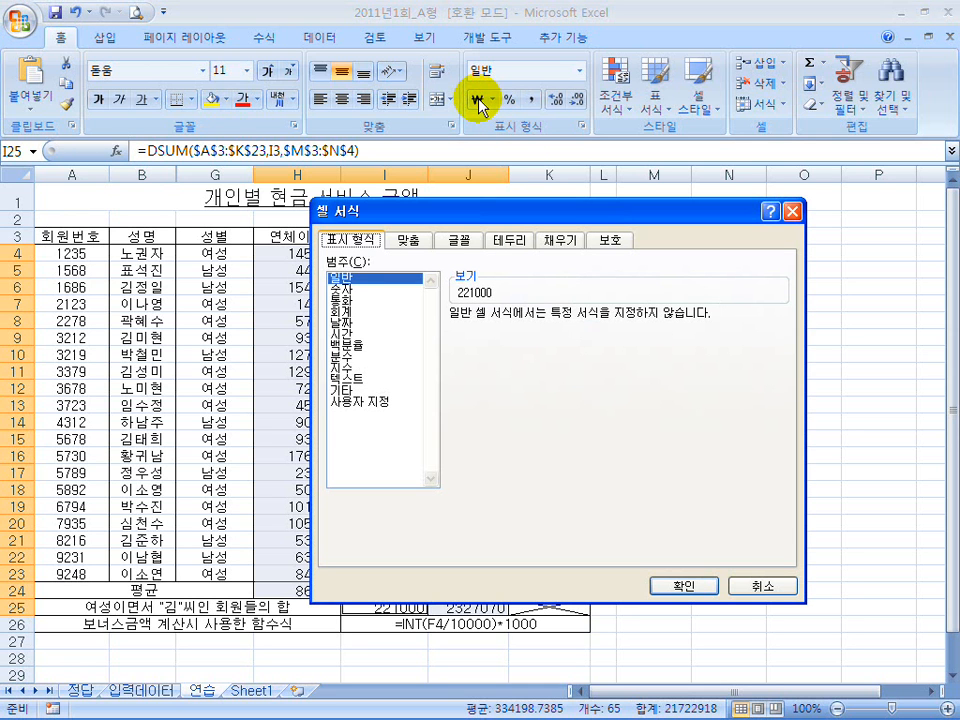
left_click(370, 300)
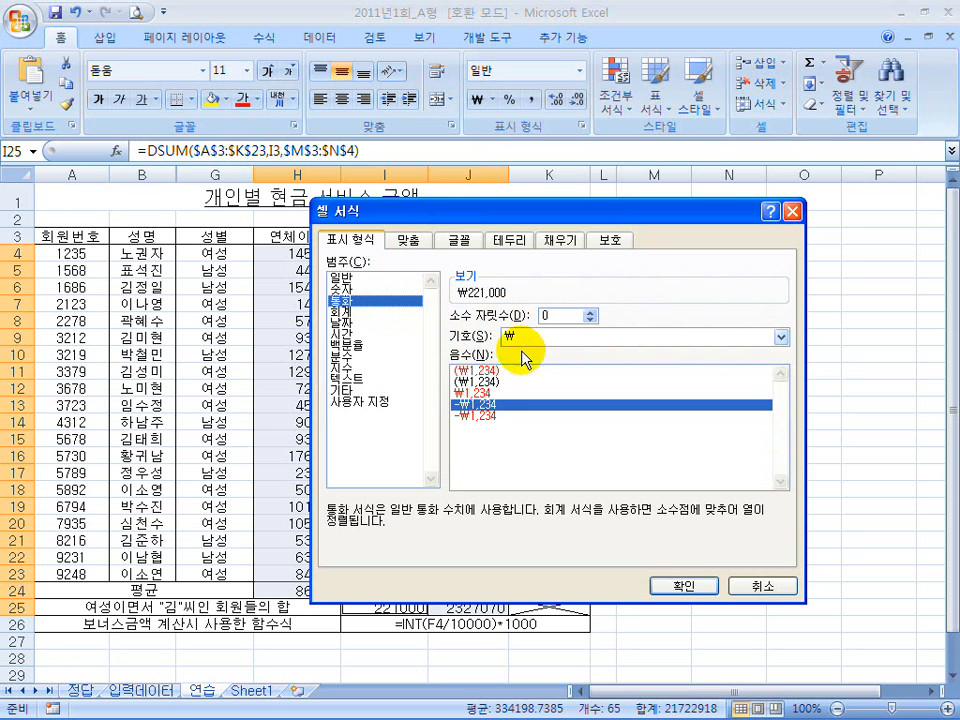
left_click(688, 590)
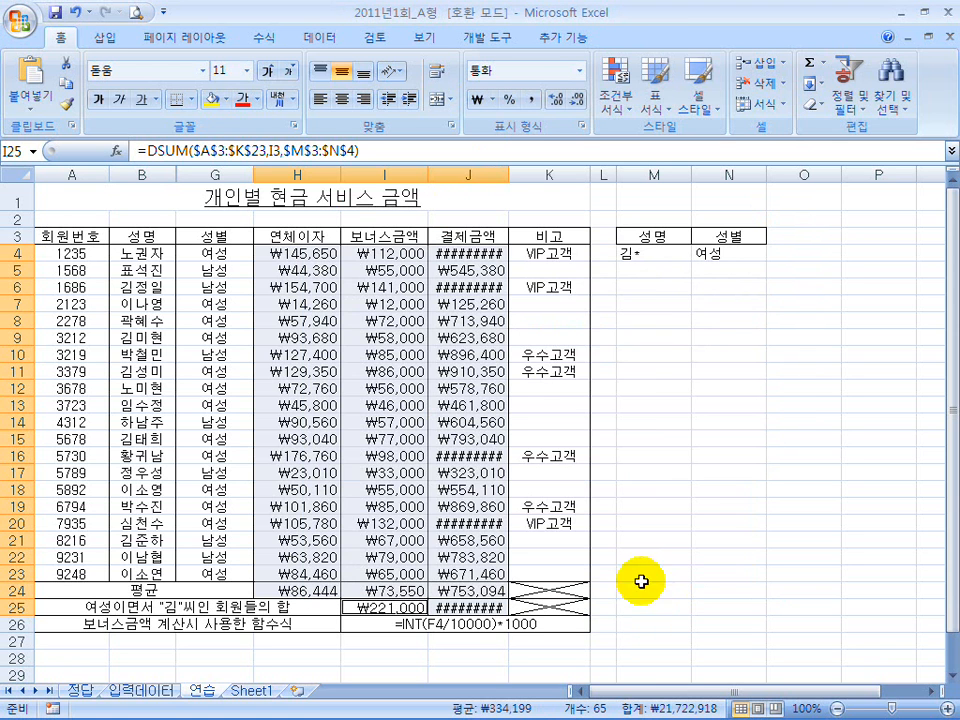
Widen column J slightly so the 결제금액 currency amounts fit.
left_click(468, 505)
left_click_drag(507, 176, 514, 174)
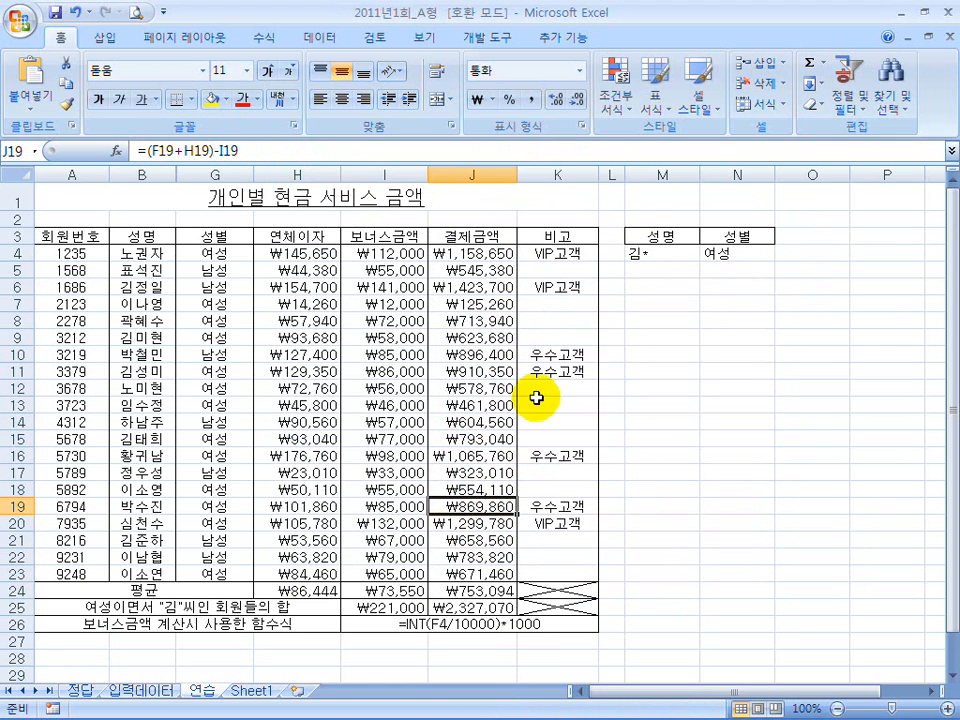
left_click(466, 489)
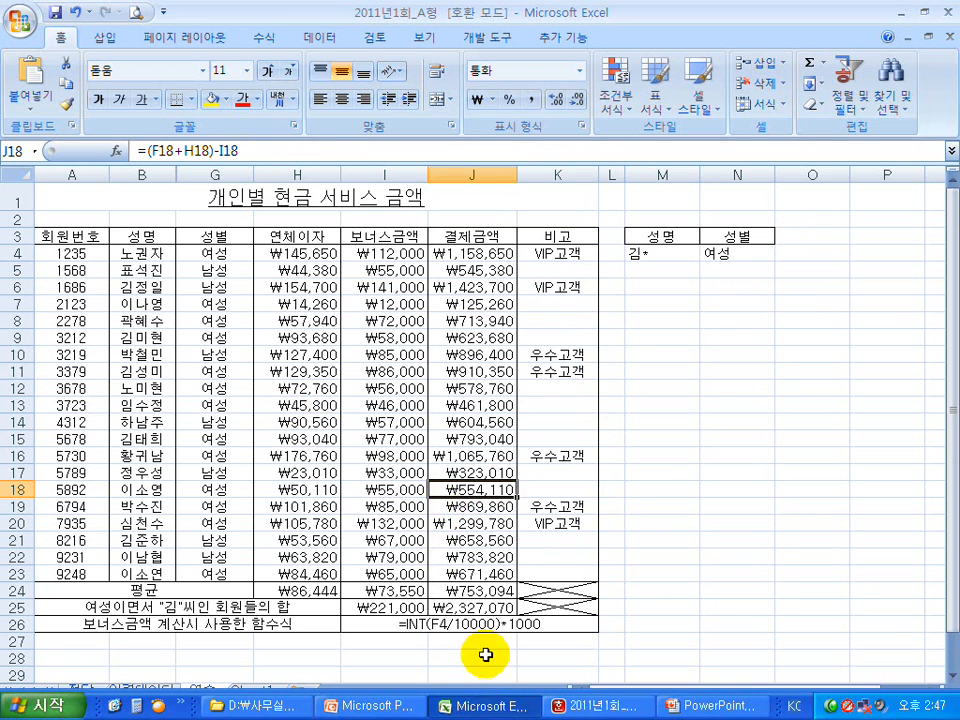
left_click(440, 424)
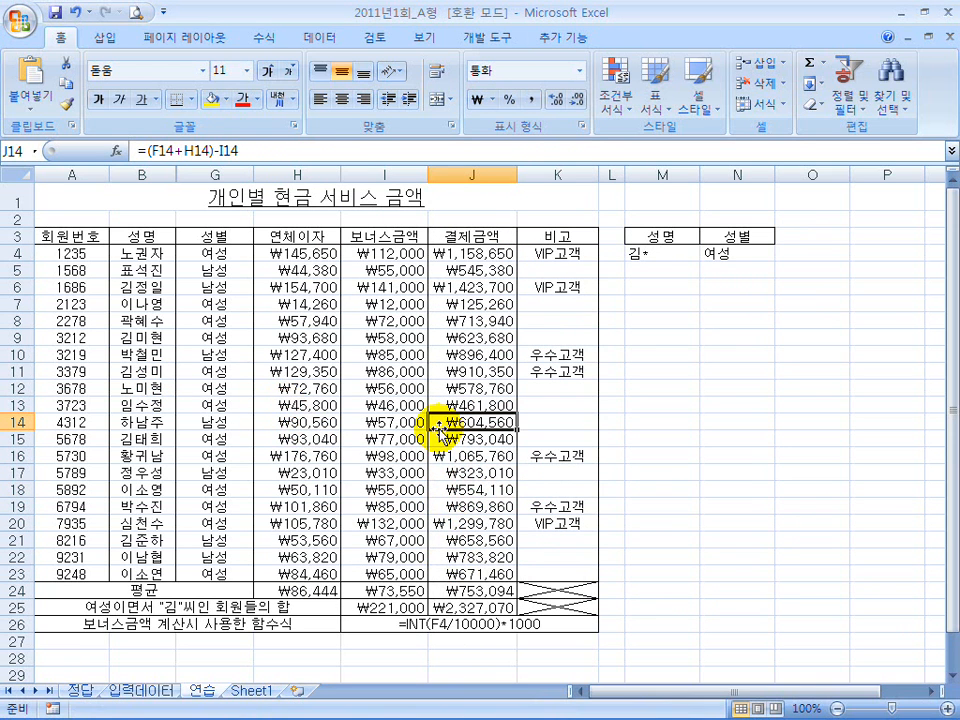
Switch to the 한글 exam document and examine the sort order rule under 기타사항 and the graph instructions, then return to Excel.
double_click(597, 14)
left_click(341, 201)
left_click(236, 208)
scroll(236, 210, "down", 3)
scroll(236, 208, "down", 4)
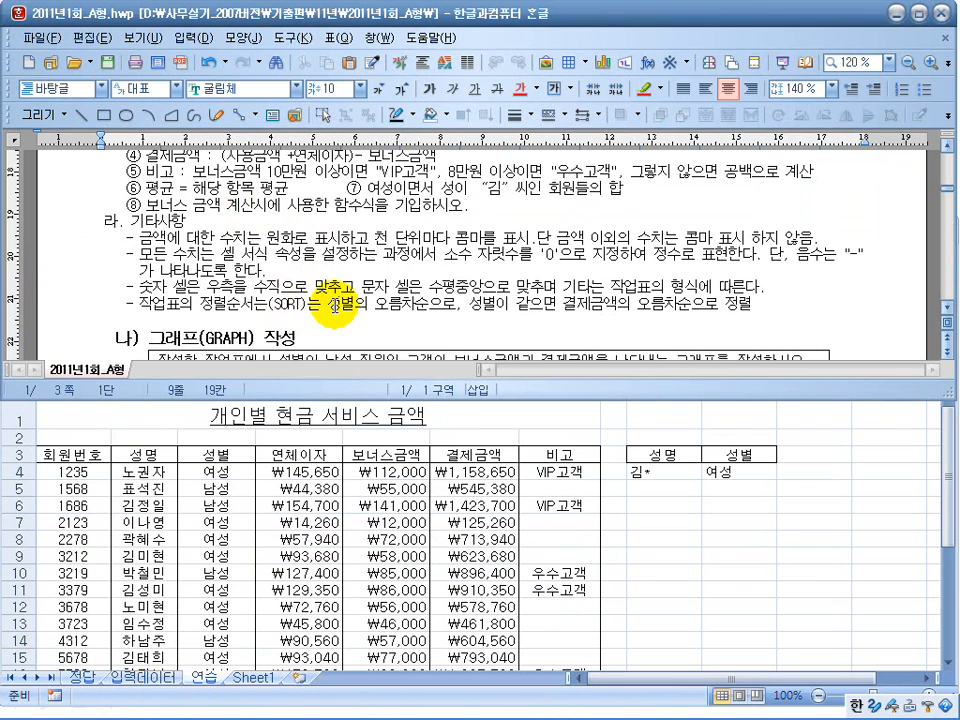
left_click_drag(341, 306, 422, 309)
left_click_drag(557, 307, 663, 308)
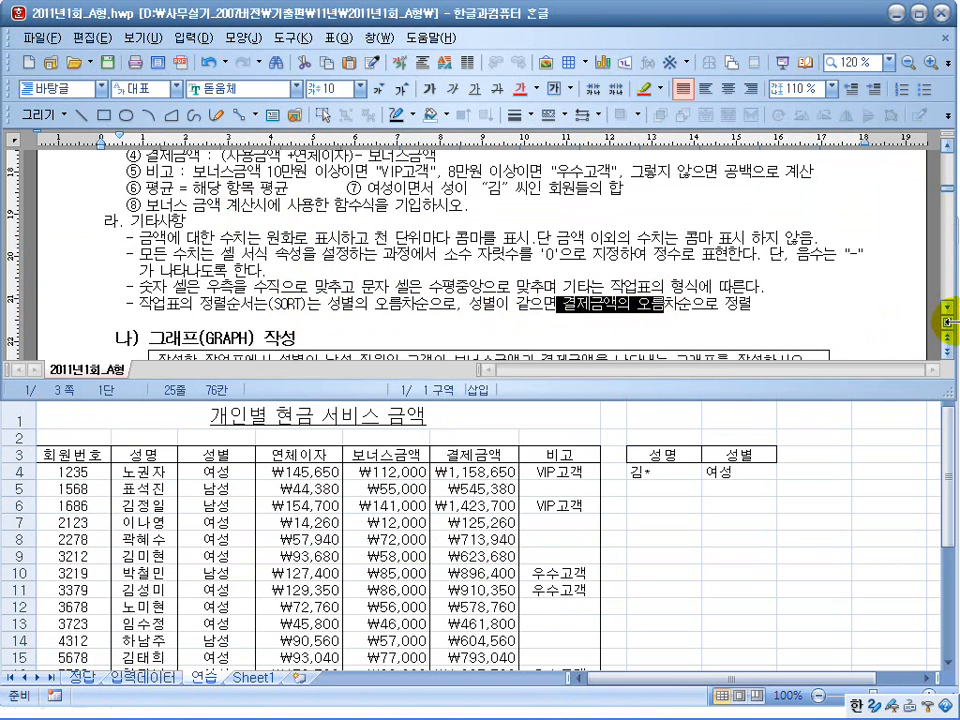
left_click(950, 320)
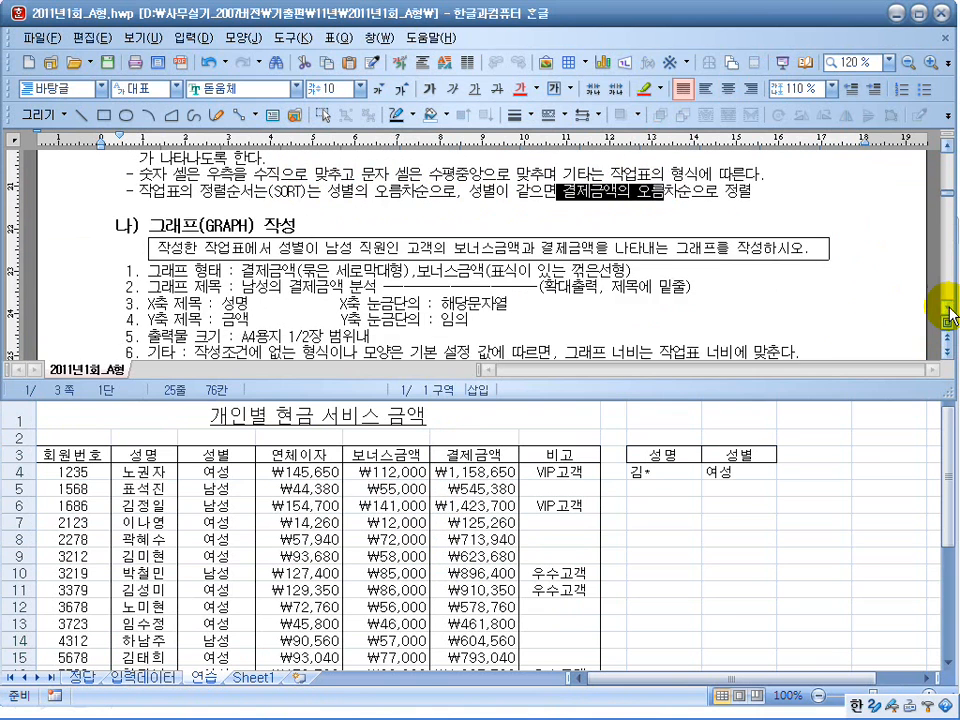
left_click(409, 522)
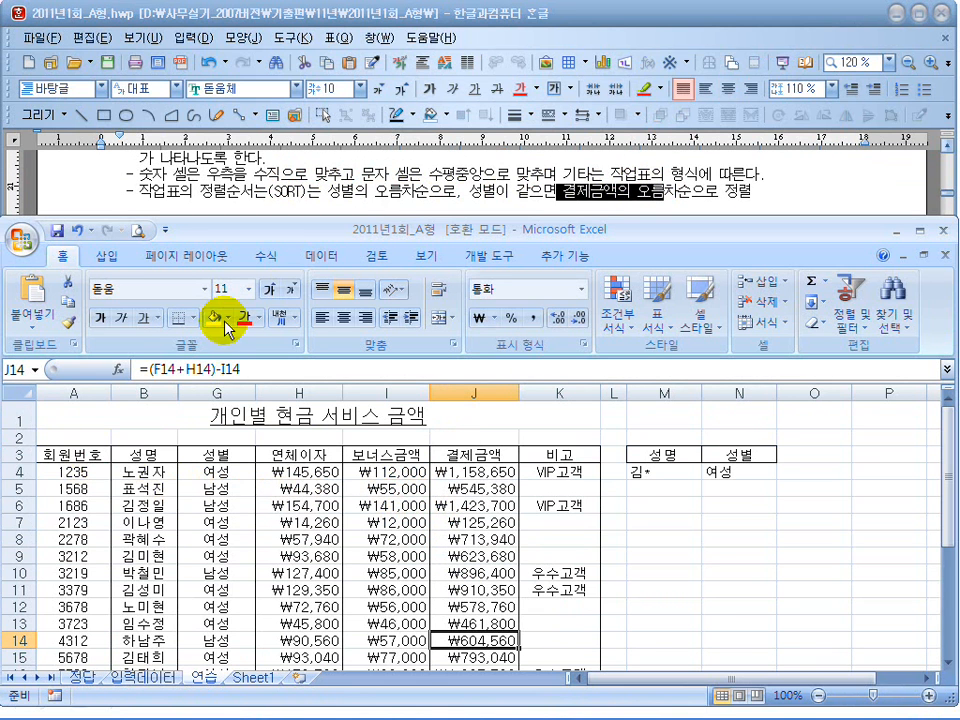
left_click(73, 454)
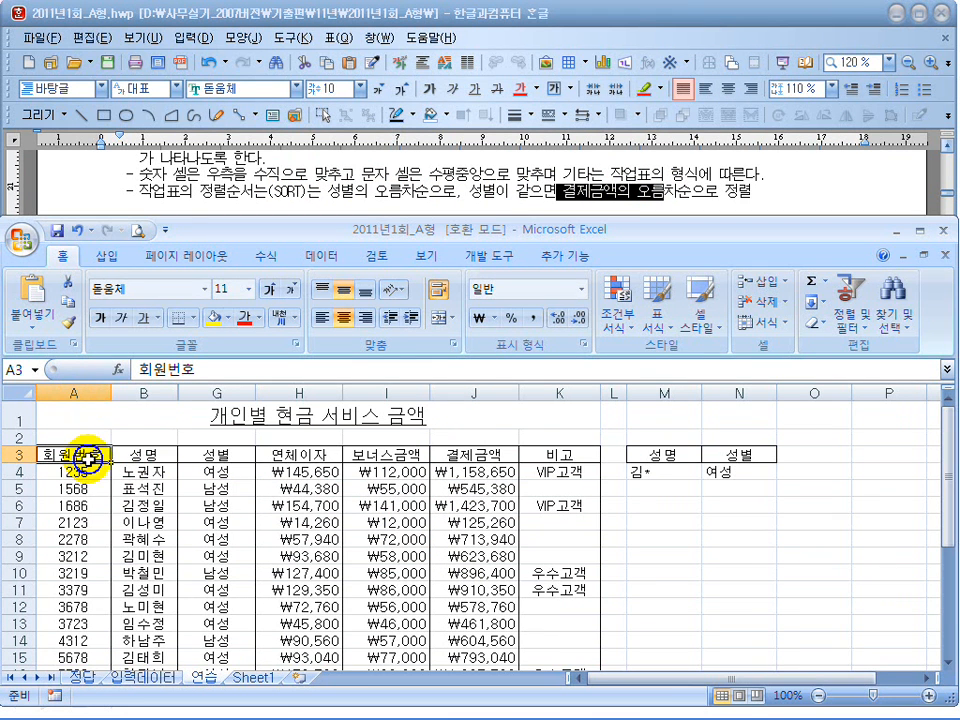
left_click_drag(87, 455, 143, 455)
left_click(922, 679)
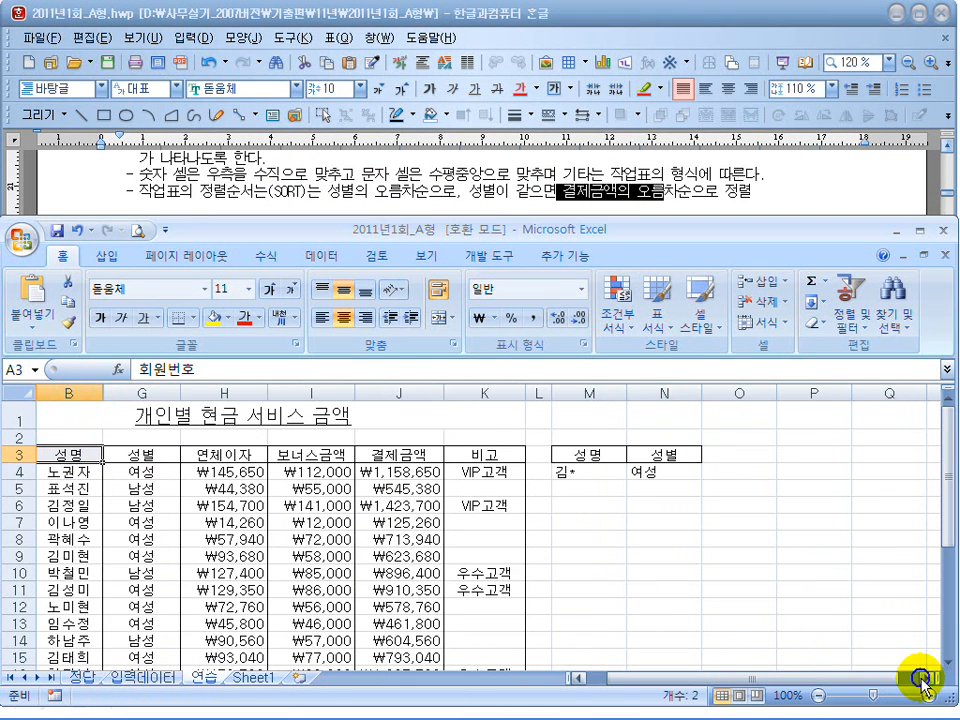
left_click_drag(68, 454, 463, 641)
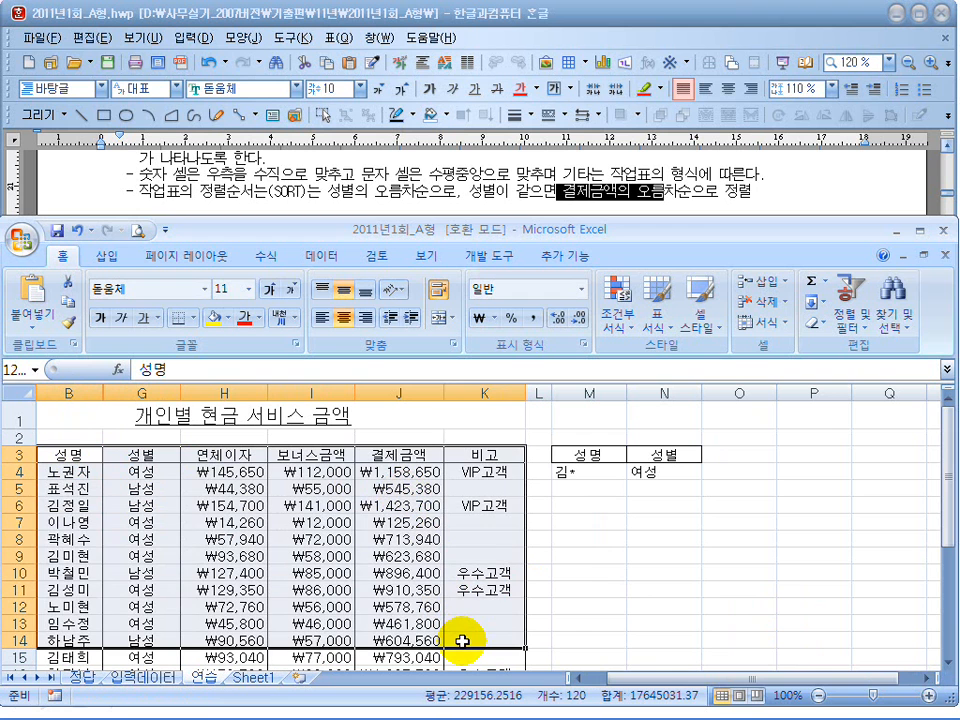
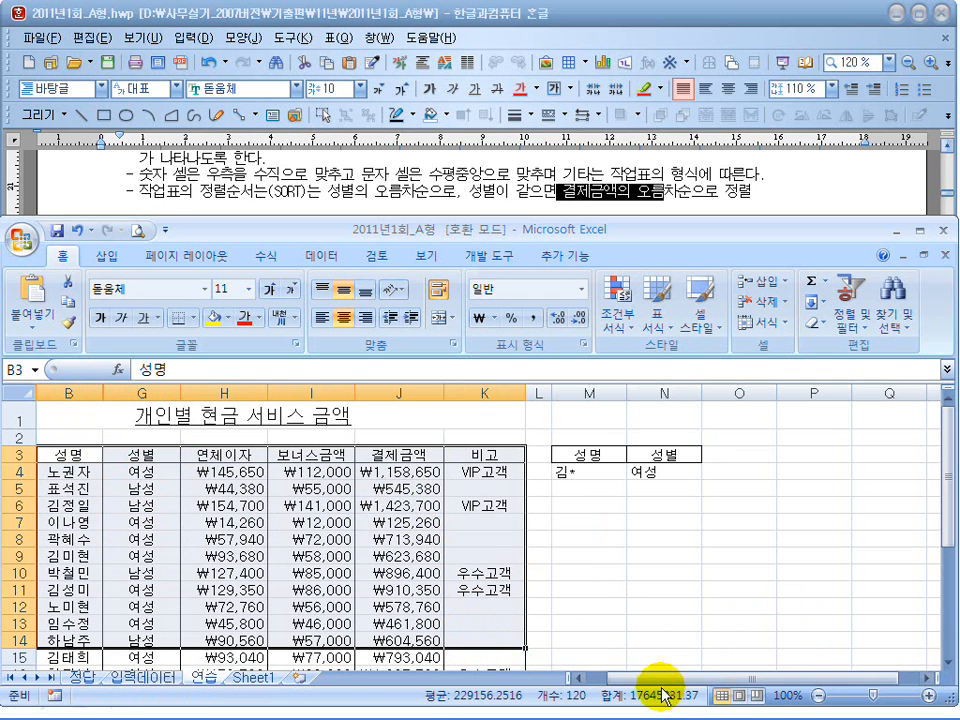
left_click(578, 679)
Sort the table A3:K23, header row included in the selection, by 성별 ascending and then by 결제금액 ascending.
left_click_drag(75, 455, 545, 609)
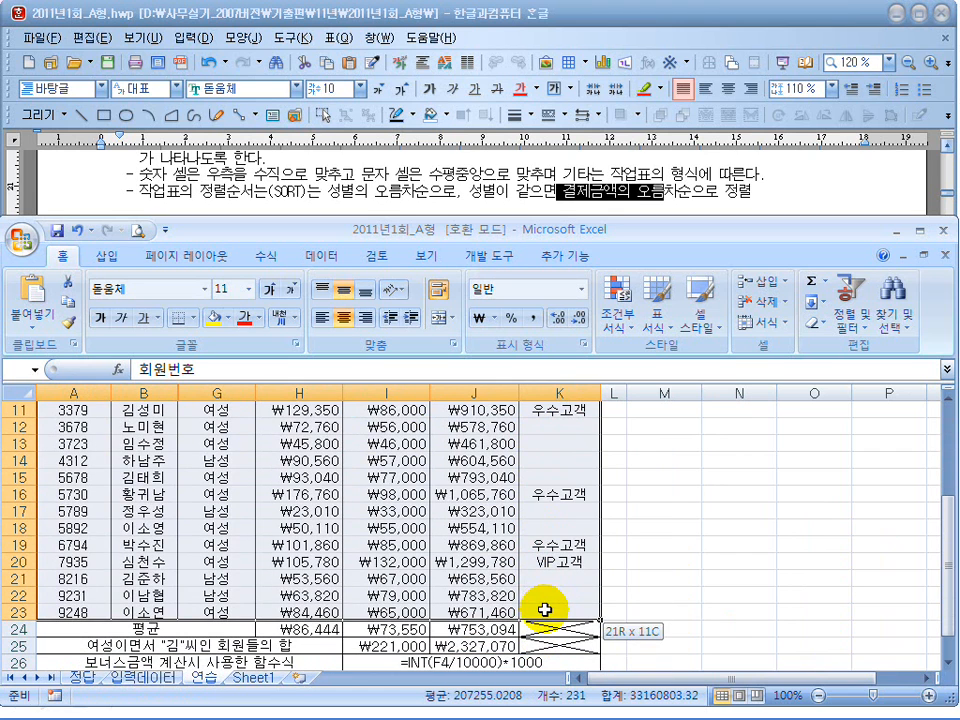
left_click(321, 256)
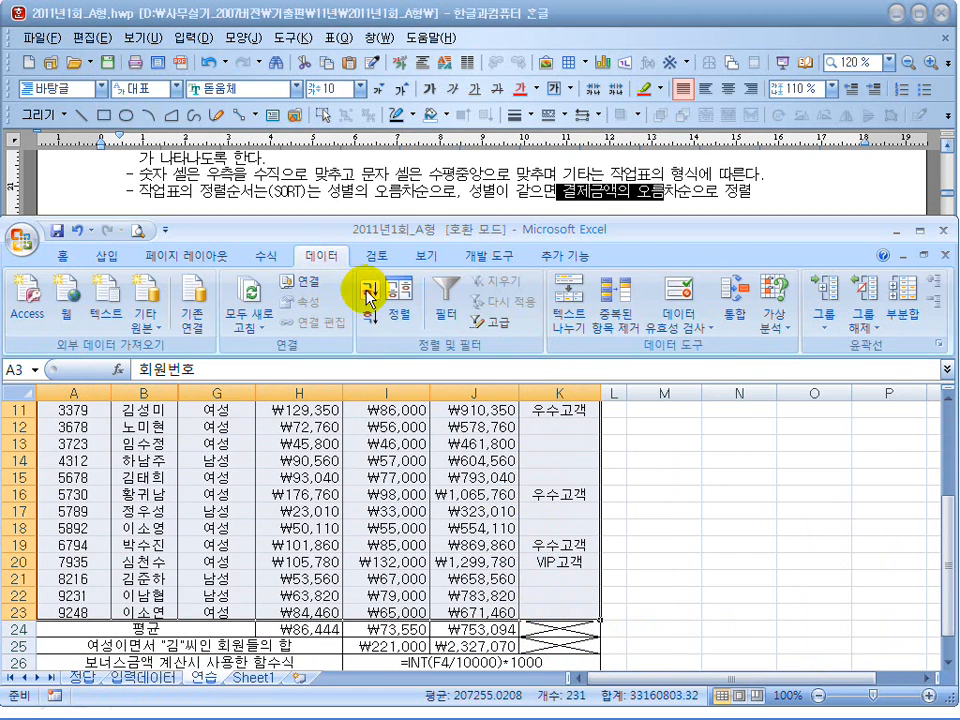
left_click(419, 320)
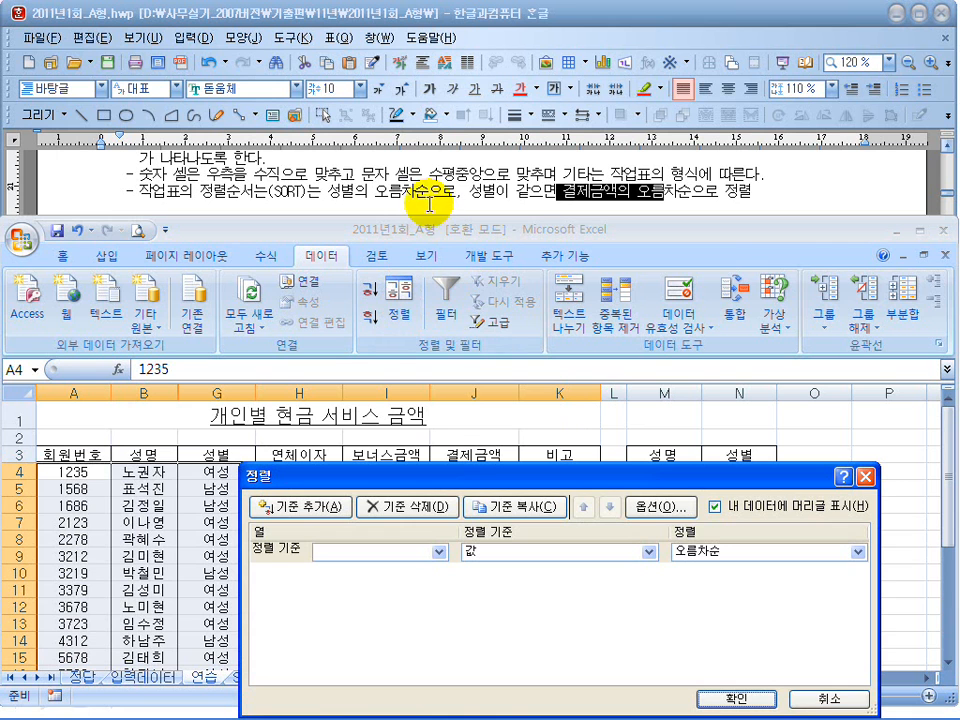
left_click(439, 551)
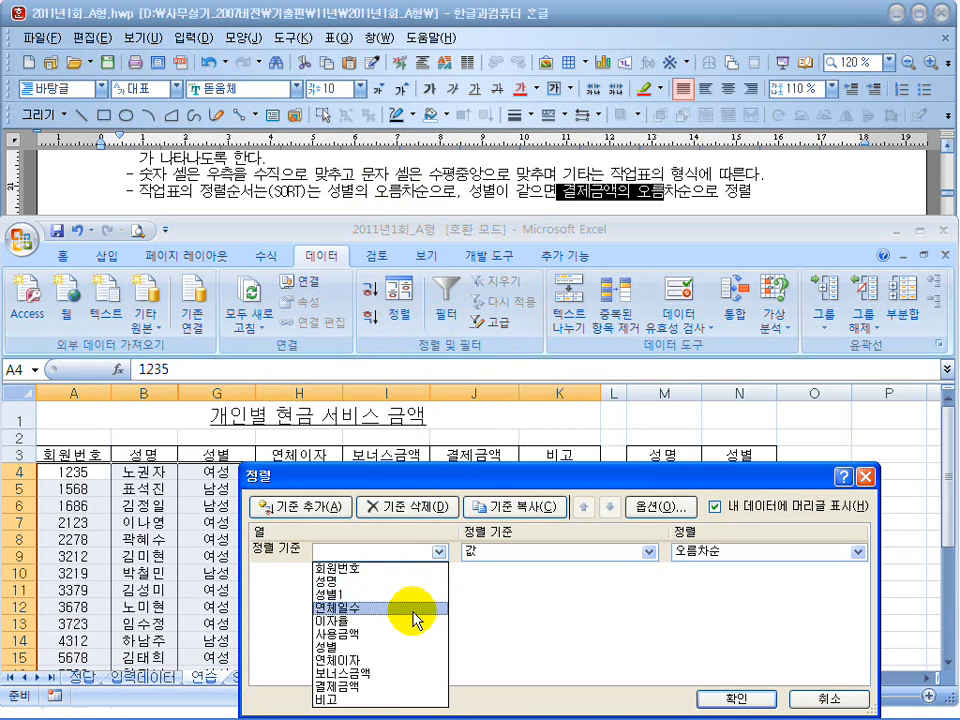
left_click(414, 646)
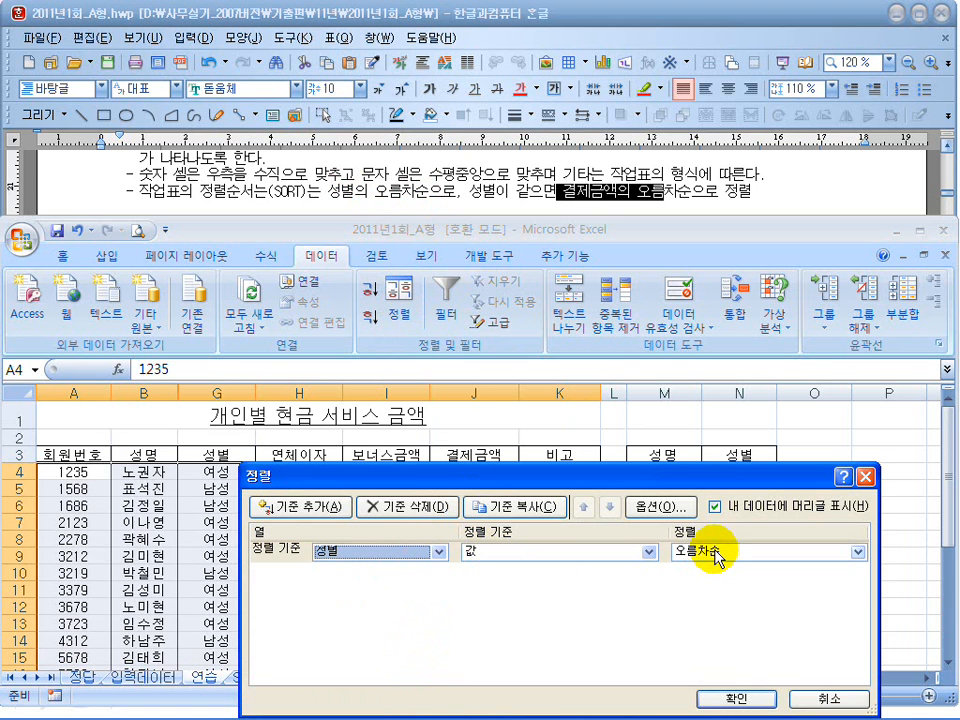
left_click(300, 507)
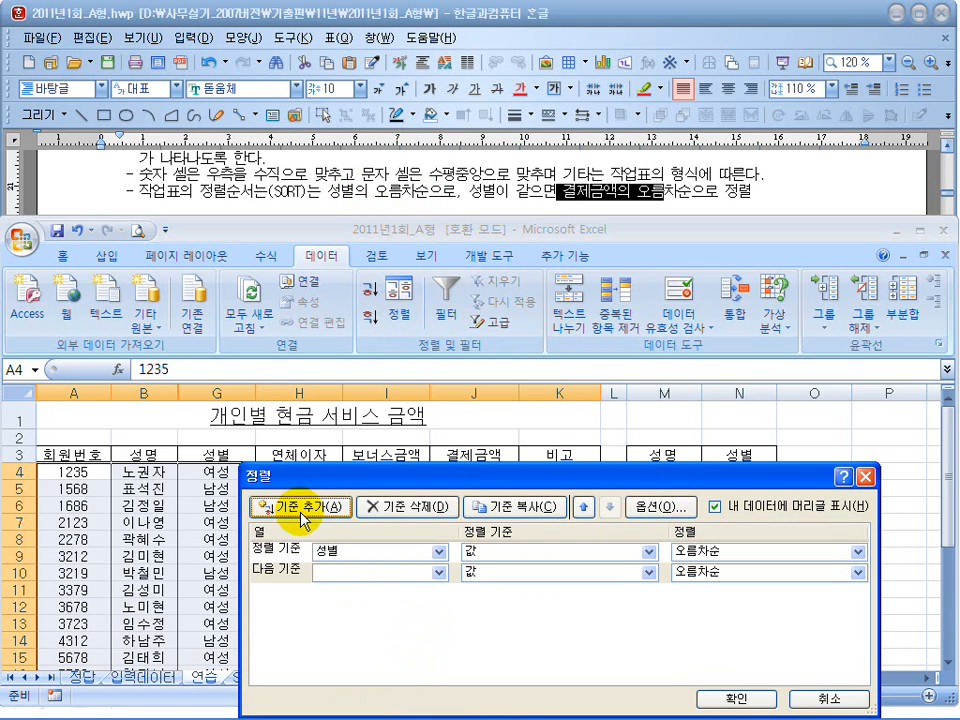
left_click(440, 575)
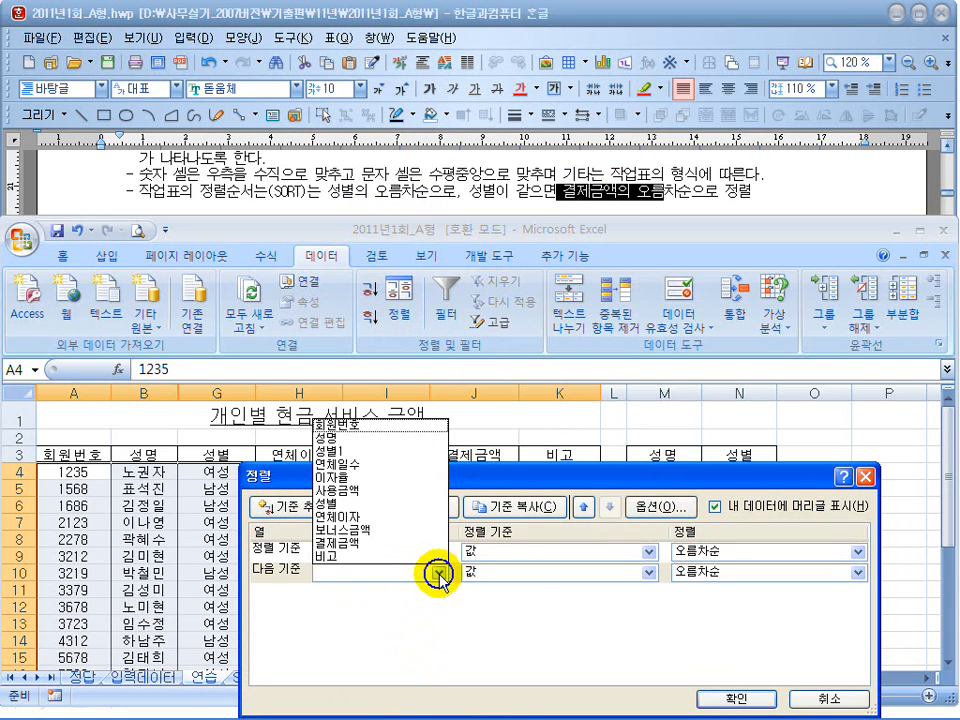
left_click(387, 542)
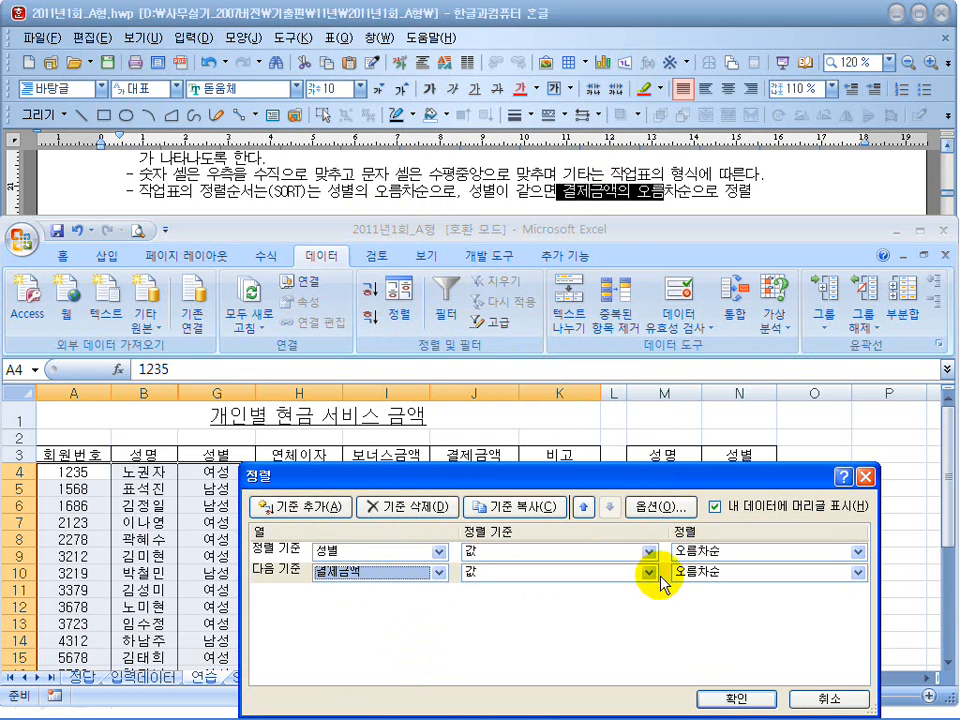
left_click(727, 698)
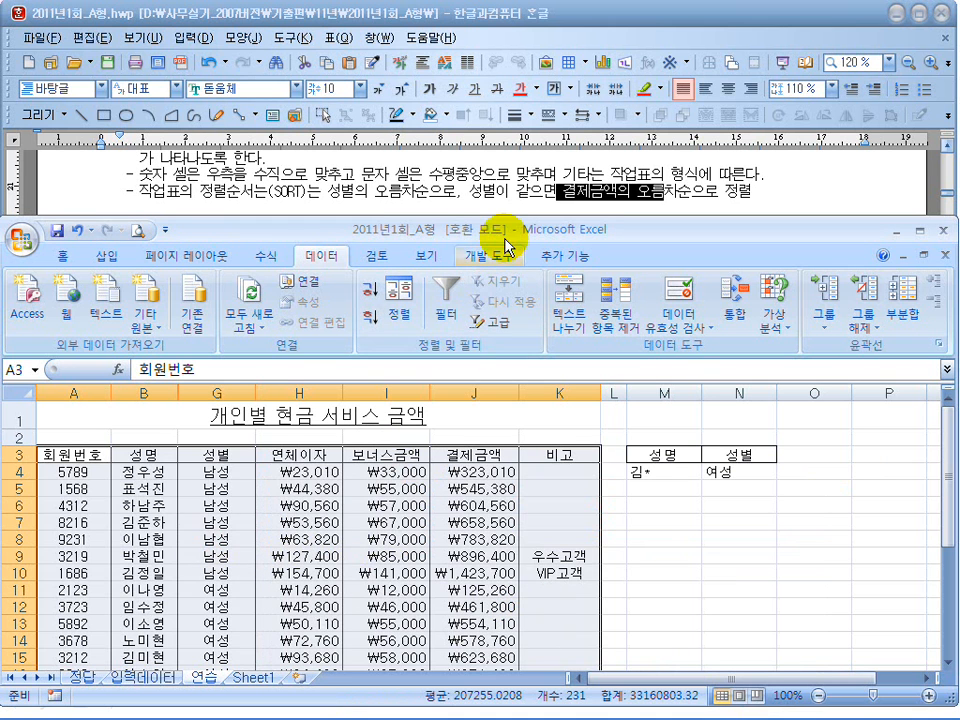
Read the graph data requirement in the 한글 exam document and locate the matching 남성 rows and 보너스금액 and 결제금액 columns in Excel.
left_click(702, 181)
scroll(430, 183, "down", 3)
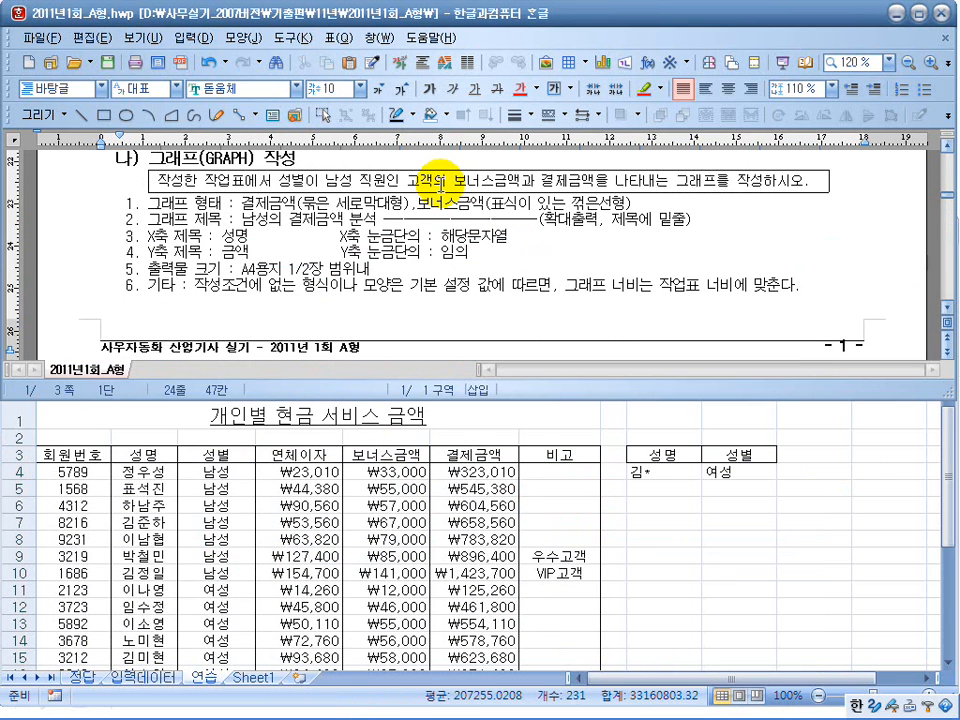
left_click_drag(279, 181, 549, 189)
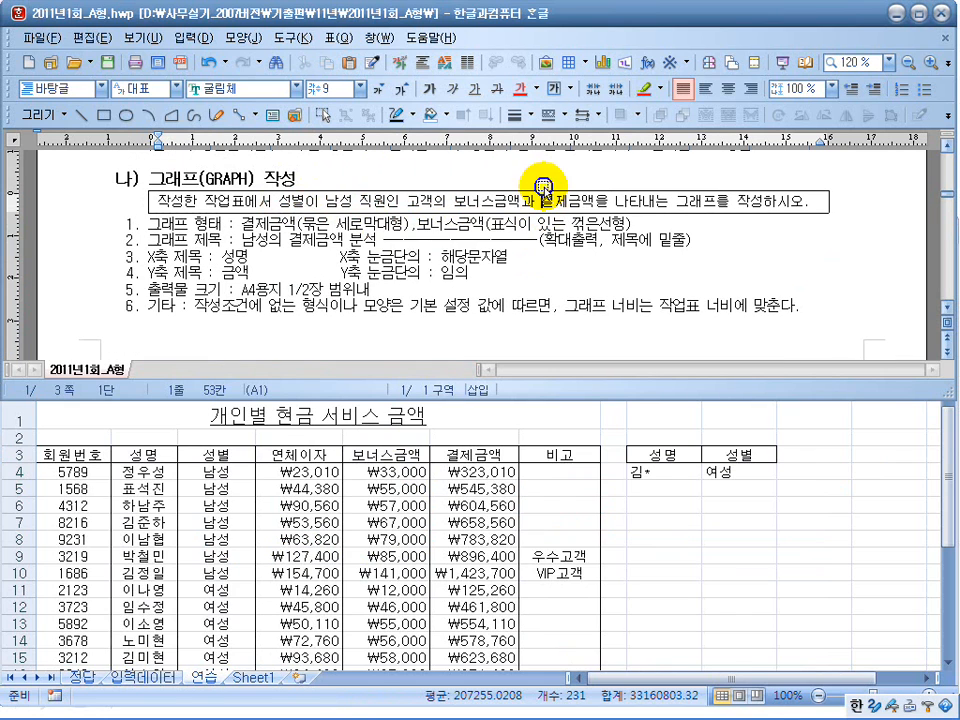
left_click(392, 455)
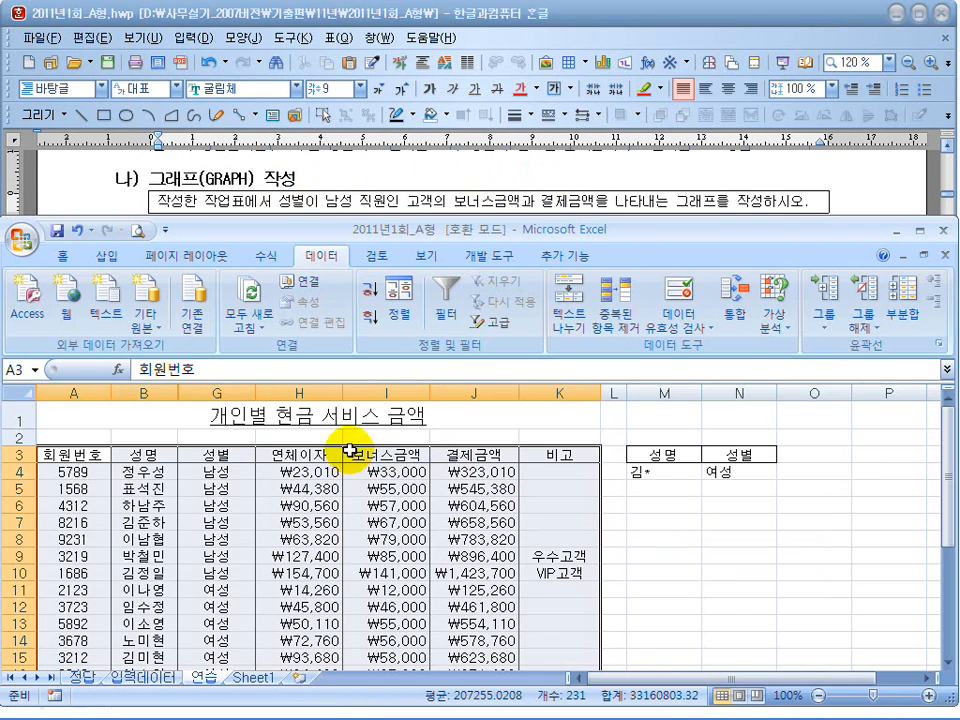
double_click(450, 221)
left_click_drag(215, 254, 228, 350)
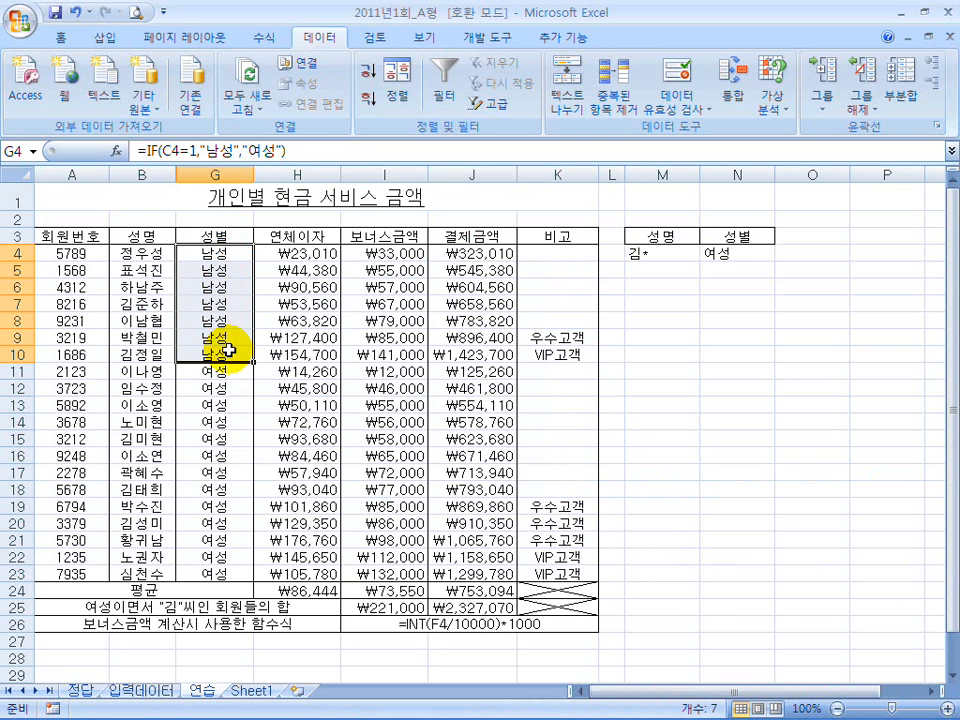
left_click_drag(386, 237, 483, 347)
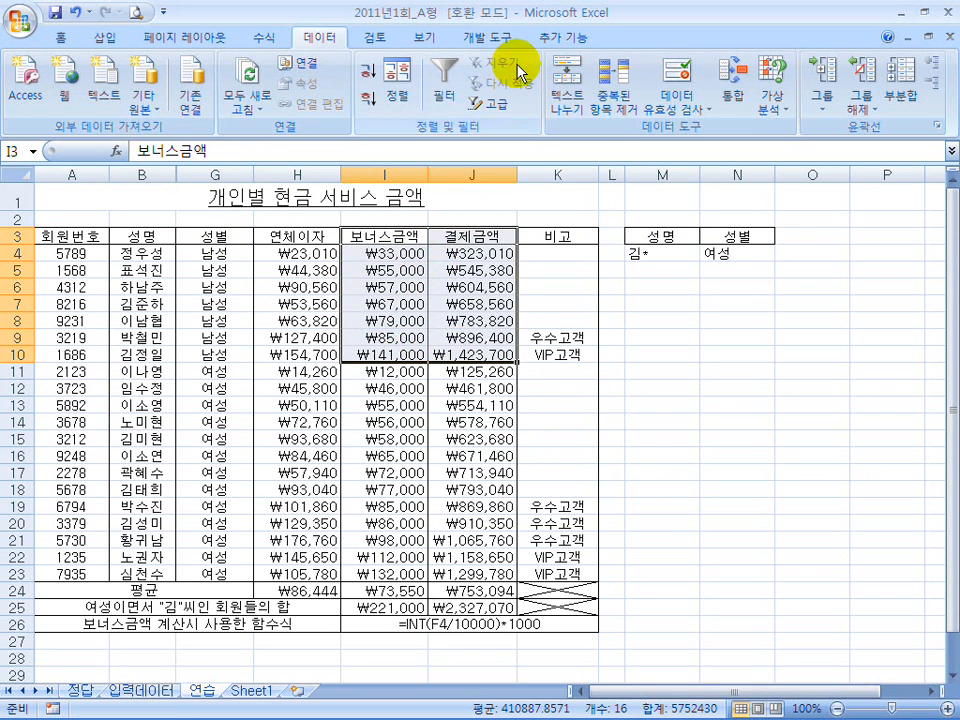
left_click_drag(222, 240, 225, 347)
Check the X축 제목 item of the graph instructions in the 한글 exam document, then return to a maximized Excel window.
key("super")
left_click(509, 14)
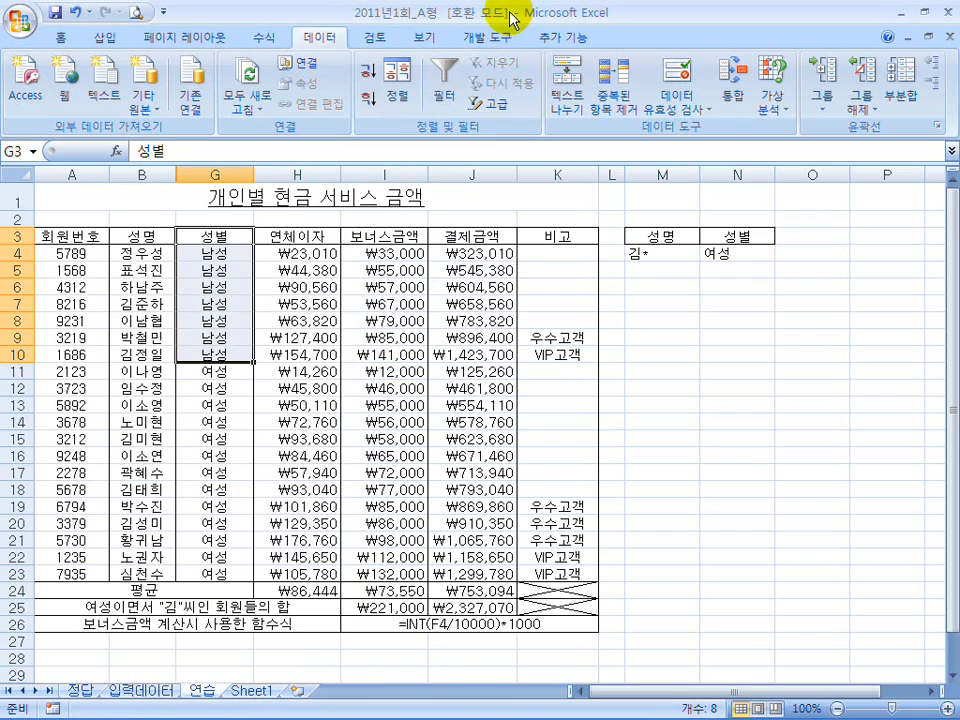
double_click(509, 14)
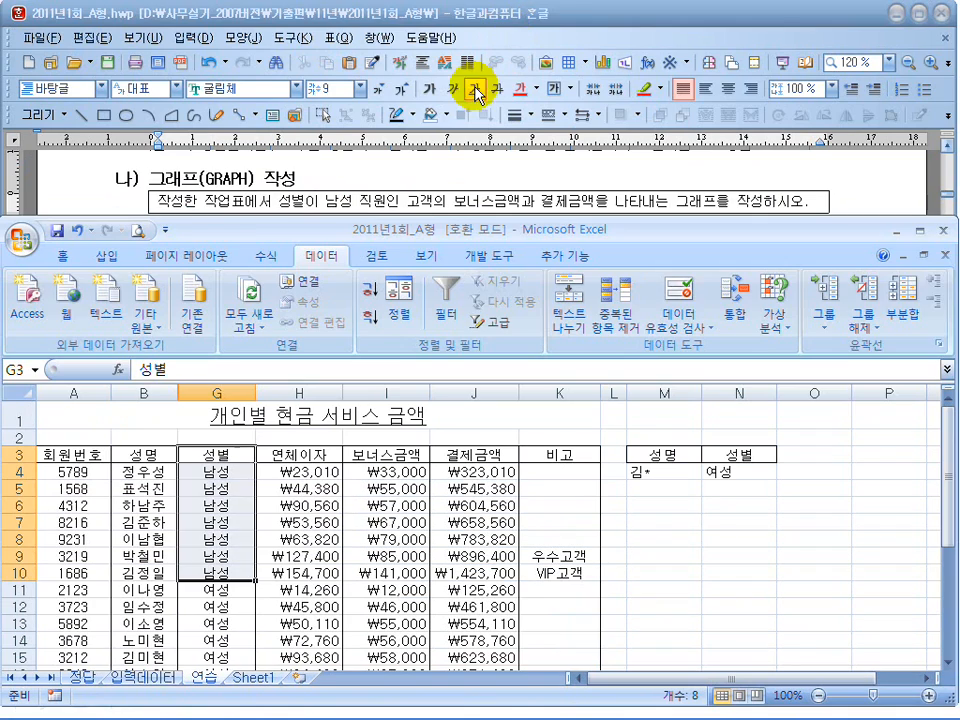
left_click(439, 162)
double_click(234, 188)
left_click(547, 543)
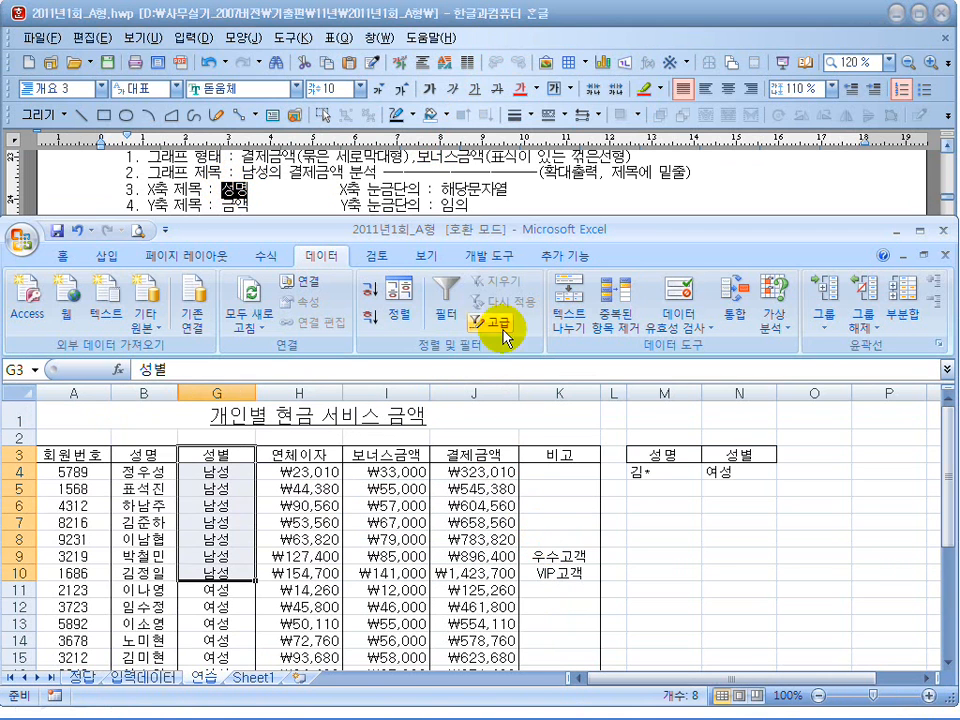
double_click(508, 230)
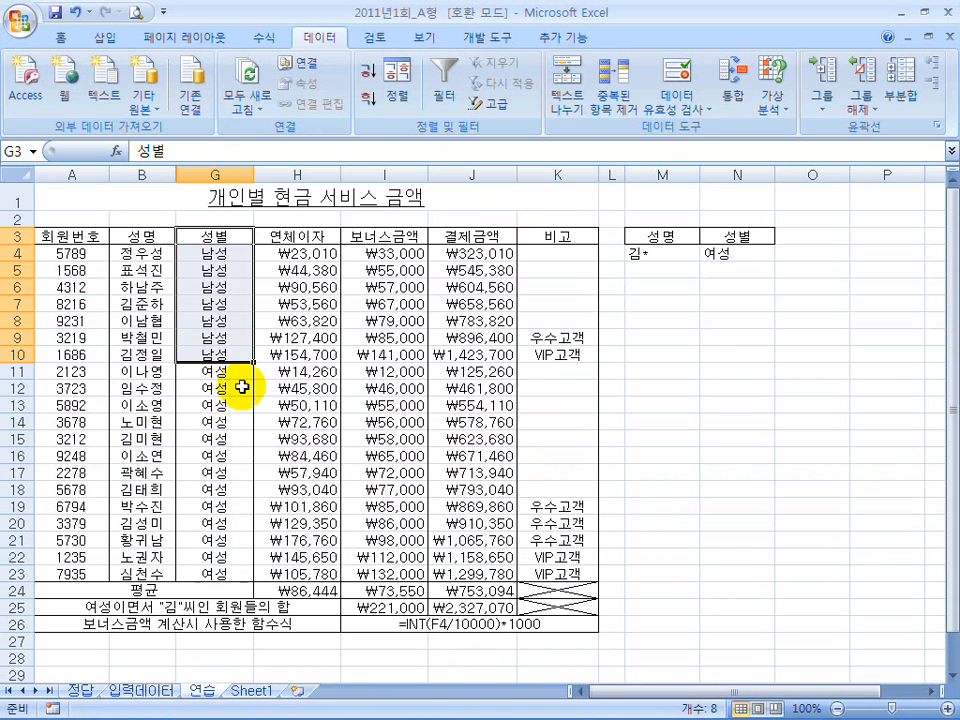
Insert a 2-D clustered column chart from the 성명, 보너스금액 and 결제금액 data of the 남성 rows, B3:B10 and I3:J10.
left_click(141, 236)
left_click_drag(141, 236, 140, 355)
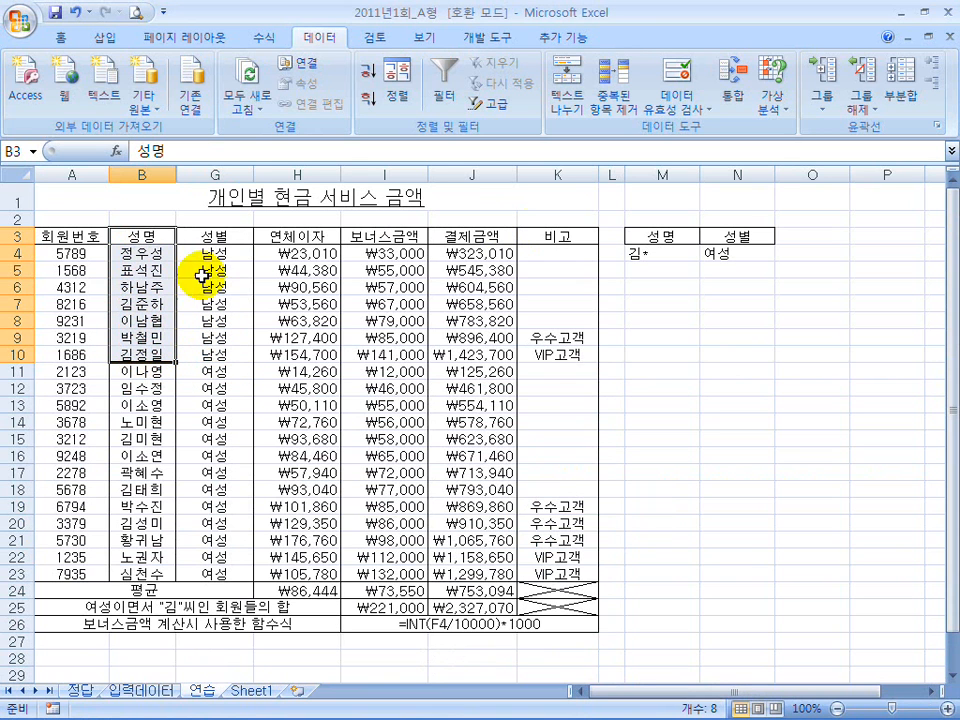
left_click(378, 240, "ctrl")
left_click_drag(408, 240, 456, 356)
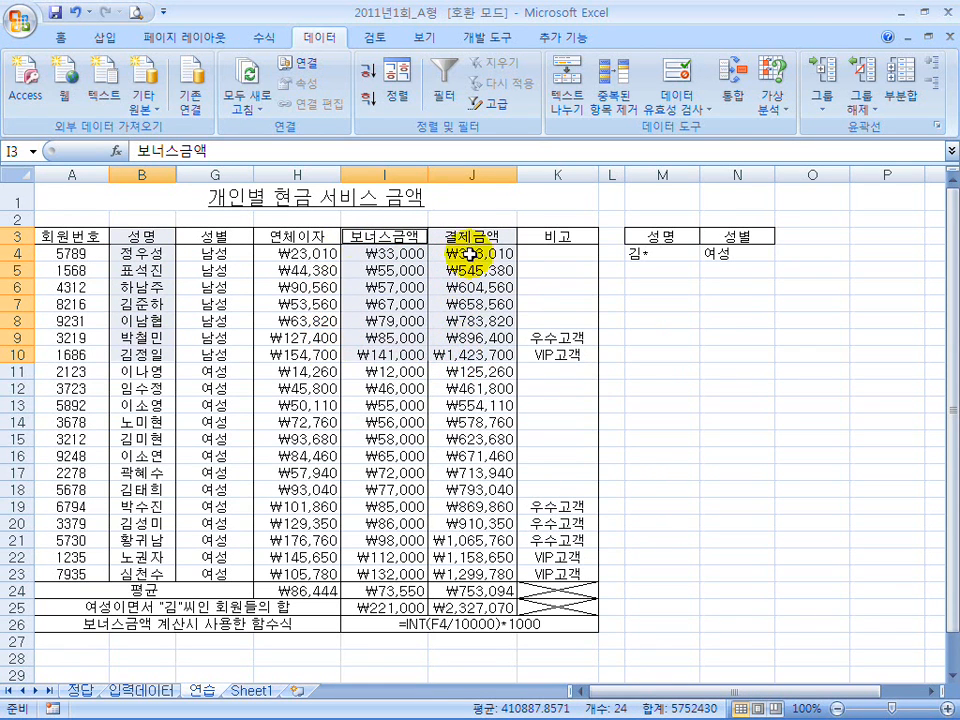
left_click(104, 37)
left_click(305, 95)
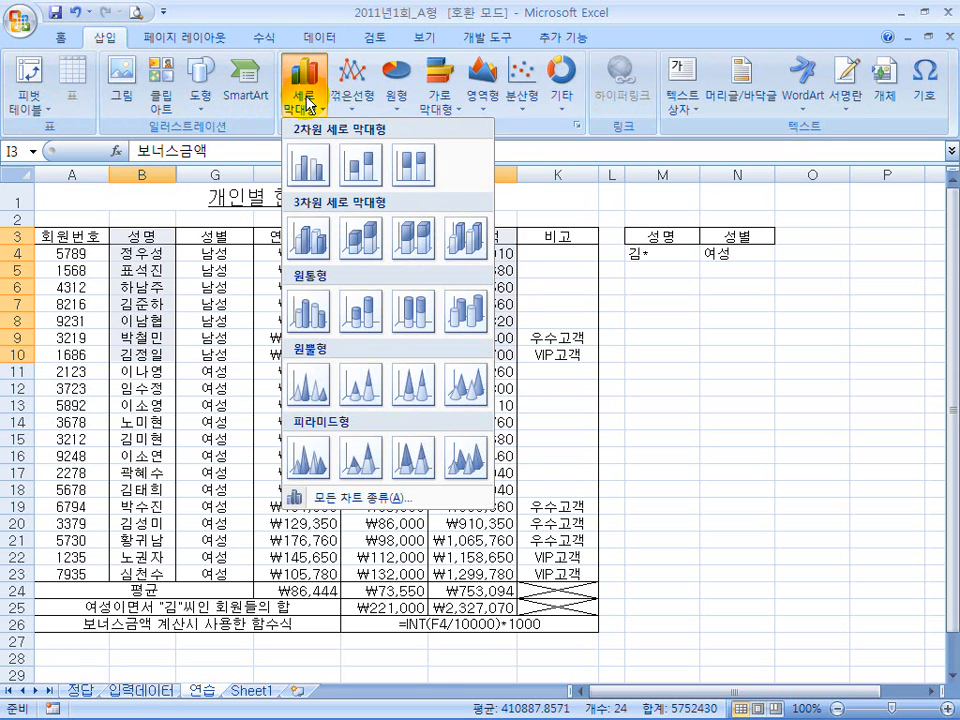
left_click(309, 166)
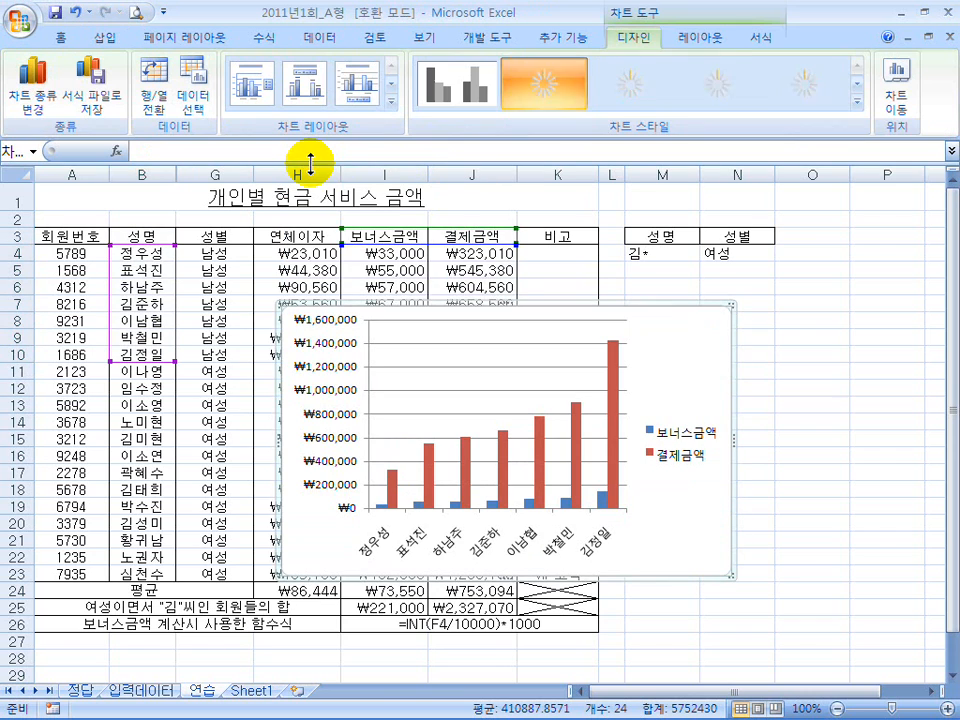
Compare the 그래프 형태 requirement for 보너스금액 in the 한글 exam document with the chart in Excel.
double_click(526, 17)
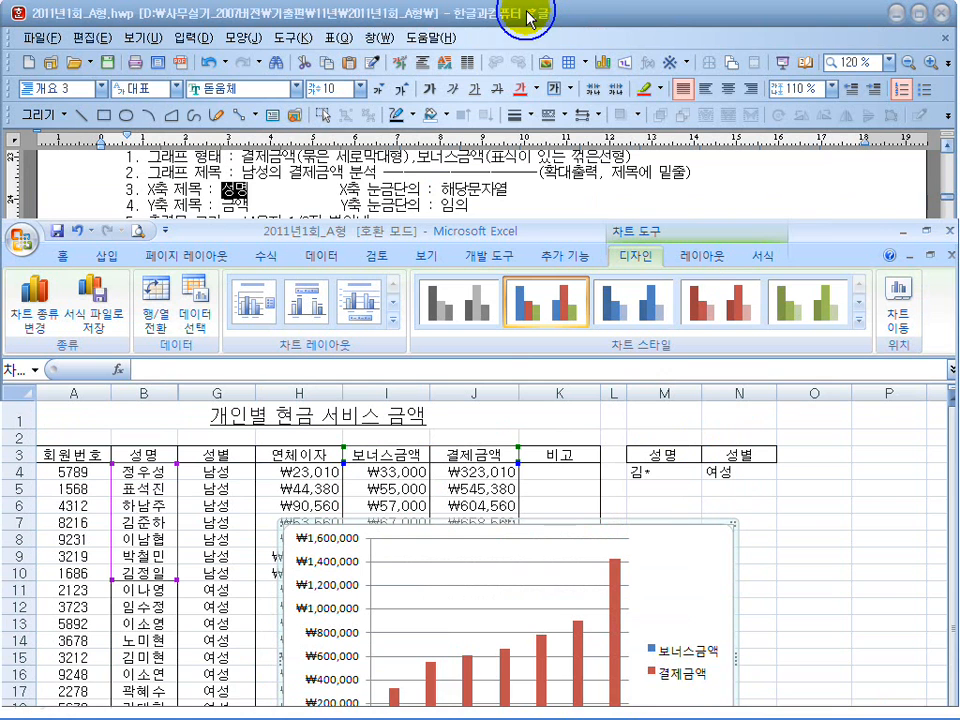
left_click(288, 190)
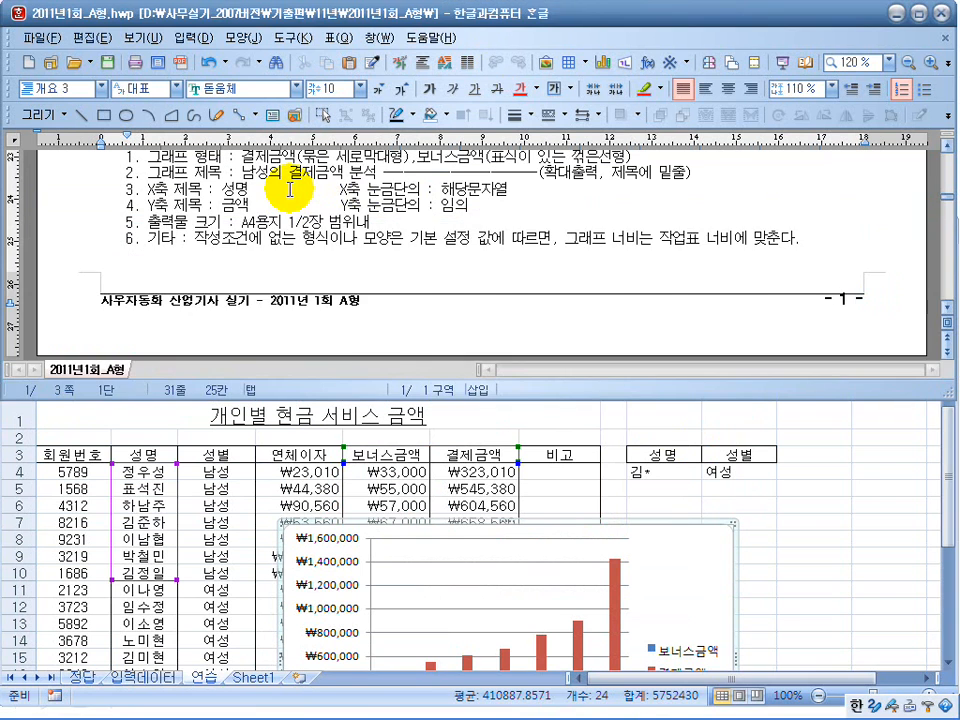
scroll(288, 190, "up", 2)
left_click_drag(428, 222, 590, 222)
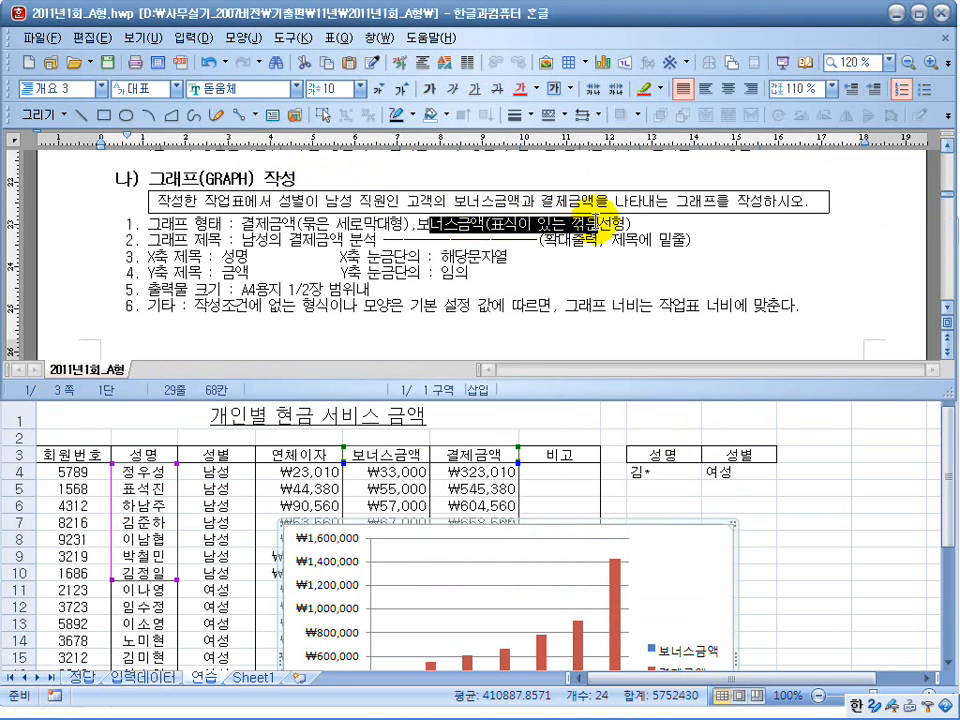
left_click(764, 500)
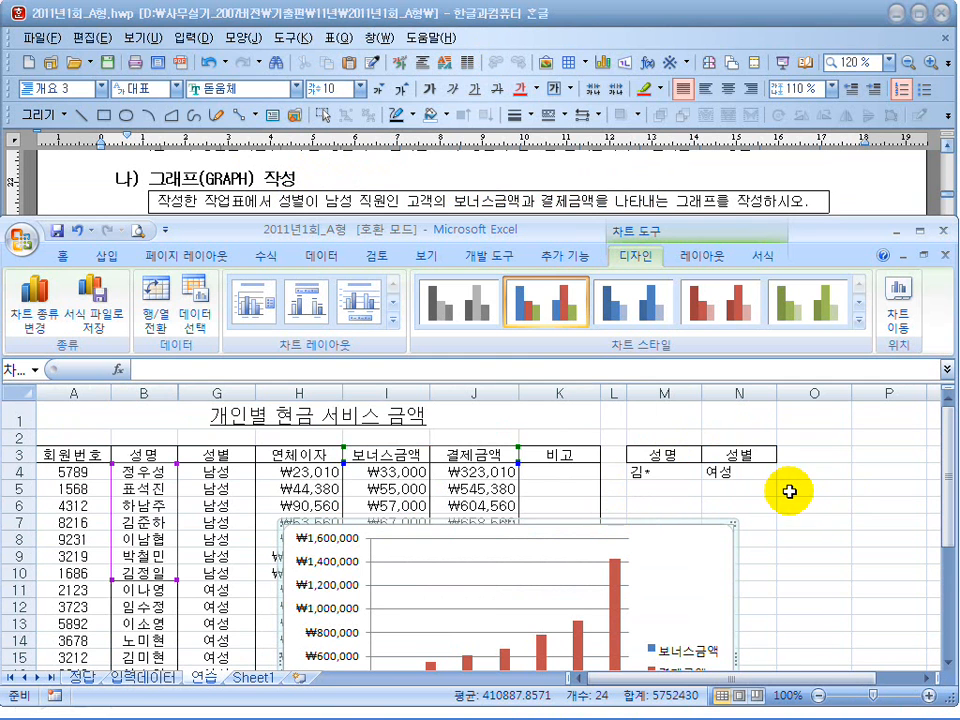
scroll(789, 491, "down", 2)
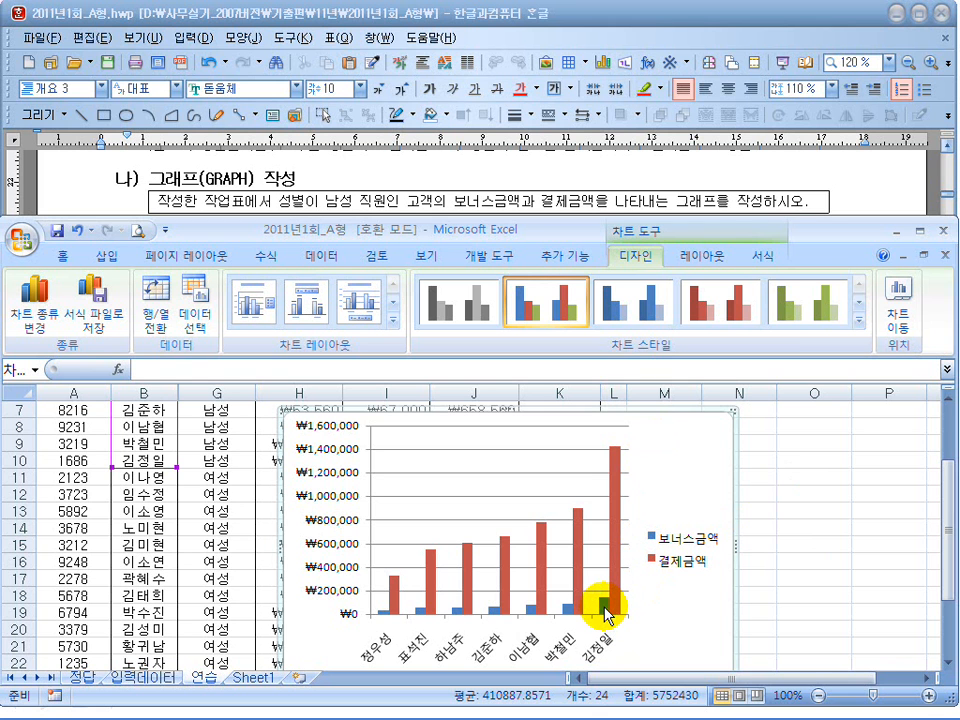
left_click(453, 184)
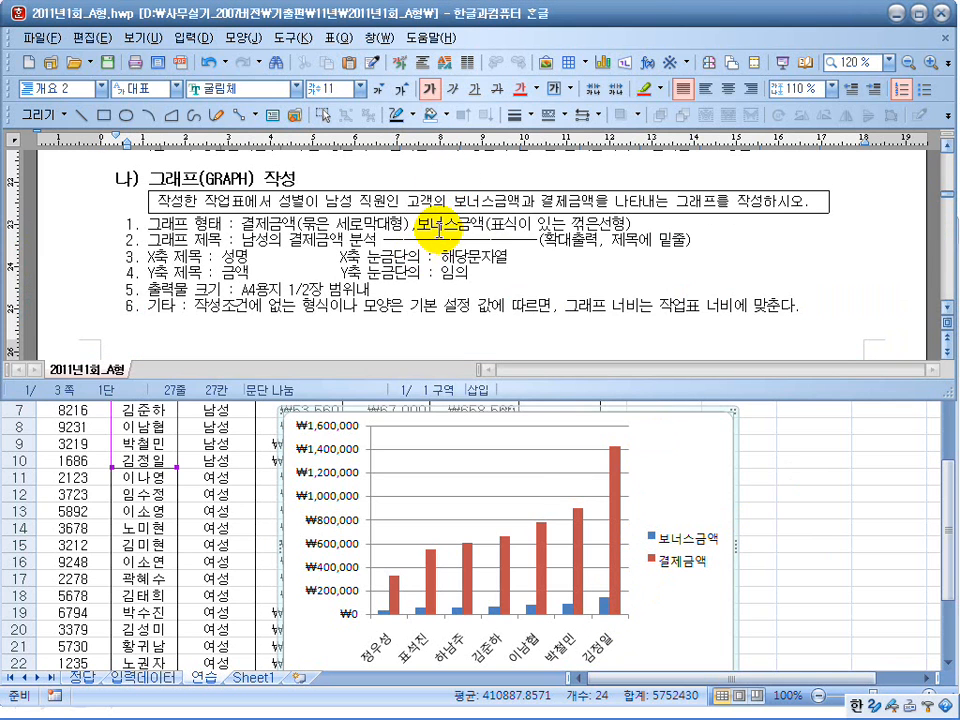
left_click_drag(438, 230, 536, 227)
left_click(765, 431)
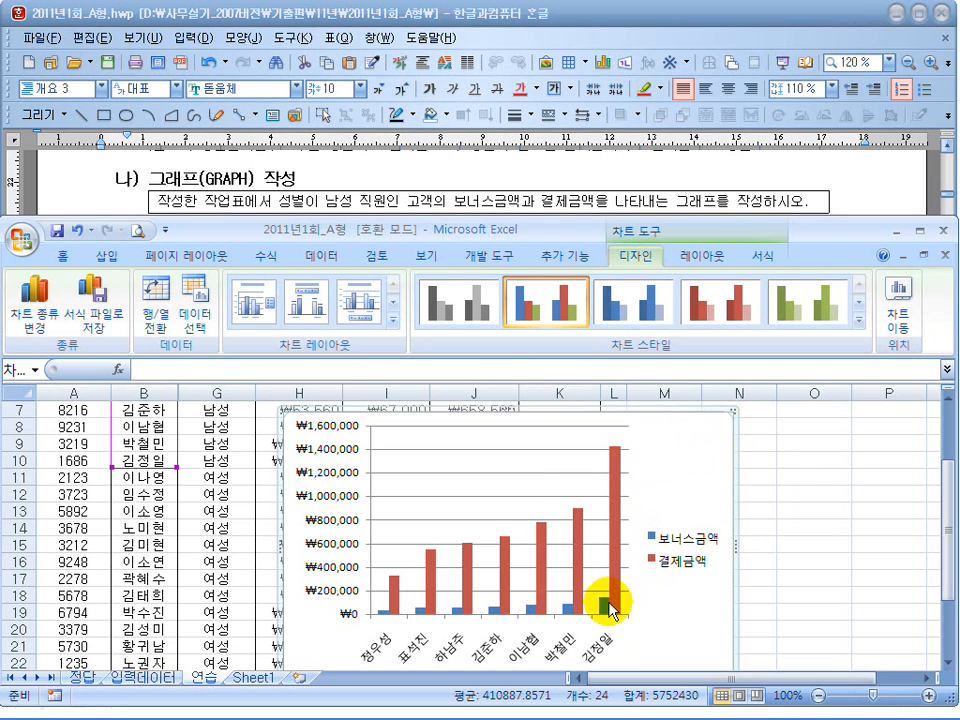
Change the chart type of the 보너스금액 series to a line with markers.
right_click(606, 606)
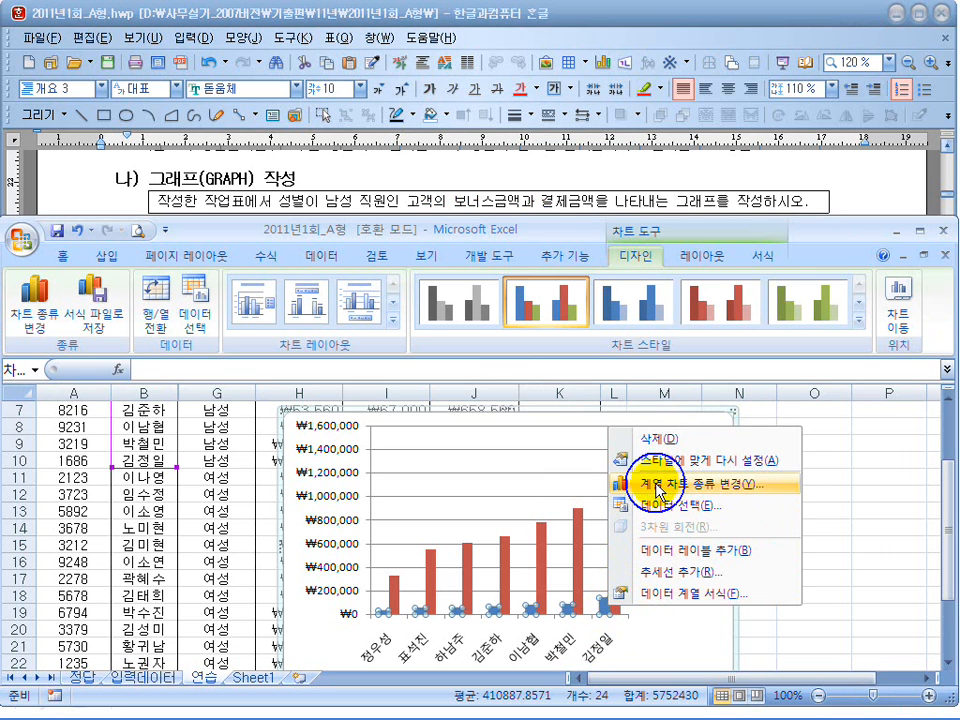
left_click(659, 491)
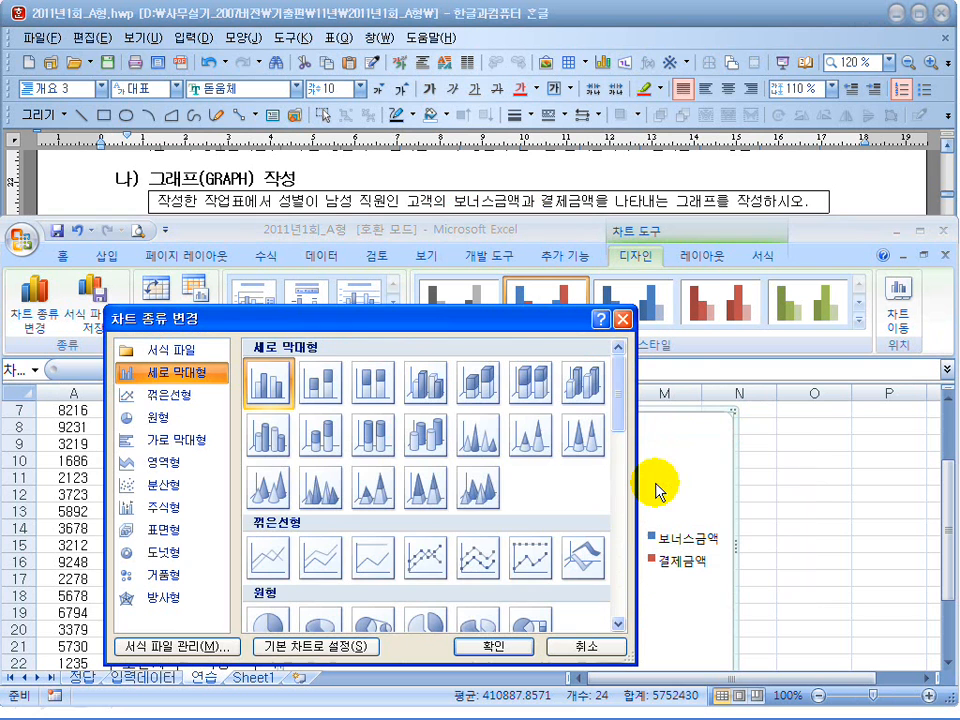
left_click(427, 572)
left_click(492, 645)
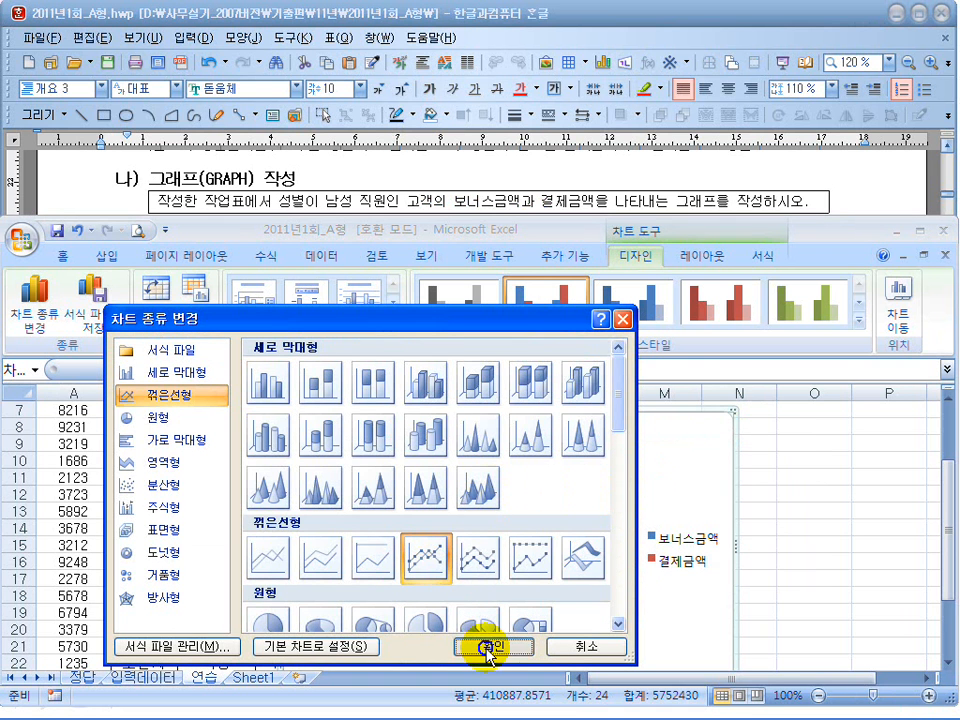
Review the 그래프 형태 and 그래프 제목 items of the graph instructions in the 한글 exam document.
left_click(388, 172)
left_click_drag(636, 222, 262, 230)
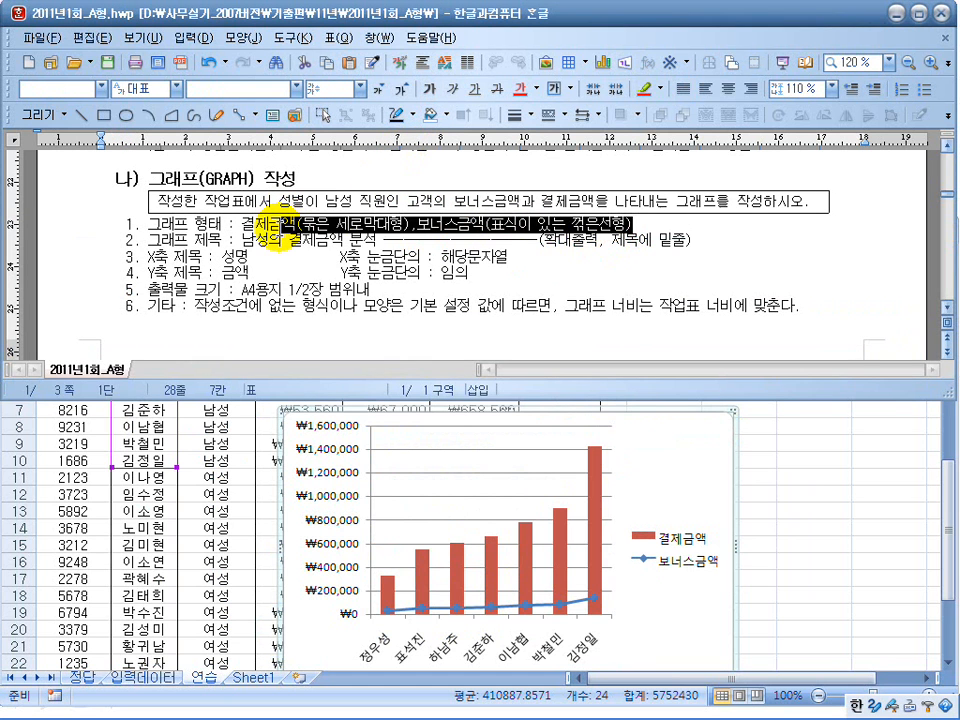
left_click(673, 462)
left_click(795, 187)
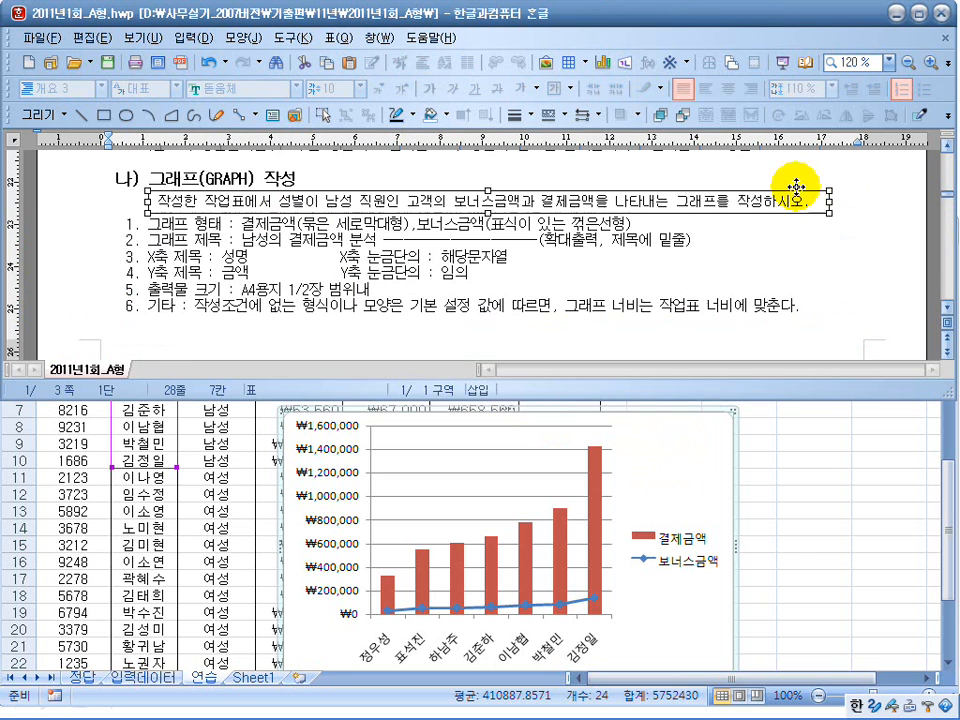
scroll(946, 313, "down", 3)
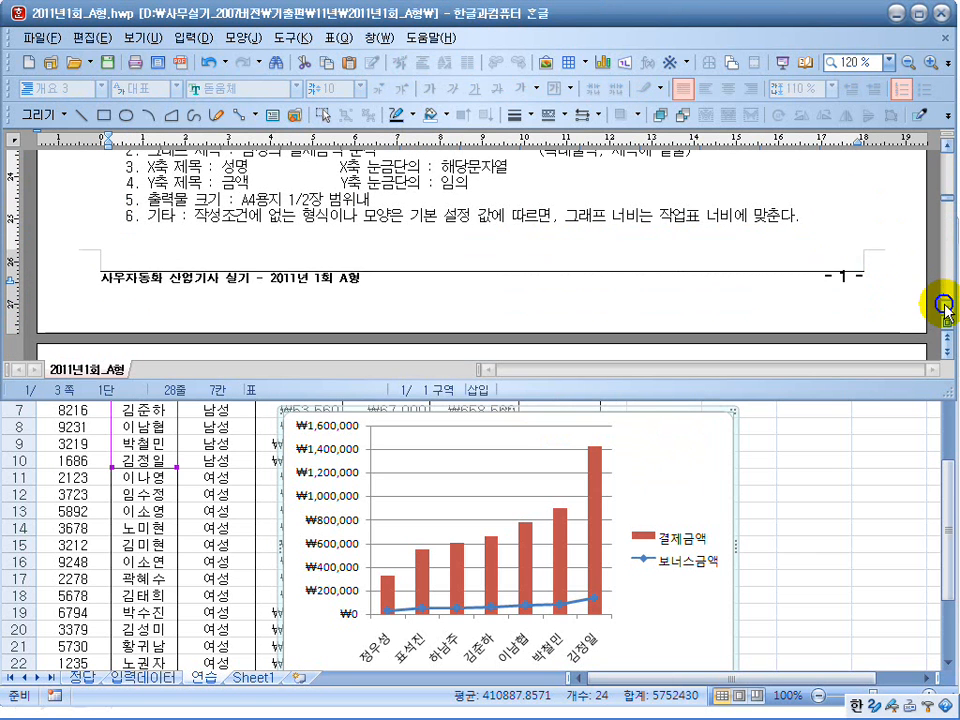
left_click_drag(946, 313, 945, 186)
left_click(943, 146)
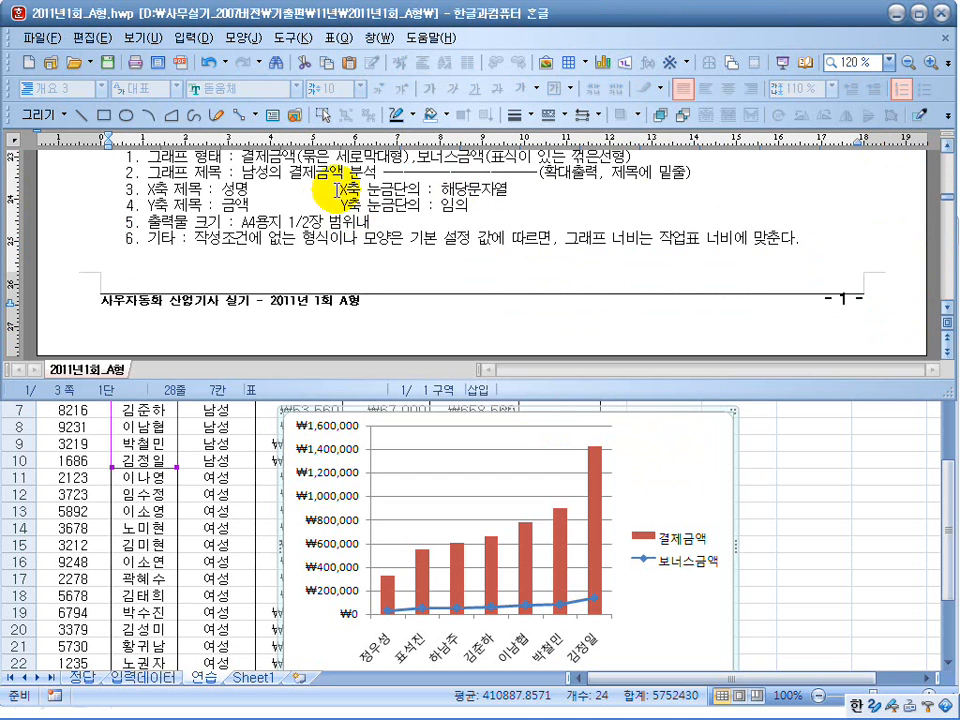
left_click(372, 170)
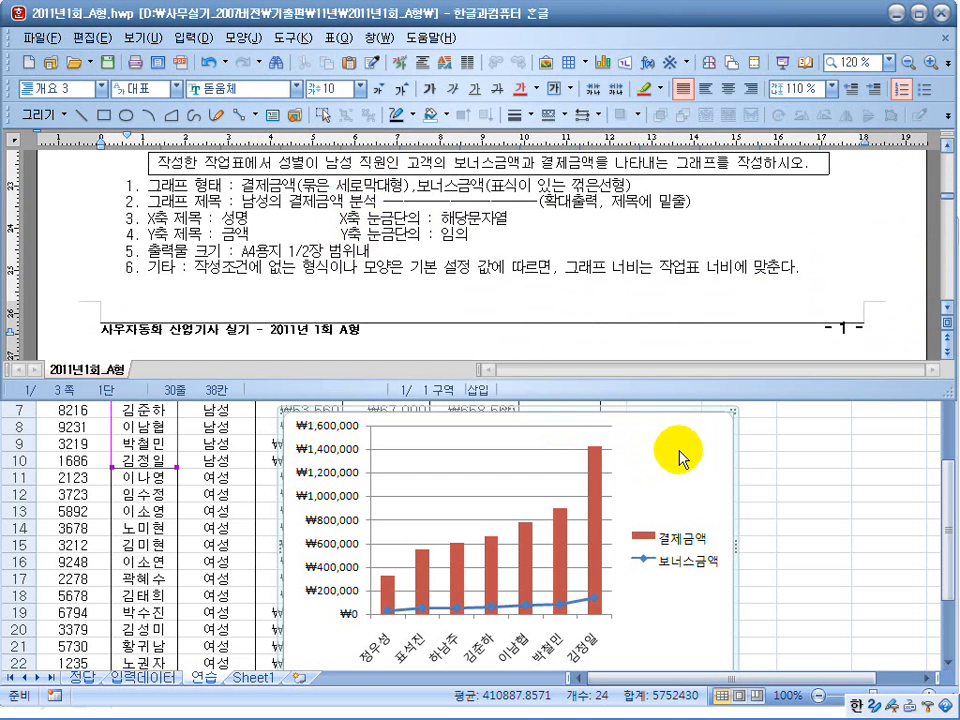
Return to Excel and add a chart title above the chart (차트 위) reading 남성의 결제금액 분석.
double_click(679, 457)
left_click(697, 257)
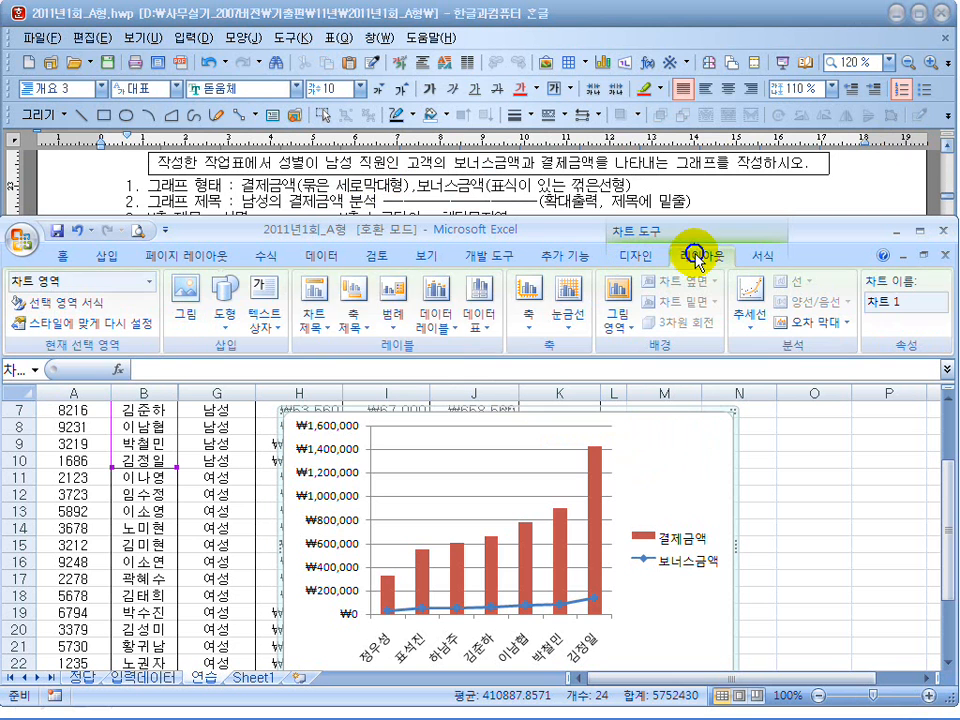
left_click(316, 316)
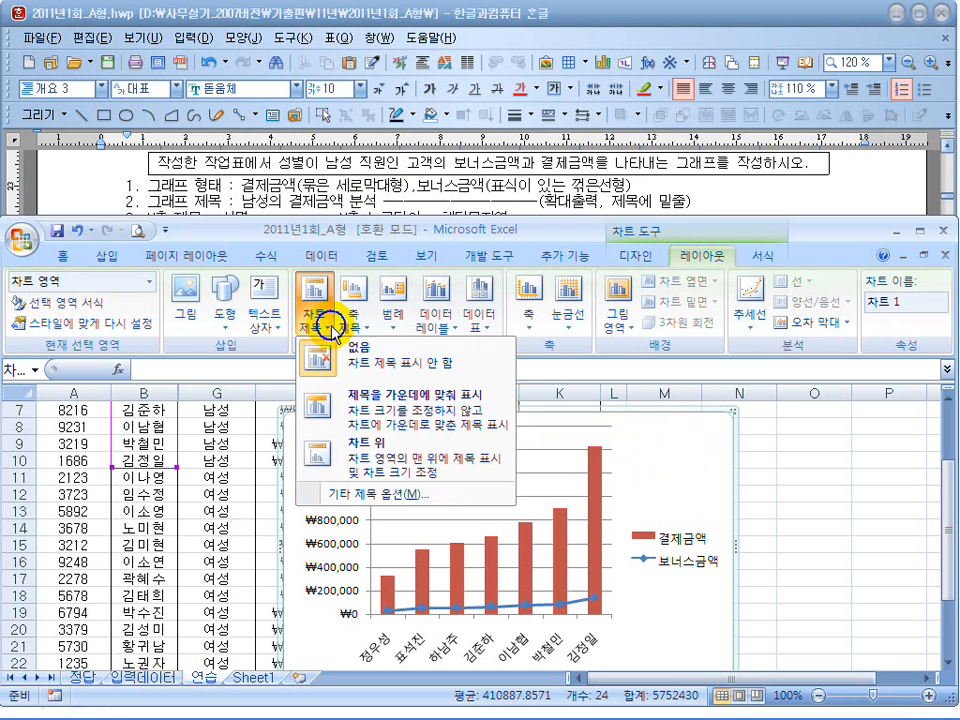
left_click(379, 463)
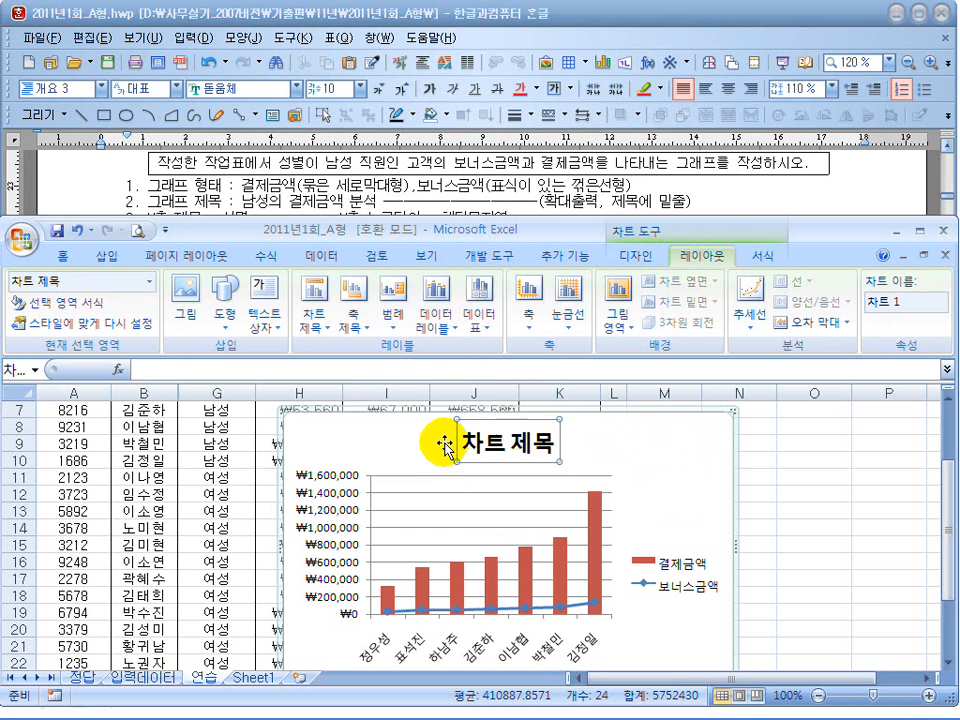
left_click_drag(466, 440, 561, 441)
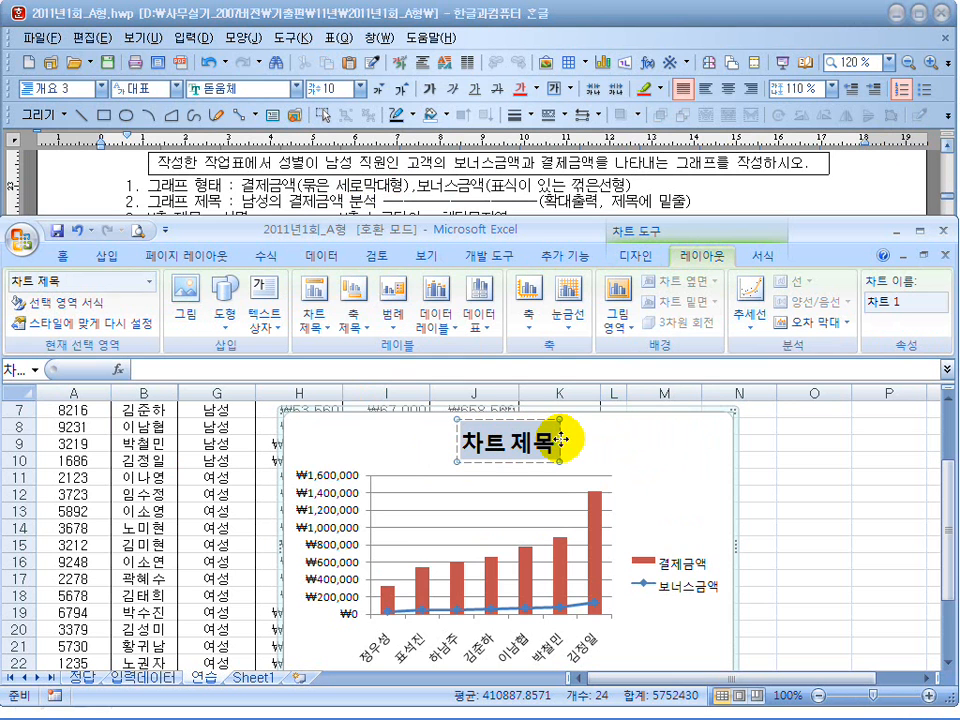
type("남성의 결제금액 분석")
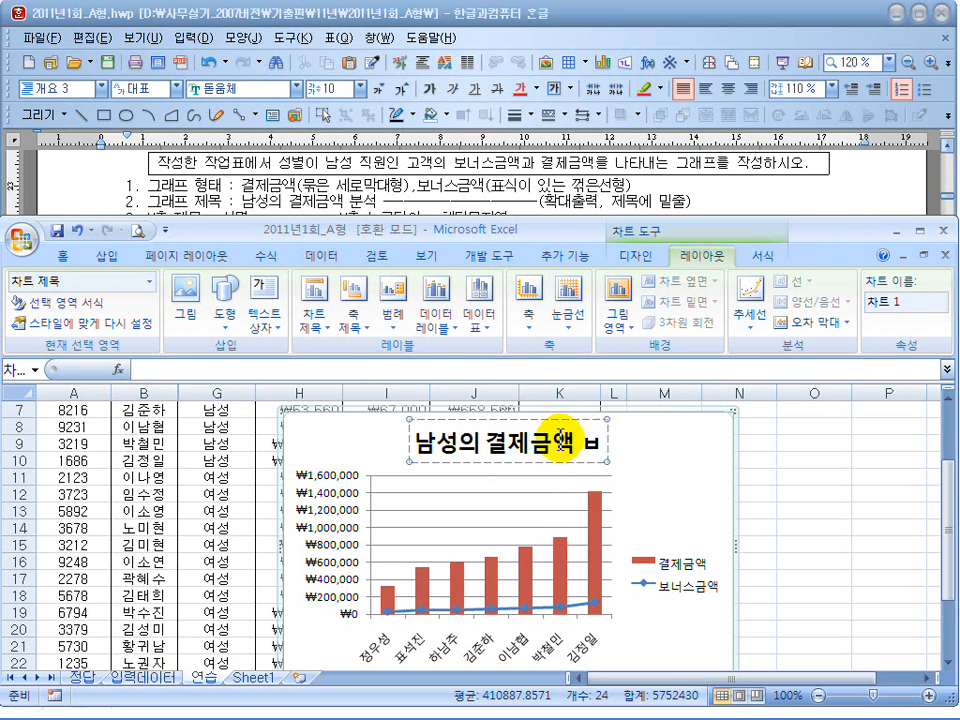
left_click(607, 468)
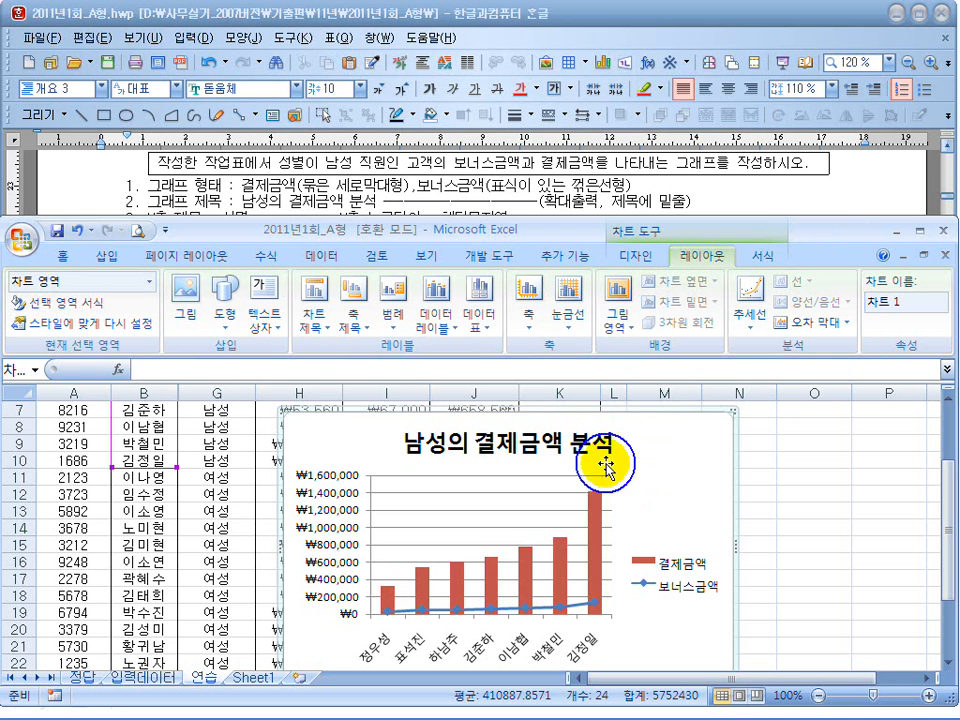
Check the 제목서식 rule in the 한글 document, then set the Excel chart title's font to 돋움 and underline it.
left_click(330, 180)
scroll(320, 230, "up", 8)
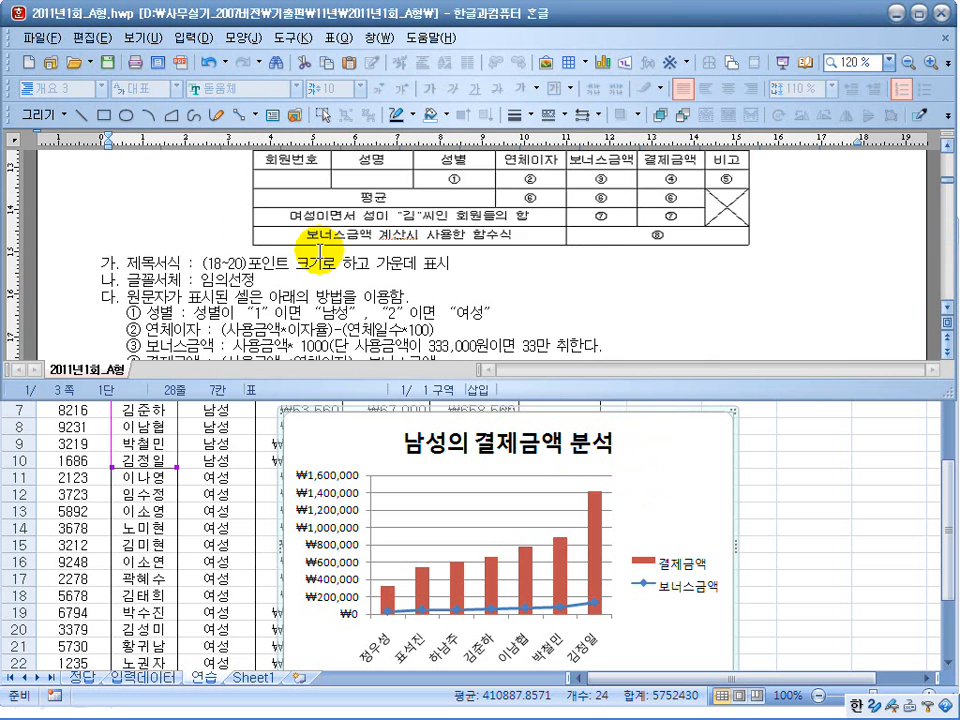
left_click_drag(201, 263, 369, 263)
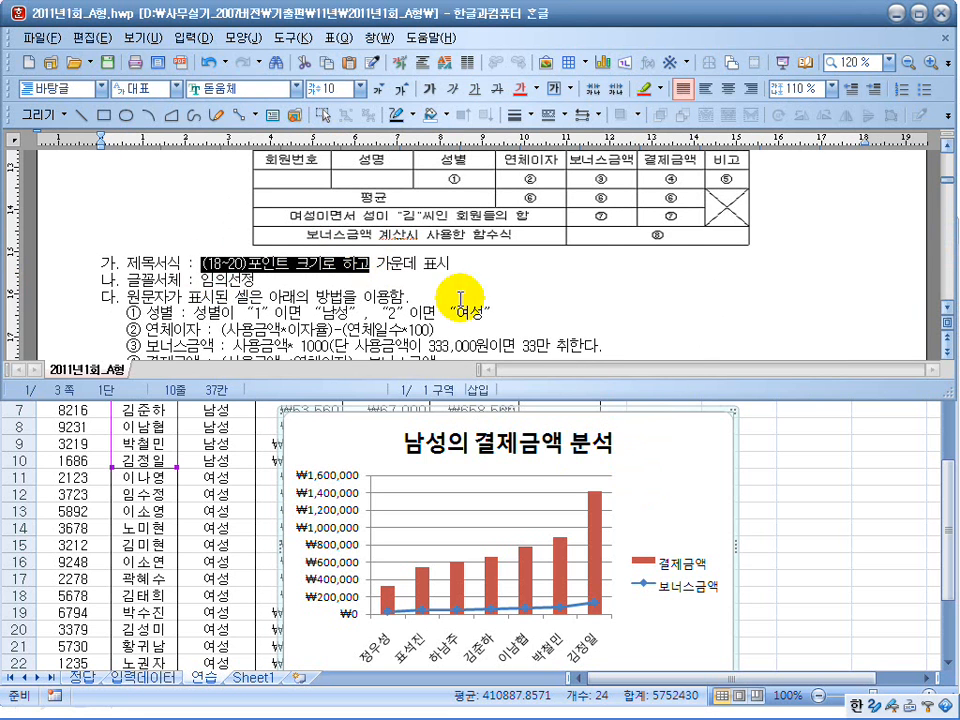
left_click(697, 463)
left_click(541, 456)
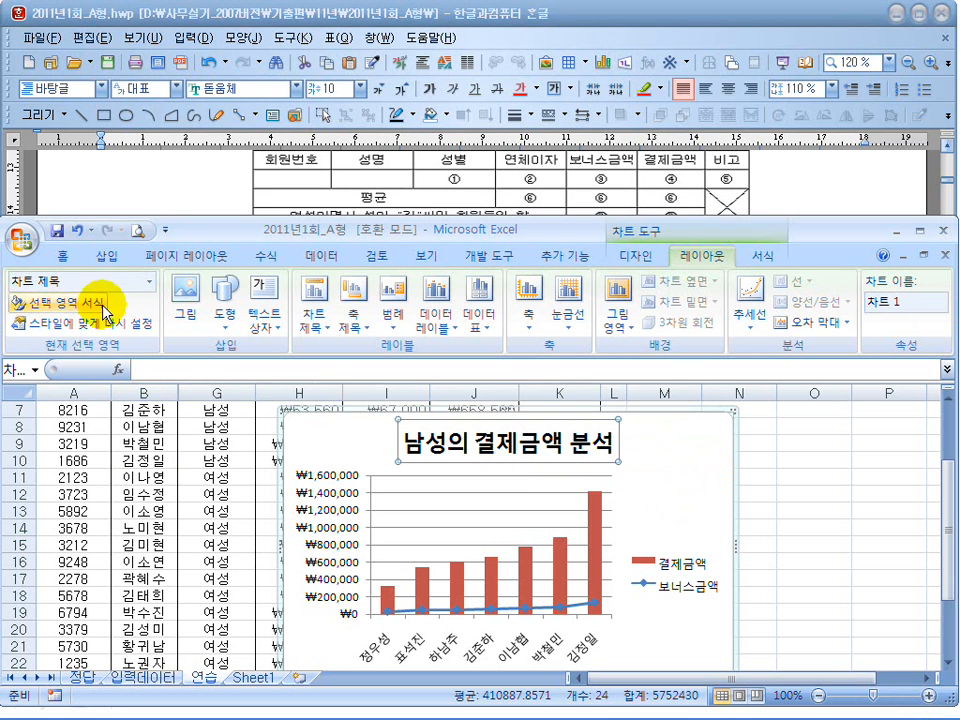
left_click(62, 257)
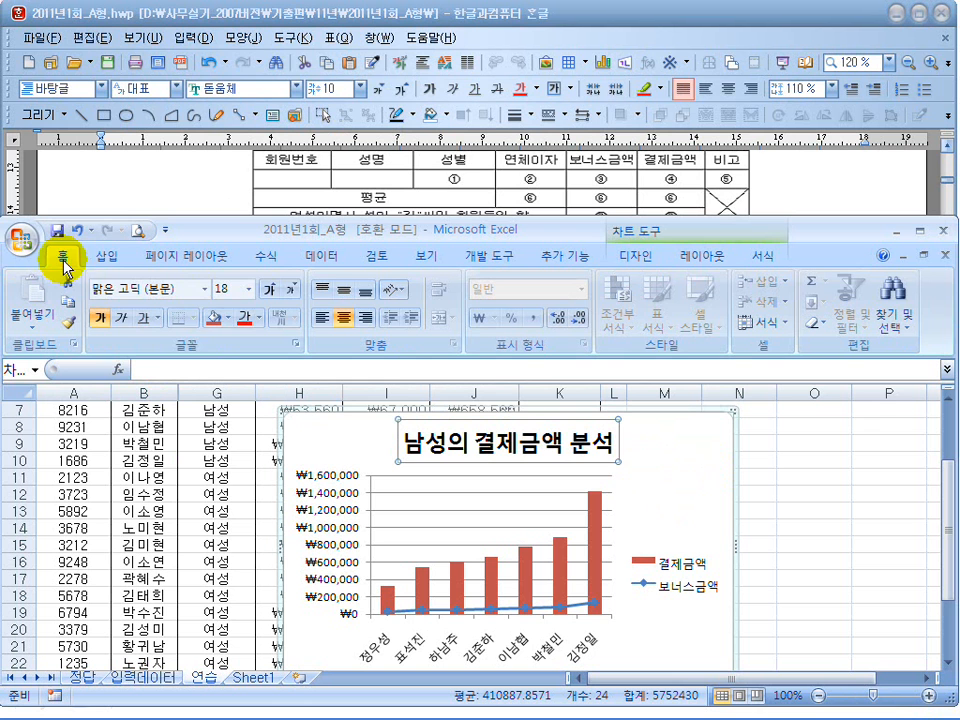
left_click(204, 289)
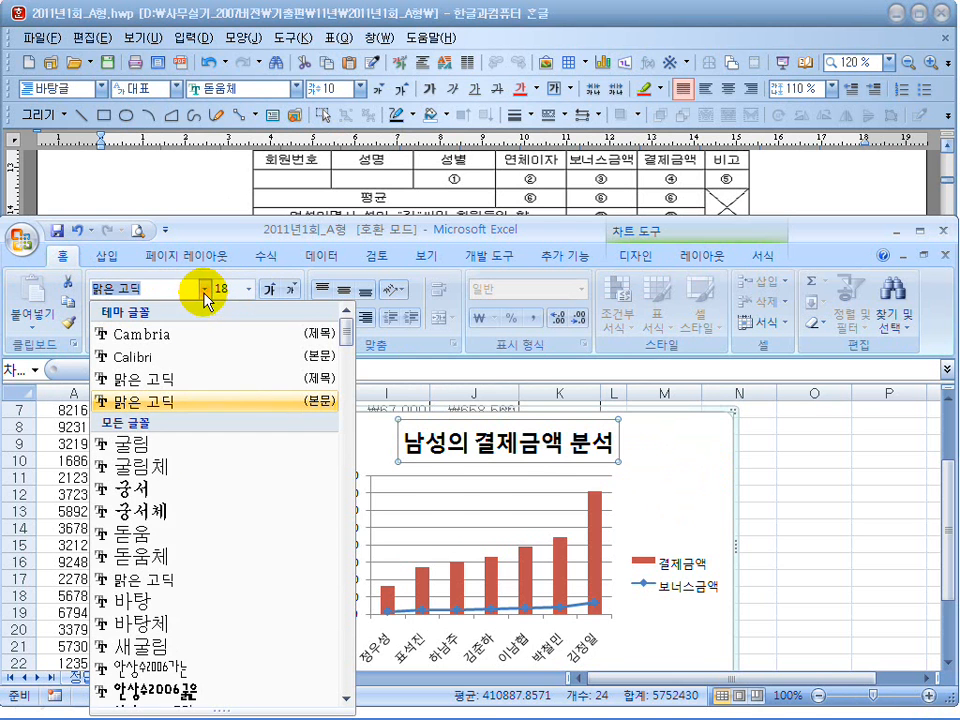
left_click(176, 540)
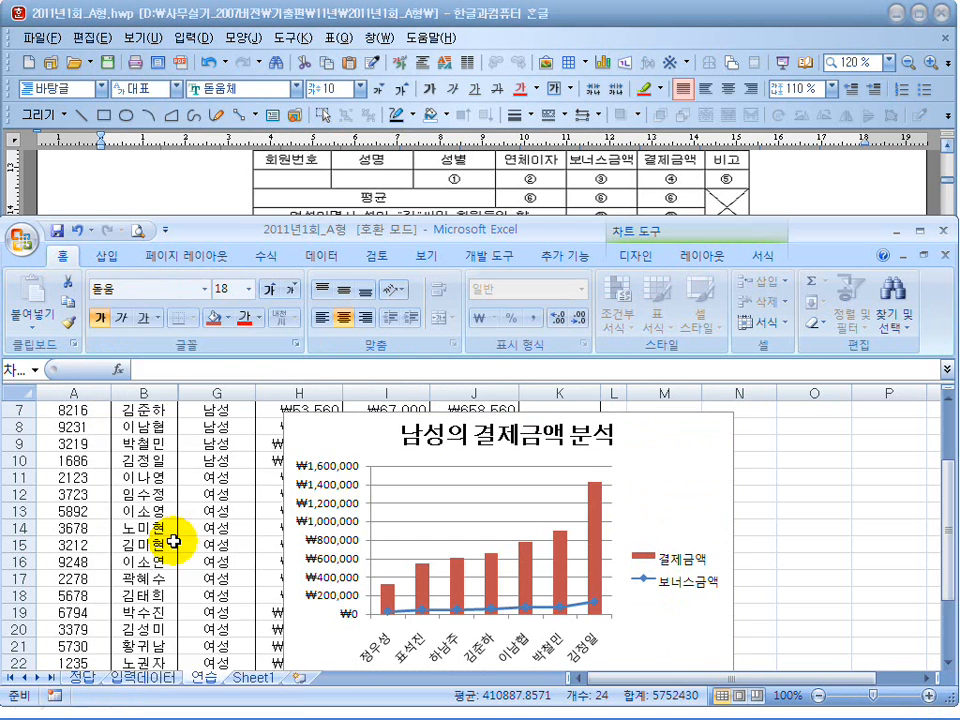
left_click(141, 318)
Check the underline requirement of the 그래프 제목 item in the 한글 exam document.
left_click(148, 183)
scroll(225, 240, "down", 4)
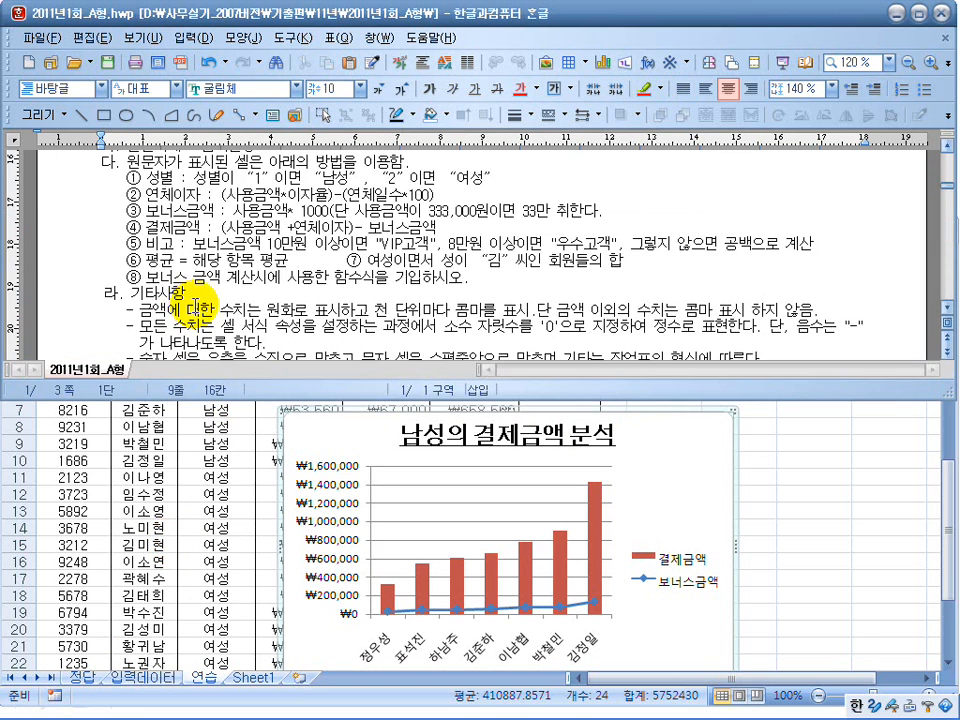
scroll(480, 298, "down", 2)
scroll(513, 298, "down", 4)
scroll(514, 300, "up", 2)
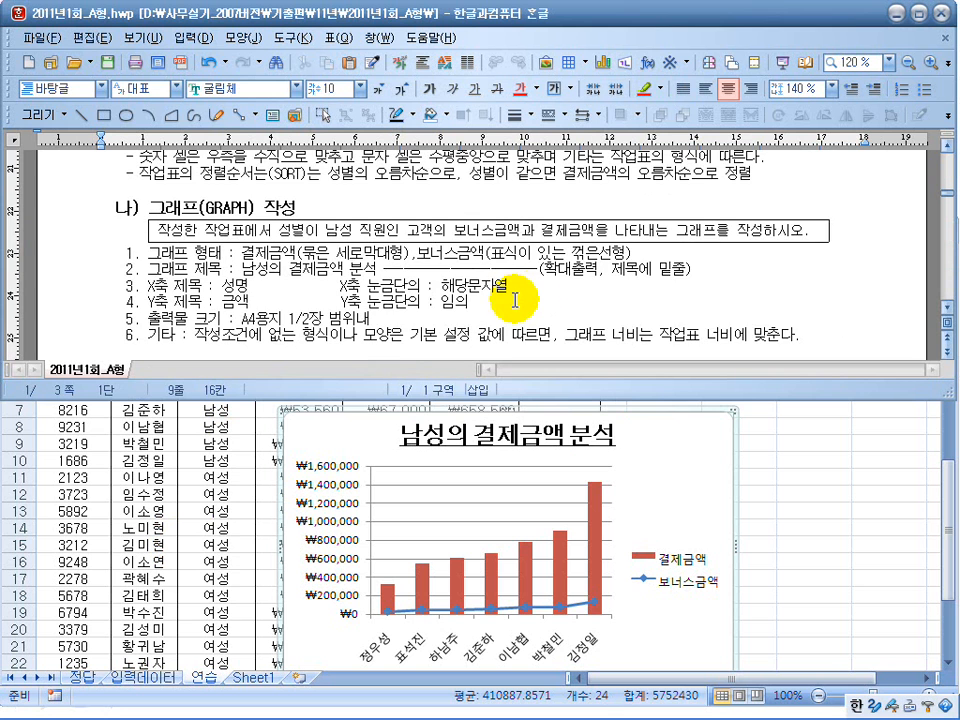
left_click_drag(672, 268, 624, 268)
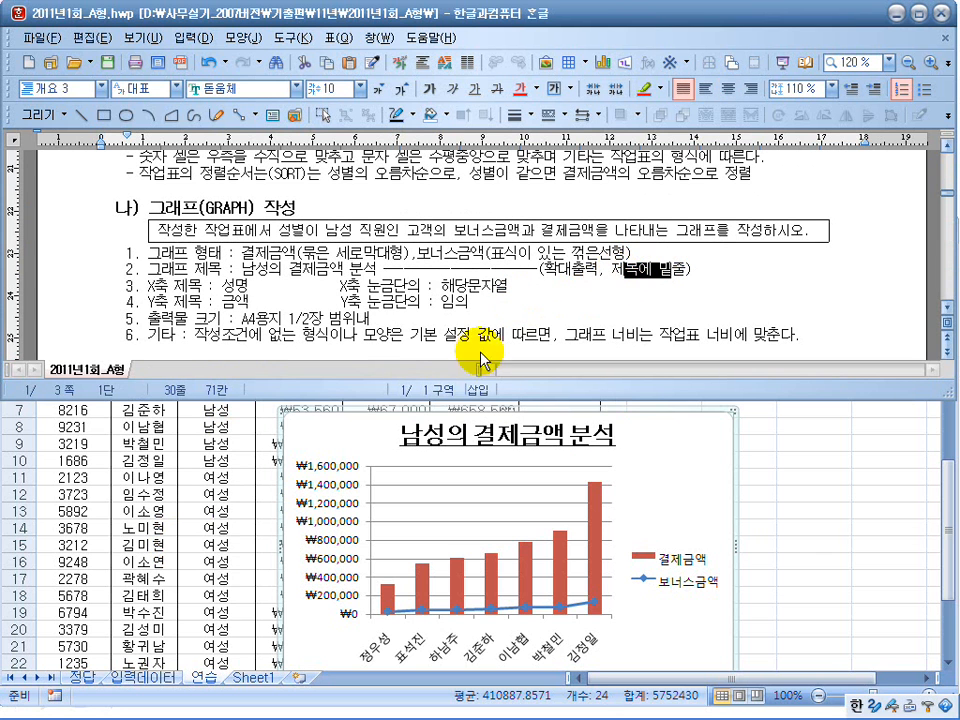
Back in Excel, add a horizontal axis title below the axis (축 아래 제목) reading 성명.
left_click(686, 497)
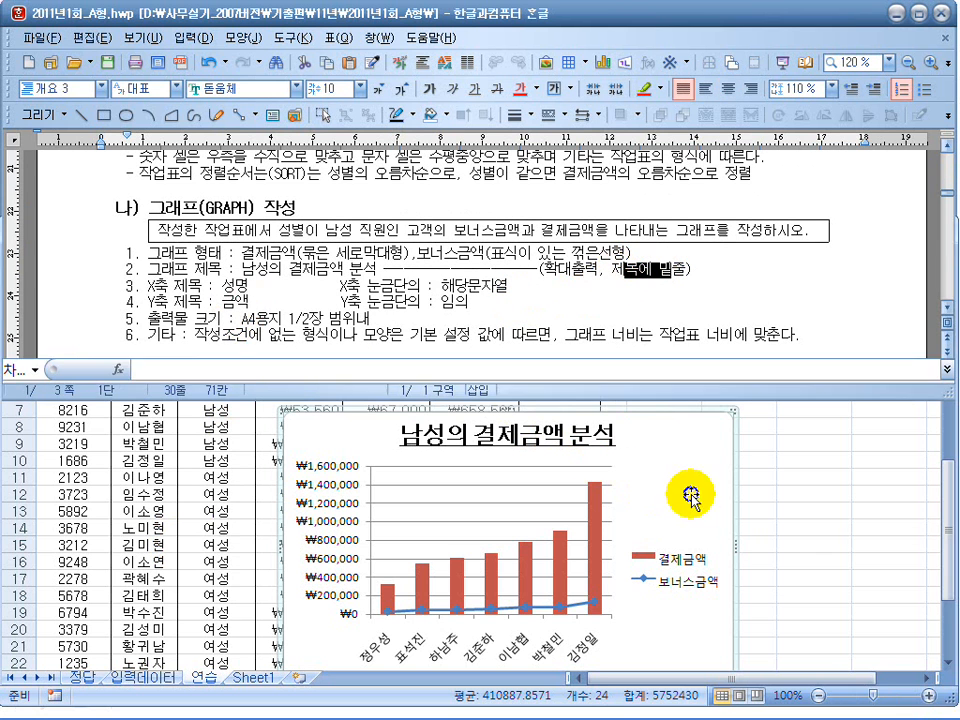
left_click(704, 260)
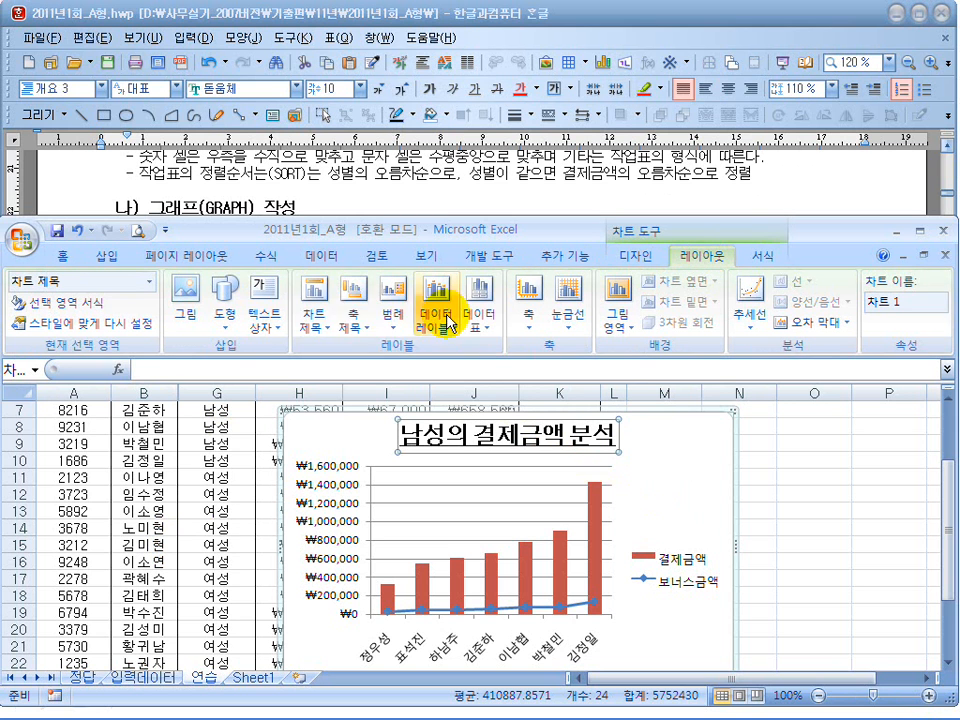
left_click(354, 330)
mouse_move(440, 349)
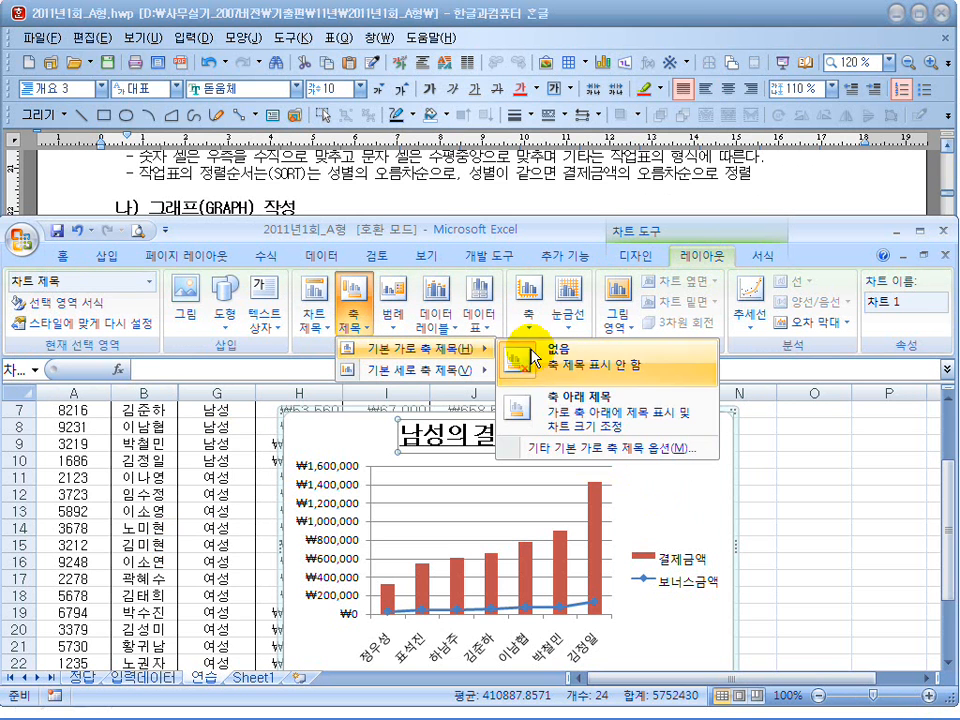
left_click(565, 405)
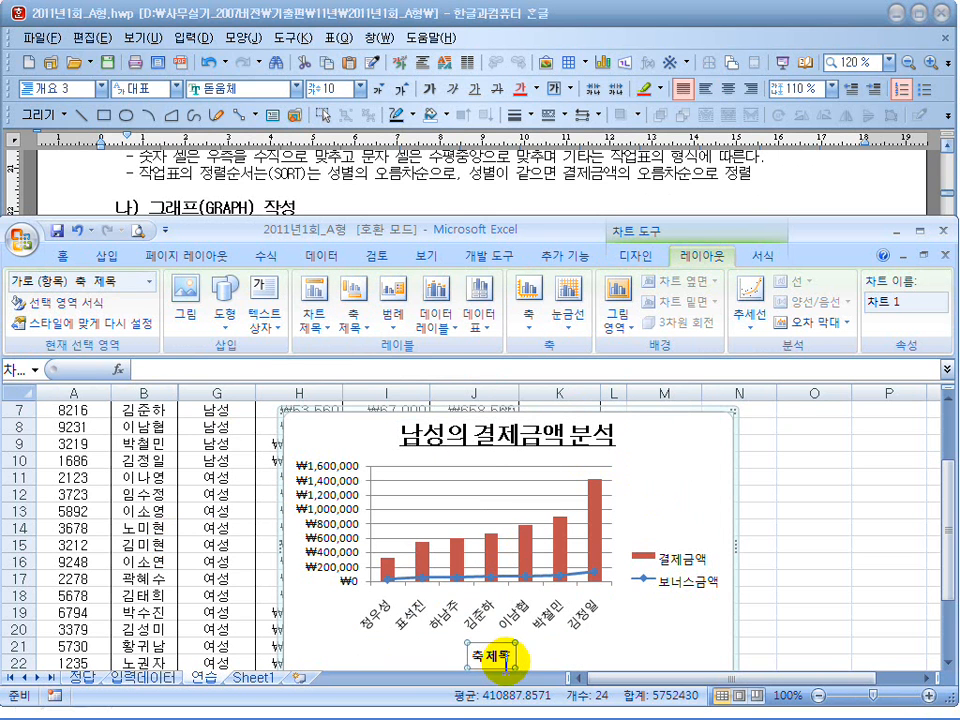
left_click_drag(510, 658, 470, 657)
type("ㅅ")
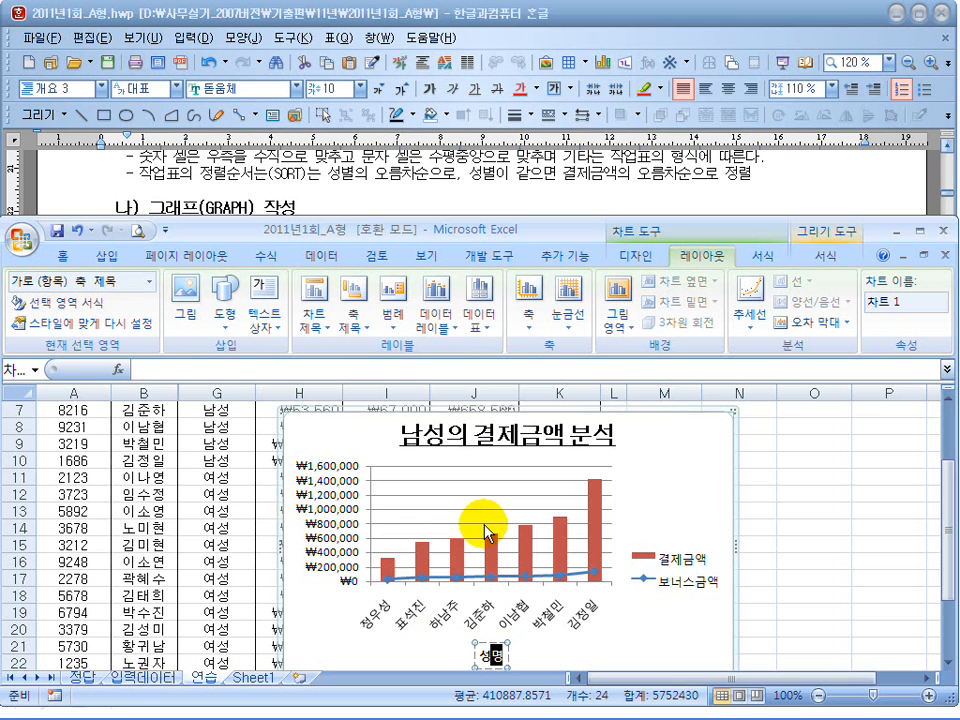
left_click(643, 429)
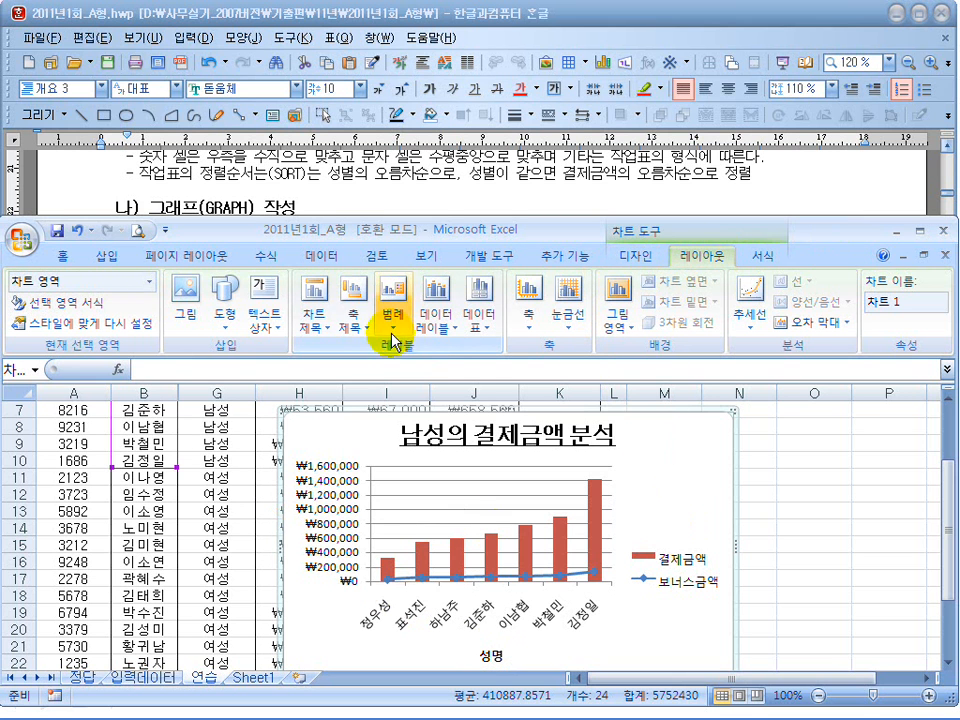
Add a vertical axis title with vertical text (세로 제목) reading 금액.
left_click(350, 318)
mouse_move(430, 369)
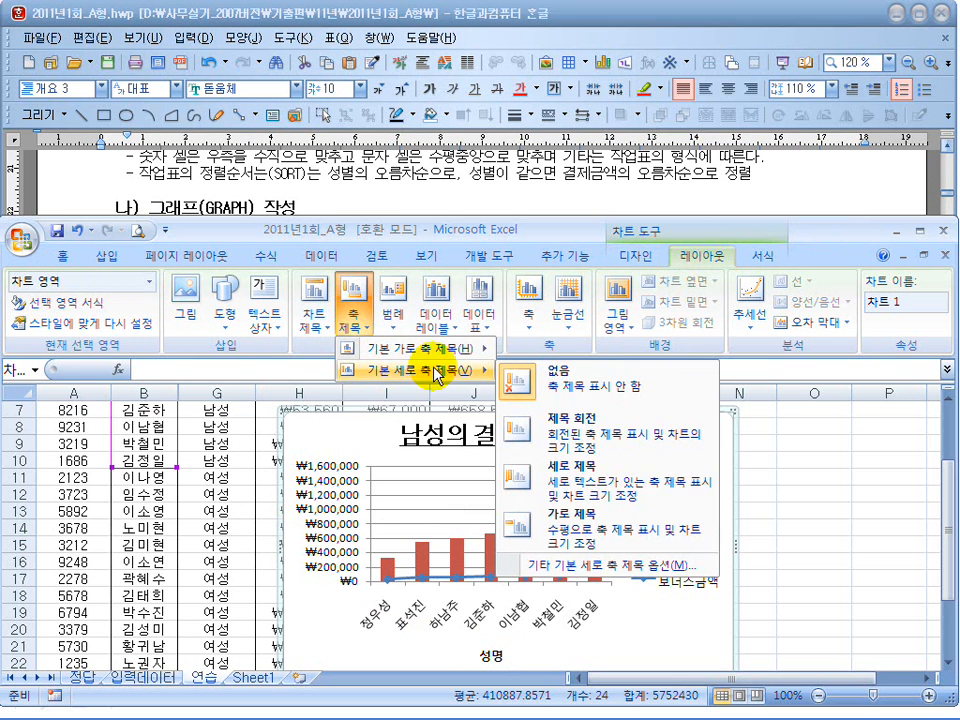
left_click(548, 481)
type("금")
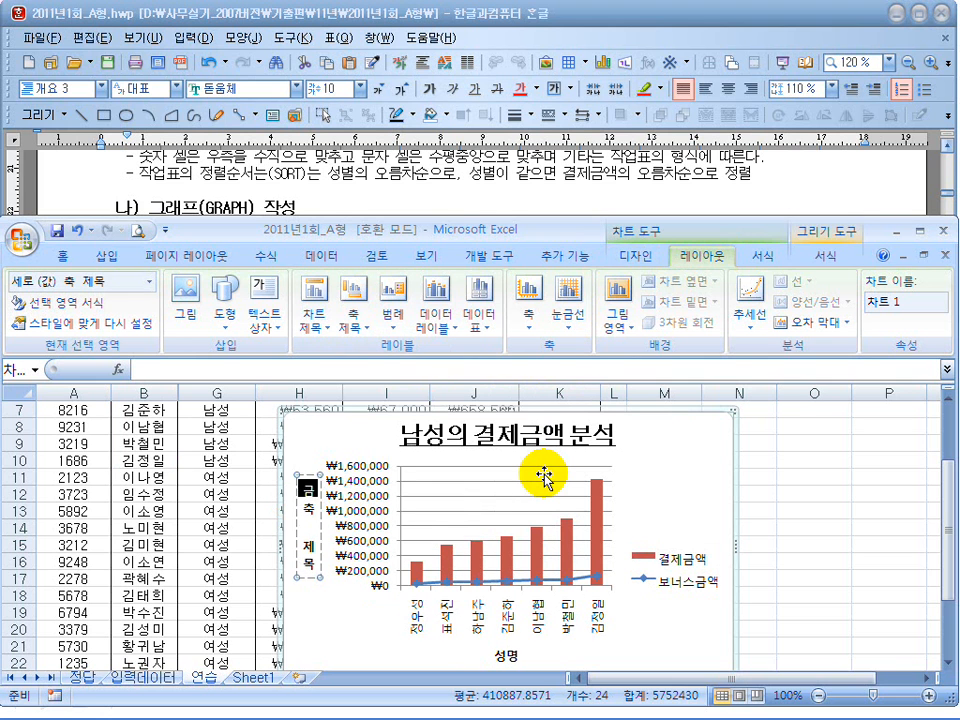
type("액")
key("Delete")
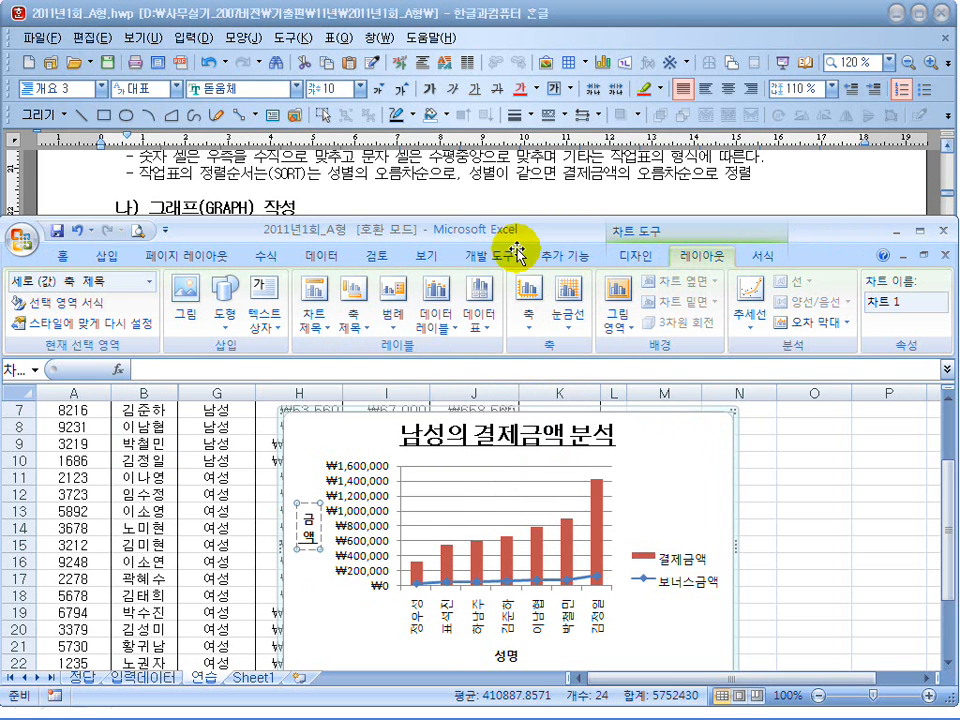
Check the X축 and Y축 눈금단위 items of the graph instructions in the 한글 exam document.
left_click(461, 189)
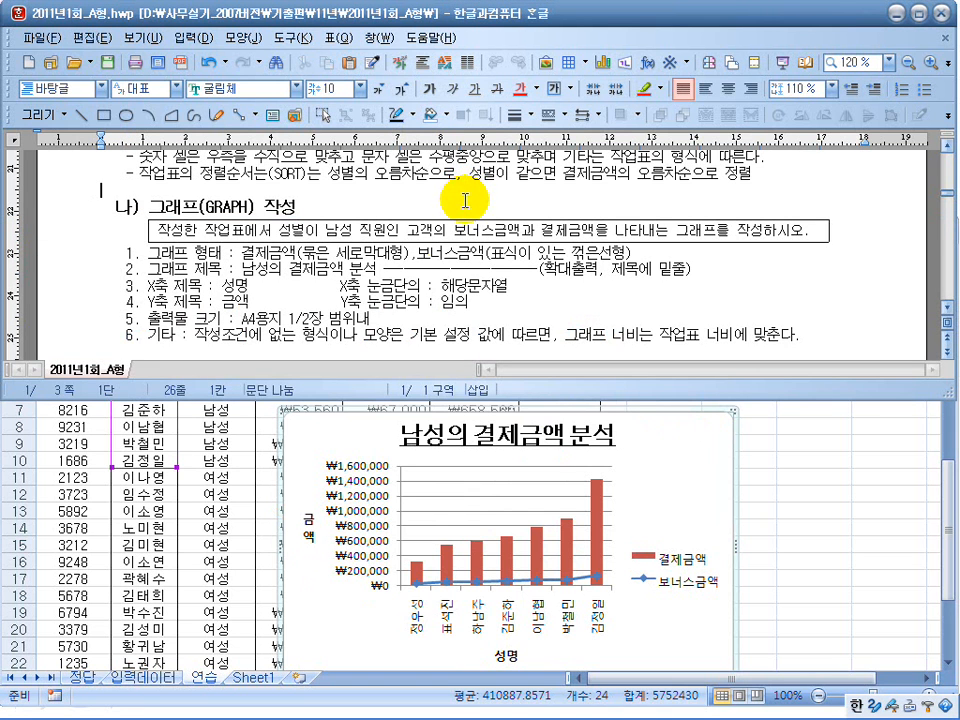
left_click_drag(367, 286, 481, 286)
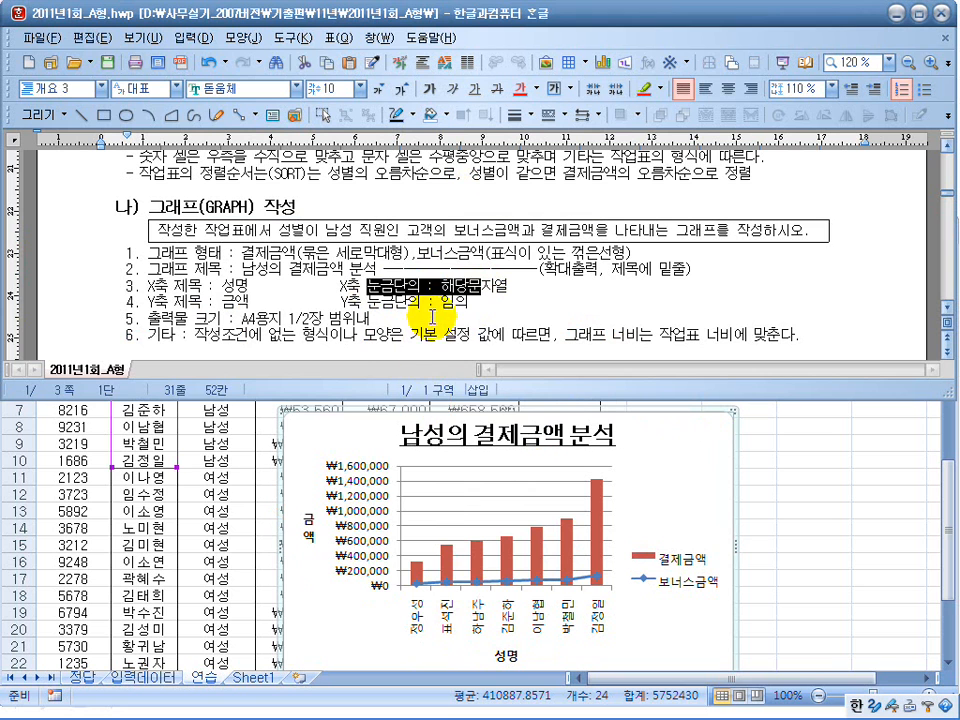
left_click(422, 301)
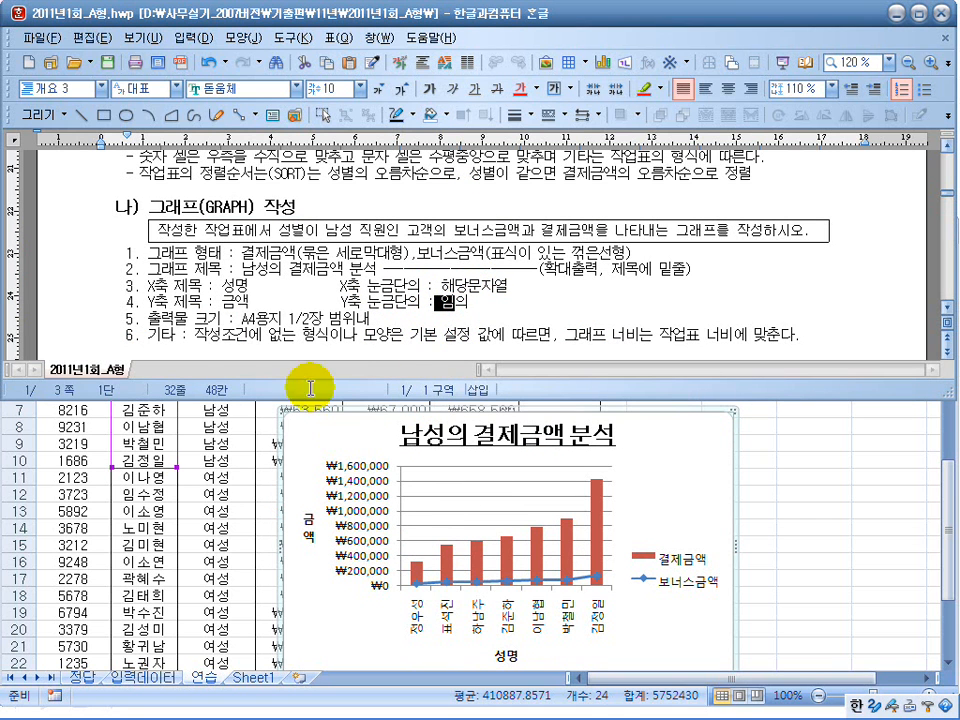
left_click(287, 313)
left_click(486, 290)
Return to a maximized Excel window and move the chart directly below the table, with its upper-left corner at cell A27.
double_click(630, 470)
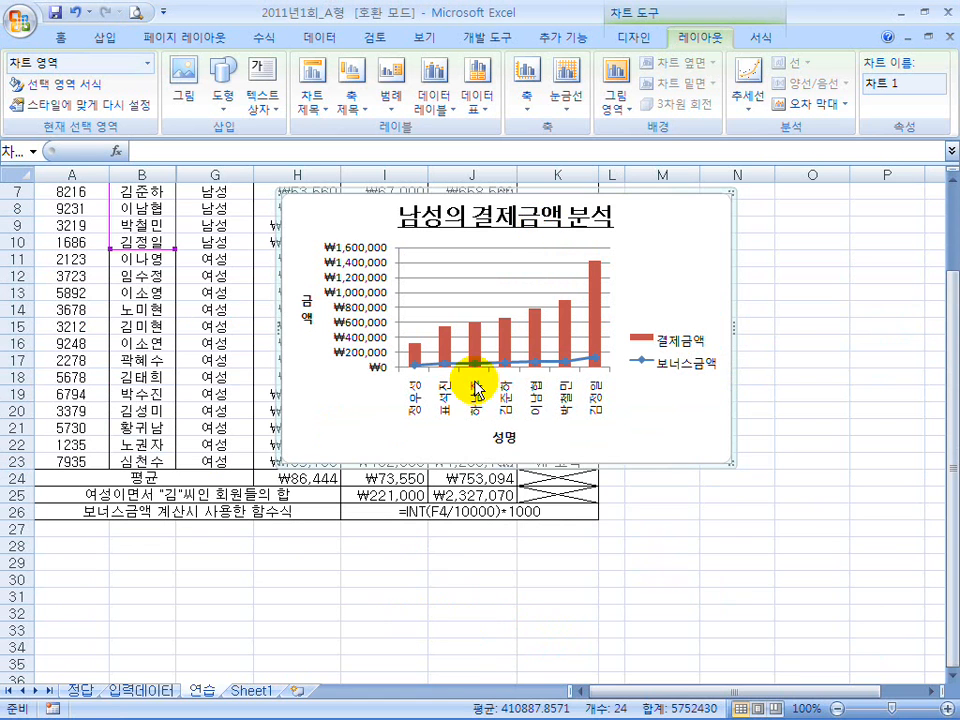
left_click_drag(709, 263, 571, 460)
scroll(571, 460, "down", 3)
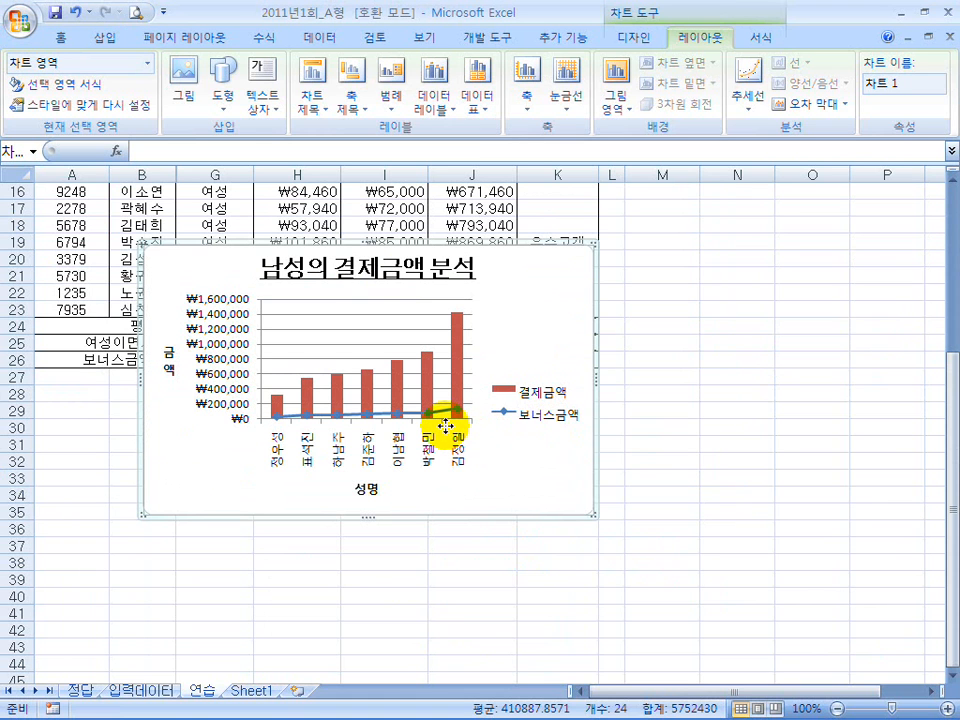
left_click_drag(444, 426, 507, 510)
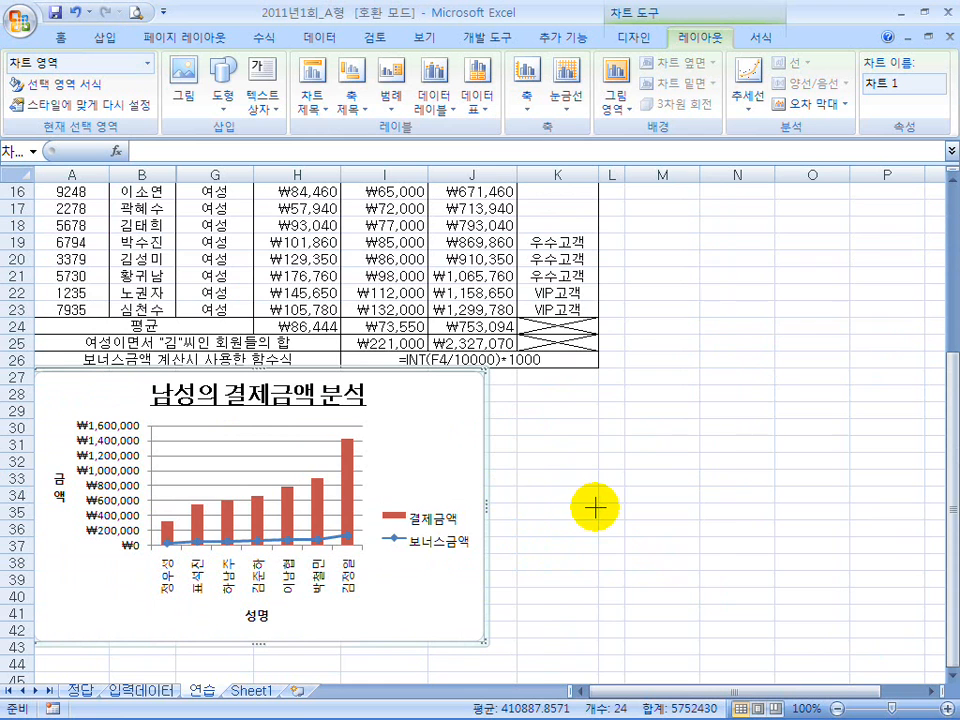
Enlarge the chart so it spans the table's full width through column K and extends down to row 46.
left_click_drag(583, 511, 598, 511)
scroll(461, 524, "down", 3)
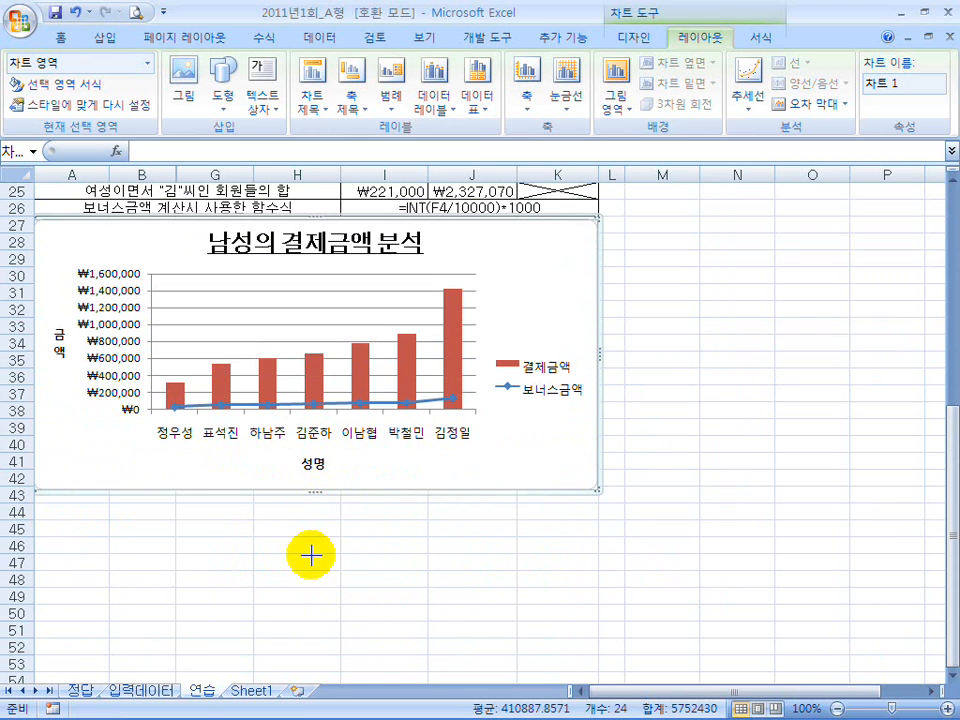
left_click_drag(315, 491, 312, 552)
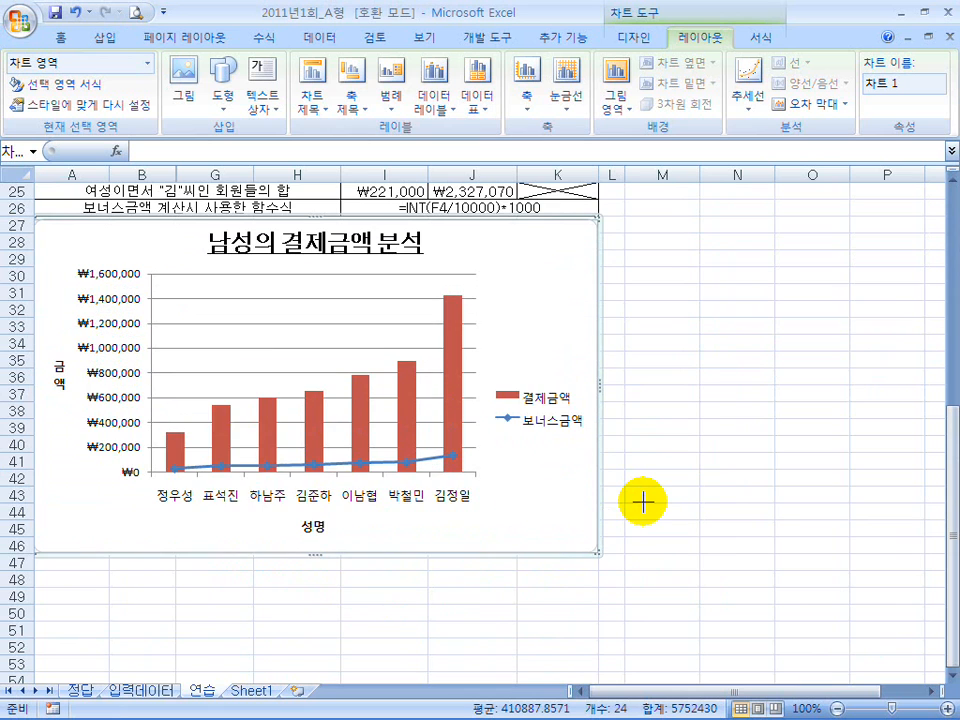
scroll(643, 502, "up", 8)
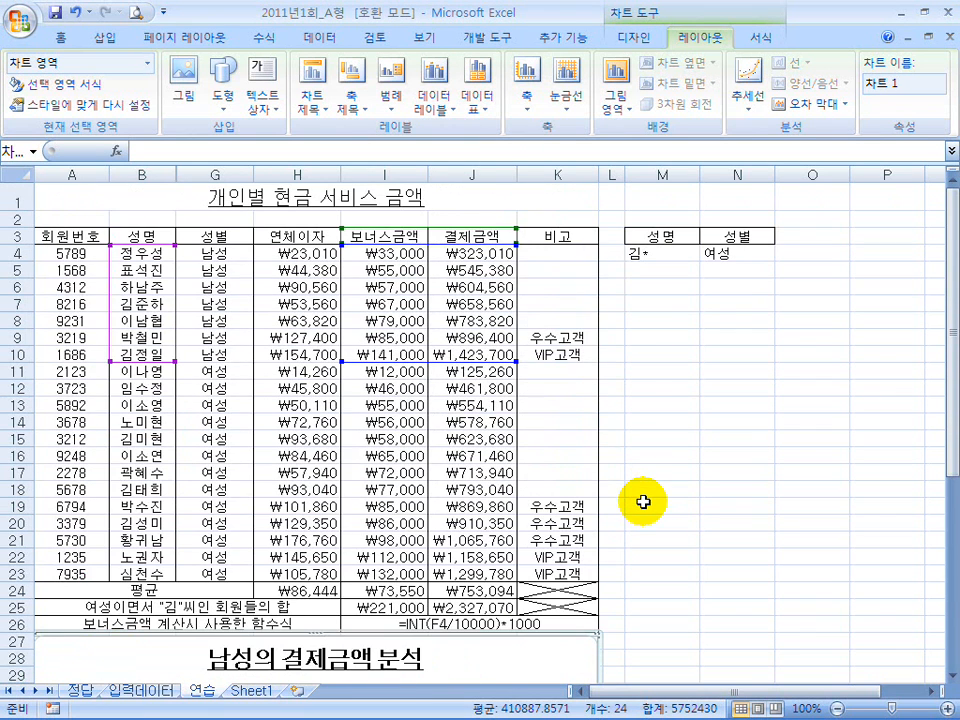
Set cells A1:K46, covering the table and chart, as the print area and check it in print preview.
left_click_drag(124, 199, 452, 508)
scroll(898, 463, "up", 9)
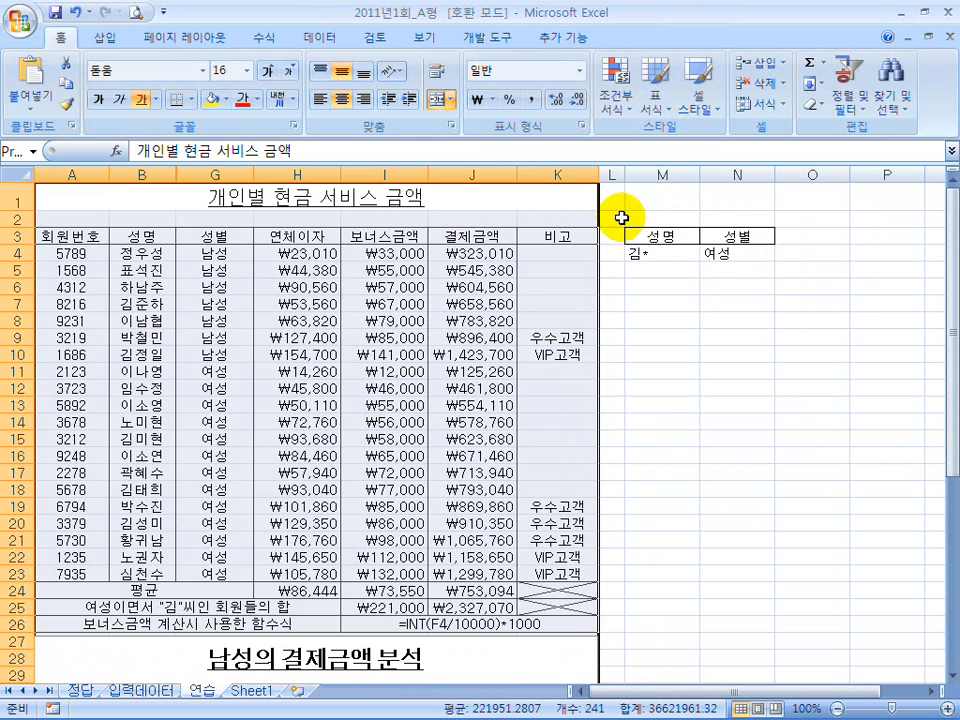
left_click(190, 38)
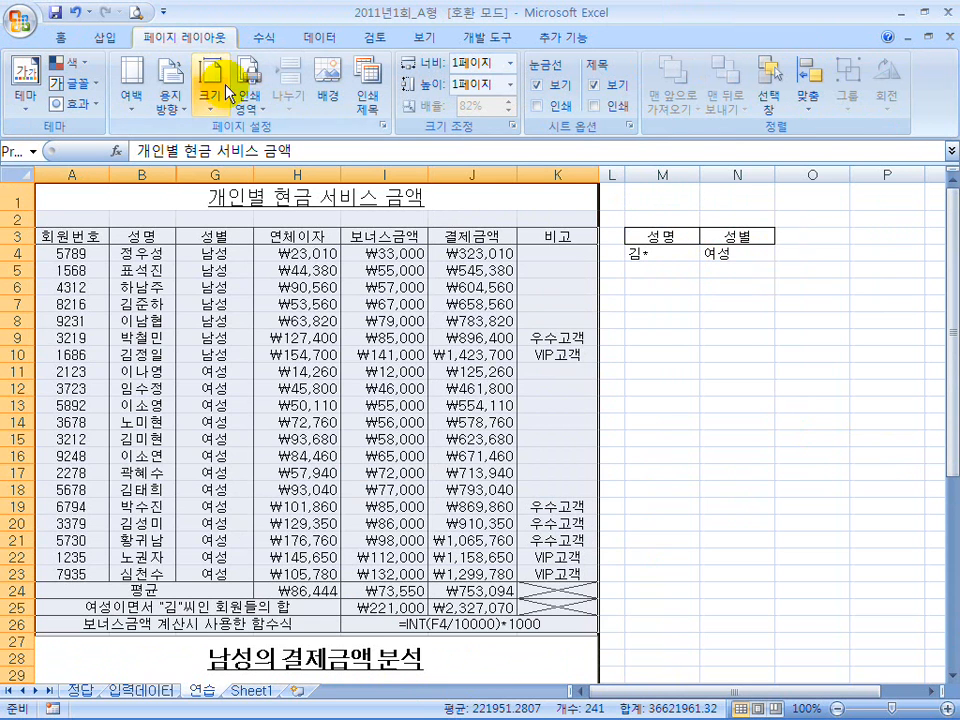
left_click(252, 115)
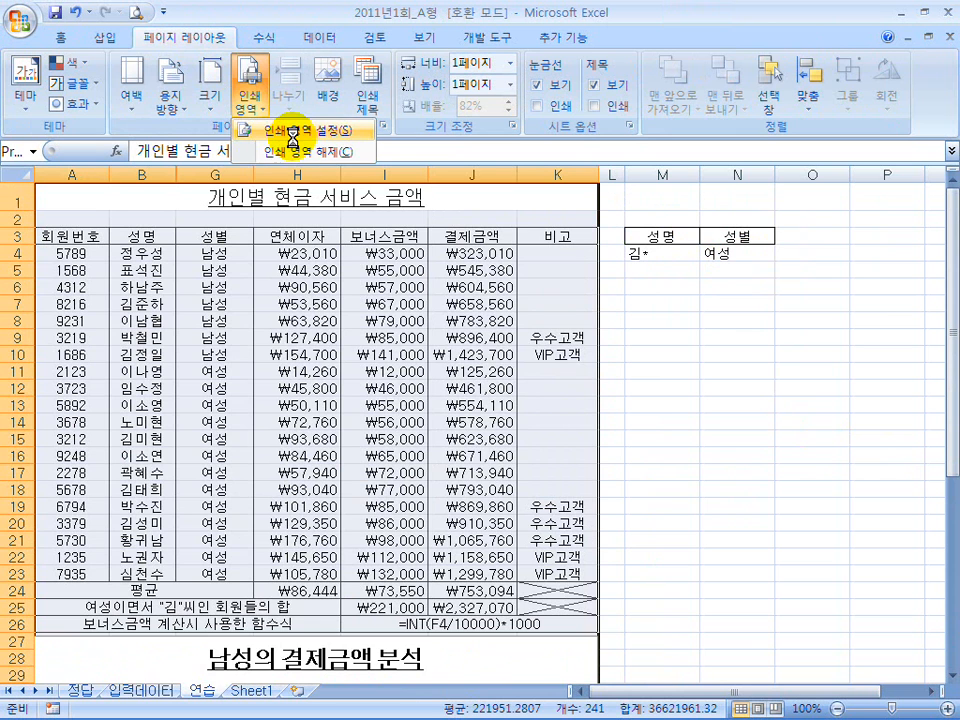
left_click(290, 131)
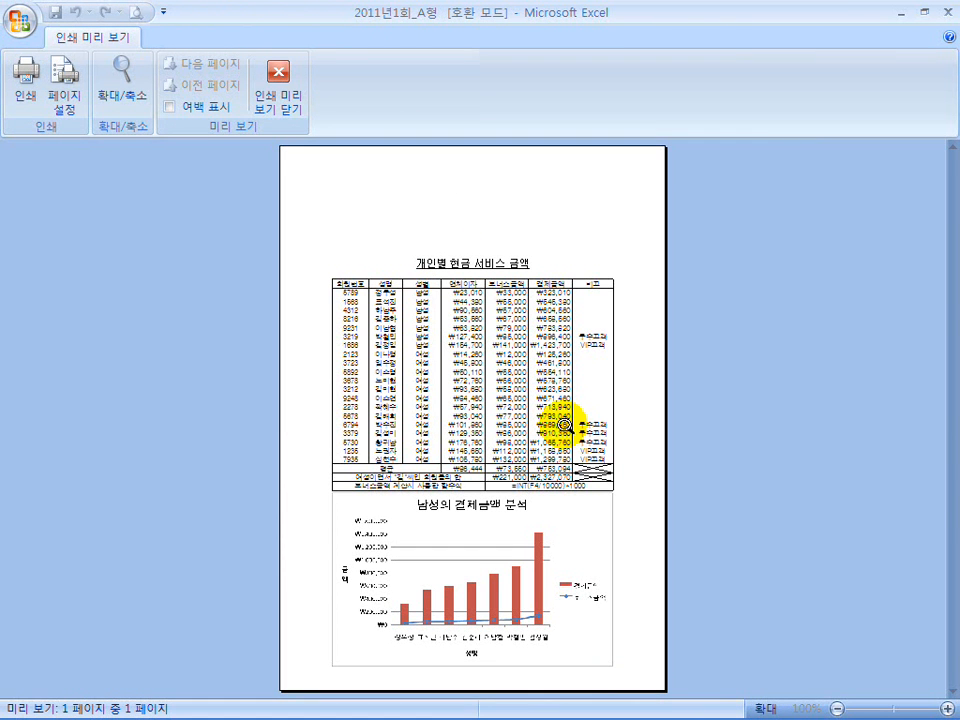
left_click(290, 100)
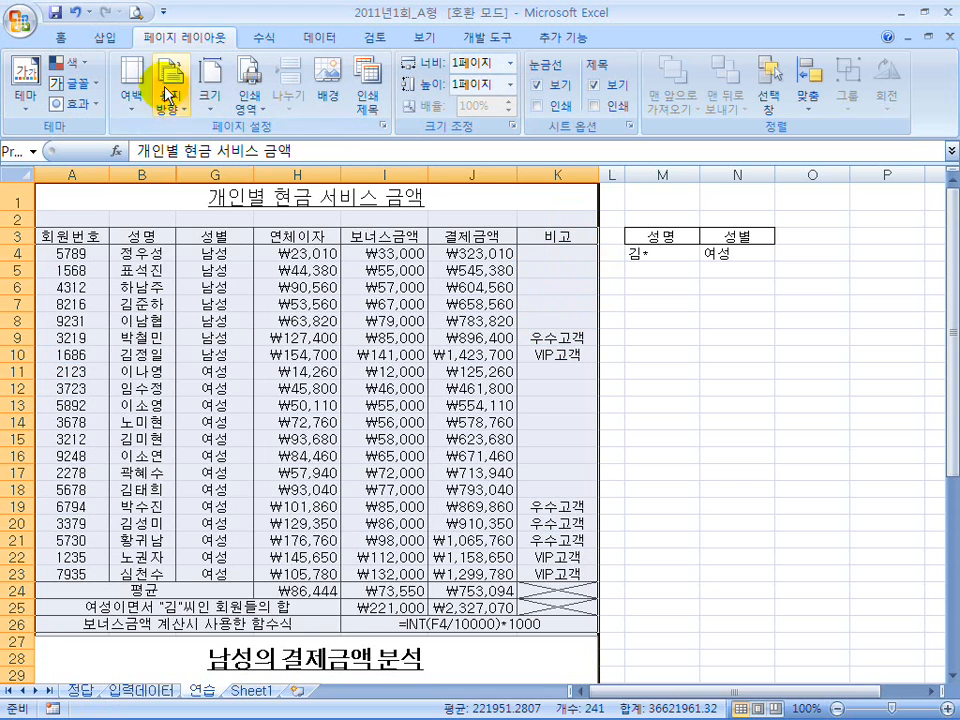
Reopen the print preview, magnify the page and turn on the margin display (여백 표시).
left_click(135, 12)
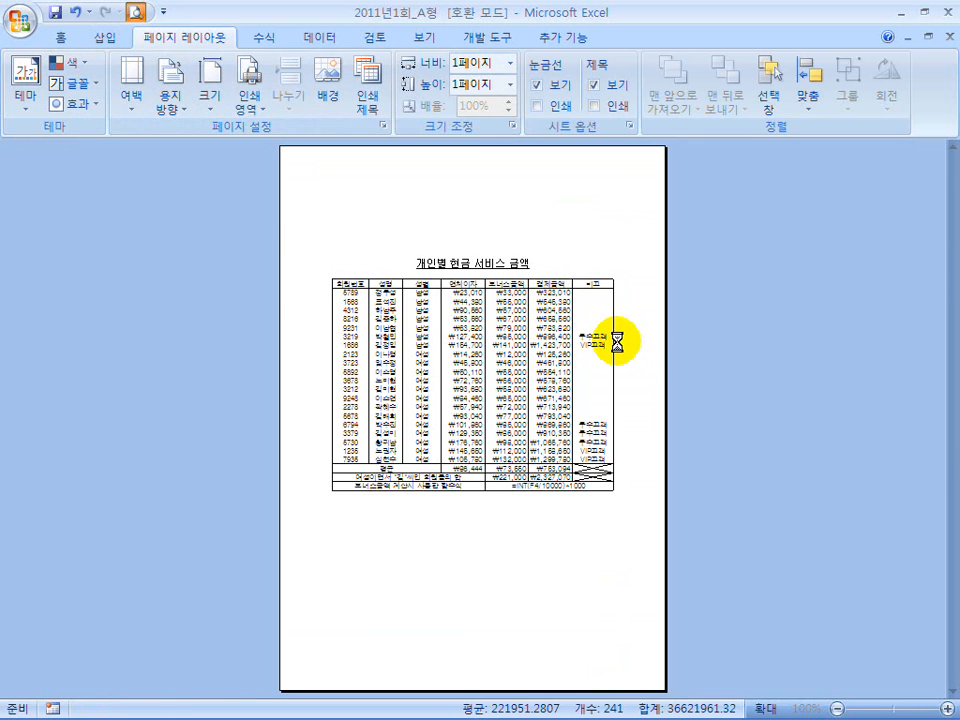
left_click(617, 343)
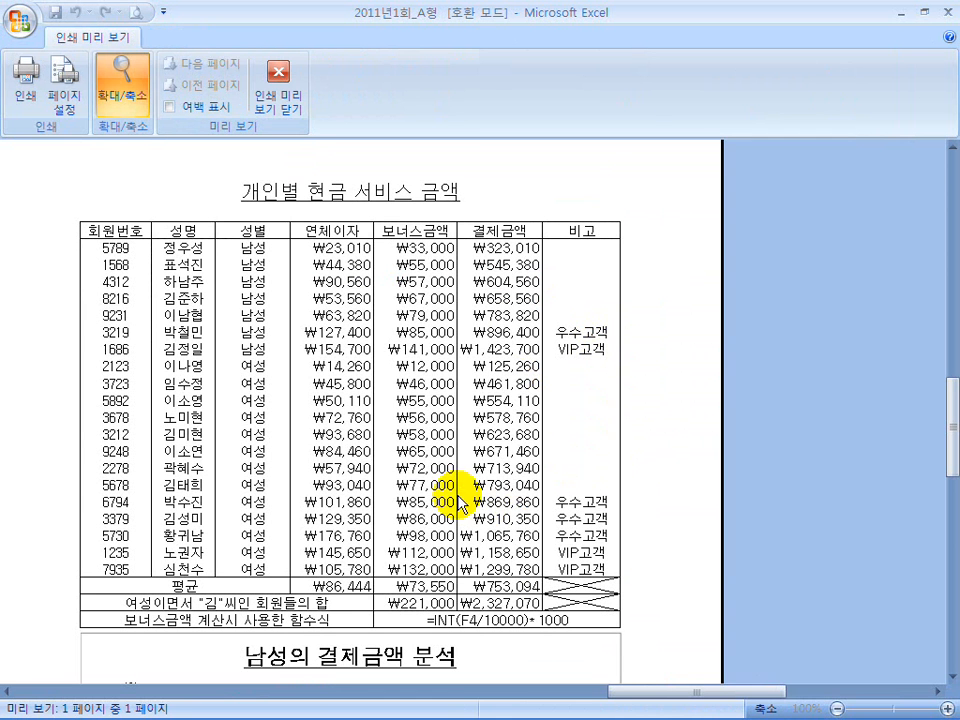
left_click(283, 100)
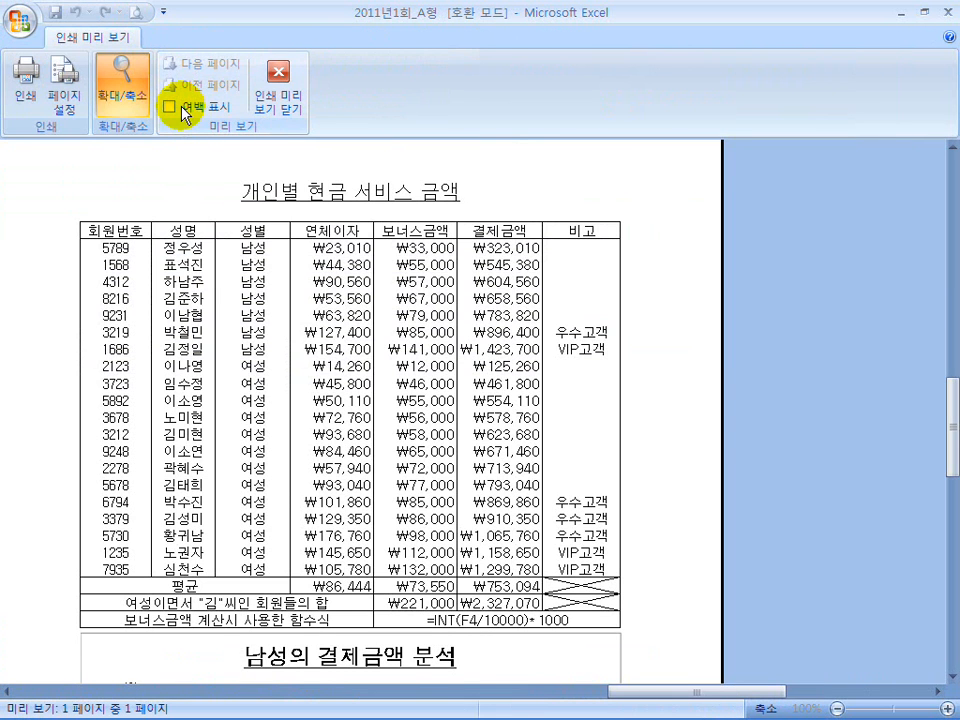
left_click(165, 104)
scroll(495, 300, "up", 3)
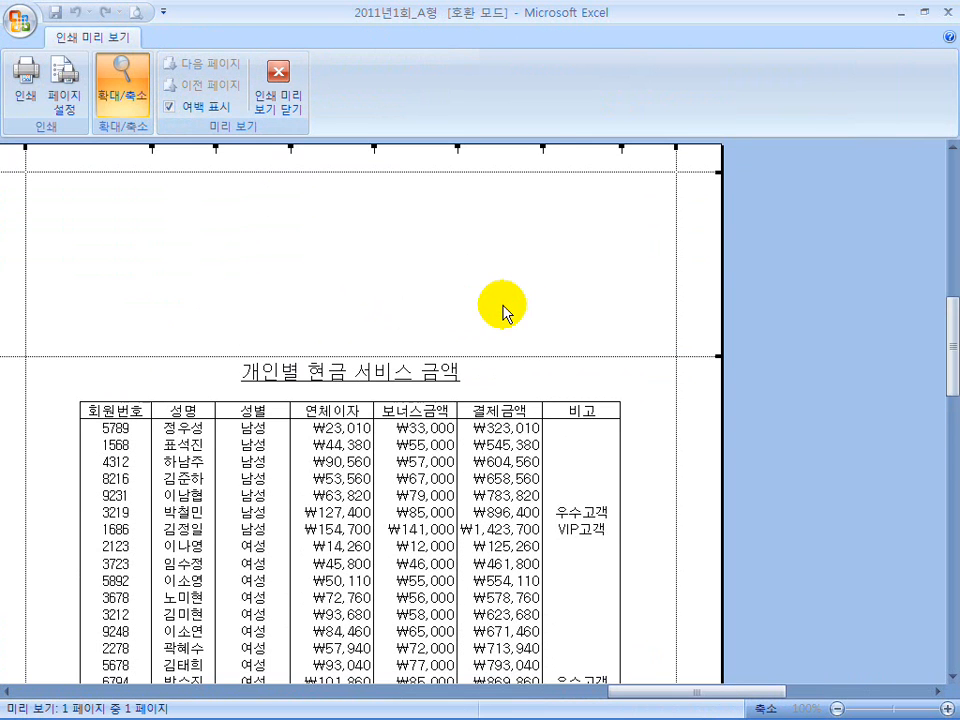
Widen the 연체이자, 보너스금액 and 결제금액 columns in the preview so the table nearly fills the width between the margins.
left_click_drag(542, 148, 553, 152)
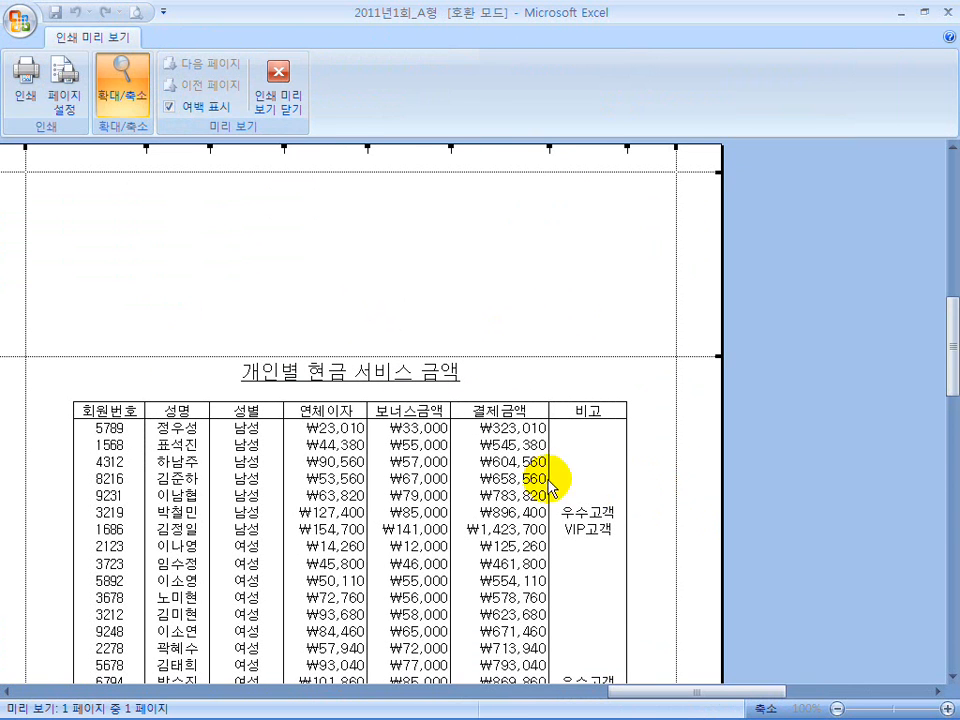
left_click_drag(366, 149, 380, 149)
left_click_drag(456, 151, 464, 148)
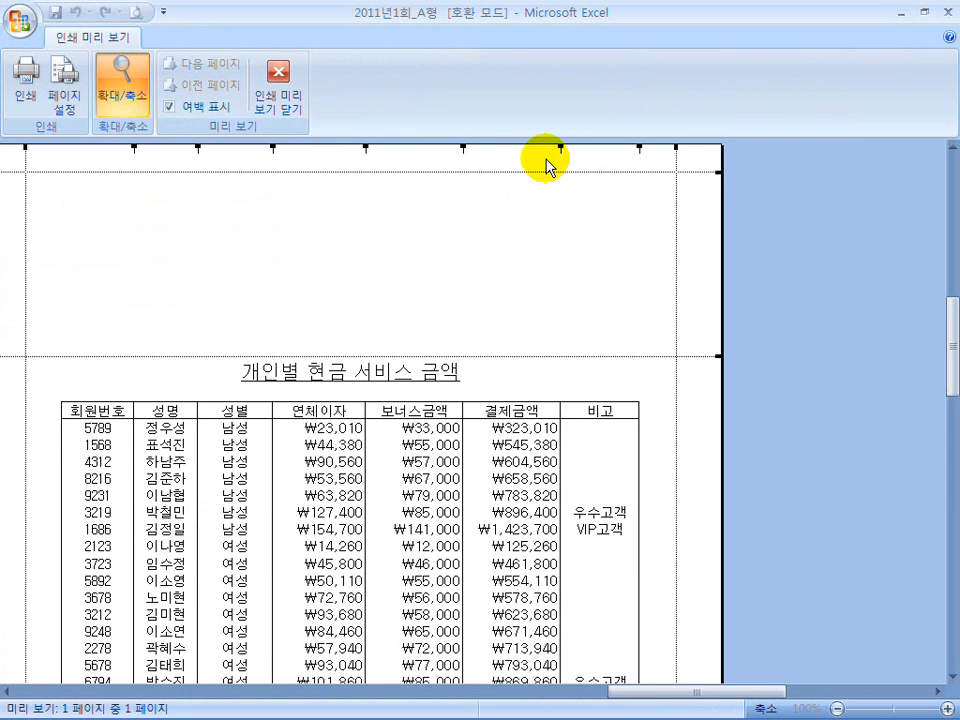
left_click_drag(557, 150, 574, 146)
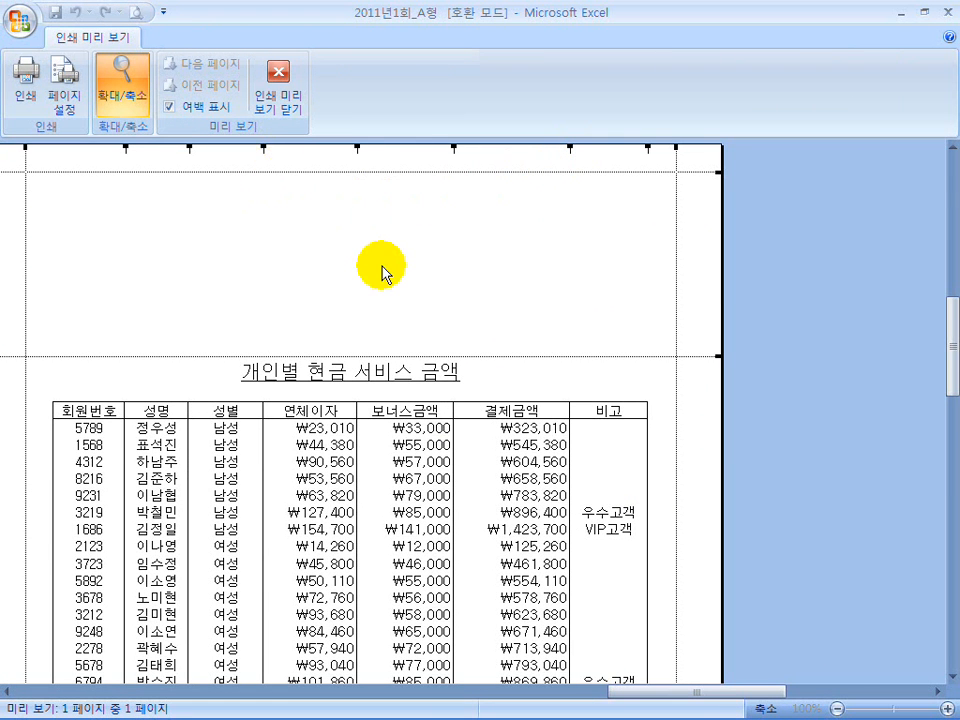
scroll(386, 272, "down", 6)
scroll(386, 272, "down", 5)
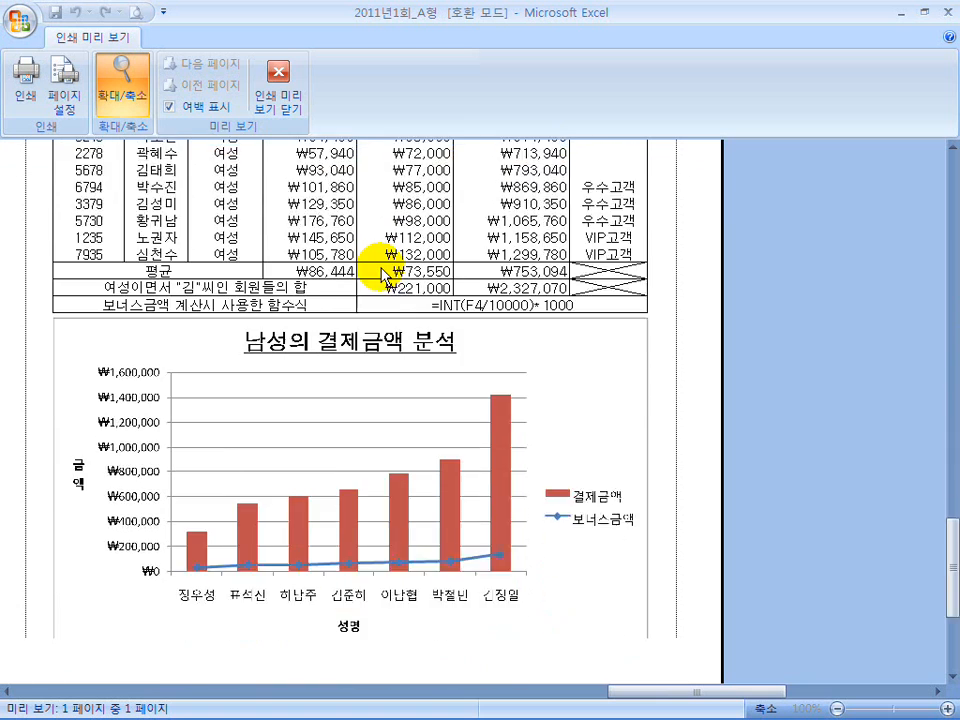
scroll(383, 273, "down", 2)
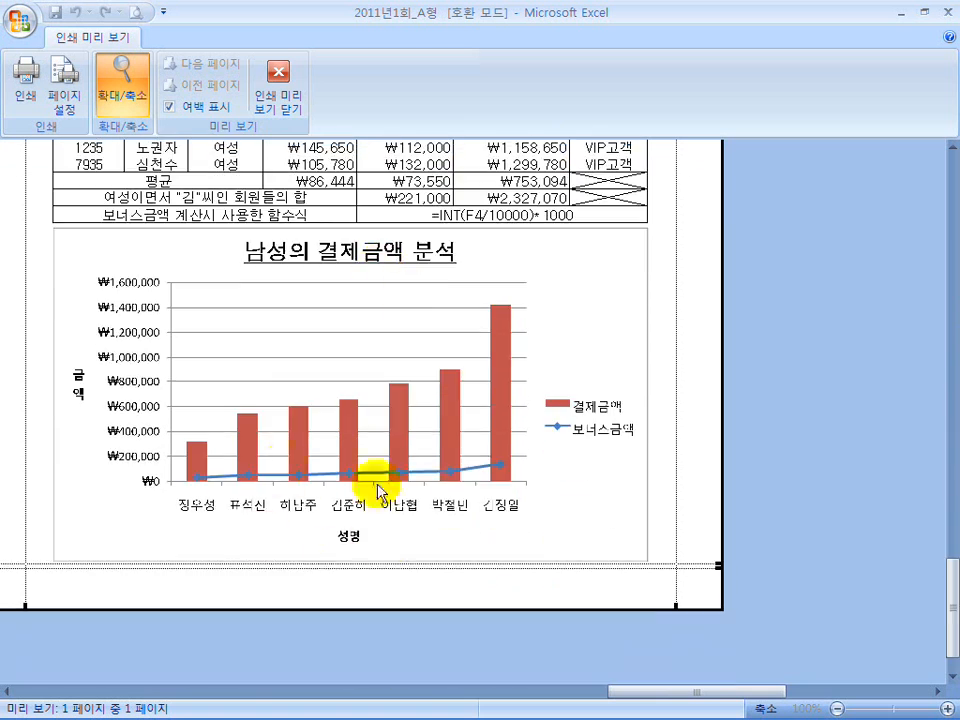
Review the 자동 맞춤 scaling and the margin settings in 페이지 설정, accept them and close the print preview.
left_click(61, 103)
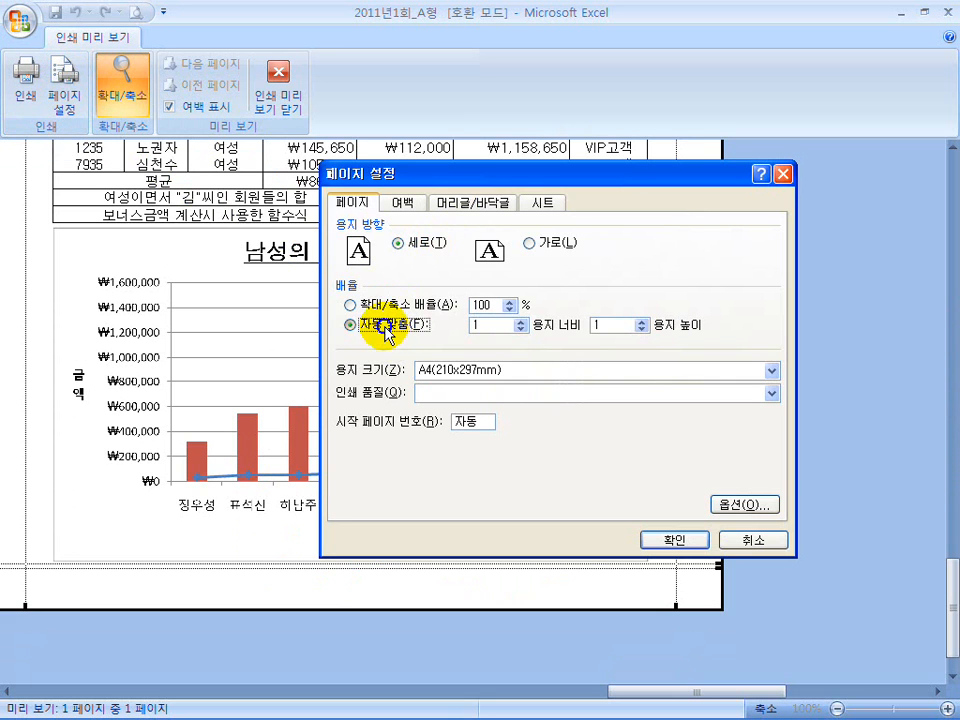
left_click(403, 202)
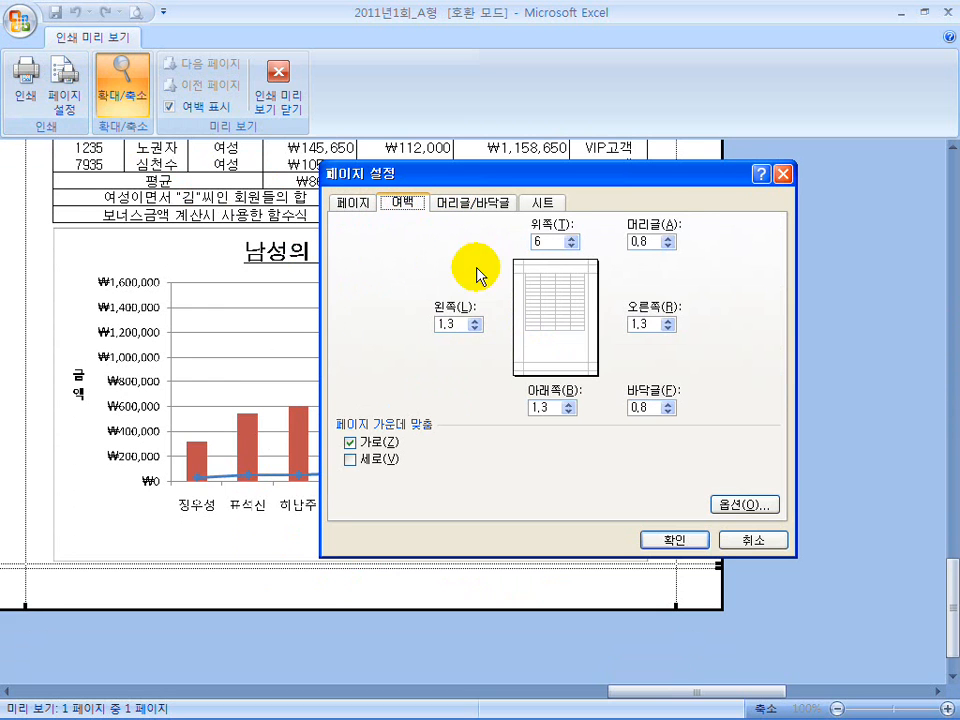
left_click(468, 328)
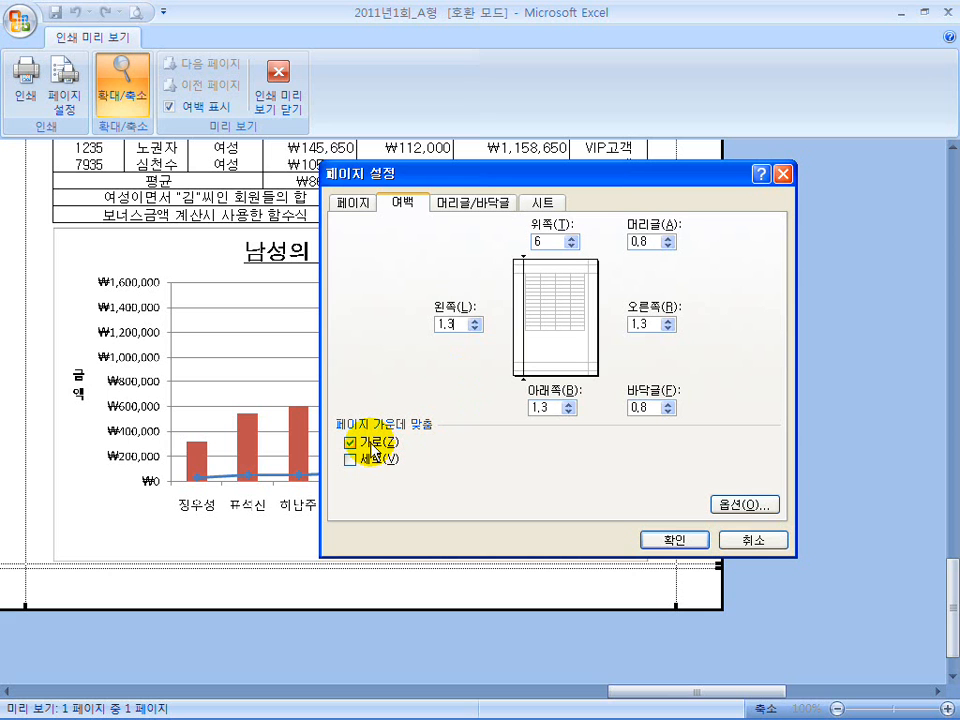
left_click(667, 540)
left_click(278, 100)
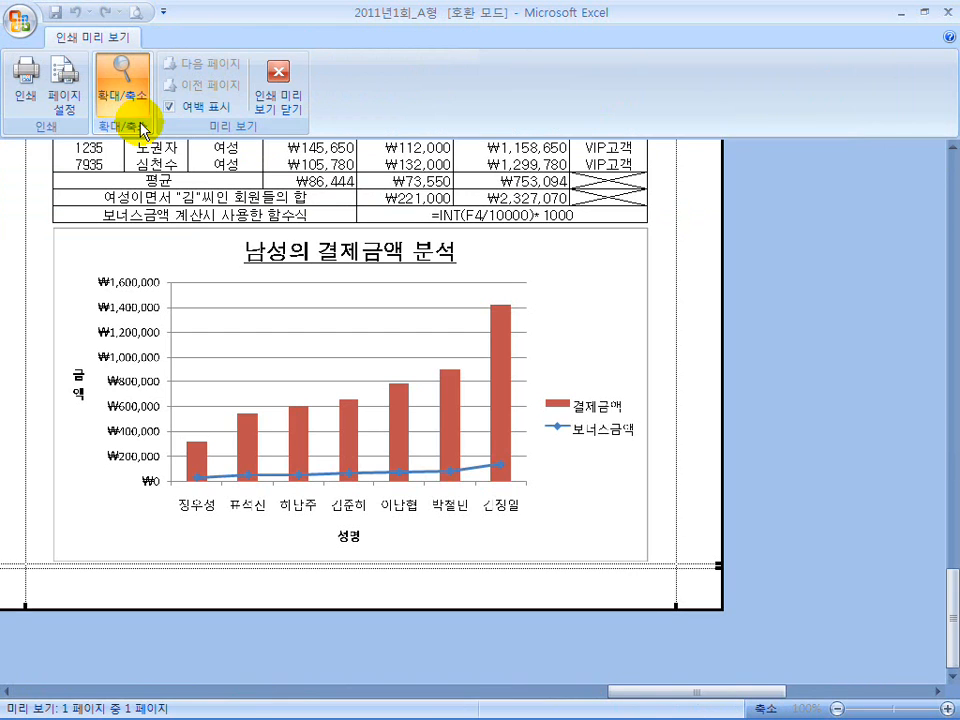
left_click(268, 106)
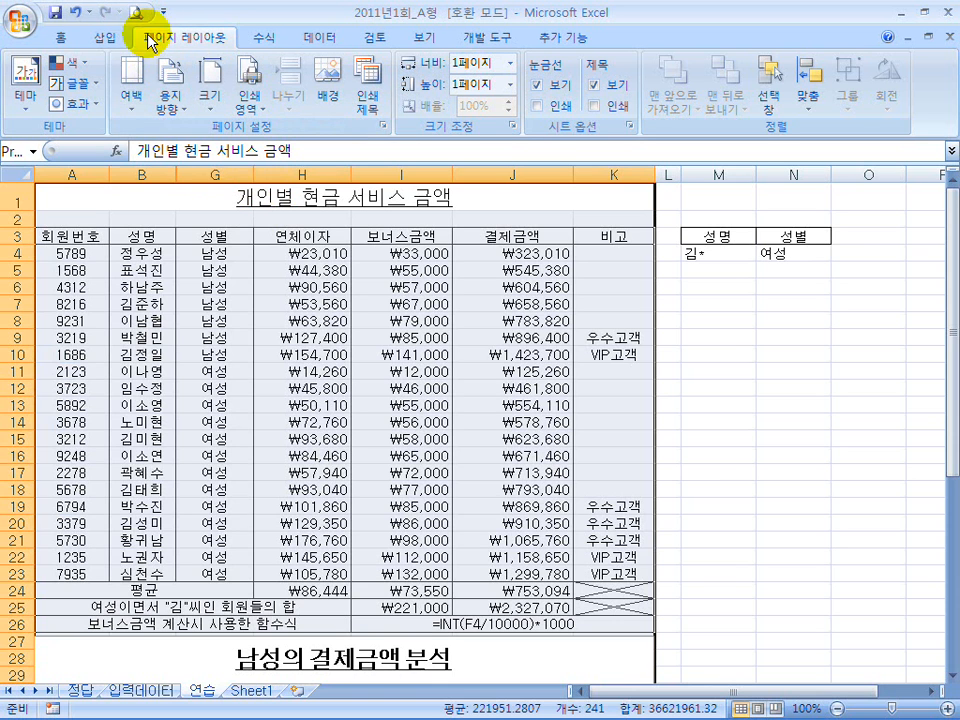
Preview the sheet again and zoom out to see the whole printed page.
left_click(160, 270)
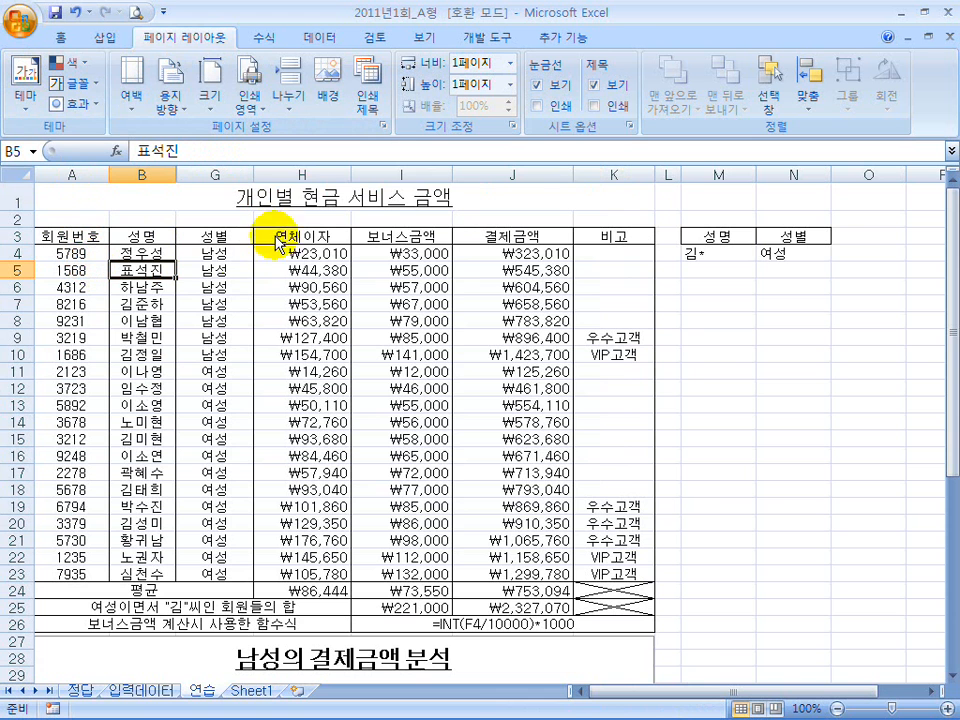
left_click(285, 192)
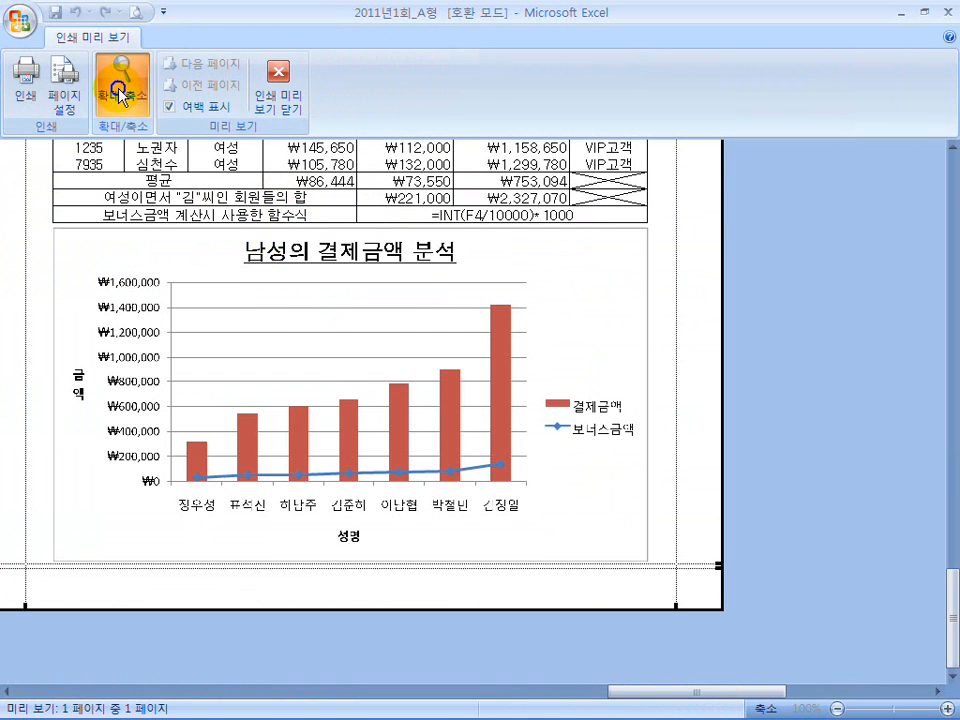
left_click(122, 86)
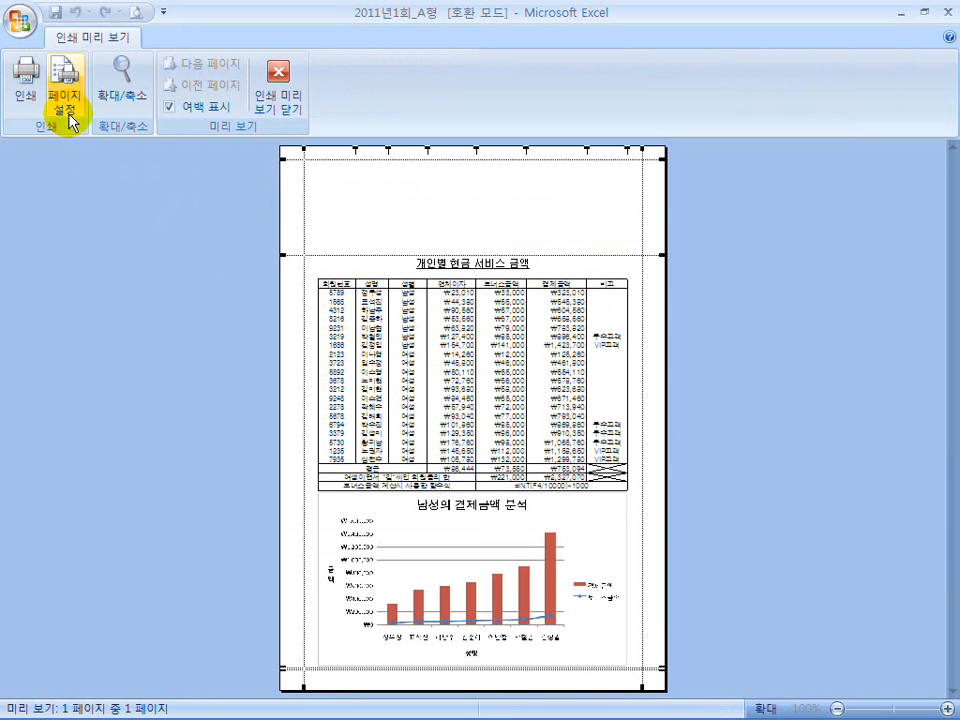
Set the print range to pages 1 to 1 in the 인쇄 dialog and cancel without printing.
left_click(28, 77)
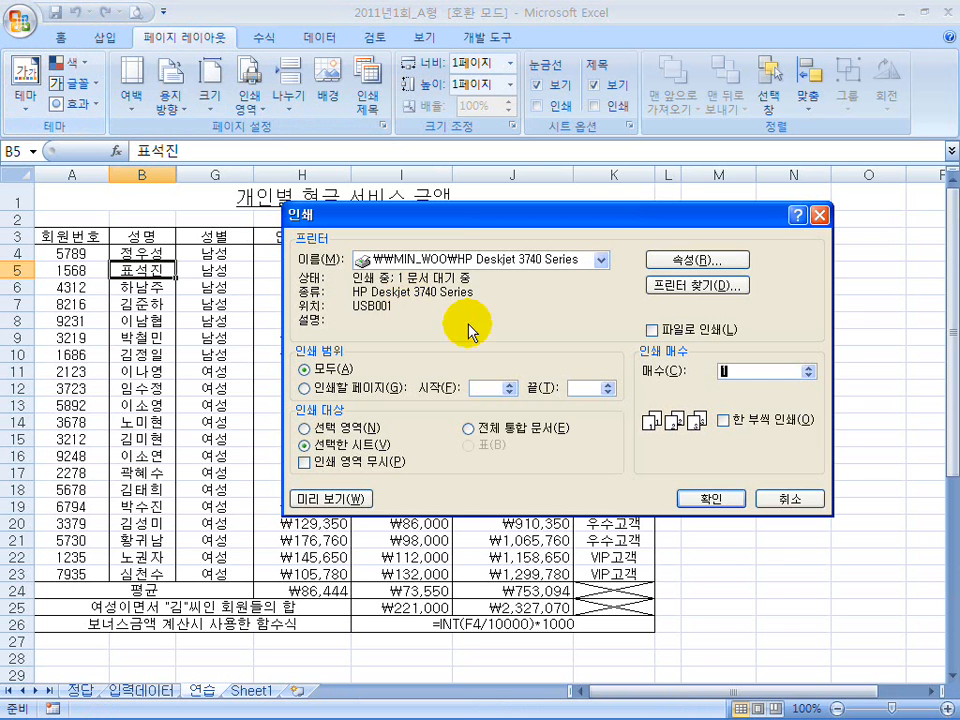
type("1")
left_click(583, 388)
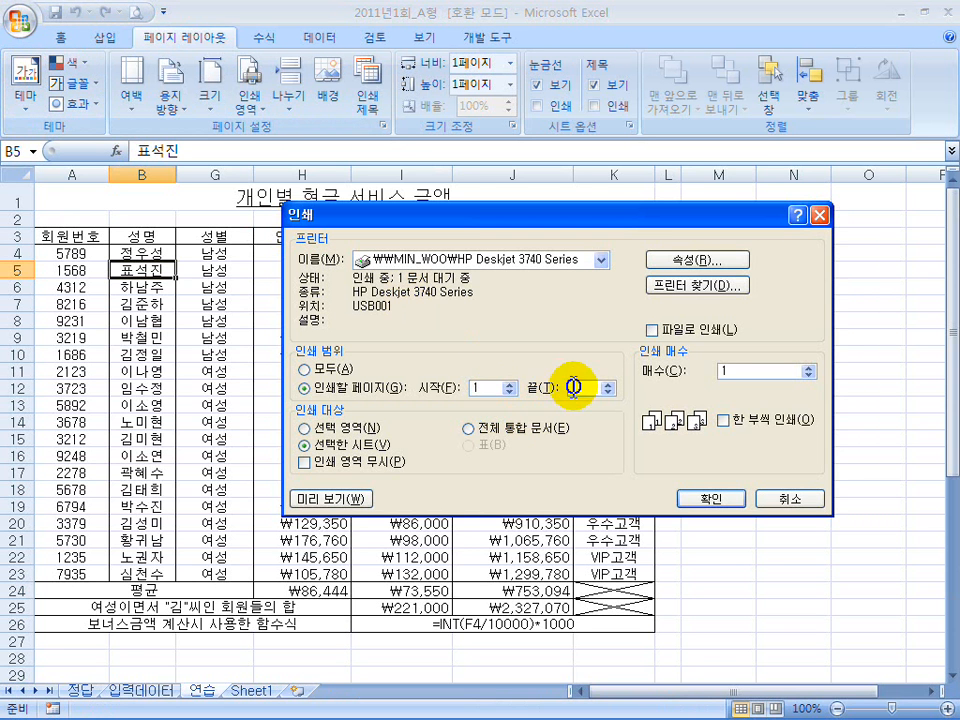
type("1")
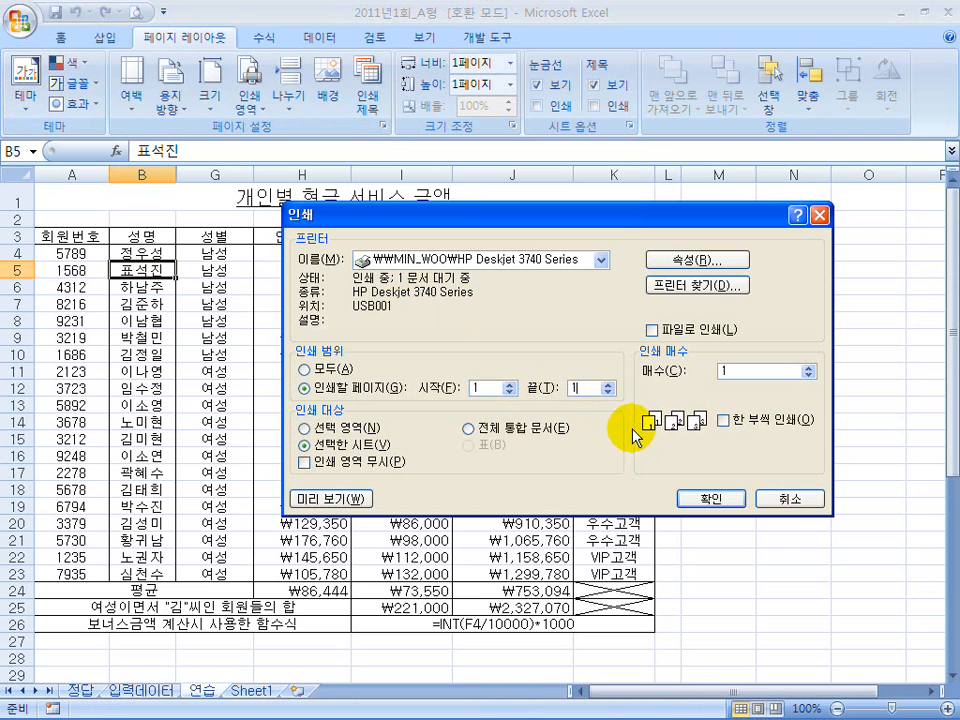
left_click(783, 505)
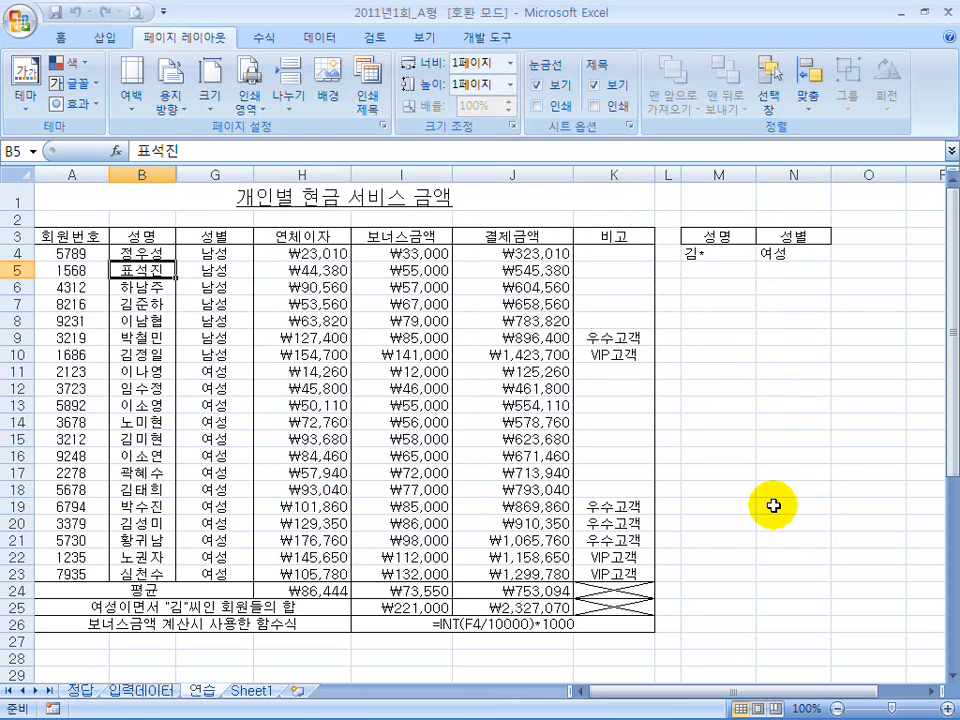
Look over the finished table, chart and the 보너스금액 formula text in row 26 of the sheet.
left_click(776, 501)
scroll(776, 504, "down", 10)
scroll(776, 504, "up", 2)
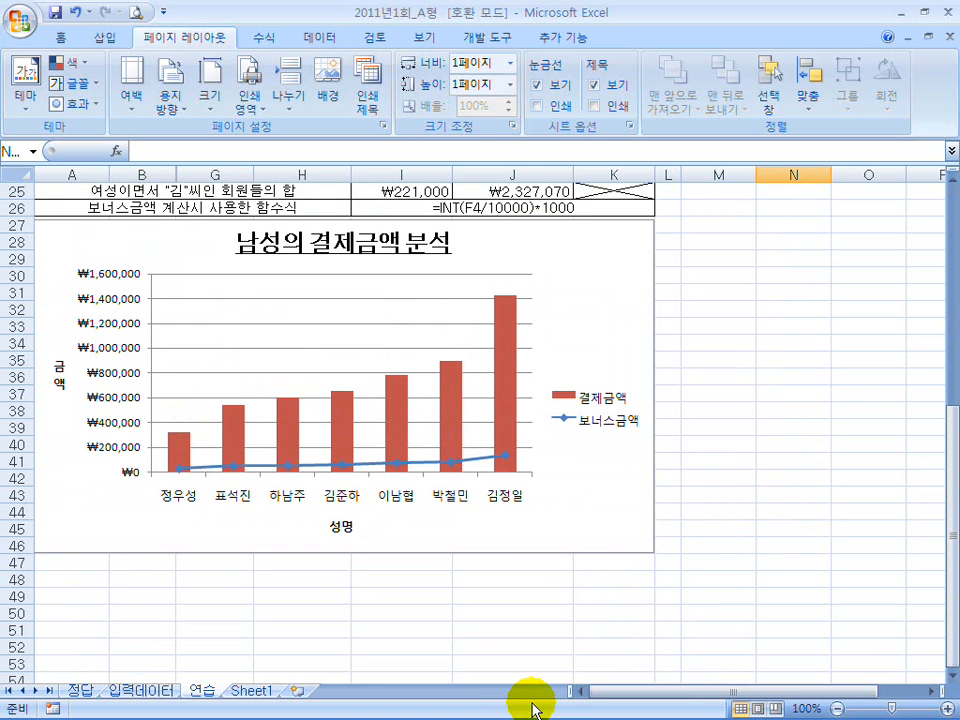
scroll(405, 585, "up", 8)
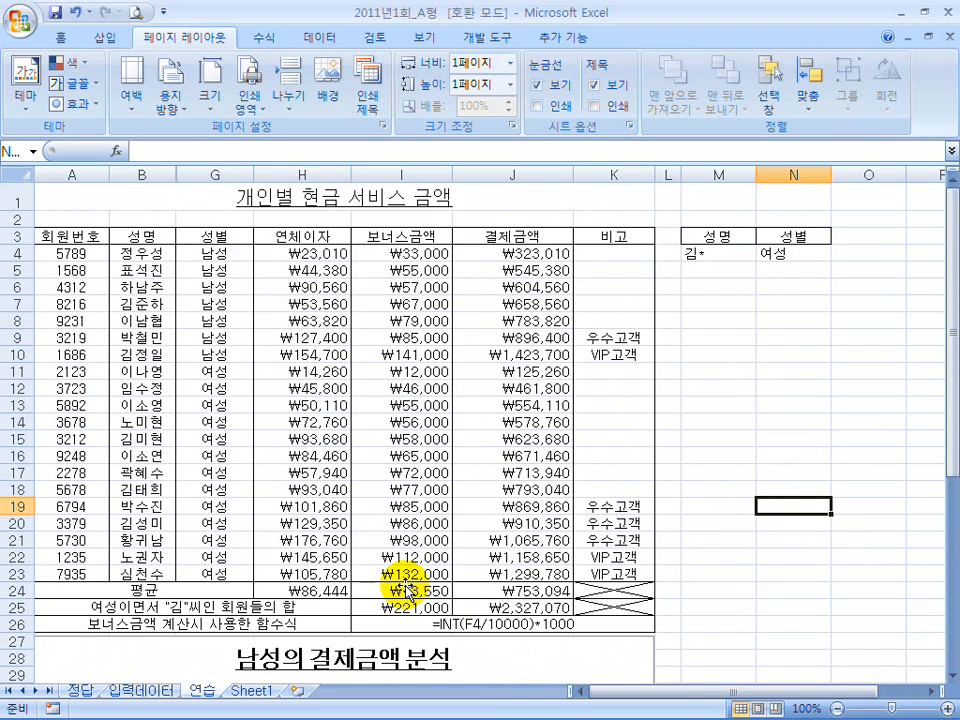
left_click(415, 372)
left_click(216, 237)
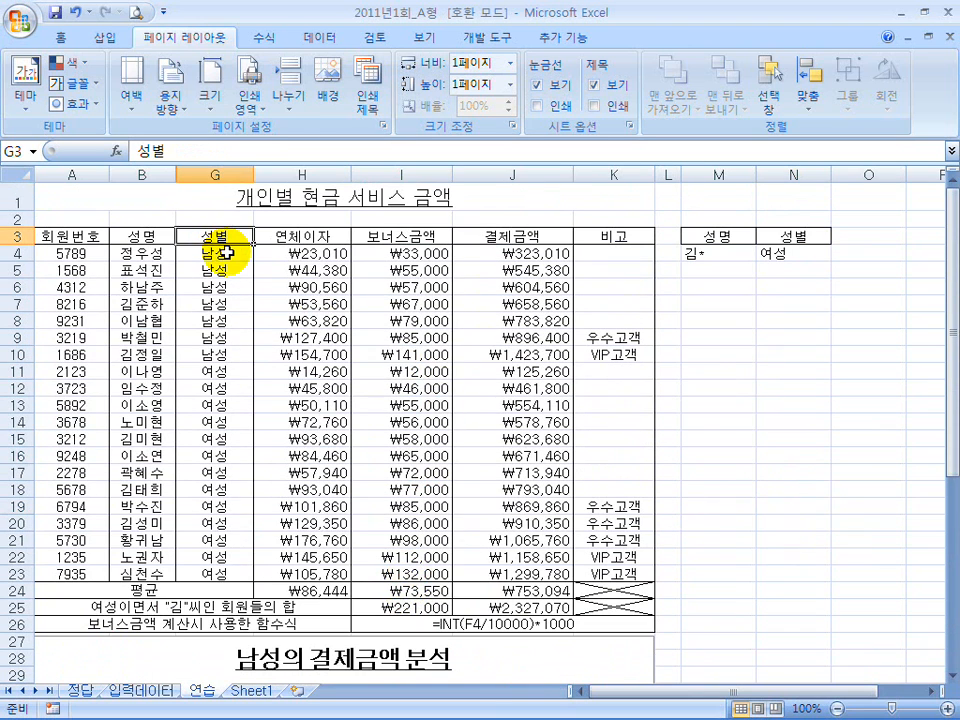
left_click(542, 623)
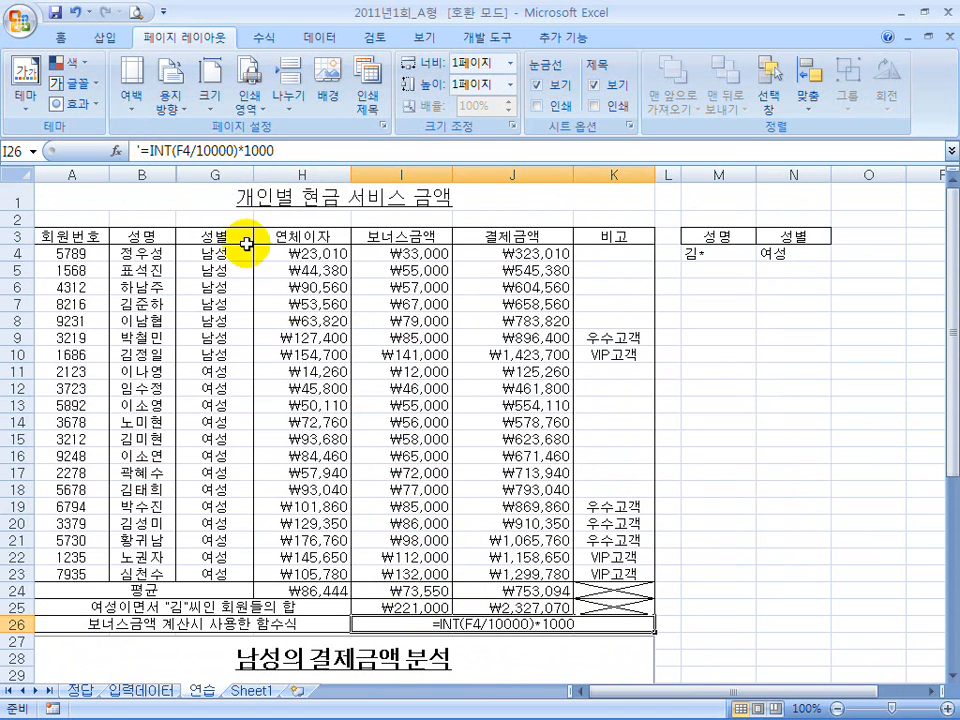
Switch to the PowerPoint slide show and page through the solution slides from 수식 작성 to 인쇄 page 183.
mouse_move(607, 706)
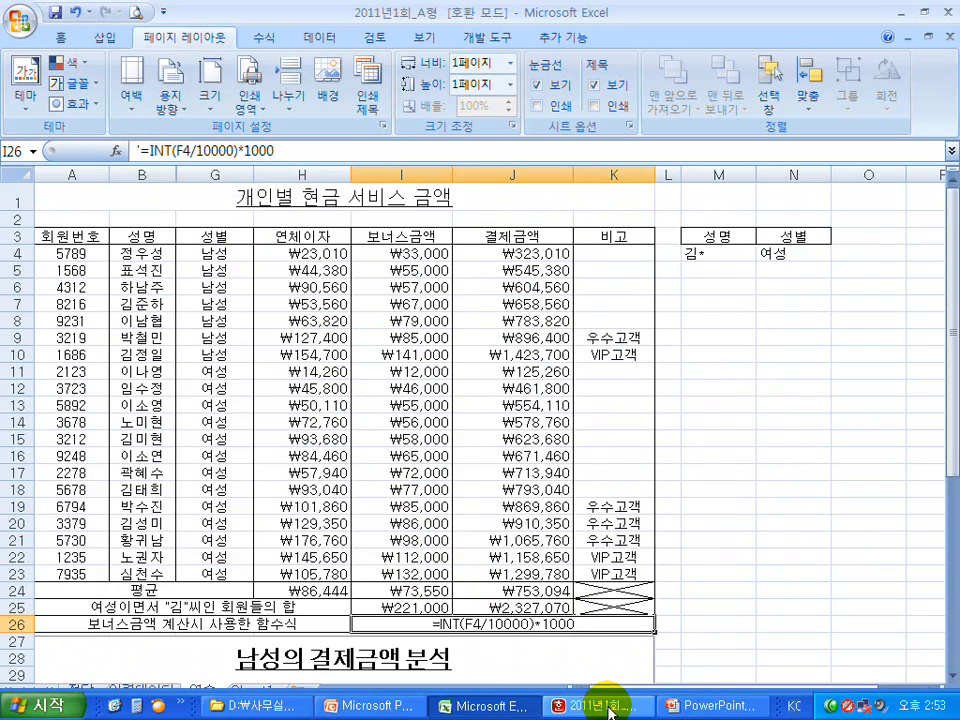
left_click(718, 704)
left_click(436, 458)
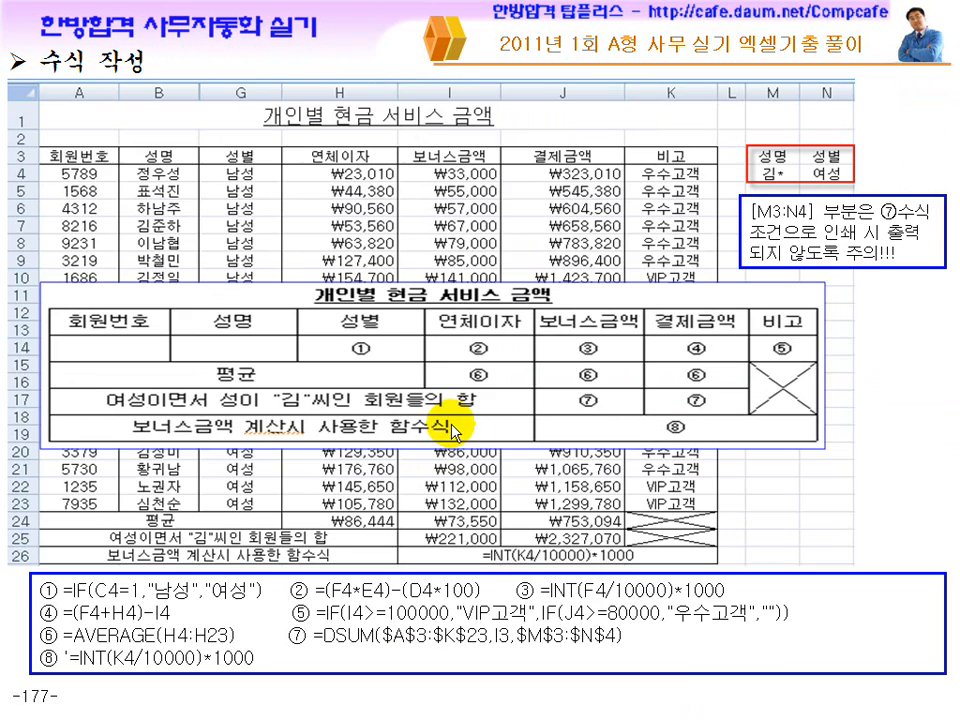
left_click(552, 423)
left_click(552, 423)
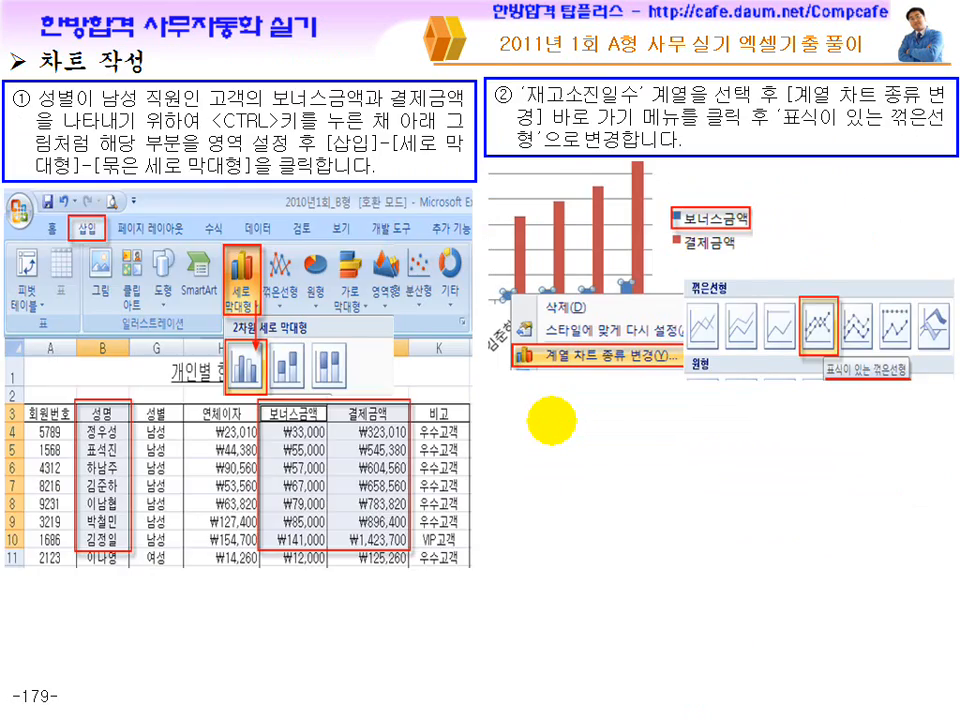
left_click(551, 421)
left_click(551, 423)
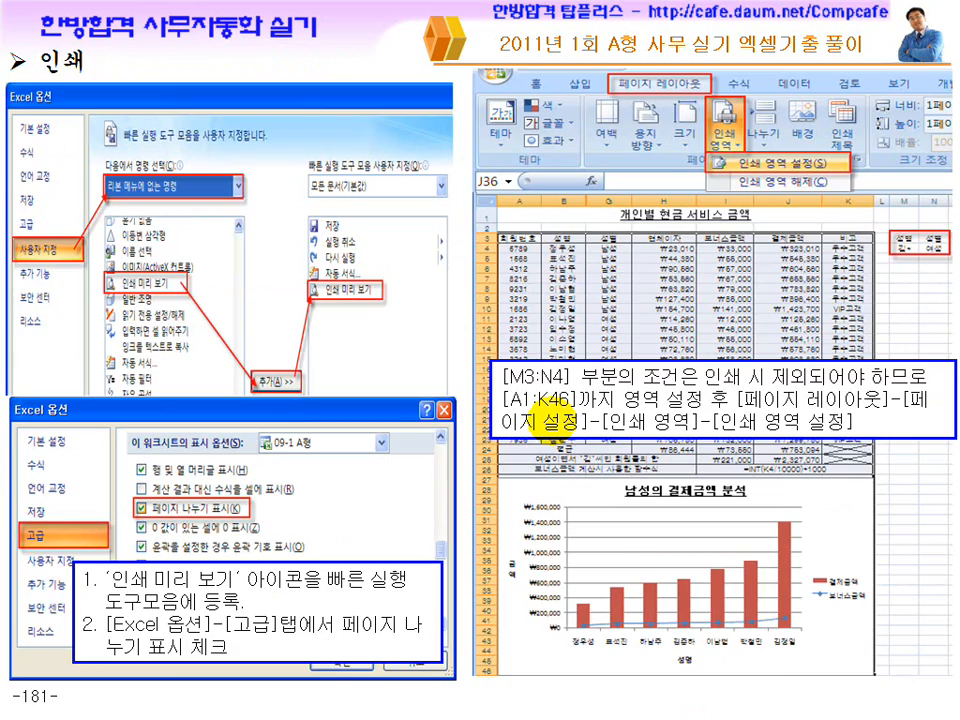
left_click(551, 421)
left_click(551, 421)
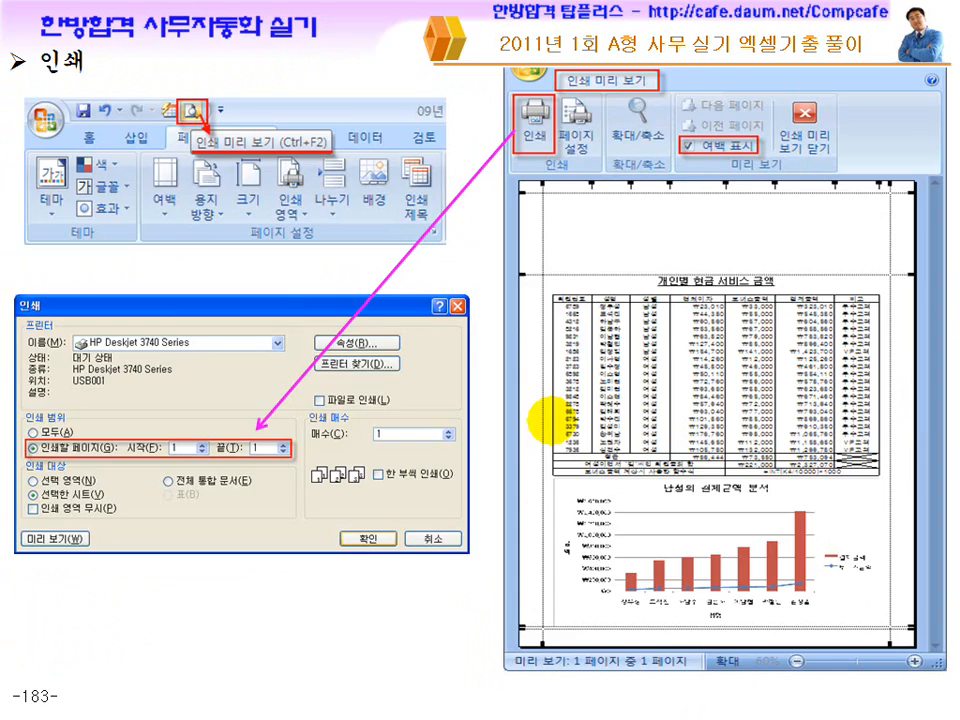